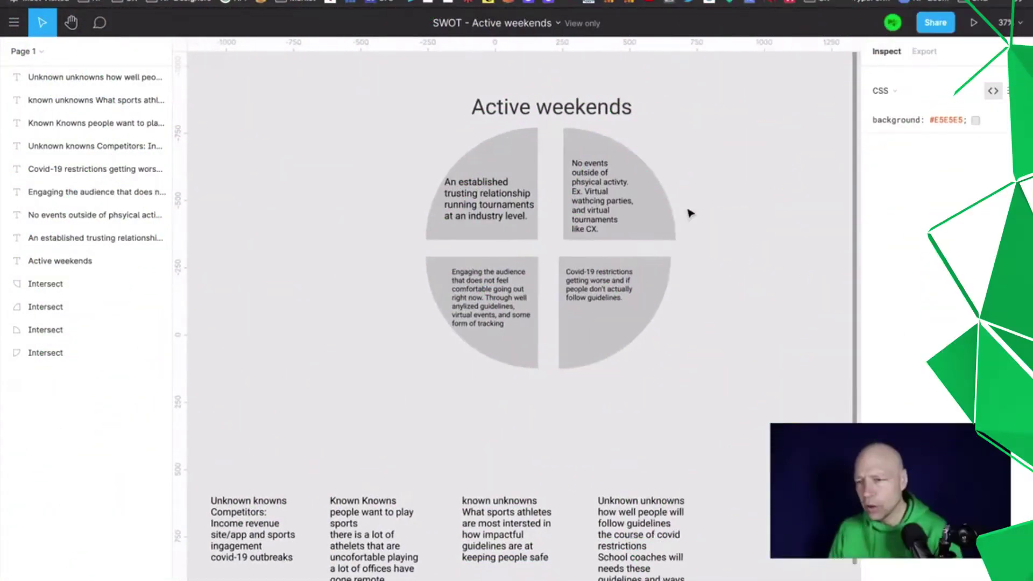
Scroll around the current page vertically and horizontally
{"action": "scroll", "coordinate": [690, 214], "scroll_direction": "left", "scroll_amount": 5}
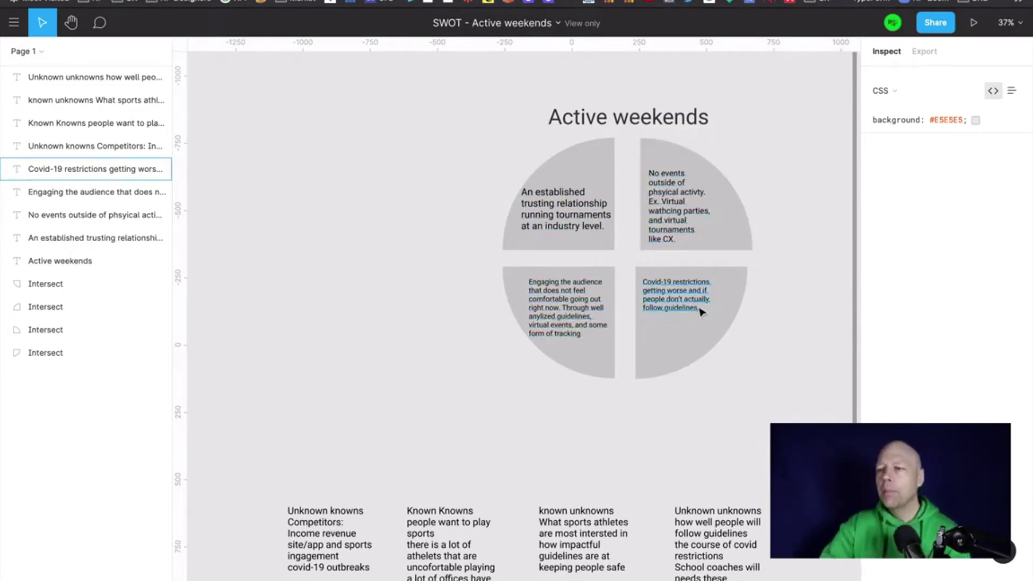
{"action": "scroll", "coordinate": [701, 312], "scroll_direction": "up", "scroll_amount": 5}
{"action": "scroll", "coordinate": [701, 312], "scroll_direction": "down", "scroll_amount": 4}
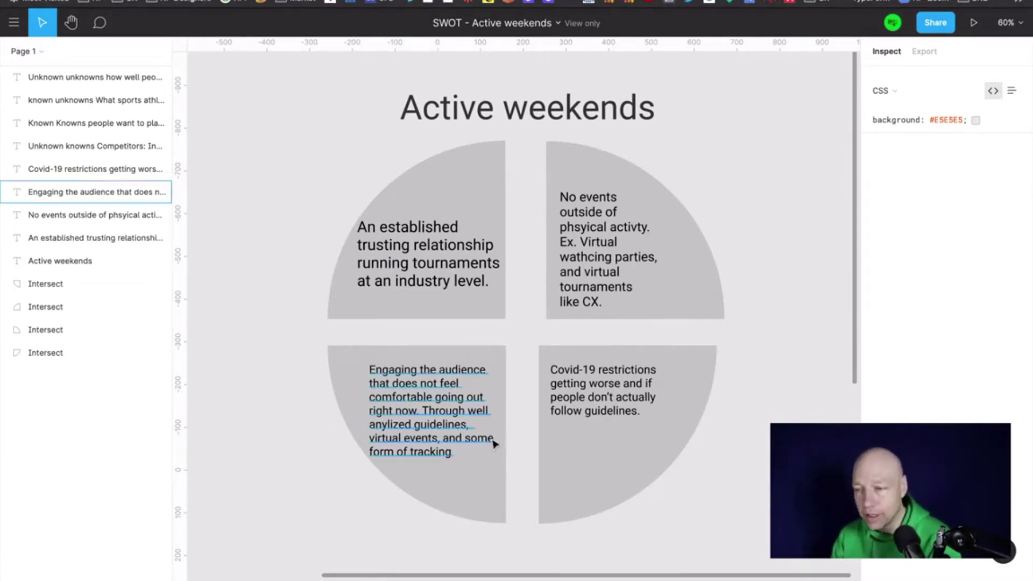
{"action": "scroll", "coordinate": [401, 394], "scroll_direction": "down", "scroll_amount": 4}
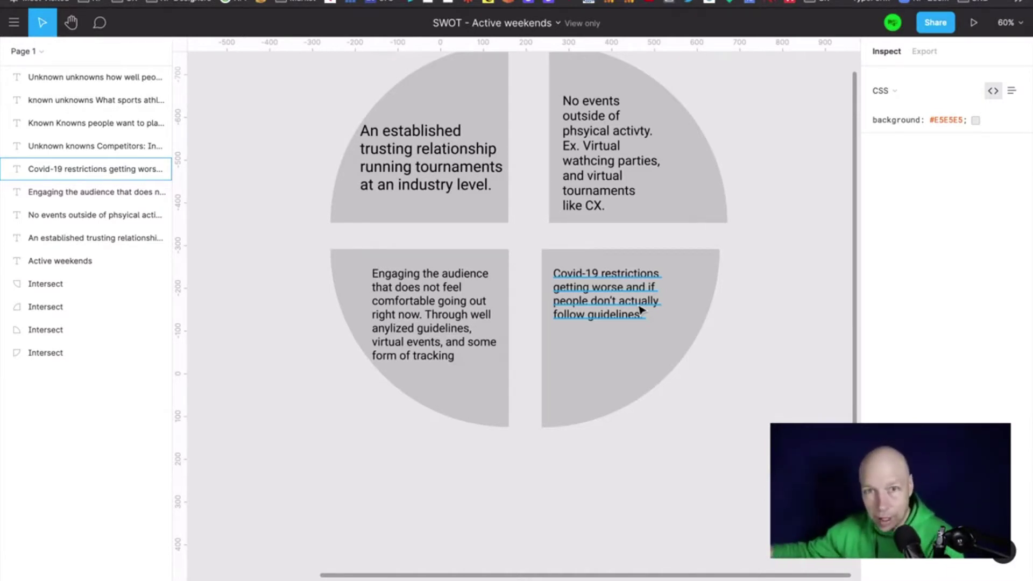
{"action": "scroll", "coordinate": [641, 310], "scroll_direction": "down", "scroll_amount": 5}
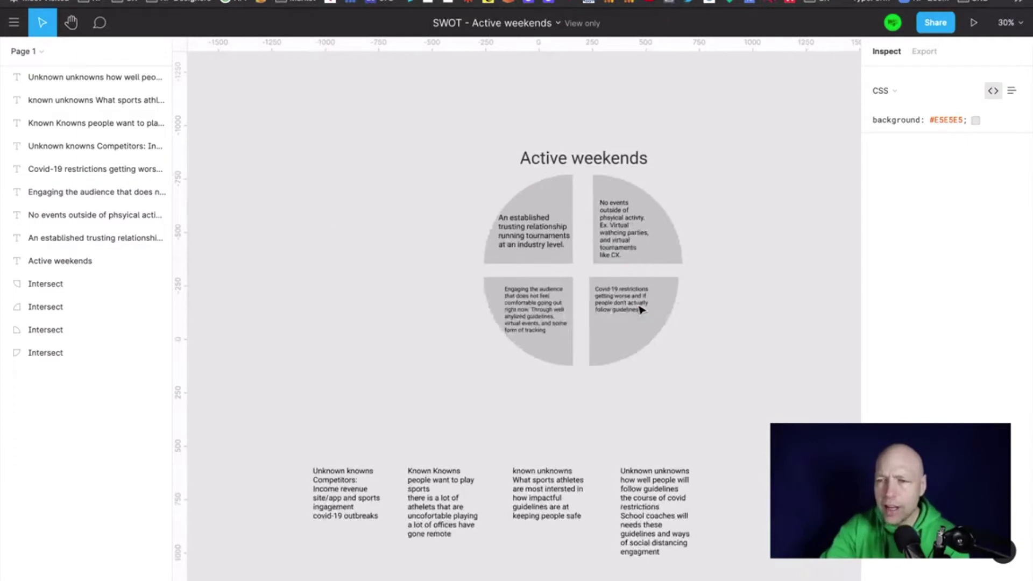
{"action": "scroll", "coordinate": [642, 311], "scroll_direction": "down", "scroll_amount": 3}
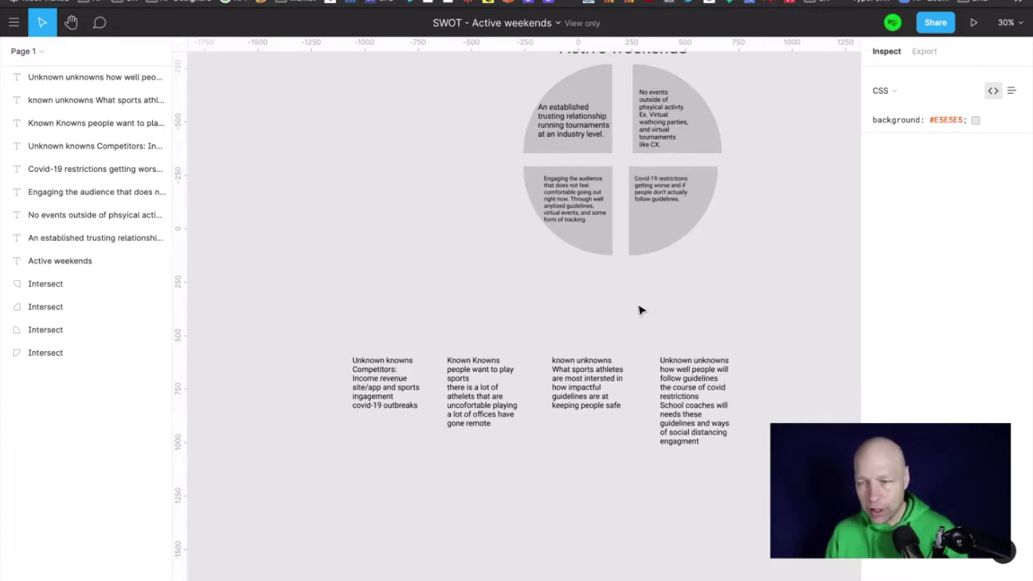
{"action": "scroll", "coordinate": [641, 311], "scroll_direction": "up", "scroll_amount": 5}
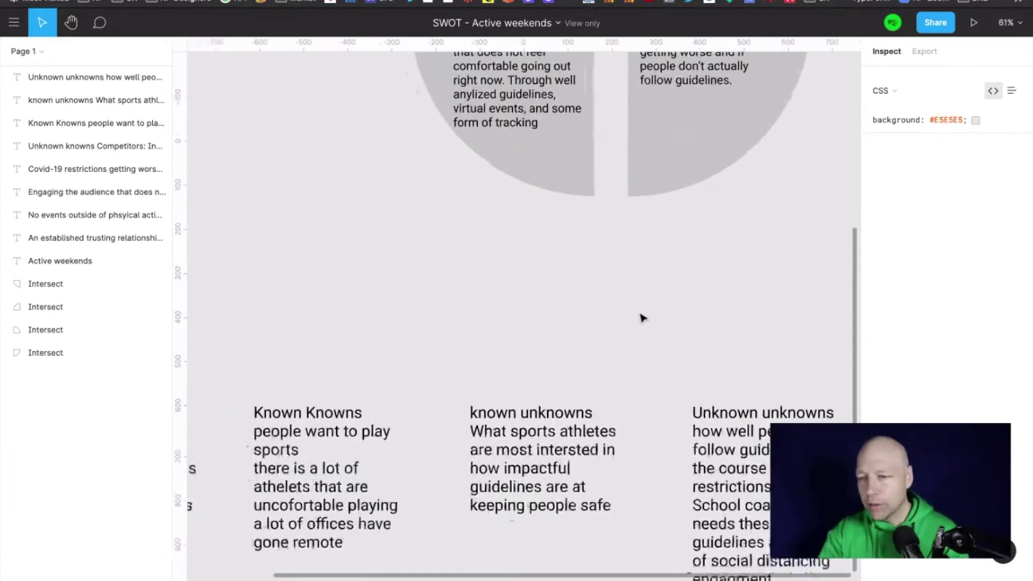
{"action": "scroll", "coordinate": [642, 317], "scroll_direction": "left", "scroll_amount": 1}
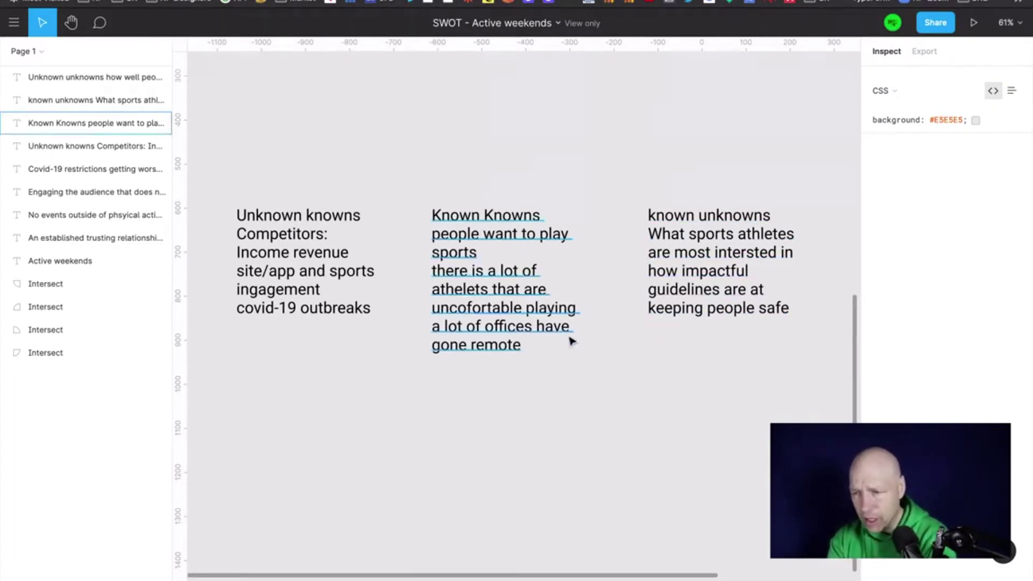
{"action": "scroll", "coordinate": [587, 351], "scroll_direction": "right", "scroll_amount": 5}
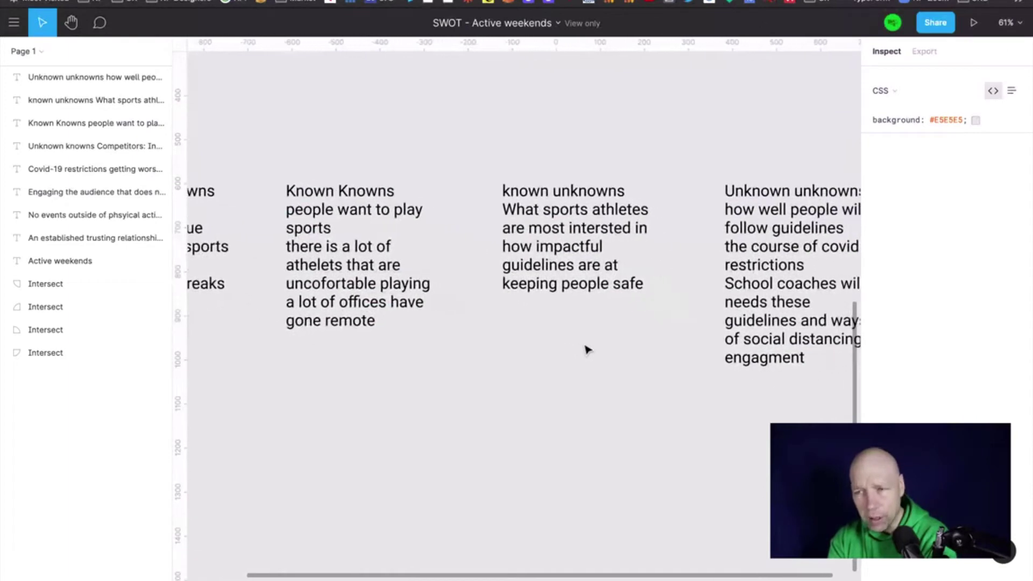
{"action": "scroll", "coordinate": [353, 189], "scroll_direction": "right", "scroll_amount": 5}
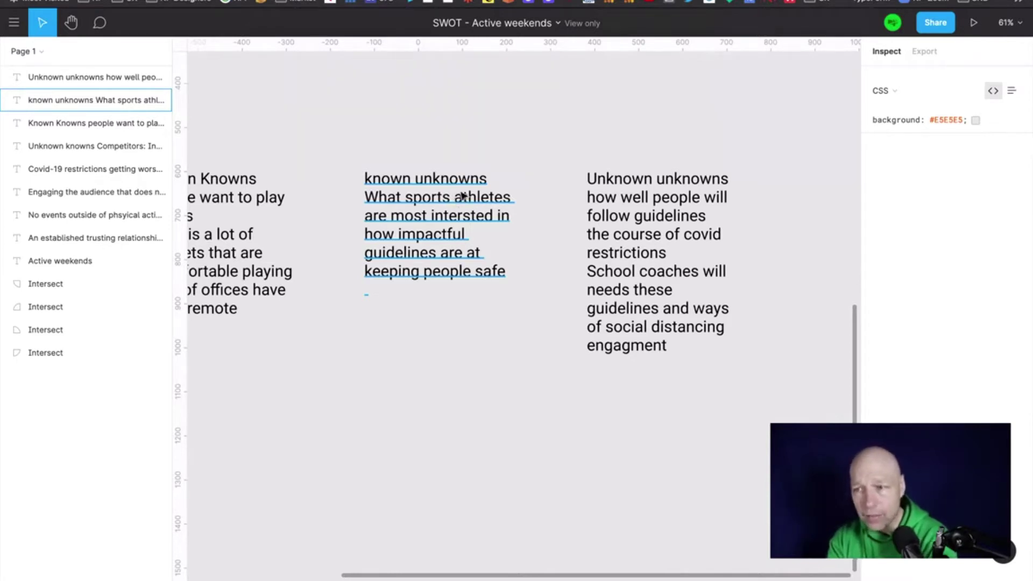
{"action": "scroll", "coordinate": [441, 240], "scroll_direction": "right", "scroll_amount": 5}
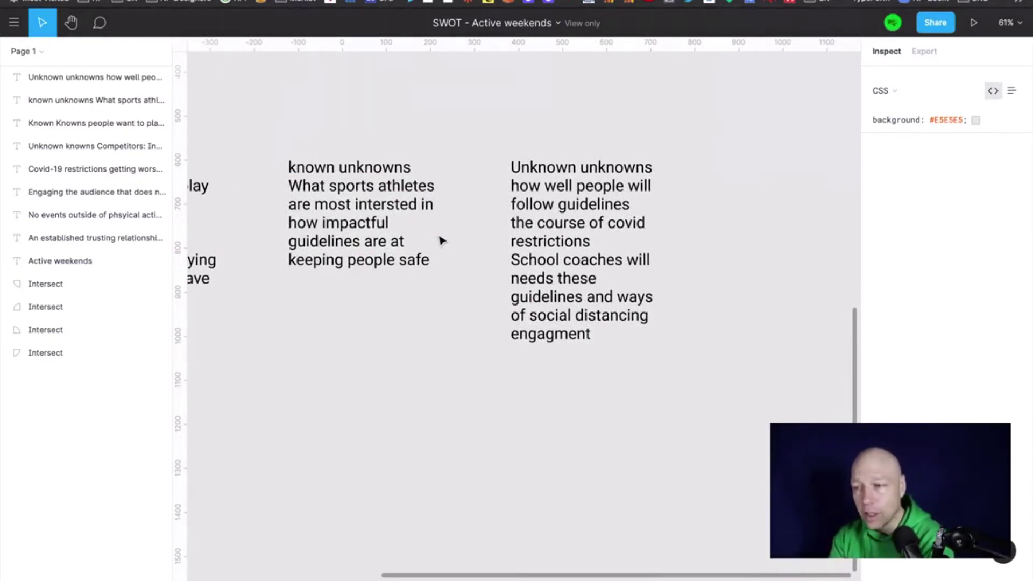
{"action": "scroll", "coordinate": [441, 240], "scroll_direction": "right", "scroll_amount": 5}
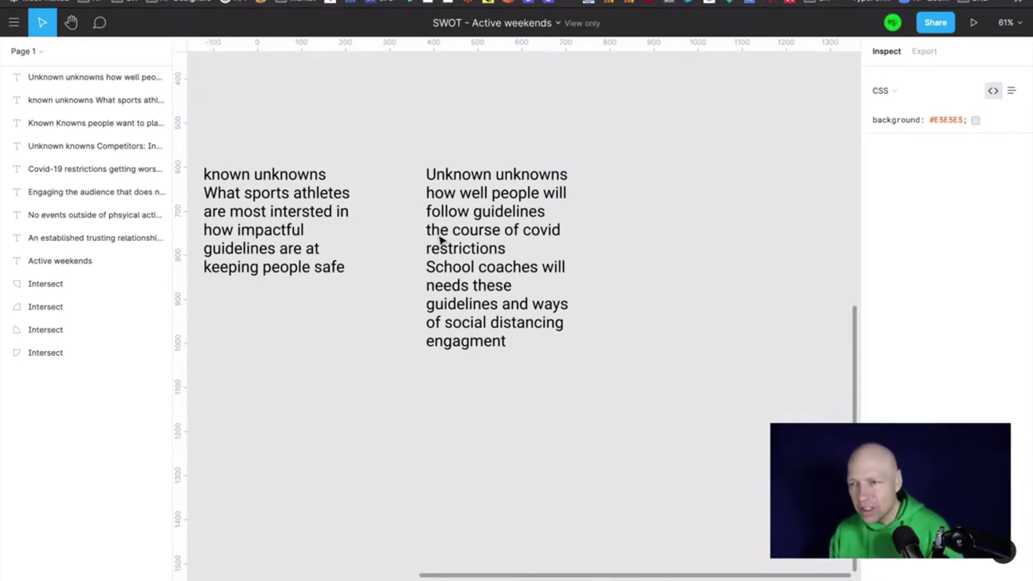
{"action": "scroll", "coordinate": [440, 240], "scroll_direction": "down", "scroll_amount": 5}
{"action": "scroll", "coordinate": [462, 279], "scroll_direction": "left", "scroll_amount": 3}
{"action": "scroll", "coordinate": [462, 279], "scroll_direction": "up", "scroll_amount": 2}
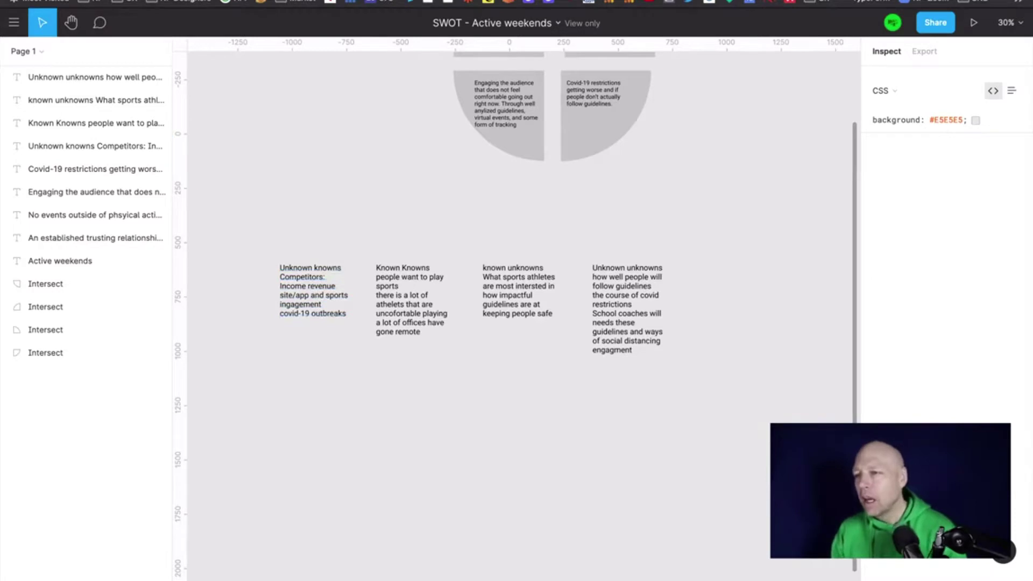
Switch to the Active weekends presentation and step through High risk, Medium Risk and Lower Risk slides
{"action": "key", "text": "ctrl+Tab"}
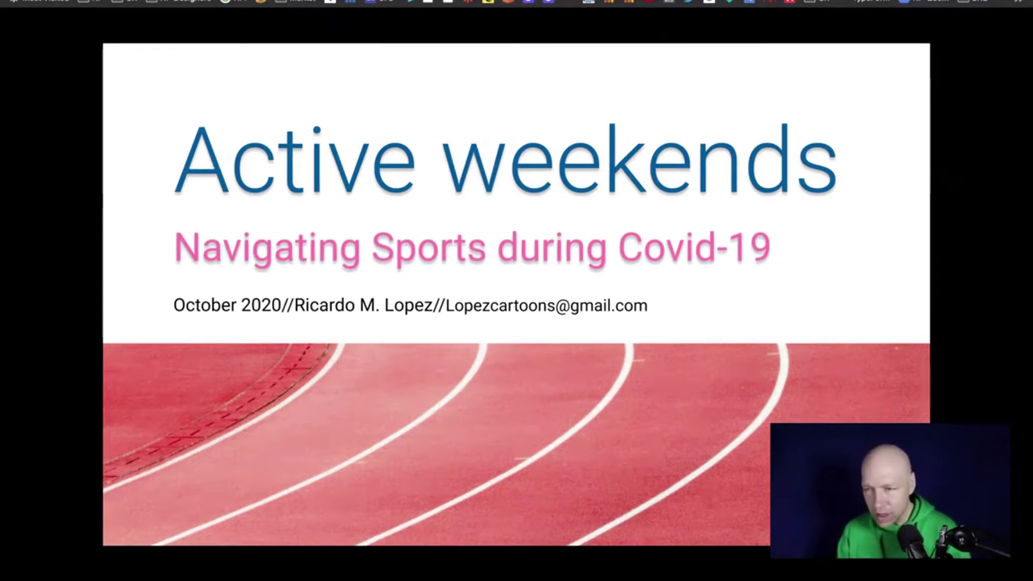
{"action": "key", "text": "Right"}
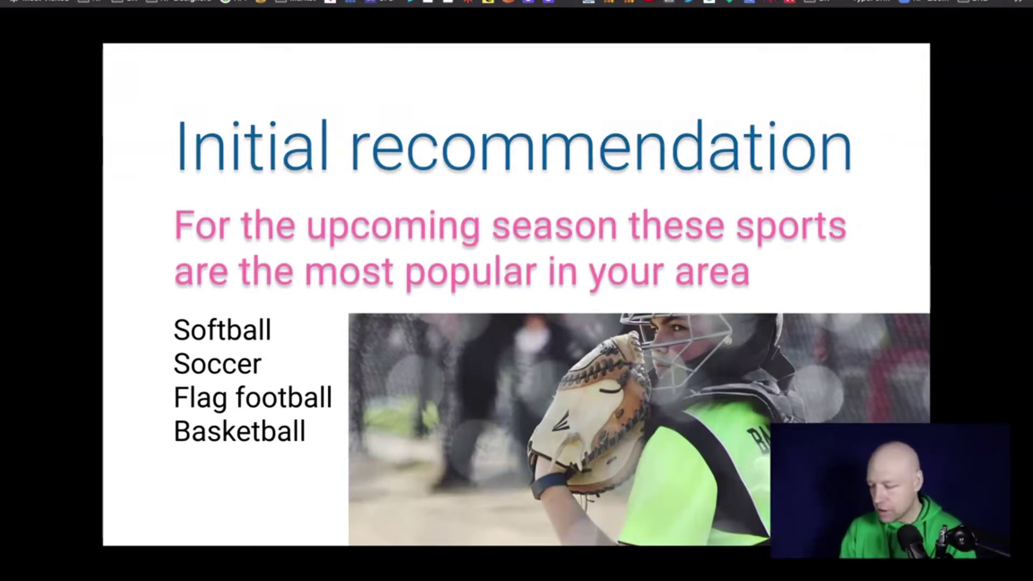
{"action": "key", "text": "Right"}
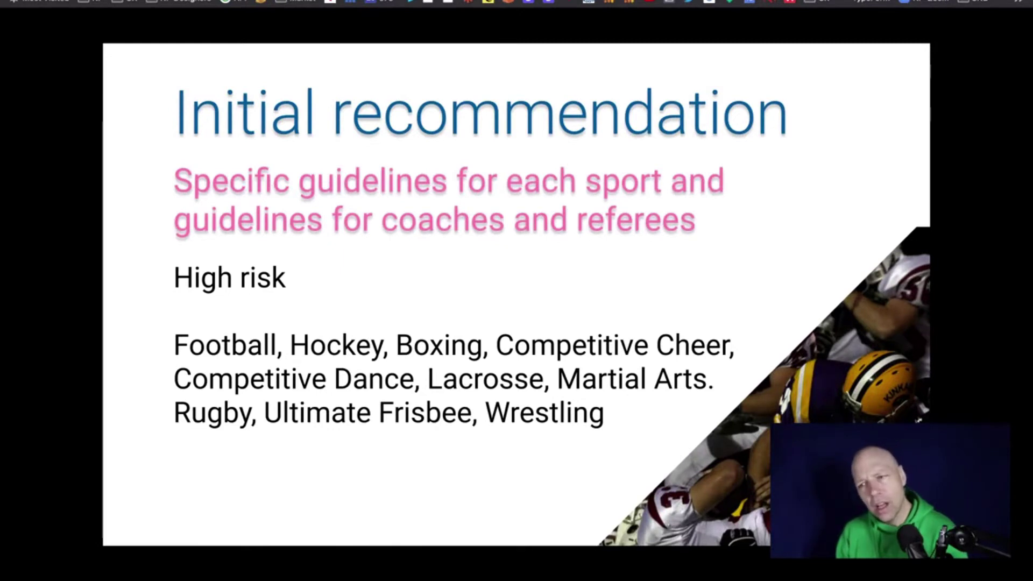
{"action": "key", "text": "Right"}
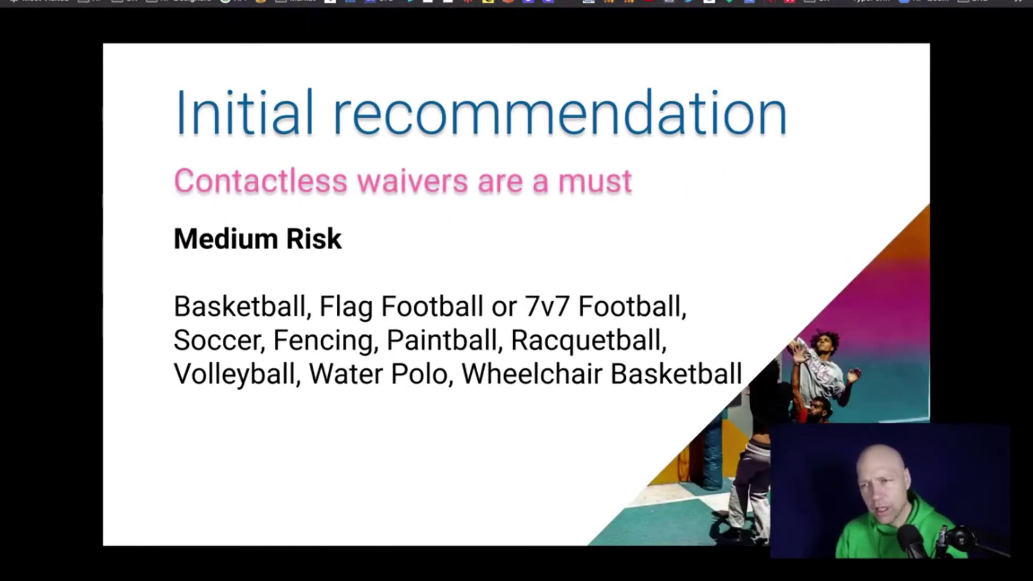
{"action": "key", "text": "Right"}
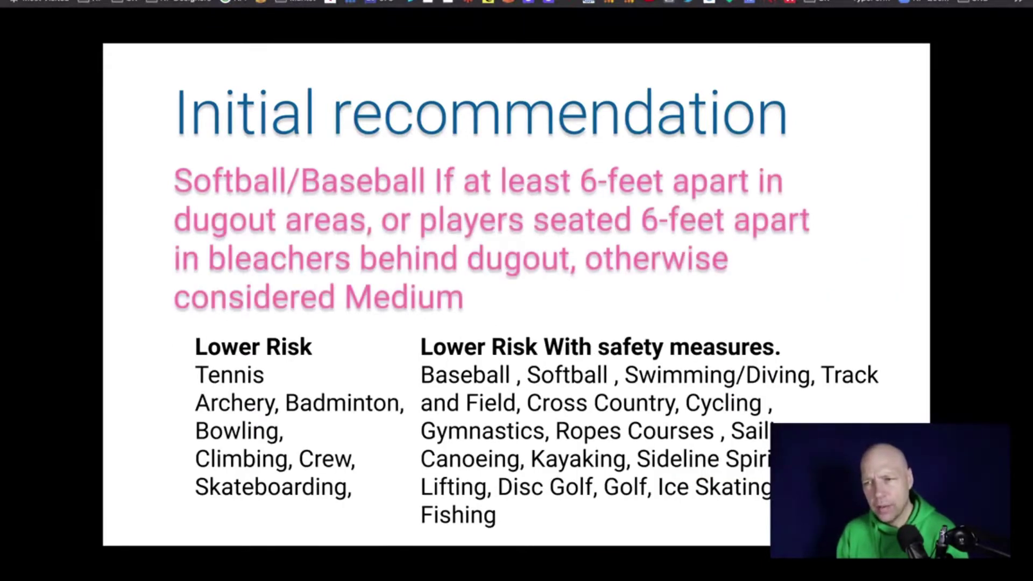
{"action": "key", "text": "Left"}
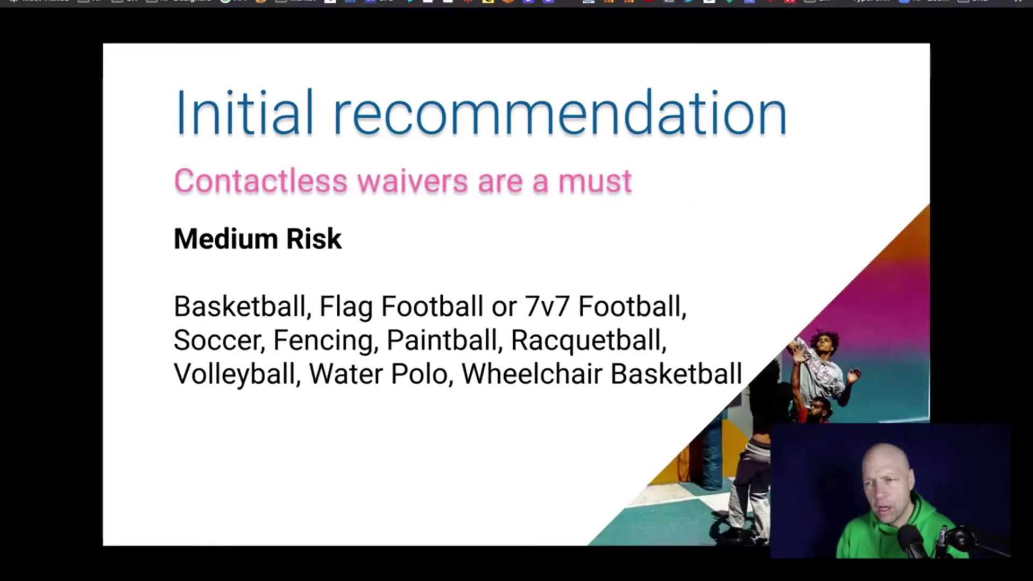
{"action": "key", "text": "Left"}
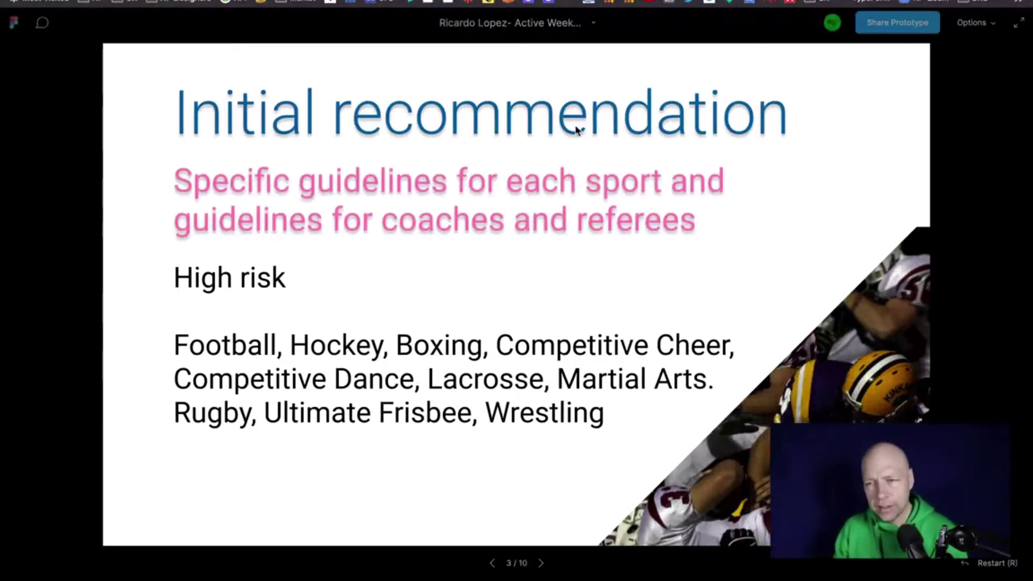
Flip back and forth between the risk slides, settling on the High risk recommendation slide
{"action": "key", "text": "Right"}
{"action": "key", "text": "Left"}
{"action": "key", "text": "Right"}
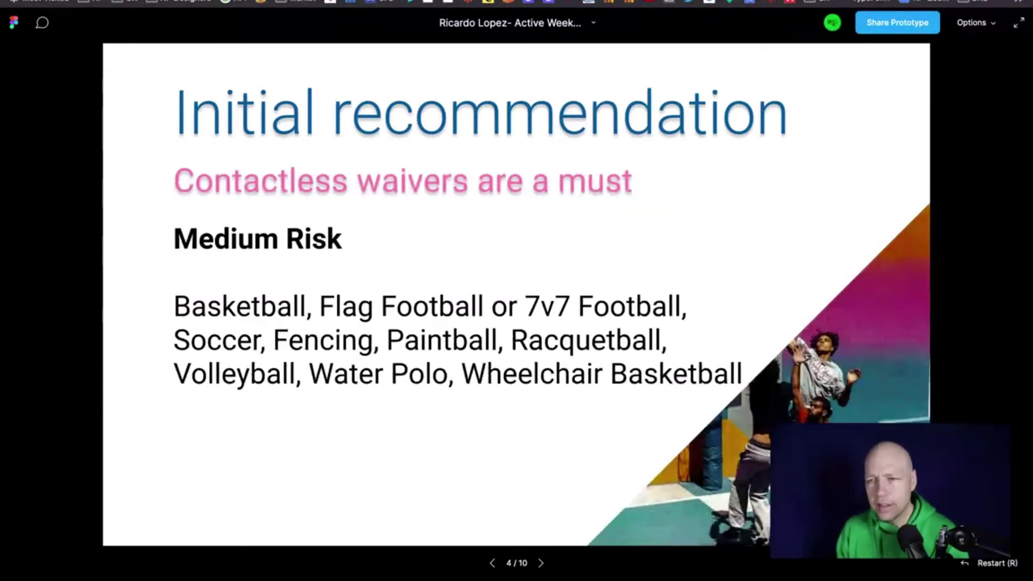
{"action": "key", "text": "Right"}
{"action": "key", "text": "Left"}
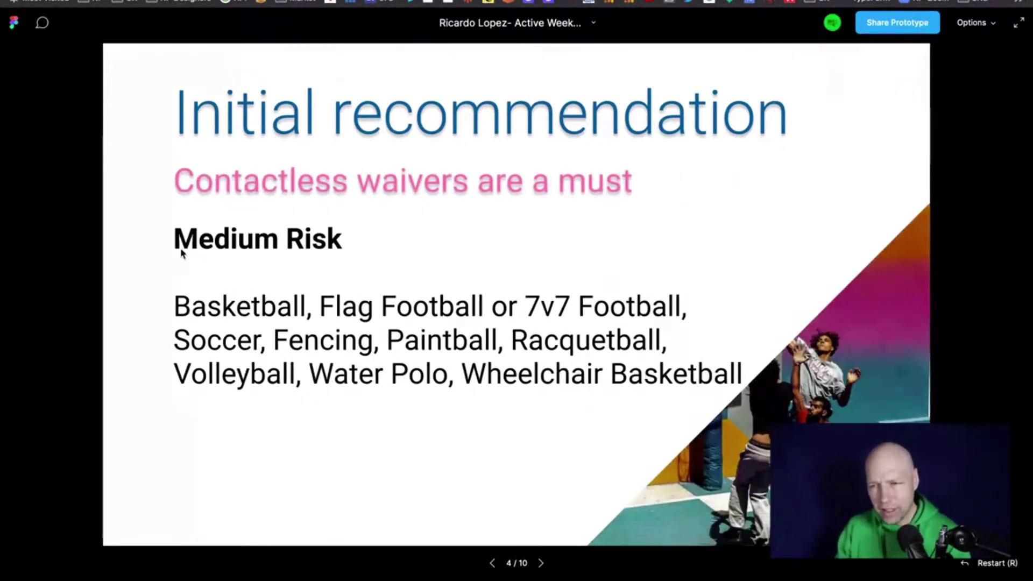
{"action": "key", "text": "Right"}
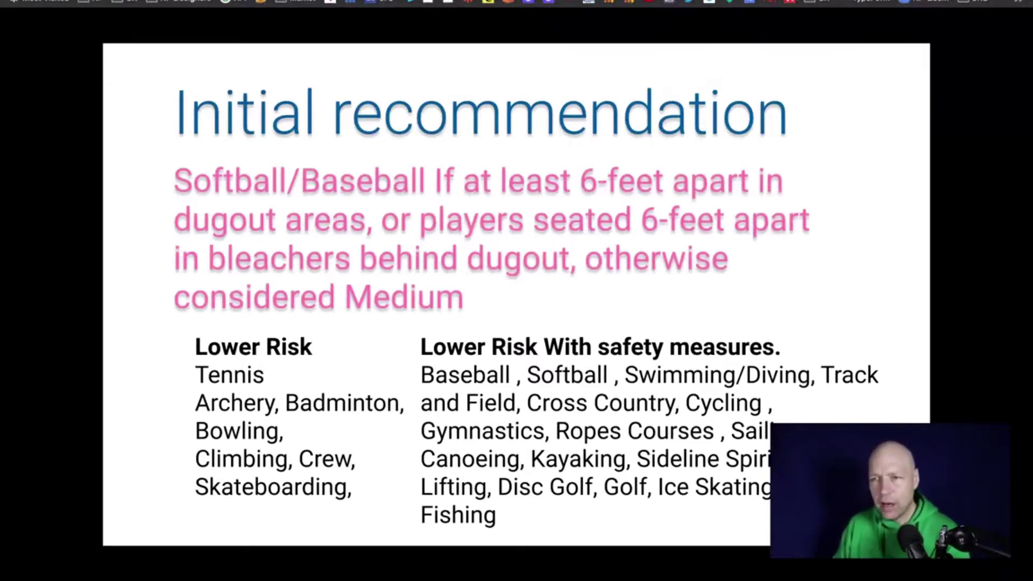
{"action": "key", "text": "Right"}
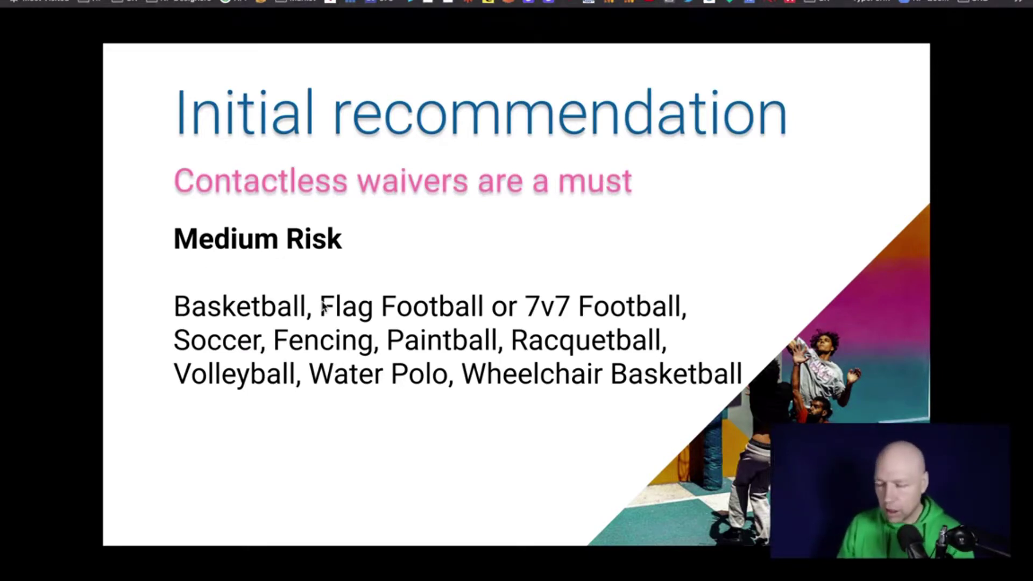
{"action": "key", "text": "Right"}
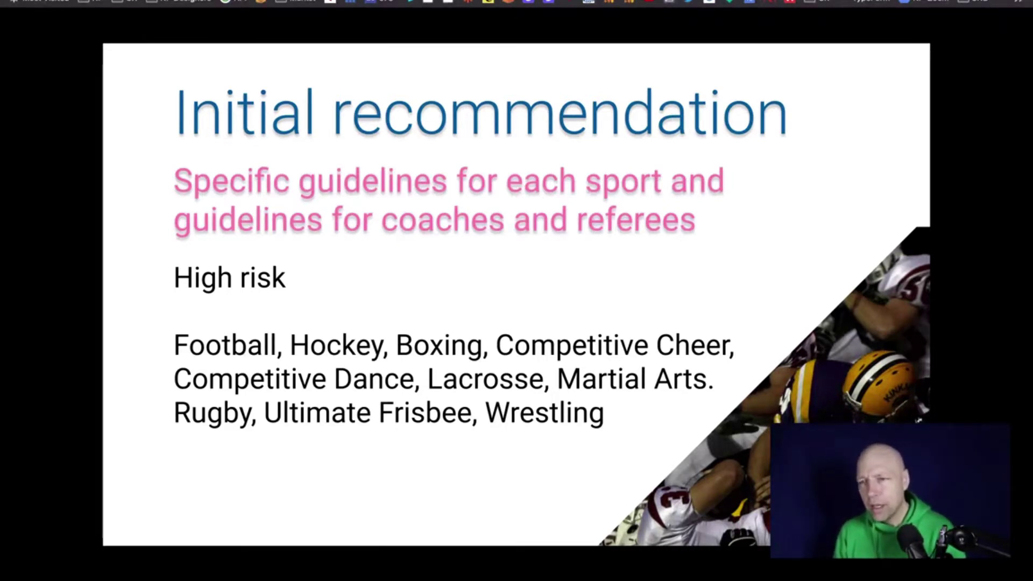
{"action": "key", "text": "Right"}
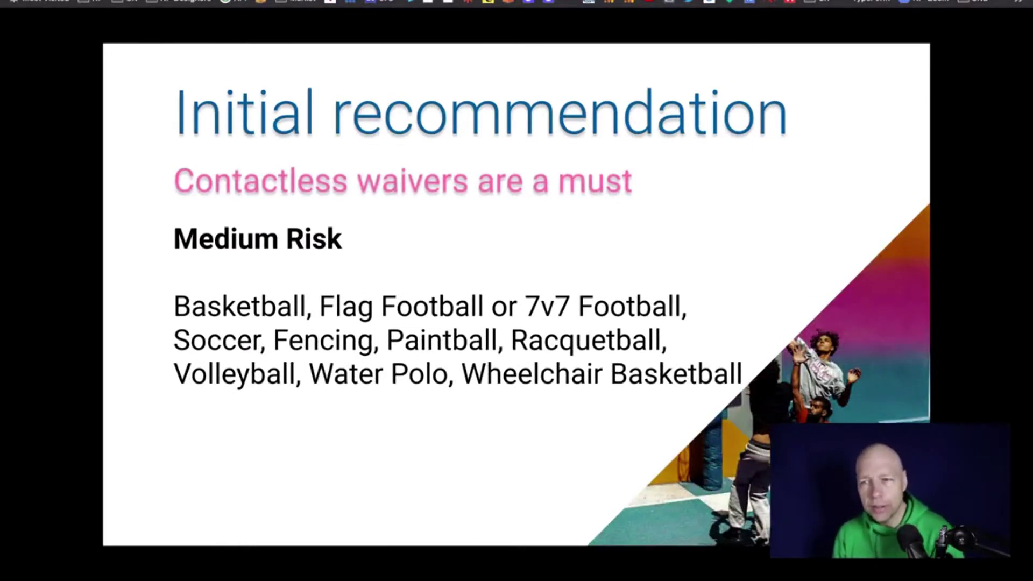
{"action": "key", "text": "Left"}
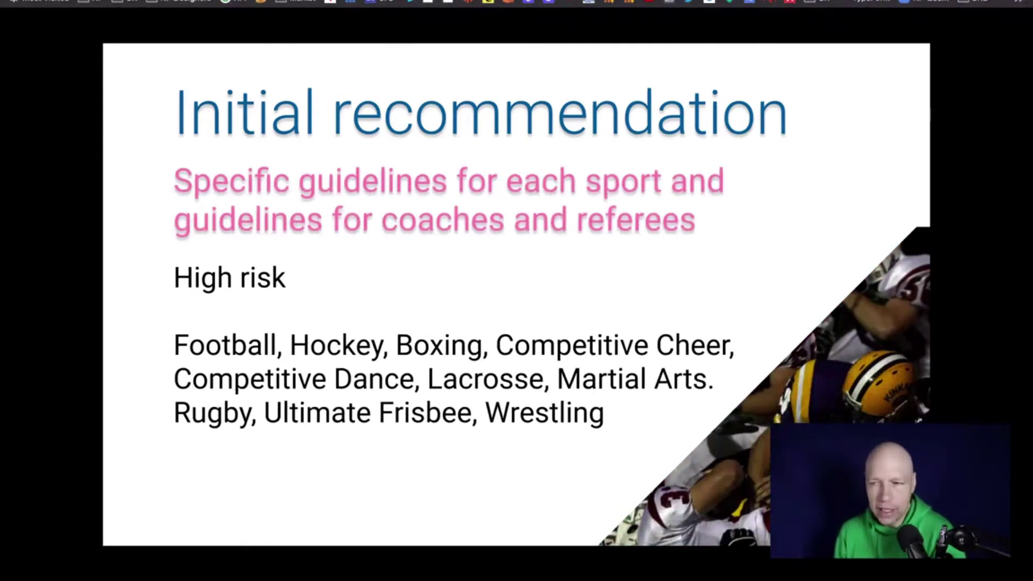
Advance to the Softball/Baseball Lower Risk slide with its 6-feet spacing notes
{"action": "key", "text": "Right"}
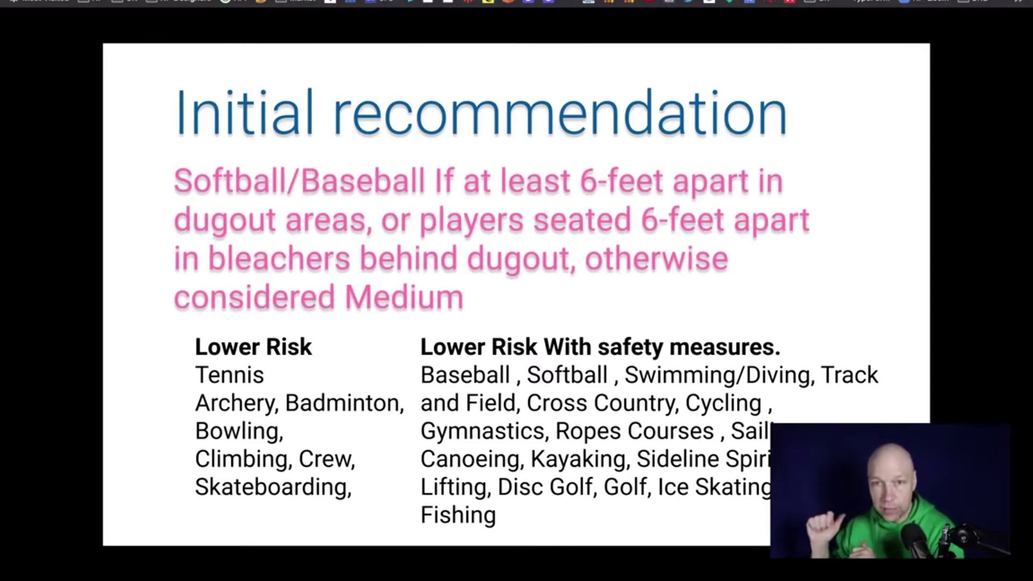
{"action": "key", "text": "Right"}
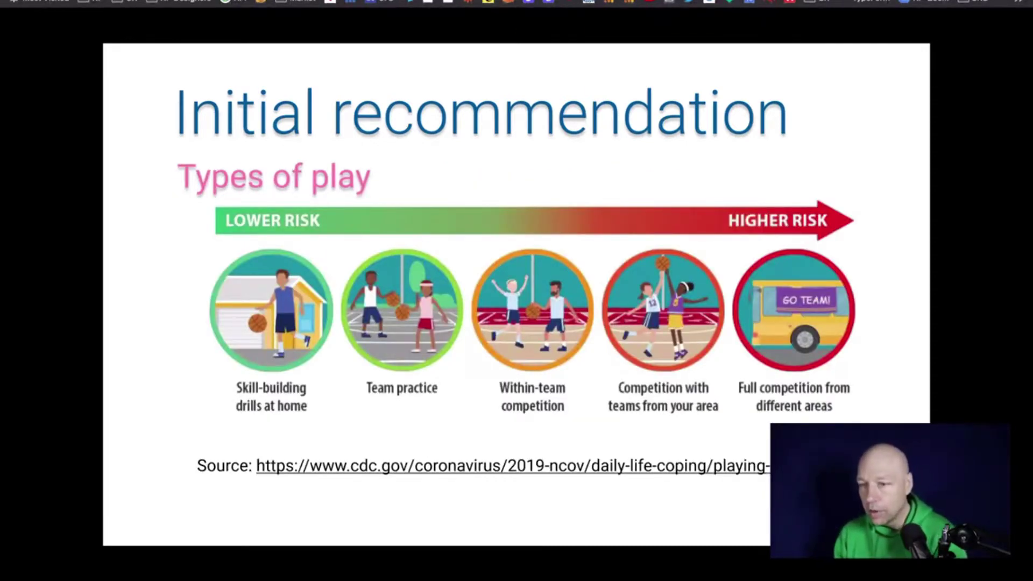
{"action": "key", "text": "Right"}
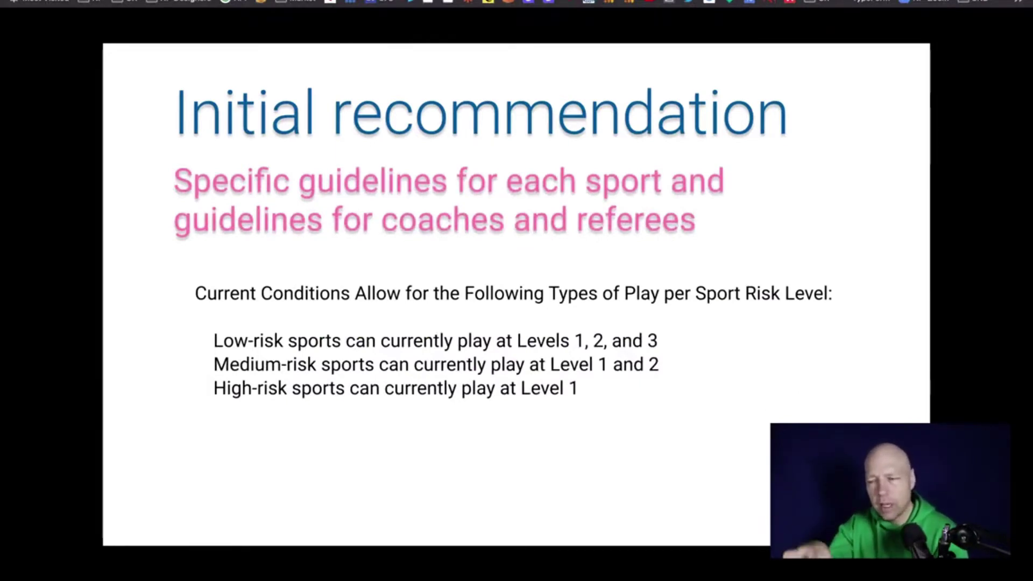
{"action": "key", "text": "Right"}
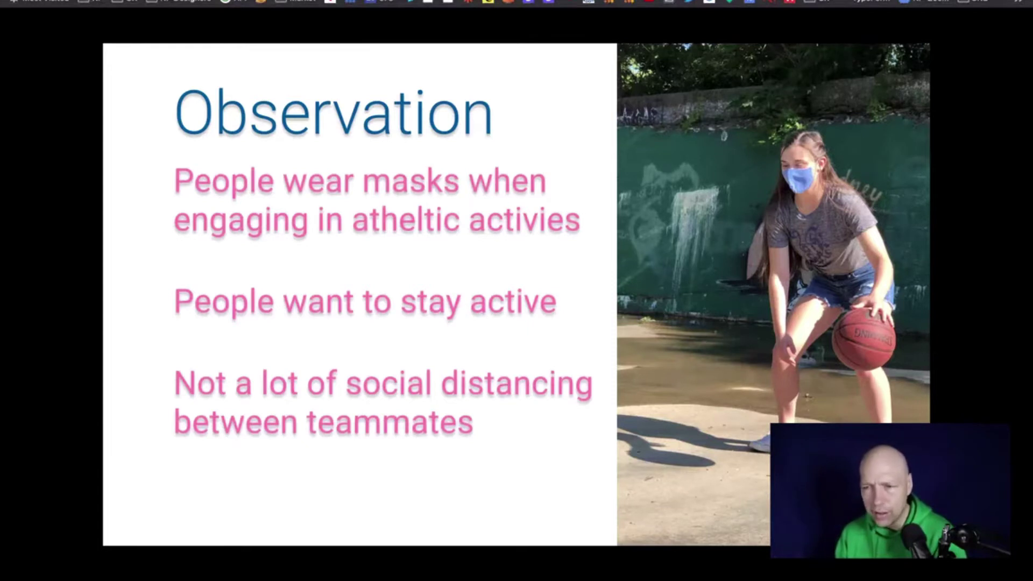
{"action": "key", "text": "Right"}
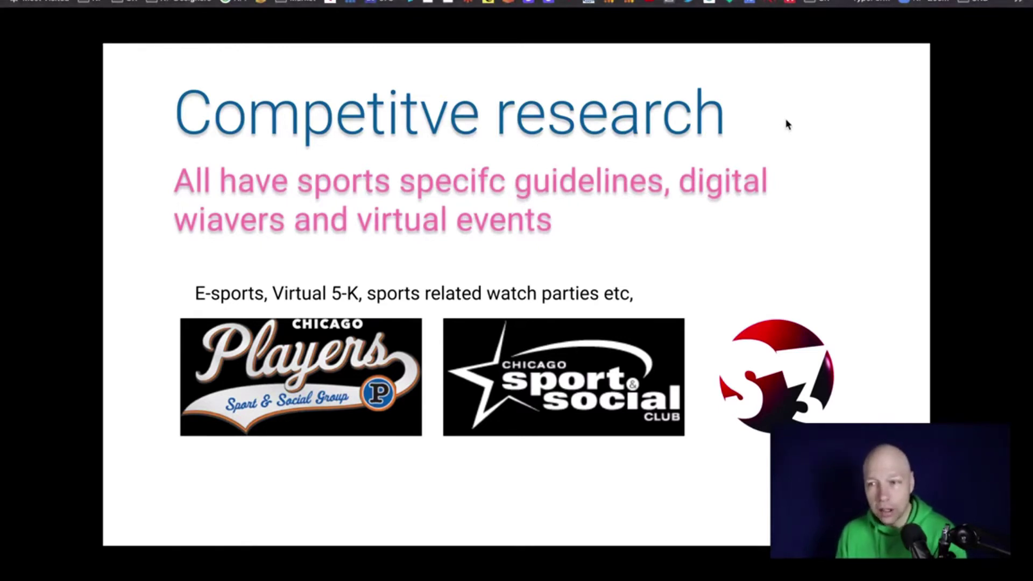
{"action": "key", "text": "Left"}
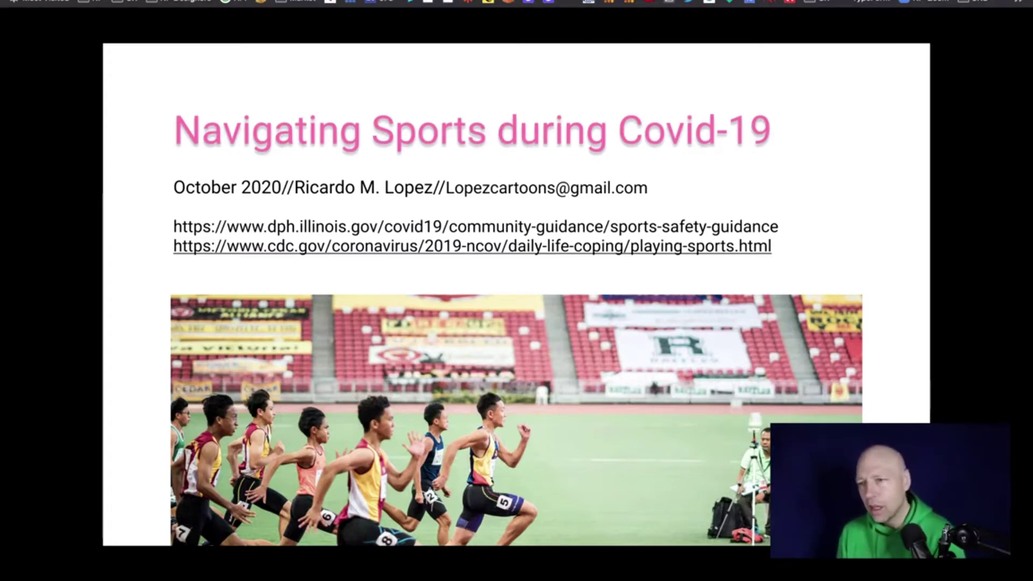
{"action": "key", "text": "Right"}
{"action": "key", "text": "Right"}
{"action": "key", "text": "Right"}
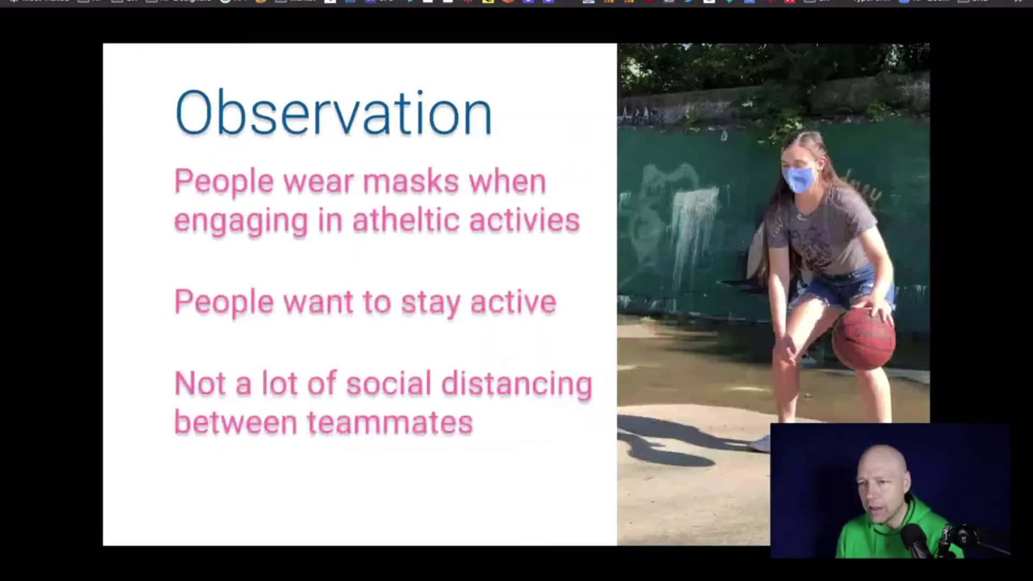
{"action": "key", "text": "Right"}
{"action": "key", "text": "Right"}
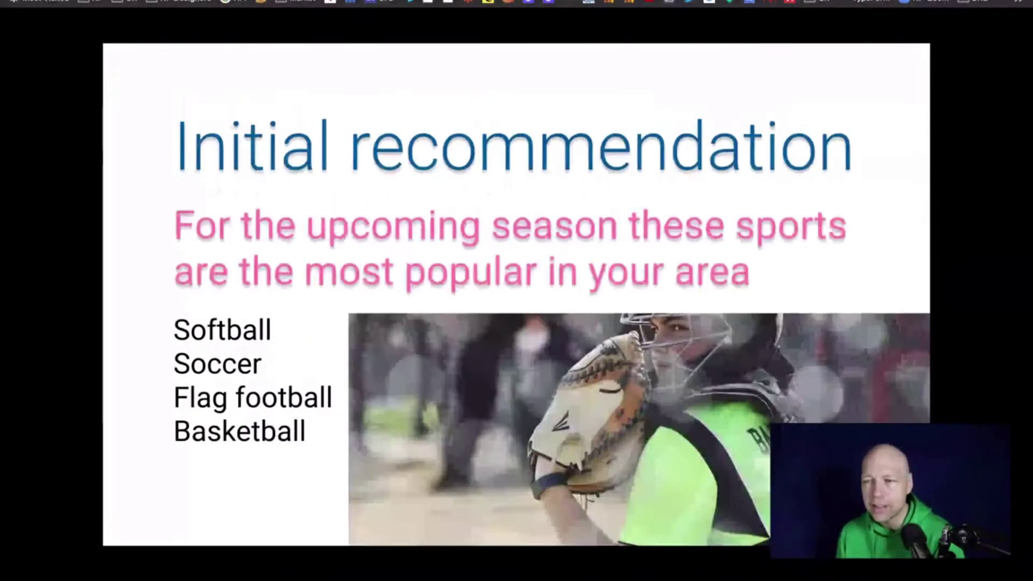
{"action": "key", "text": "Left"}
{"action": "key", "text": "Right"}
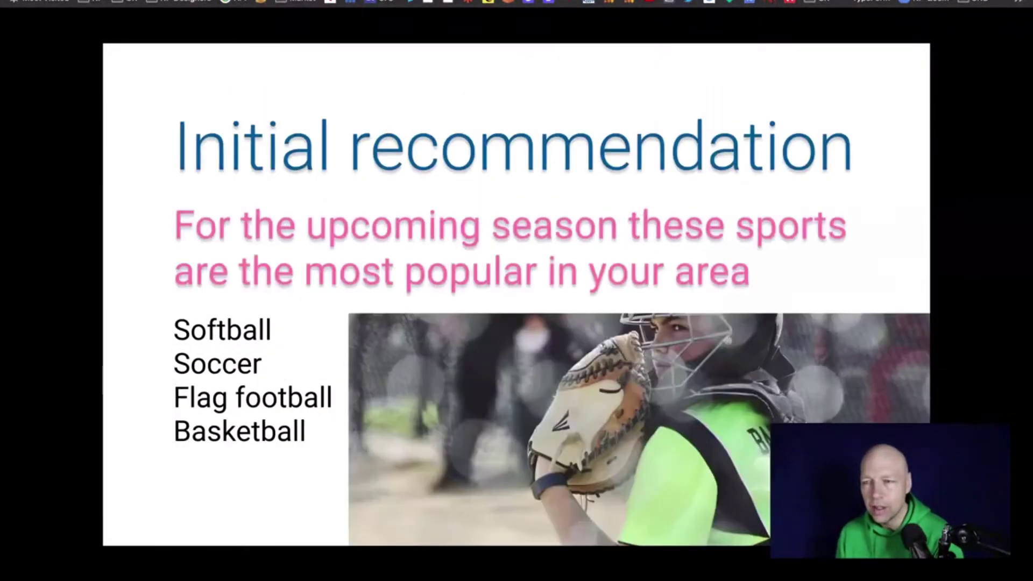
{"action": "key", "text": "Left"}
{"action": "key", "text": "Left"}
{"action": "key", "text": "Left"}
{"action": "key", "text": "Left"}
{"action": "key", "text": "Left"}
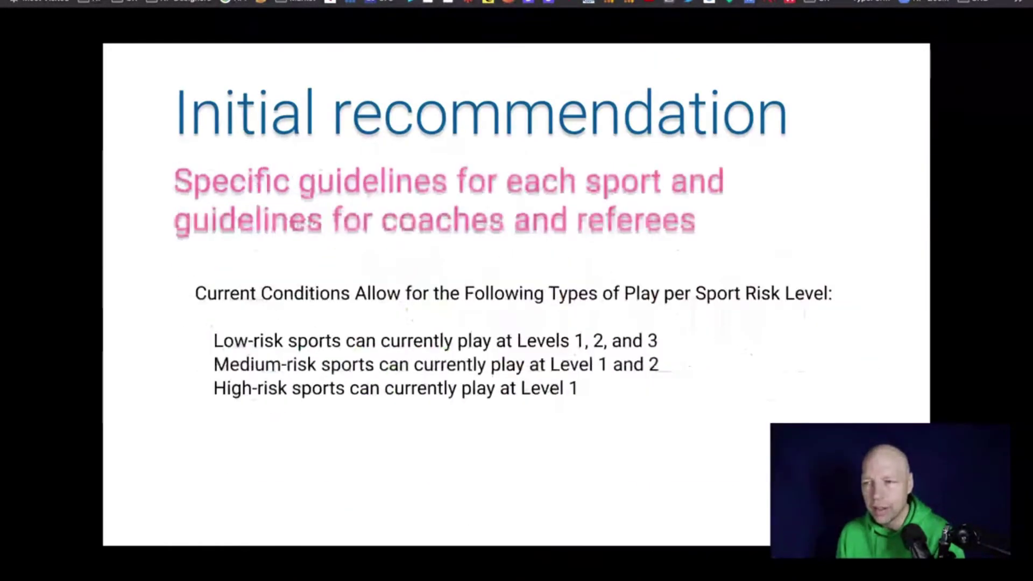
{"action": "key", "text": "Right"}
{"action": "key", "text": "Right"}
{"action": "key", "text": "Right"}
{"action": "key", "text": "Right"}
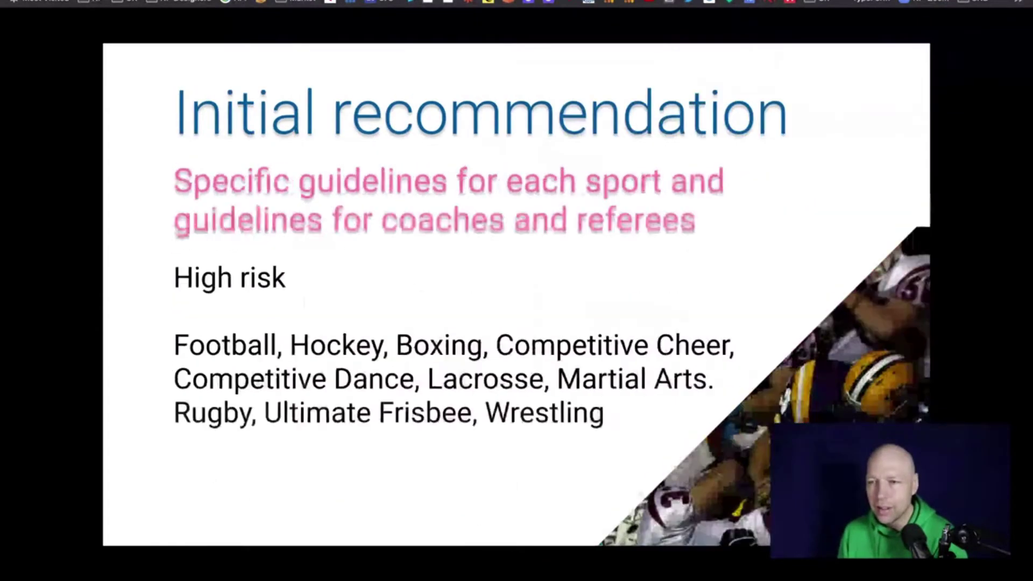
{"action": "key", "text": "Home"}
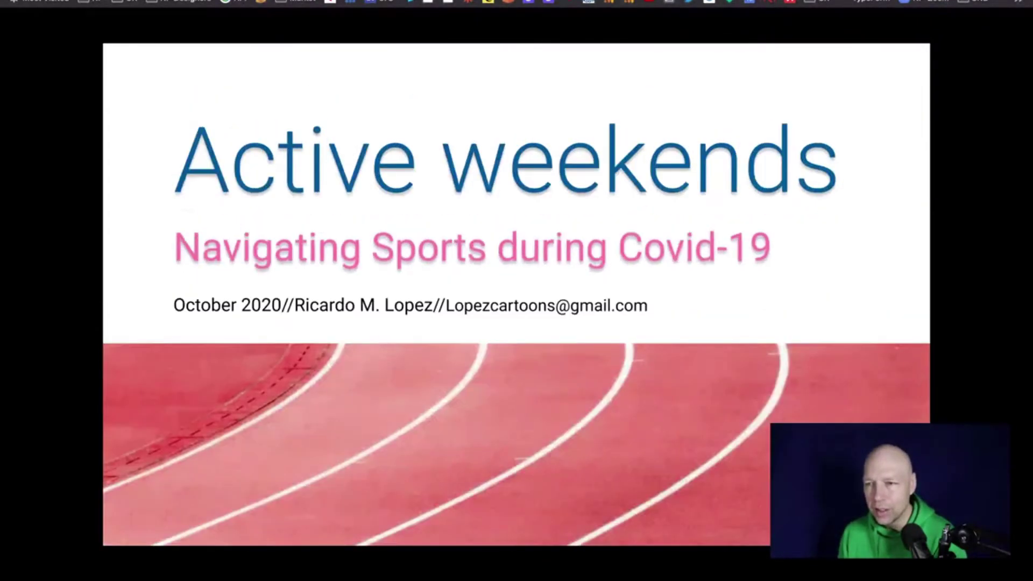
{"action": "key", "text": "End"}
{"action": "key", "text": "Left"}
{"action": "key", "text": "Left"}
{"action": "key", "text": "Left"}
{"action": "key", "text": "Left"}
{"action": "key", "text": "Left"}
{"action": "key", "text": "Left"}
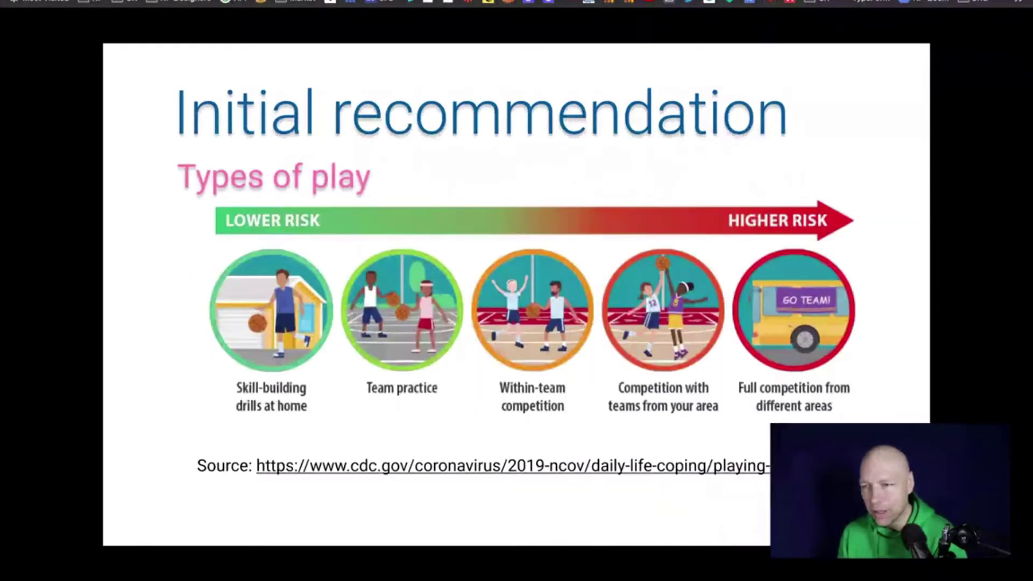
{"action": "key", "text": "Right"}
{"action": "key", "text": "Right"}
{"action": "key", "text": "Right"}
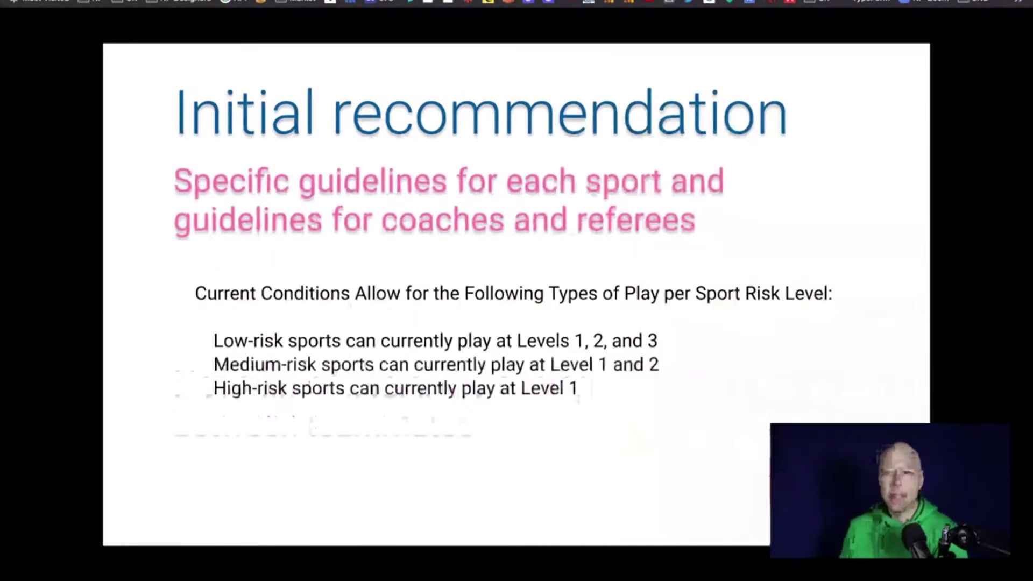
{"action": "key", "text": "End"}
{"action": "key", "text": "Home"}
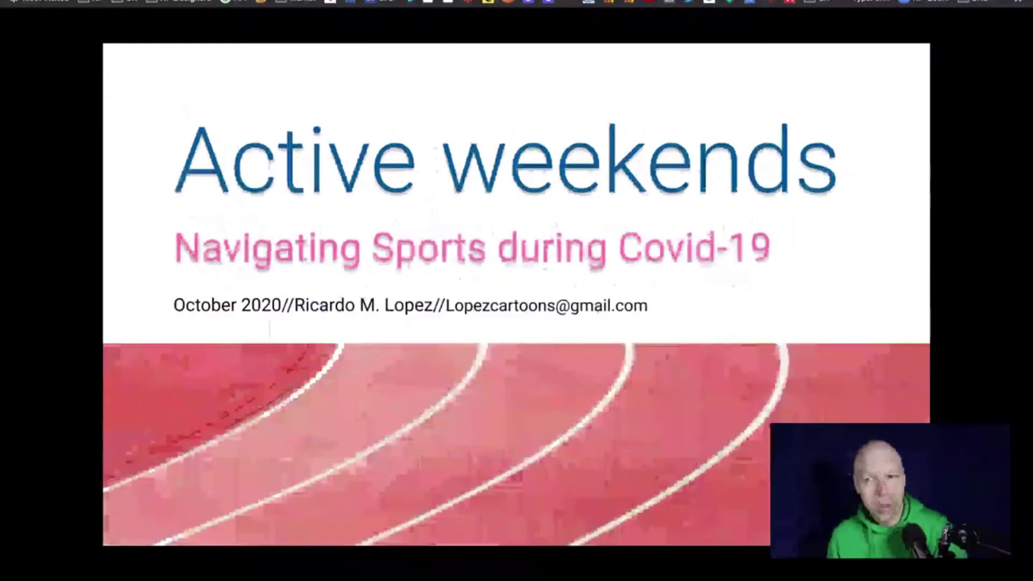
{"action": "key", "text": "End"}
{"action": "key", "text": "Left"}
{"action": "key", "text": "Left"}
{"action": "key", "text": "Left"}
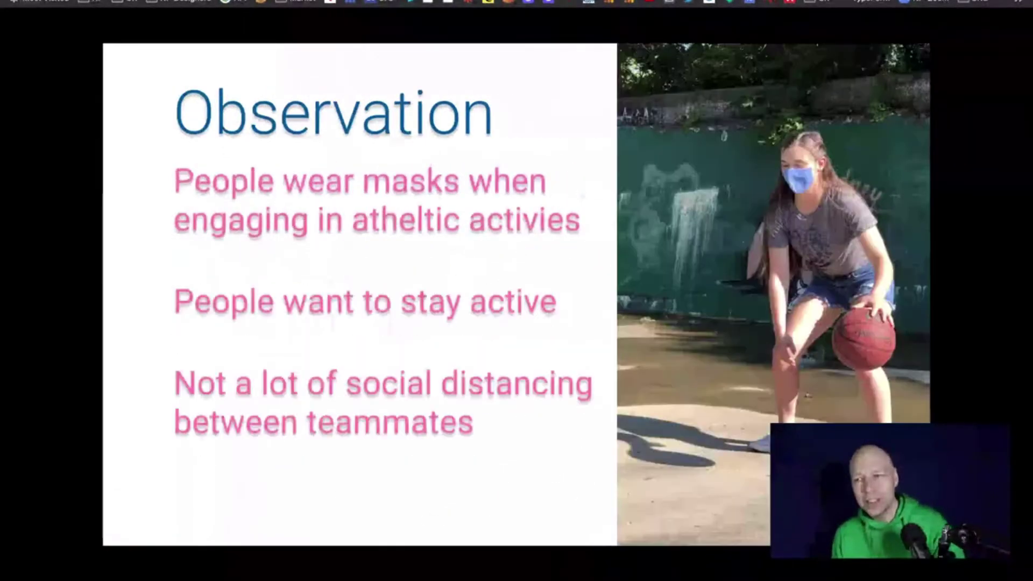
{"action": "key", "text": "Right"}
{"action": "key", "text": "Left"}
{"action": "key", "text": "Left"}
{"action": "key", "text": "Left"}
{"action": "key", "text": "Left"}
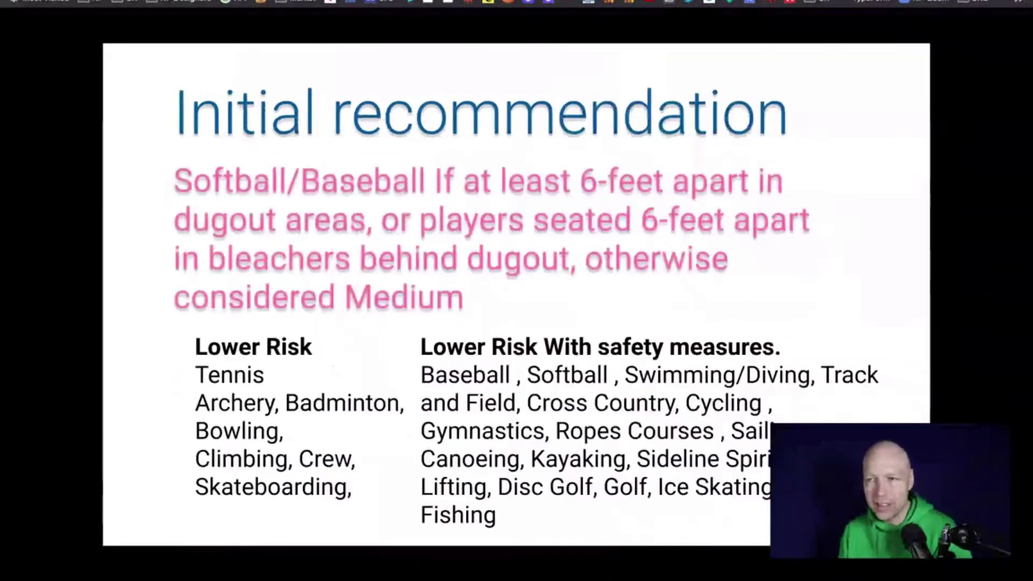
{"action": "key", "text": "Right"}
{"action": "key", "text": "Right"}
{"action": "key", "text": "Right"}
{"action": "key", "text": "Right"}
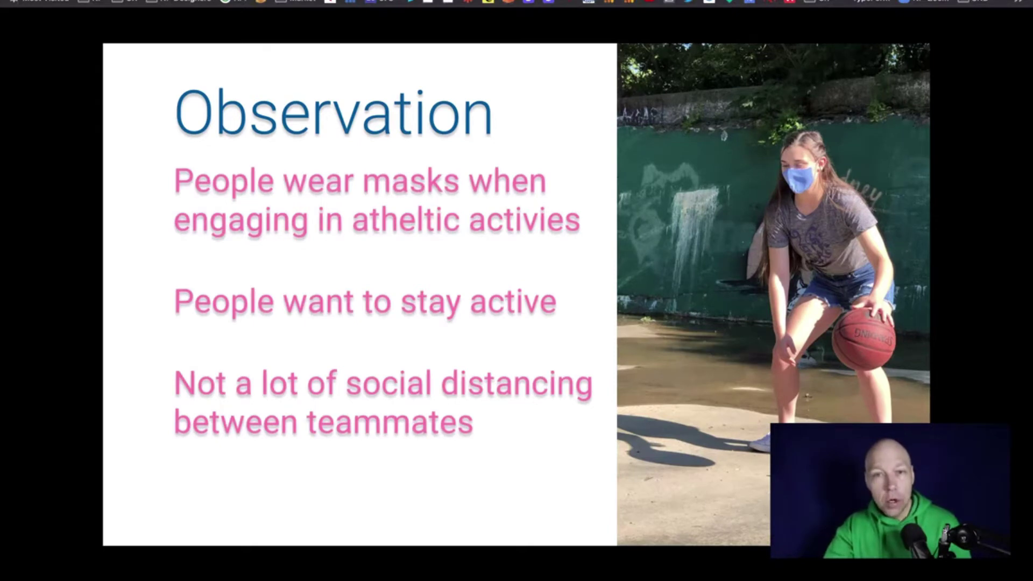
{"action": "key", "text": "Right"}
{"action": "key", "text": "Right"}
{"action": "key", "text": "Right"}
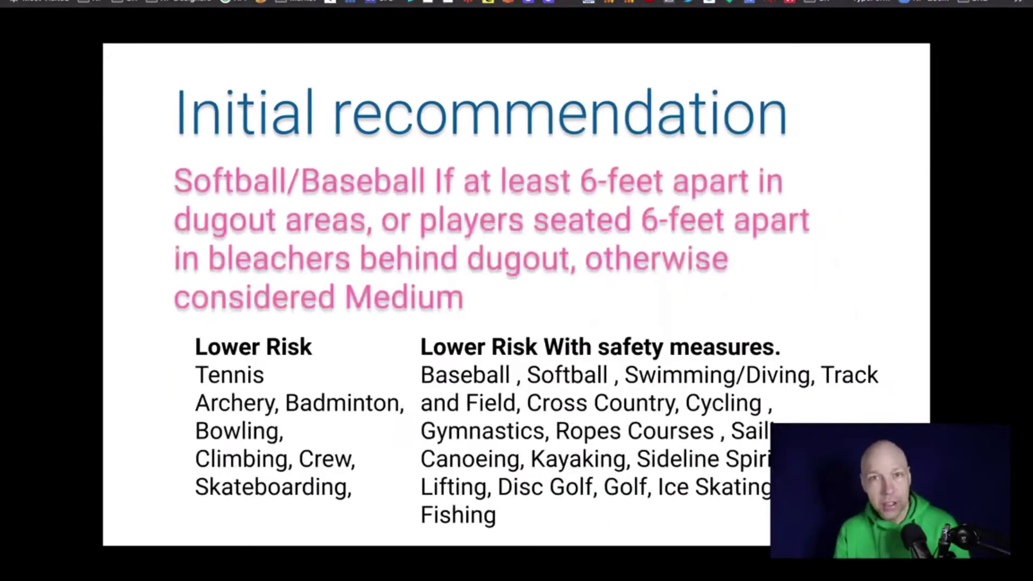
{"action": "key", "text": "Left"}
{"action": "key", "text": "Left"}
{"action": "key", "text": "Left"}
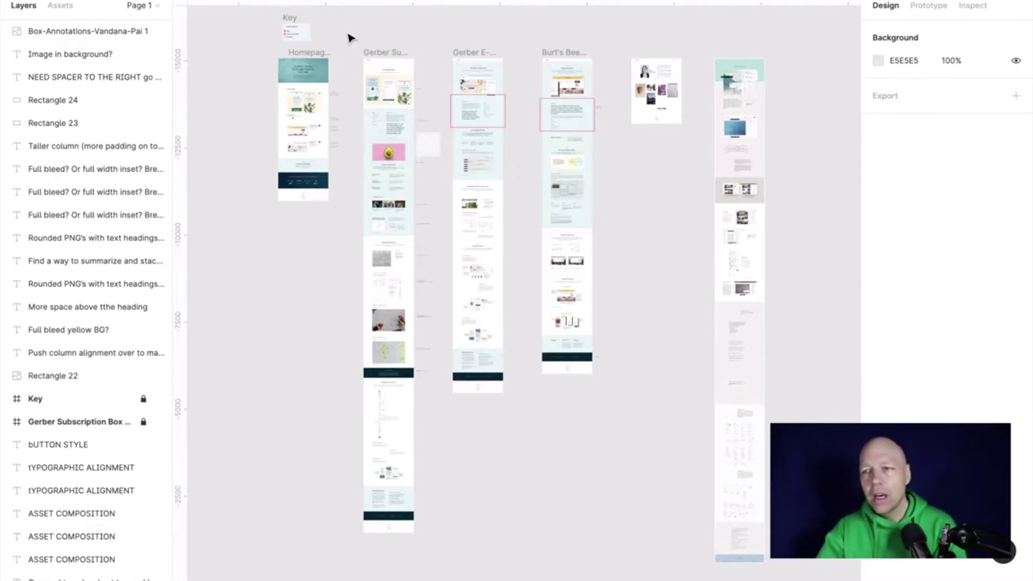
Zoom out from the annotation and pan to the Growing Gerber card in Select Works
{"action": "scroll", "coordinate": [349, 38], "scroll_direction": "up", "scroll_amount": 5}
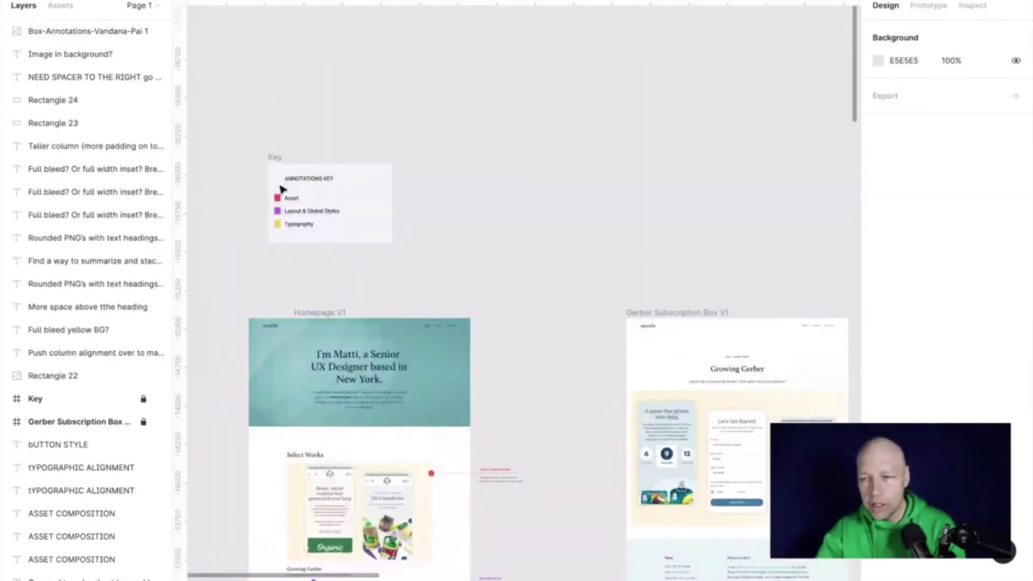
{"action": "scroll", "coordinate": [281, 190], "scroll_direction": "up", "scroll_amount": 5}
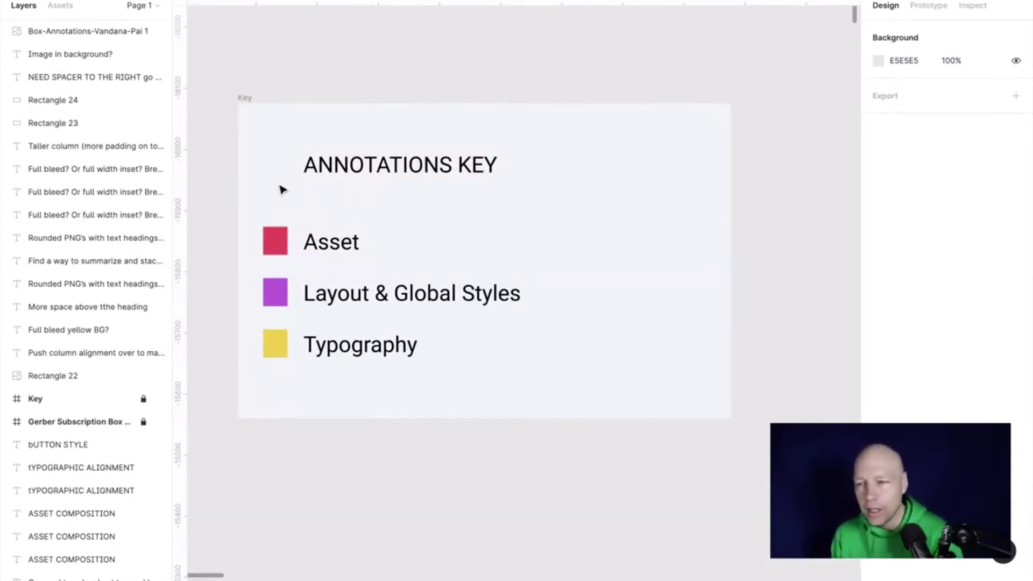
{"action": "scroll", "coordinate": [281, 189], "scroll_direction": "down", "scroll_amount": 5}
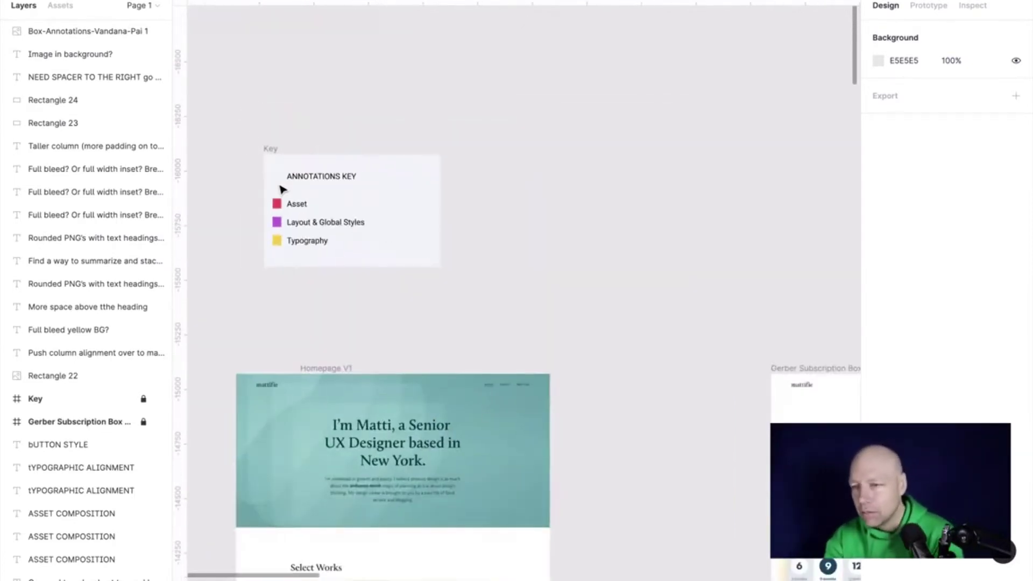
{"action": "scroll", "coordinate": [281, 190], "scroll_direction": "down", "scroll_amount": 3}
{"action": "scroll", "coordinate": [281, 189], "scroll_direction": "down", "scroll_amount": 2}
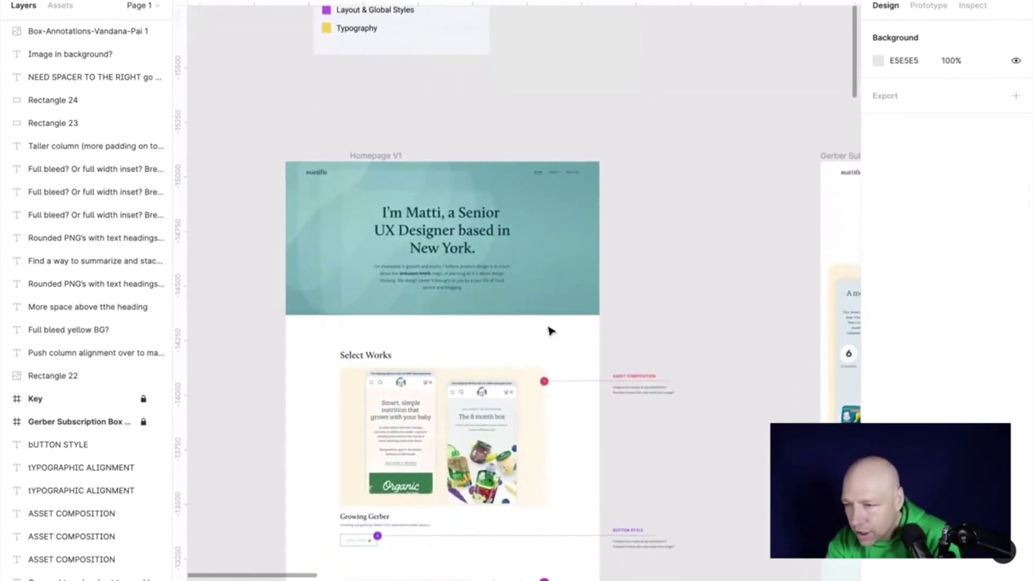
{"action": "scroll", "coordinate": [649, 397], "scroll_direction": "up", "scroll_amount": 5}
{"action": "scroll", "coordinate": [650, 397], "scroll_direction": "down", "scroll_amount": 1}
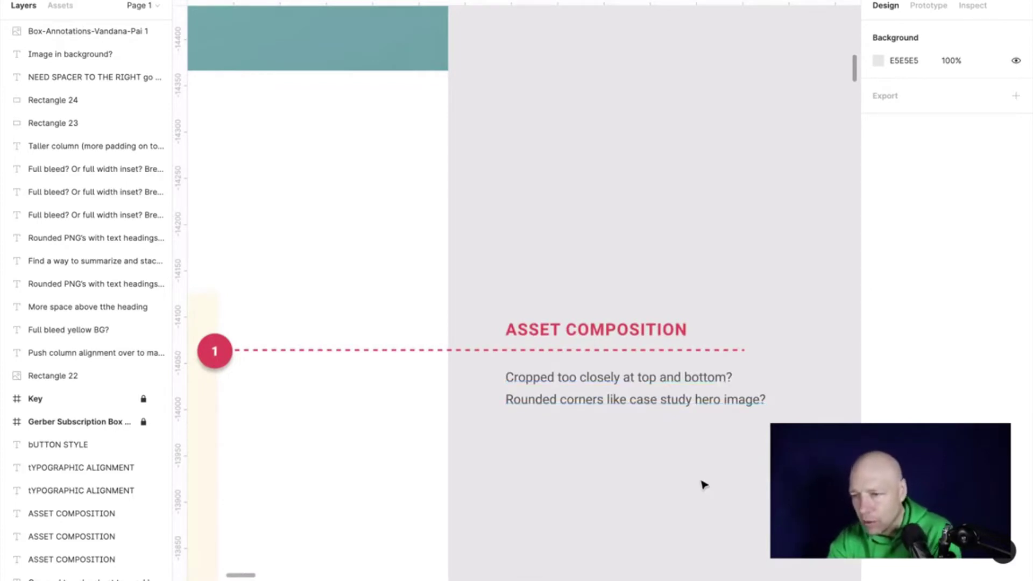
{"action": "scroll", "coordinate": [704, 484], "scroll_direction": "down", "scroll_amount": 5}
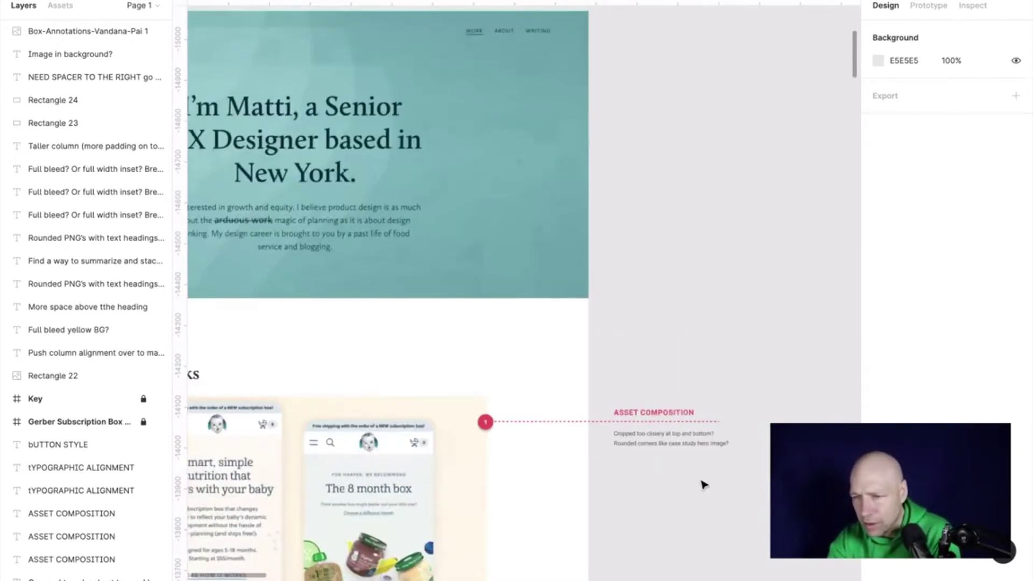
{"action": "scroll", "coordinate": [704, 484], "scroll_direction": "down", "scroll_amount": 4}
{"action": "scroll", "coordinate": [704, 484], "scroll_direction": "left", "scroll_amount": 2}
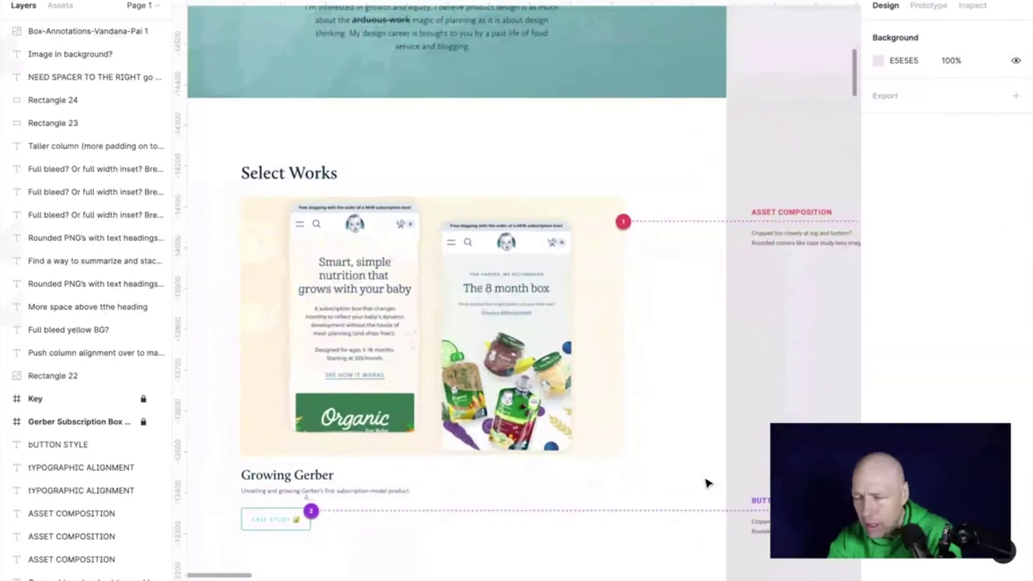
{"action": "scroll", "coordinate": [704, 484], "scroll_direction": "left", "scroll_amount": 2}
{"action": "scroll", "coordinate": [703, 484], "scroll_direction": "down", "scroll_amount": 1}
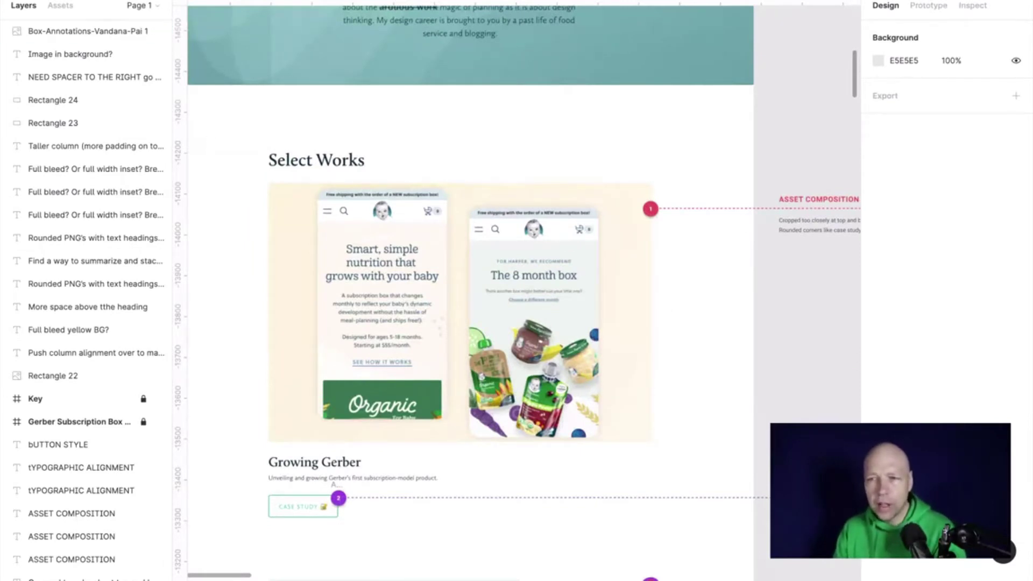
{"action": "left_click", "coordinate": [173, 41]}
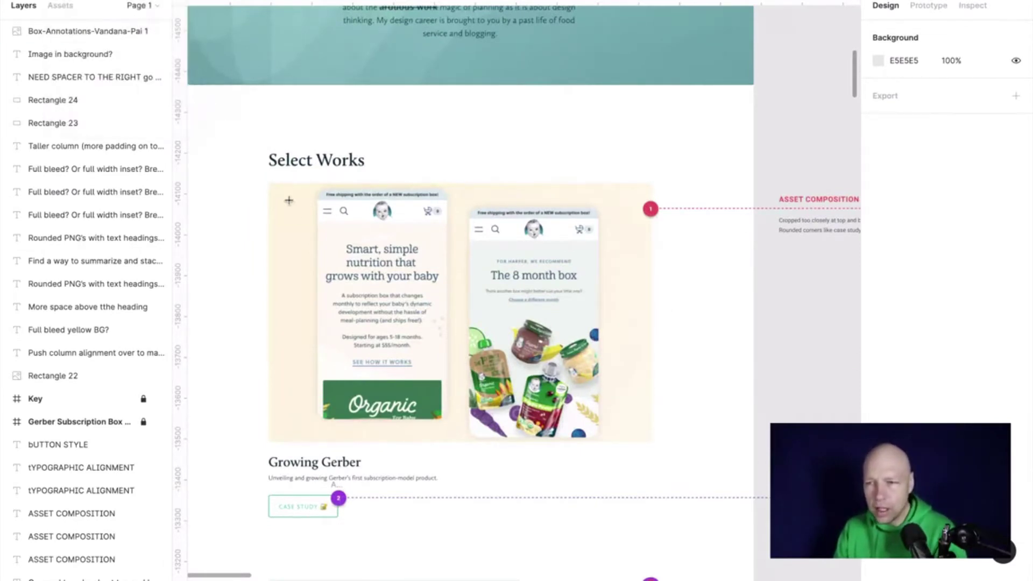
{"action": "left_click_drag", "start_coordinate": [258, 178], "coordinate": [661, 198]}
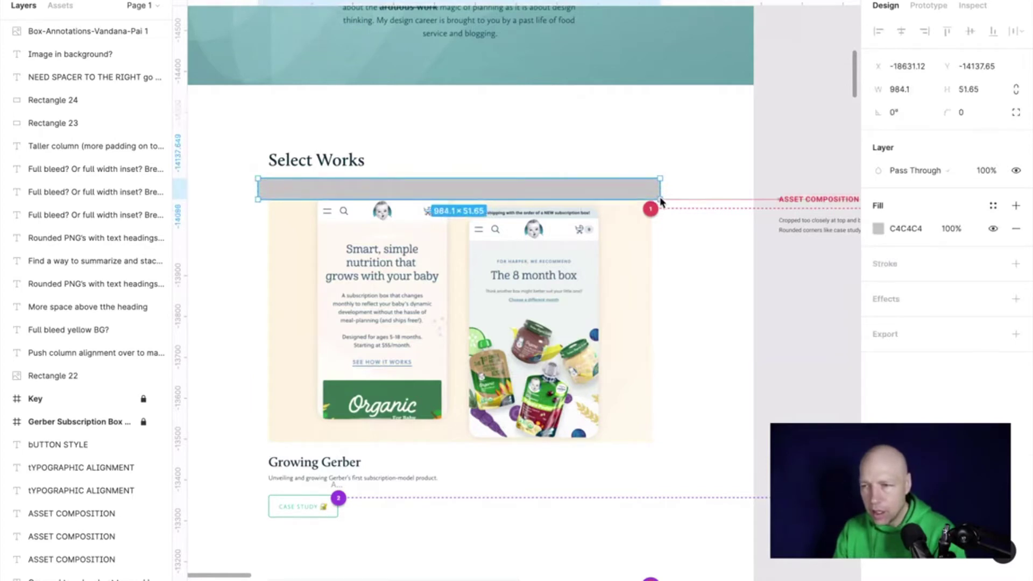
{"action": "left_click", "coordinate": [878, 228]}
{"action": "left_click_drag", "start_coordinate": [735, 252], "coordinate": [627, 208]}
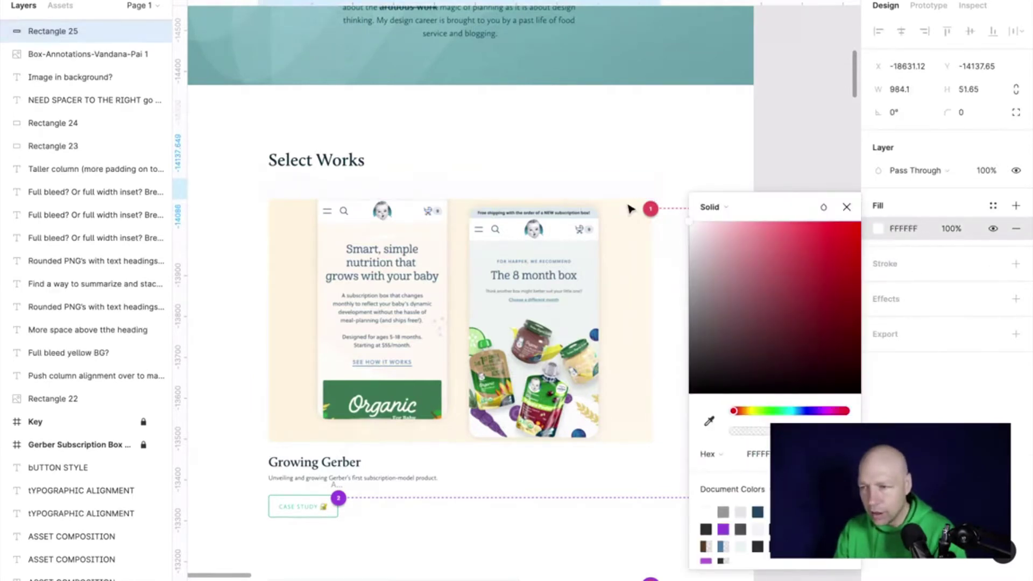
{"action": "left_click", "coordinate": [796, 122]}
{"action": "left_click", "coordinate": [525, 192]}
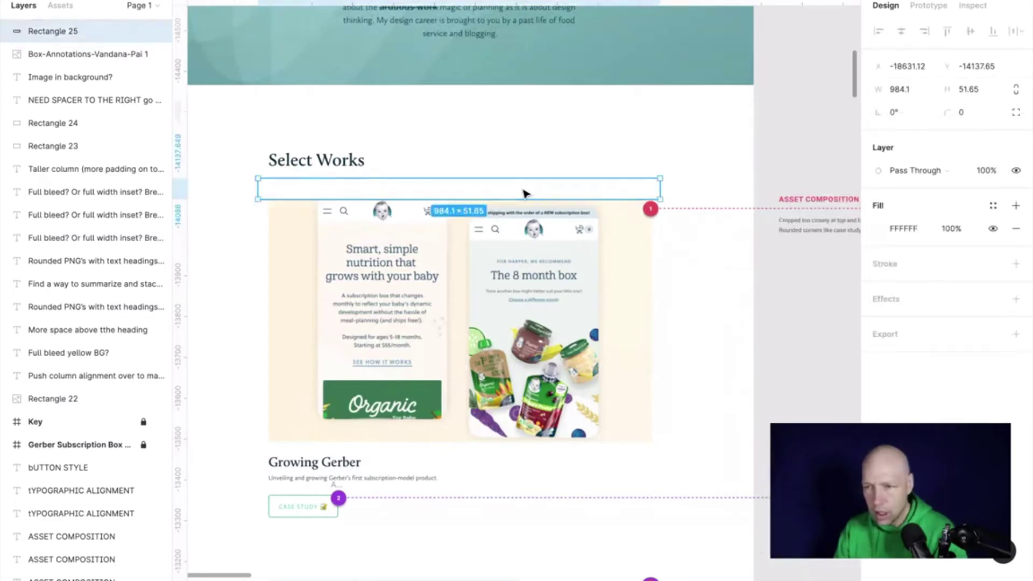
{"action": "key", "text": "ctrl+v"}
{"action": "left_click_drag", "start_coordinate": [525, 192], "coordinate": [525, 440]}
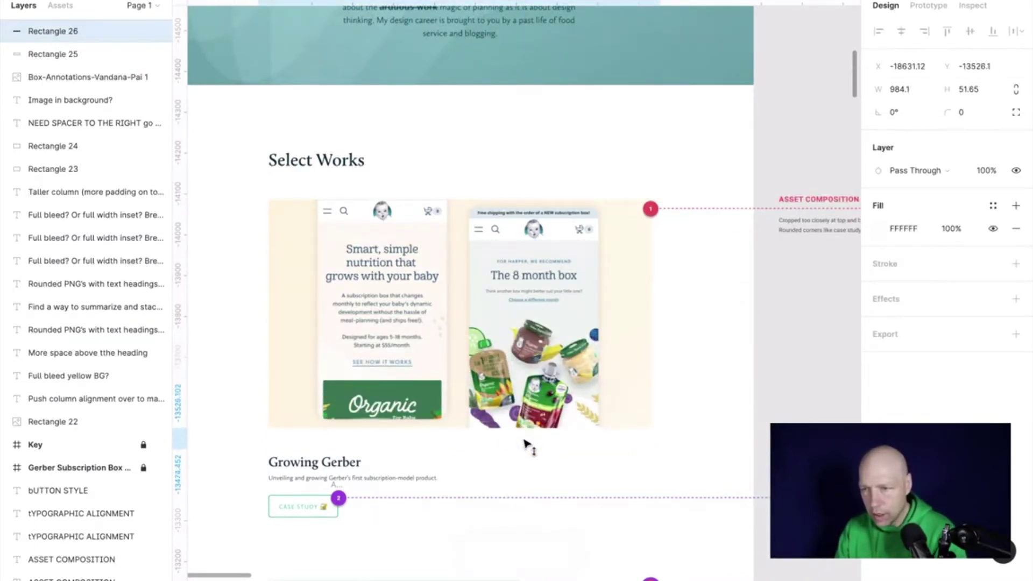
{"action": "left_click", "coordinate": [817, 423]}
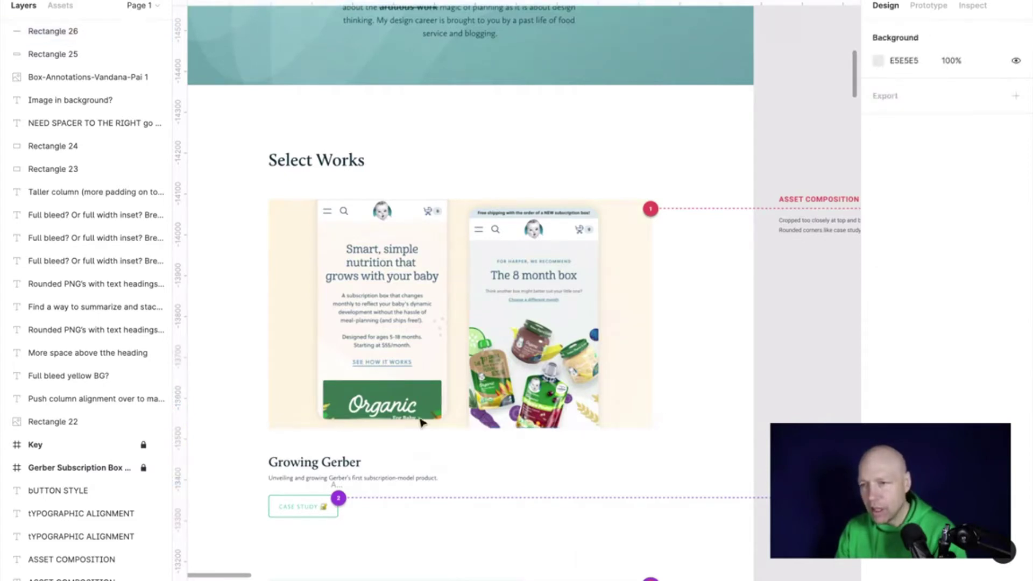
{"action": "left_click", "coordinate": [459, 197]}
{"action": "left_click_drag", "start_coordinate": [461, 198], "coordinate": [460, 200]}
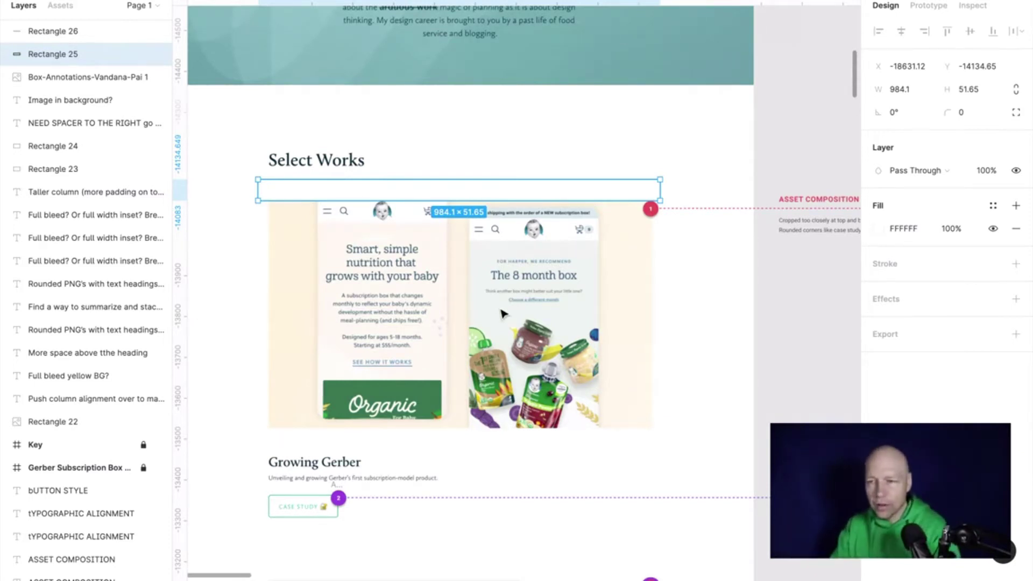
{"action": "left_click", "coordinate": [472, 118]}
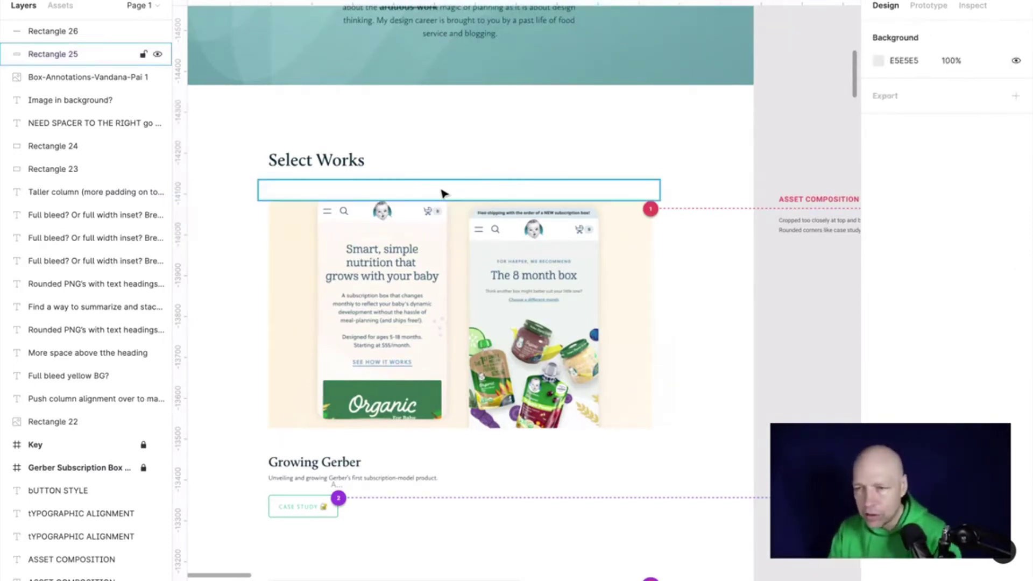
{"action": "left_click", "coordinate": [445, 193]}
{"action": "mouse_move", "coordinate": [444, 193]}
{"action": "left_mouse_down"}
{"action": "mouse_move", "coordinate": [441, 206]}
{"action": "mouse_move", "coordinate": [446, 194]}
{"action": "left_mouse_up"}
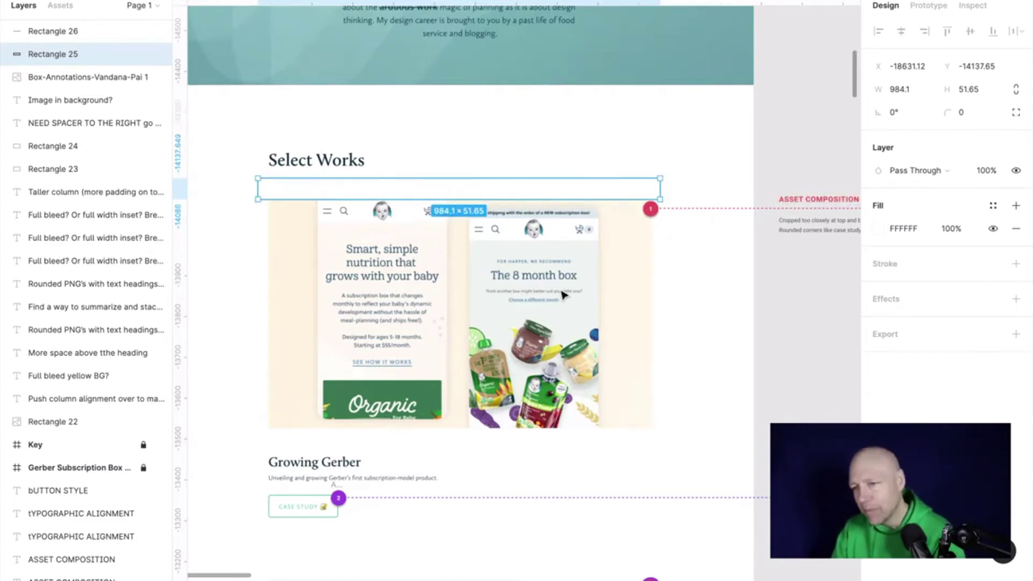
{"action": "left_click", "coordinate": [691, 301]}
{"action": "left_click", "coordinate": [629, 443]}
{"action": "left_click_drag", "start_coordinate": [630, 440], "coordinate": [650, 452]}
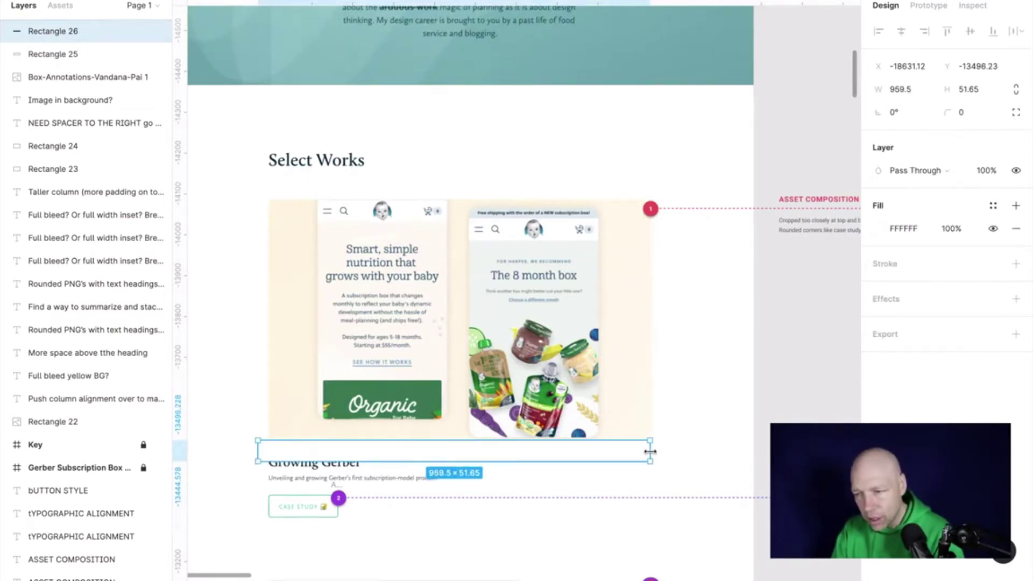
{"action": "left_click_drag", "start_coordinate": [258, 452], "coordinate": [269, 451]}
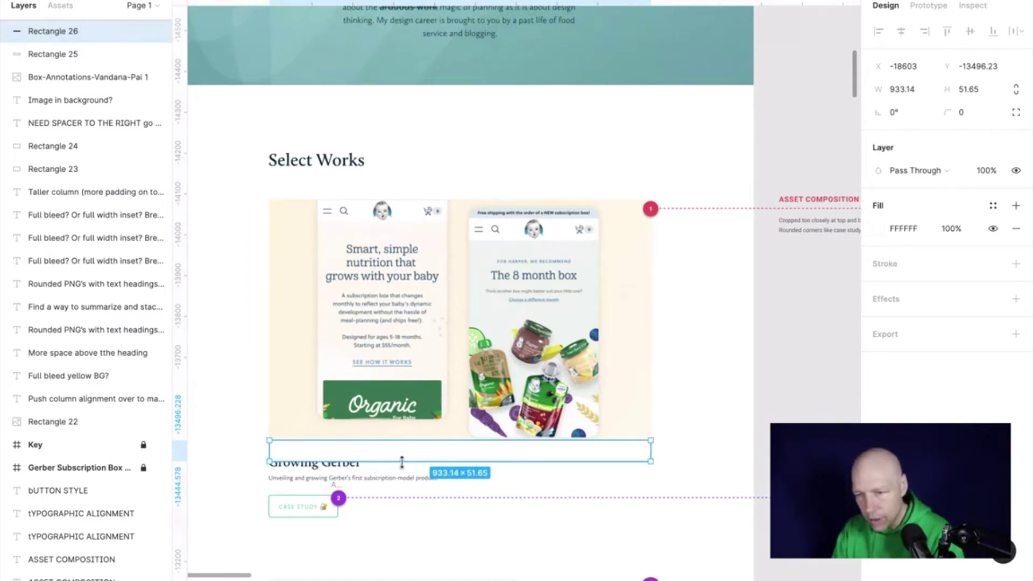
{"action": "left_click_drag", "start_coordinate": [401, 462], "coordinate": [403, 456]}
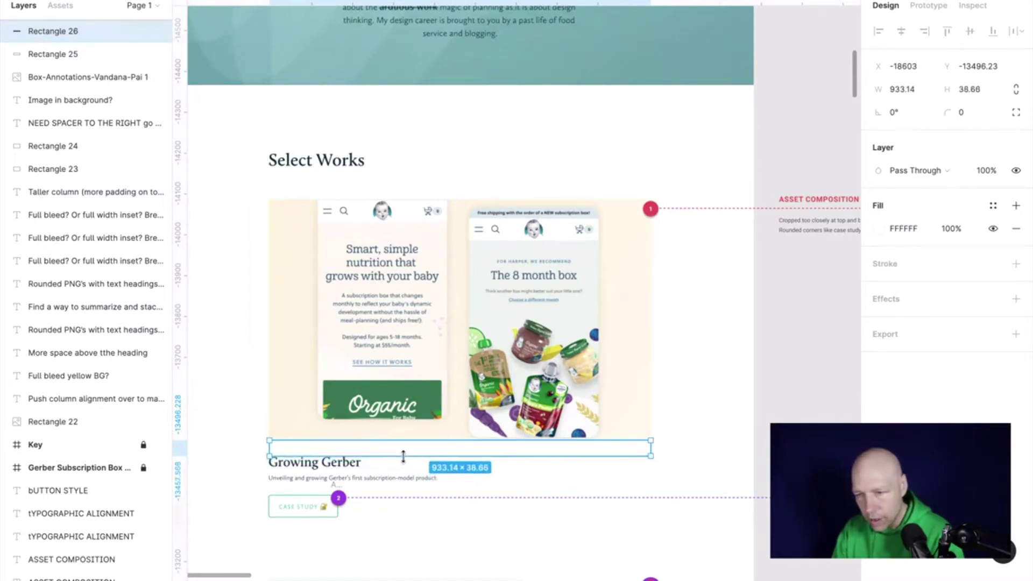
{"action": "left_click", "coordinate": [876, 230]}
{"action": "left_click", "coordinate": [710, 421]}
{"action": "left_click", "coordinate": [619, 399]}
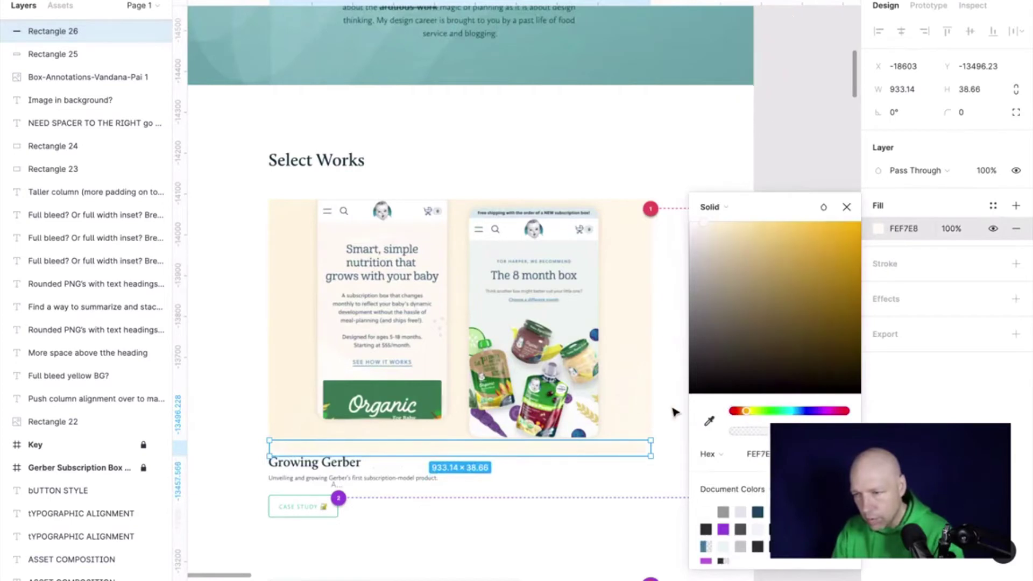
{"action": "left_click", "coordinate": [674, 412]}
{"action": "left_click", "coordinate": [577, 198]}
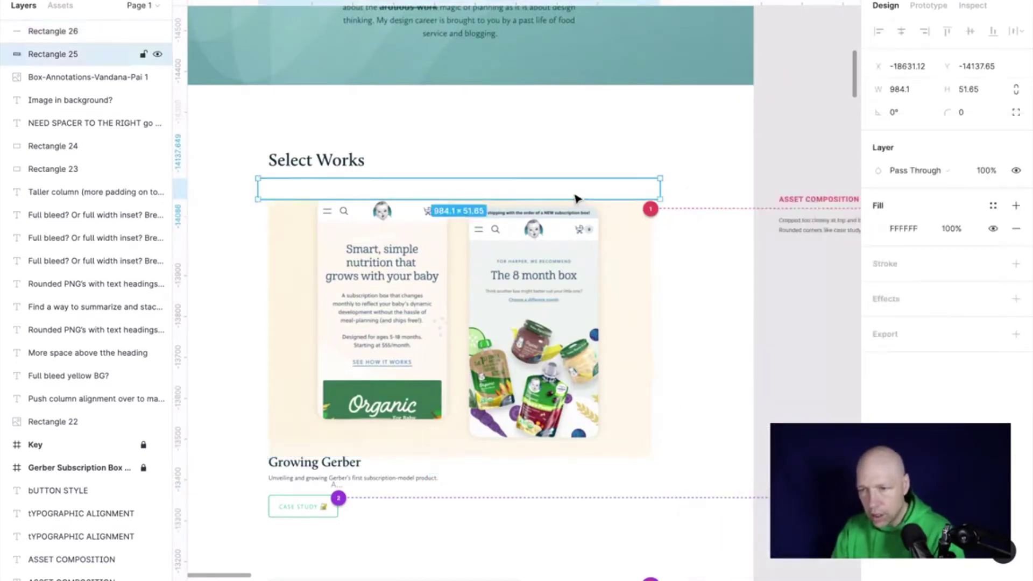
{"action": "key", "text": "Delete"}
{"action": "left_click", "coordinate": [613, 460]}
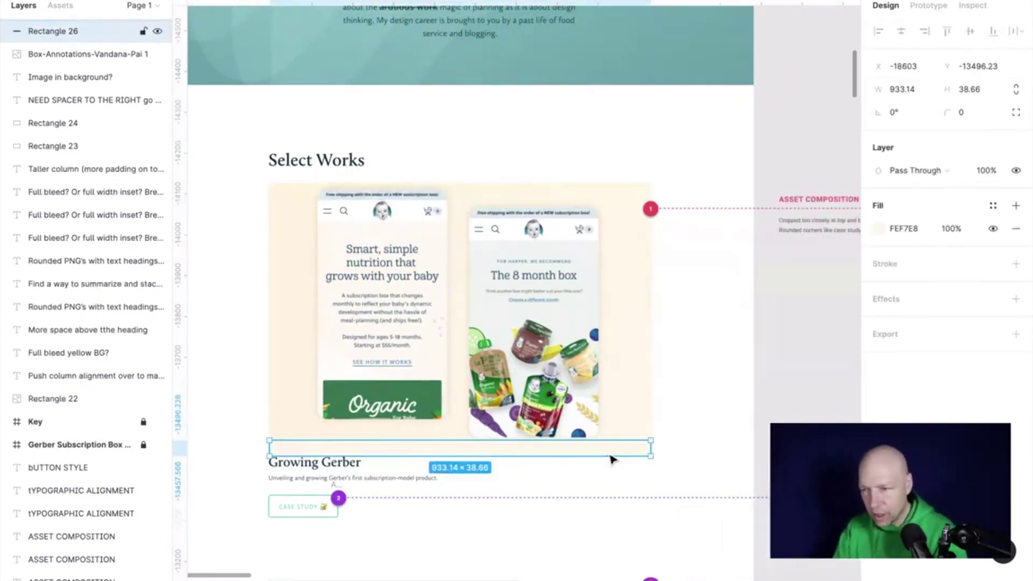
{"action": "key", "text": "ctrl+v"}
{"action": "left_click_drag", "start_coordinate": [616, 454], "coordinate": [608, 181]}
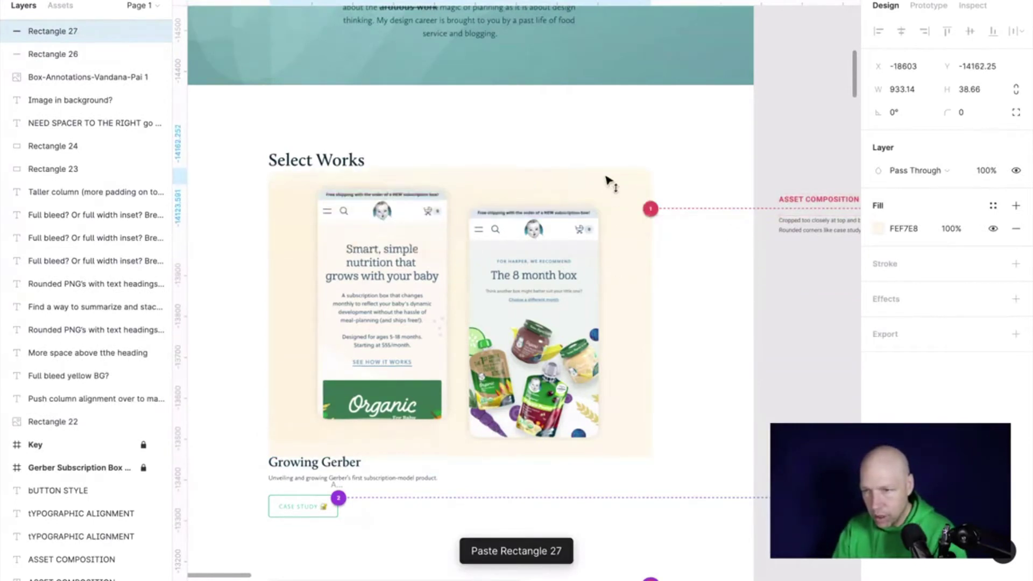
{"action": "left_click", "coordinate": [775, 279]}
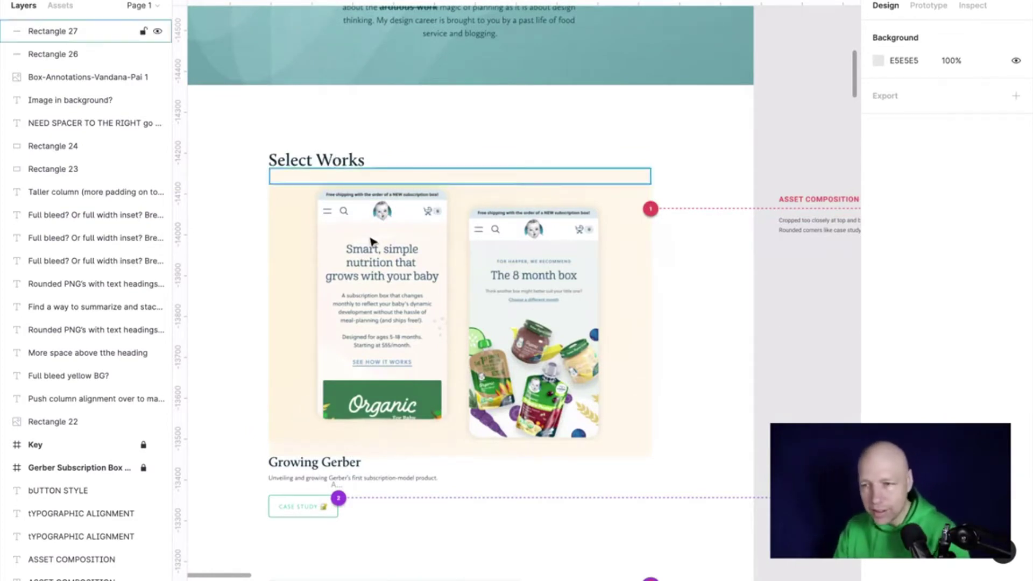
{"action": "left_click", "coordinate": [387, 457]}
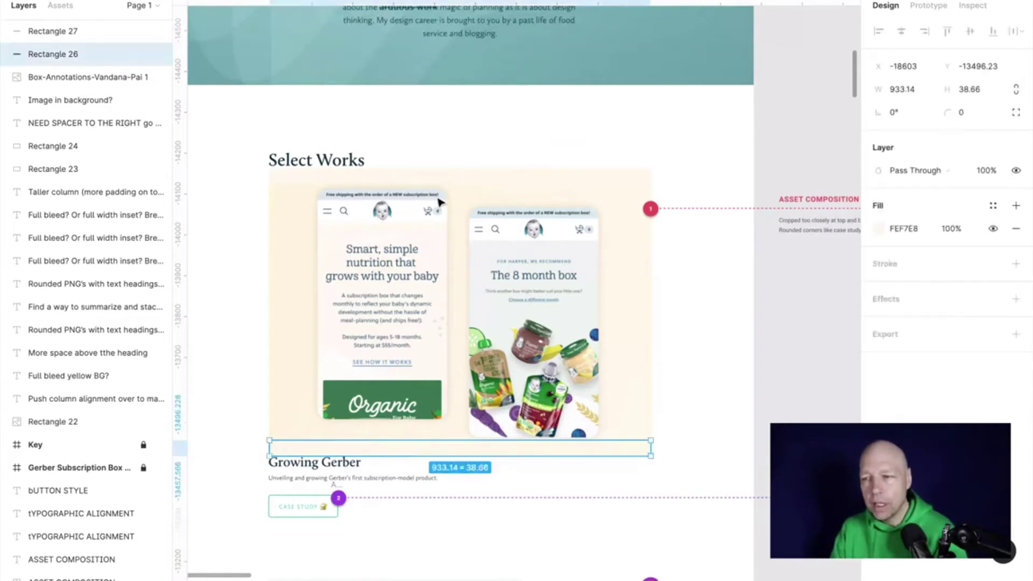
{"action": "left_click", "coordinate": [438, 177], "text": "shift"}
{"action": "key", "text": "Delete"}
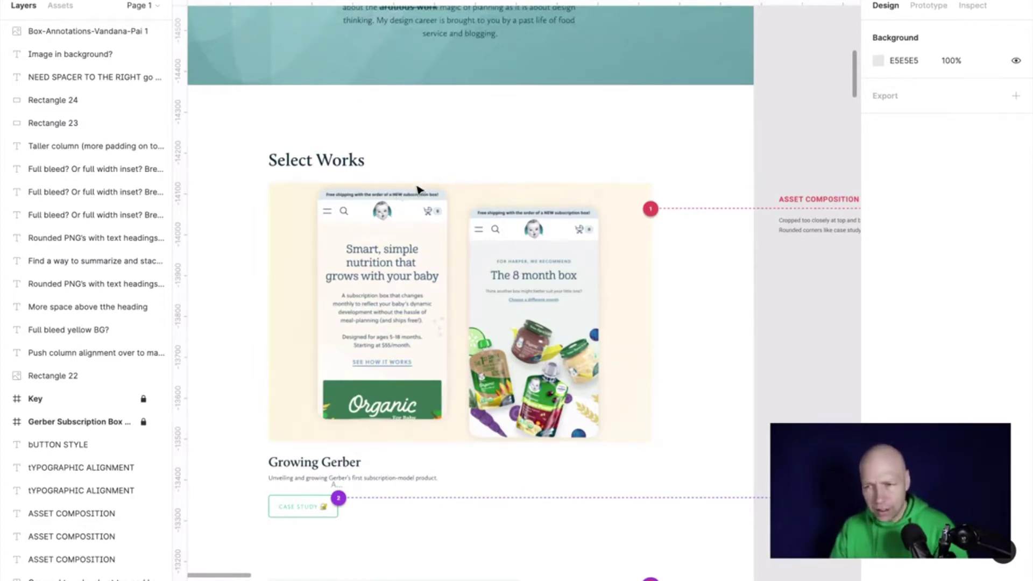
{"action": "scroll", "coordinate": [638, 218], "scroll_direction": "down", "scroll_amount": 5}
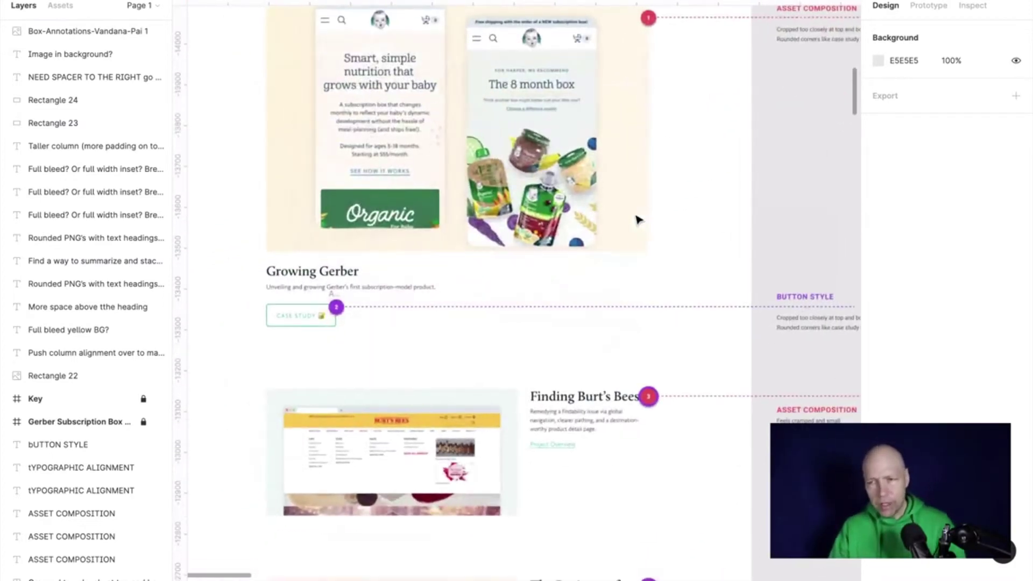
{"action": "scroll", "coordinate": [638, 219], "scroll_direction": "up", "scroll_amount": 2}
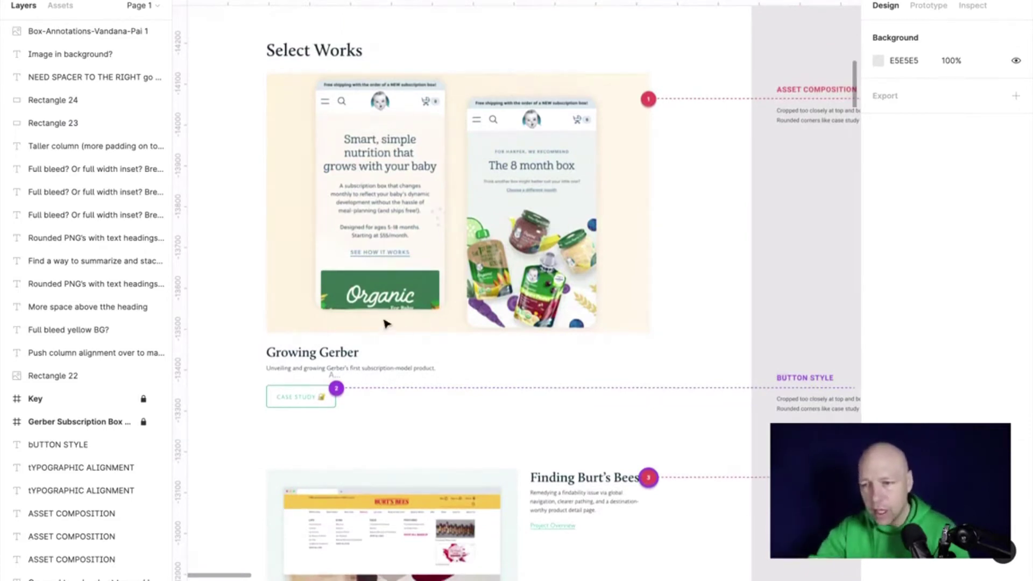
{"action": "scroll", "coordinate": [791, 376], "scroll_direction": "up", "scroll_amount": 10}
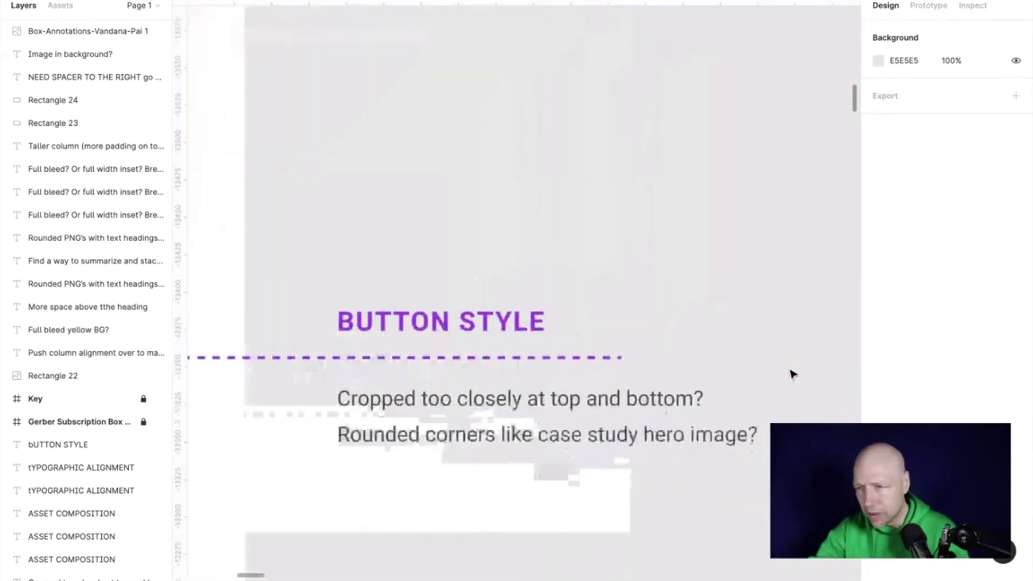
{"action": "scroll", "coordinate": [791, 374], "scroll_direction": "down", "scroll_amount": 1}
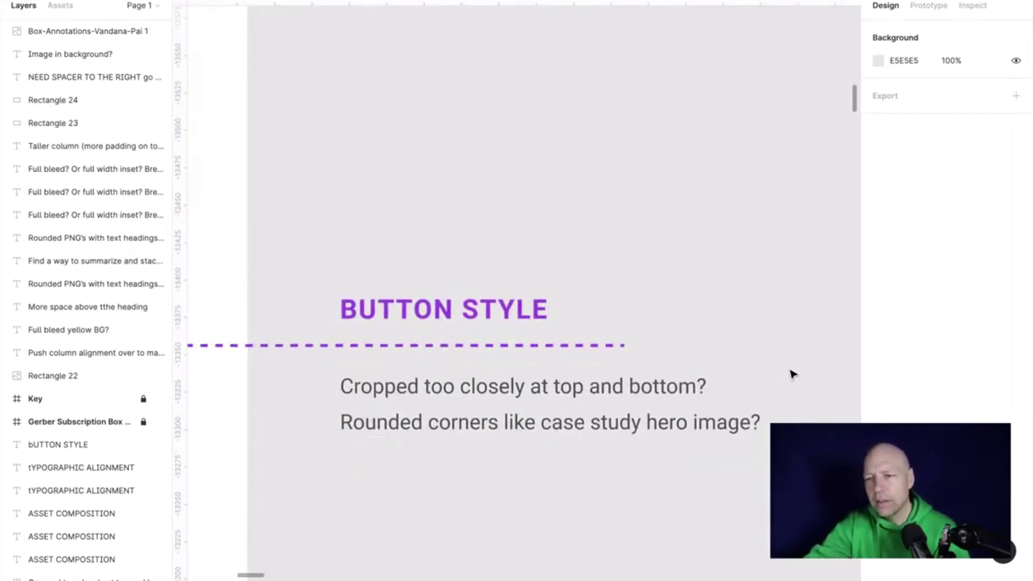
{"action": "scroll", "coordinate": [792, 374], "scroll_direction": "down", "scroll_amount": 8}
{"action": "scroll", "coordinate": [791, 374], "scroll_direction": "down", "scroll_amount": 4}
{"action": "scroll", "coordinate": [791, 374], "scroll_direction": "left", "scroll_amount": 5}
{"action": "scroll", "coordinate": [791, 374], "scroll_direction": "up", "scroll_amount": 2}
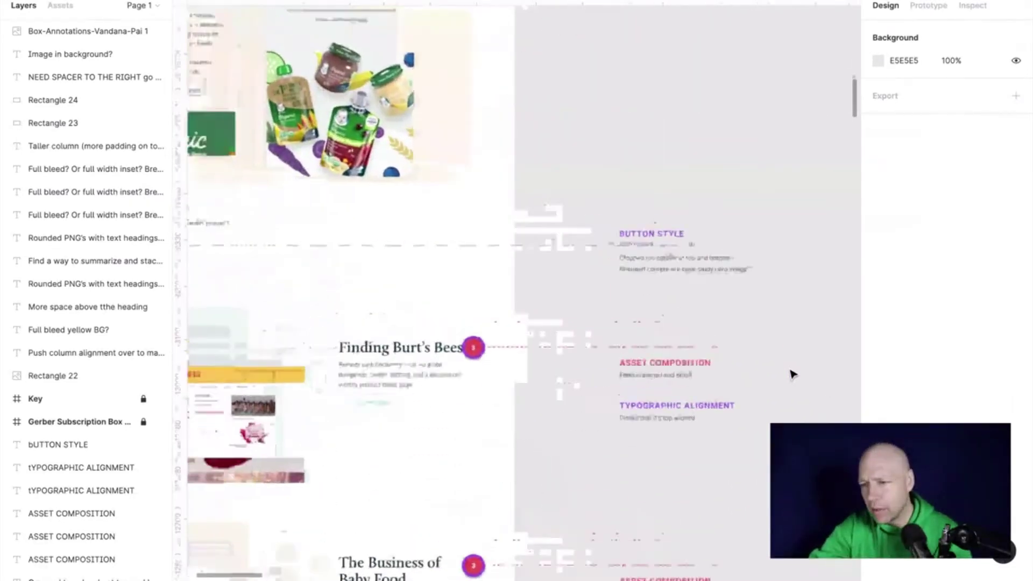
{"action": "scroll", "coordinate": [325, 316], "scroll_direction": "up", "scroll_amount": 8}
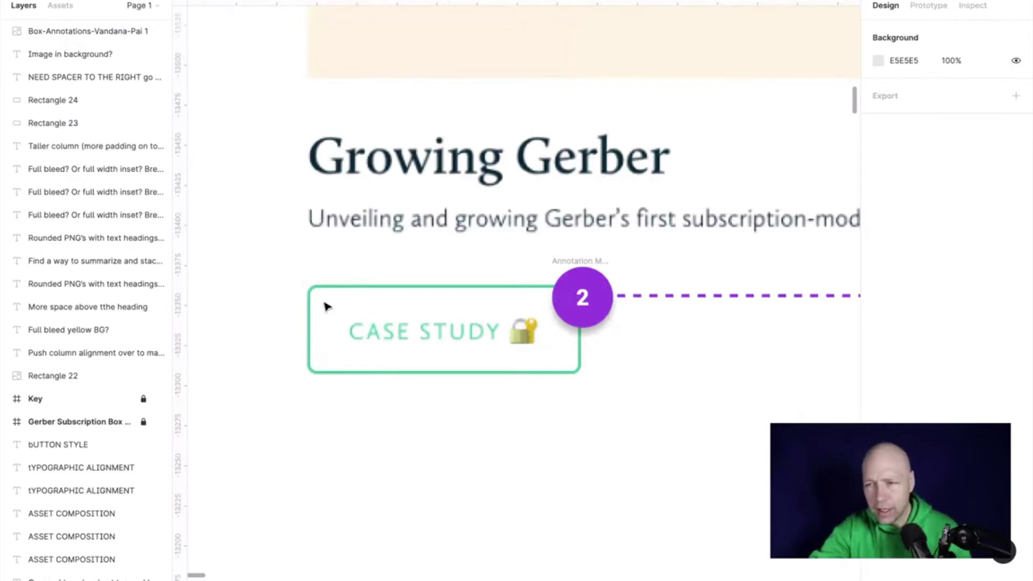
{"action": "scroll", "coordinate": [325, 307], "scroll_direction": "down", "scroll_amount": 5}
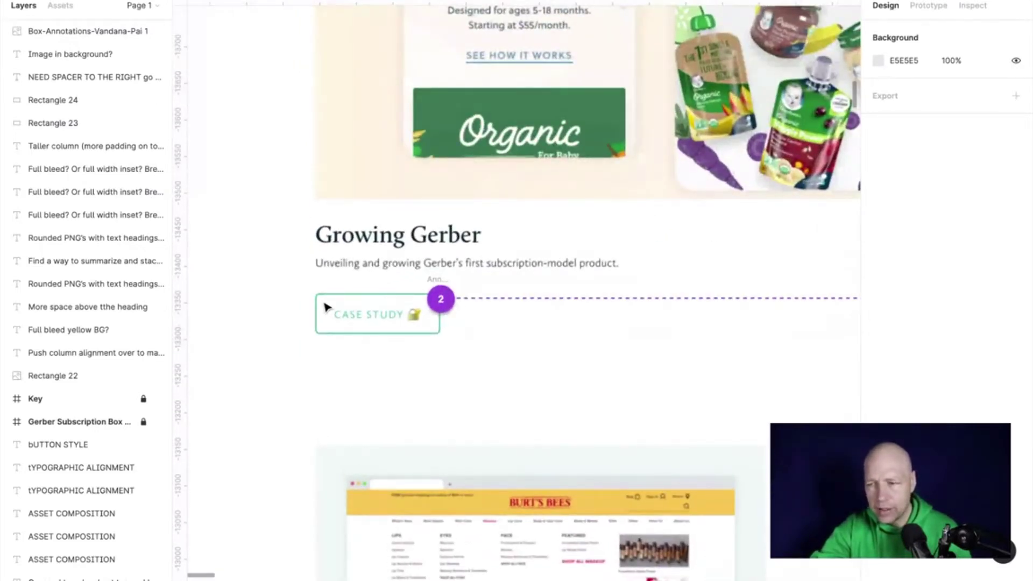
{"action": "scroll", "coordinate": [325, 307], "scroll_direction": "down", "scroll_amount": 3}
{"action": "scroll", "coordinate": [325, 307], "scroll_direction": "down", "scroll_amount": 4}
{"action": "scroll", "coordinate": [326, 307], "scroll_direction": "right", "scroll_amount": 2}
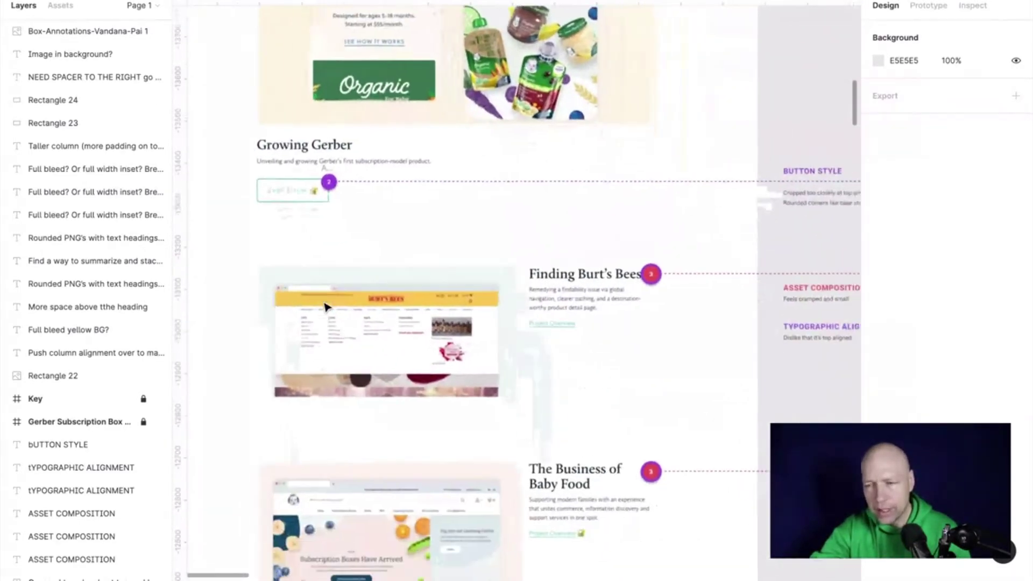
{"action": "scroll", "coordinate": [326, 307], "scroll_direction": "down", "scroll_amount": 2}
{"action": "scroll", "coordinate": [326, 307], "scroll_direction": "right", "scroll_amount": 1}
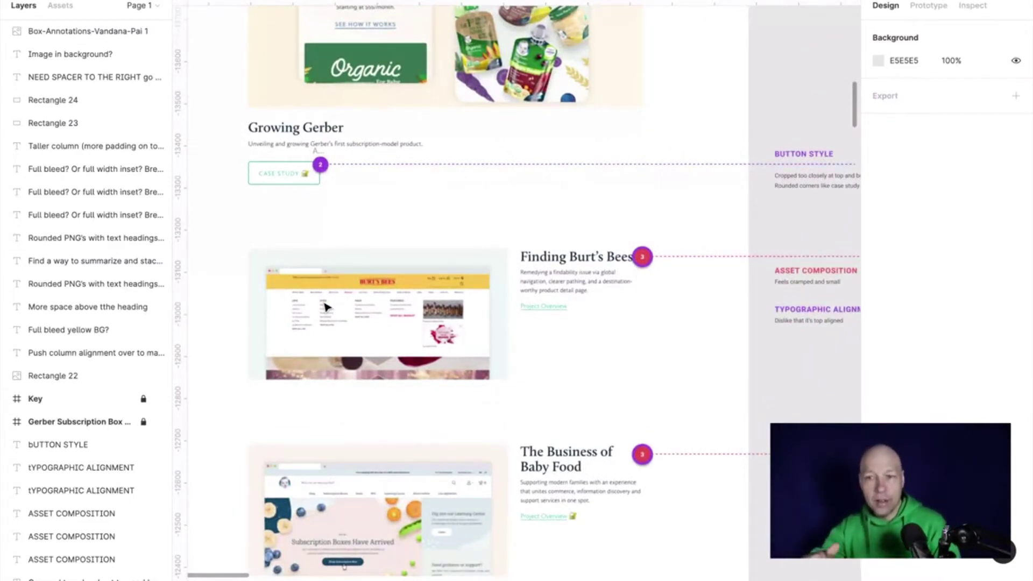
{"action": "scroll", "coordinate": [328, 307], "scroll_direction": "right", "scroll_amount": 10}
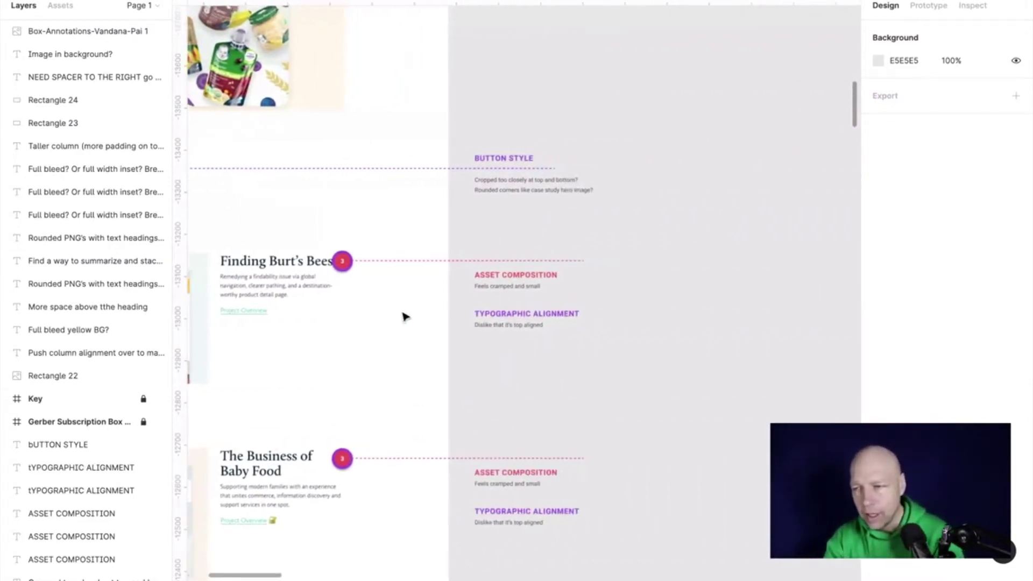
{"action": "scroll", "coordinate": [406, 316], "scroll_direction": "left", "scroll_amount": 1}
{"action": "scroll", "coordinate": [406, 317], "scroll_direction": "up", "scroll_amount": 5}
{"action": "scroll", "coordinate": [406, 316], "scroll_direction": "left", "scroll_amount": 1}
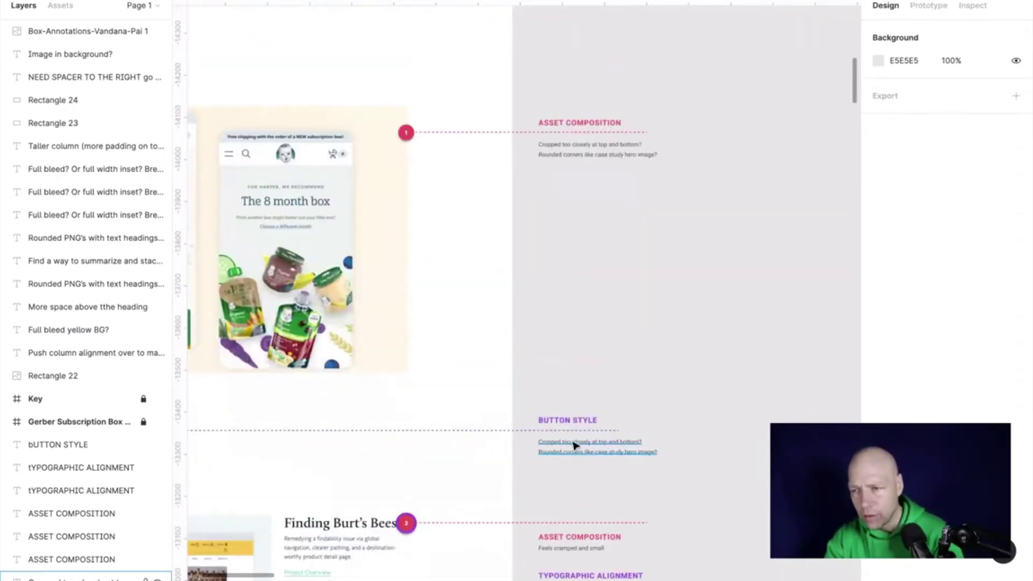
{"action": "scroll", "coordinate": [573, 445], "scroll_direction": "up", "scroll_amount": 5}
{"action": "scroll", "coordinate": [573, 444], "scroll_direction": "down", "scroll_amount": 10}
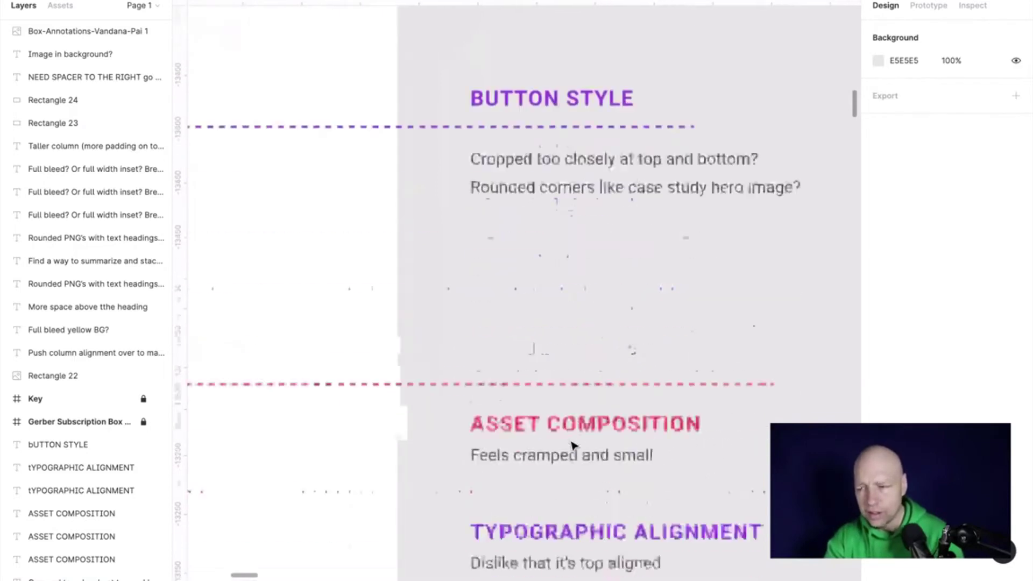
{"action": "scroll", "coordinate": [574, 445], "scroll_direction": "up", "scroll_amount": 1}
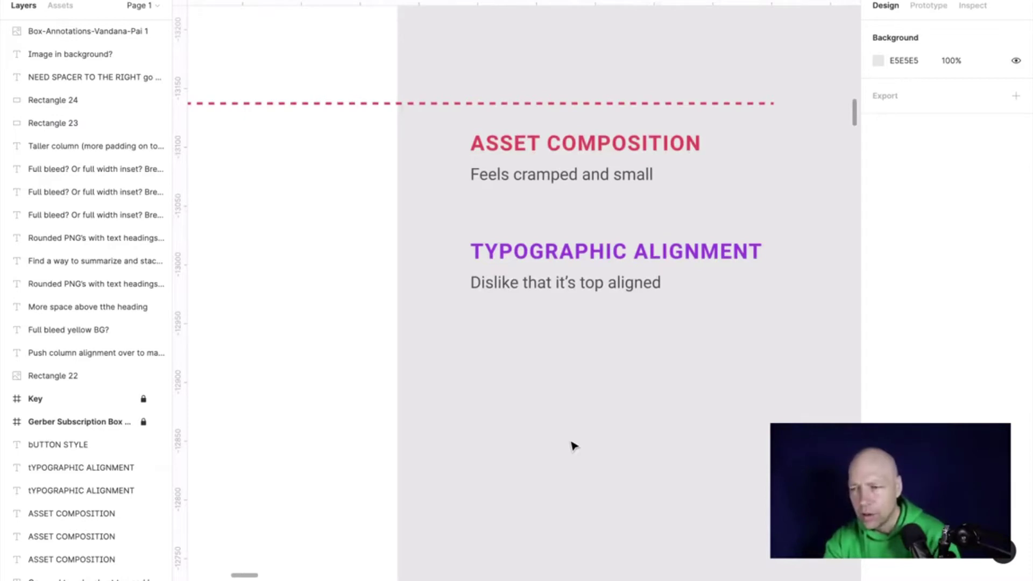
{"action": "scroll", "coordinate": [573, 446], "scroll_direction": "left", "scroll_amount": 10}
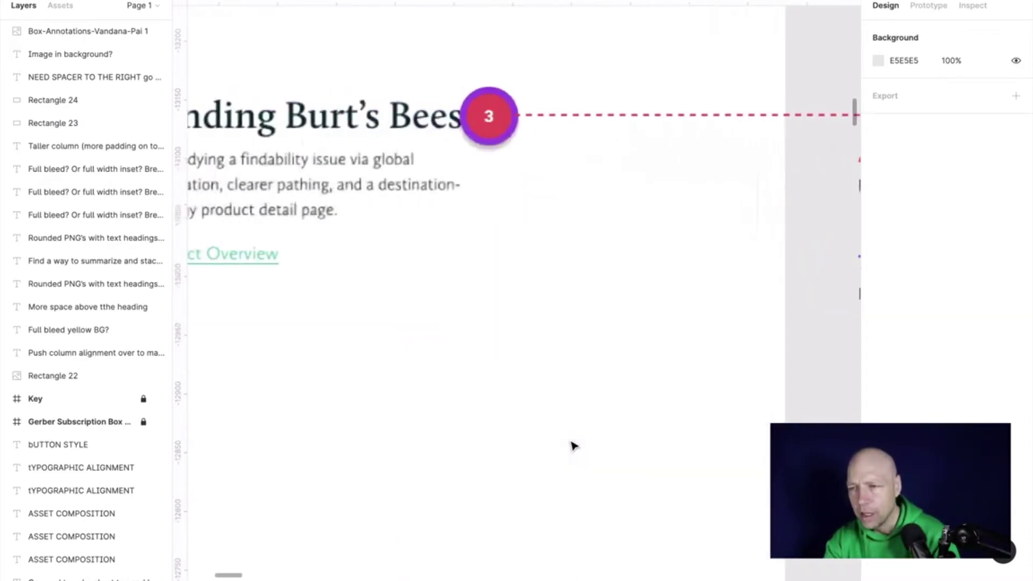
{"action": "scroll", "coordinate": [574, 445], "scroll_direction": "left", "scroll_amount": 10}
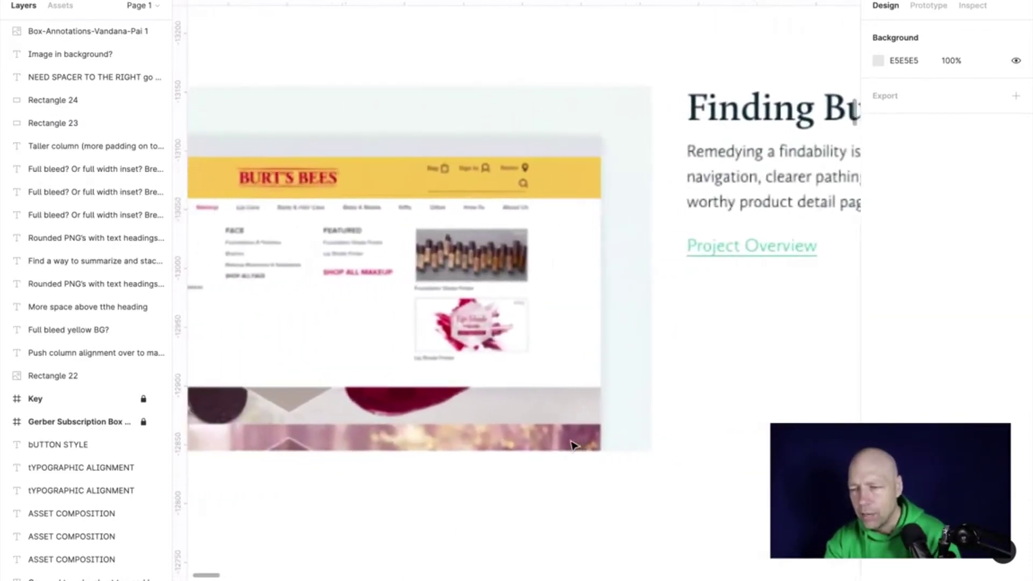
{"action": "scroll", "coordinate": [545, 486], "scroll_direction": "down", "scroll_amount": 5}
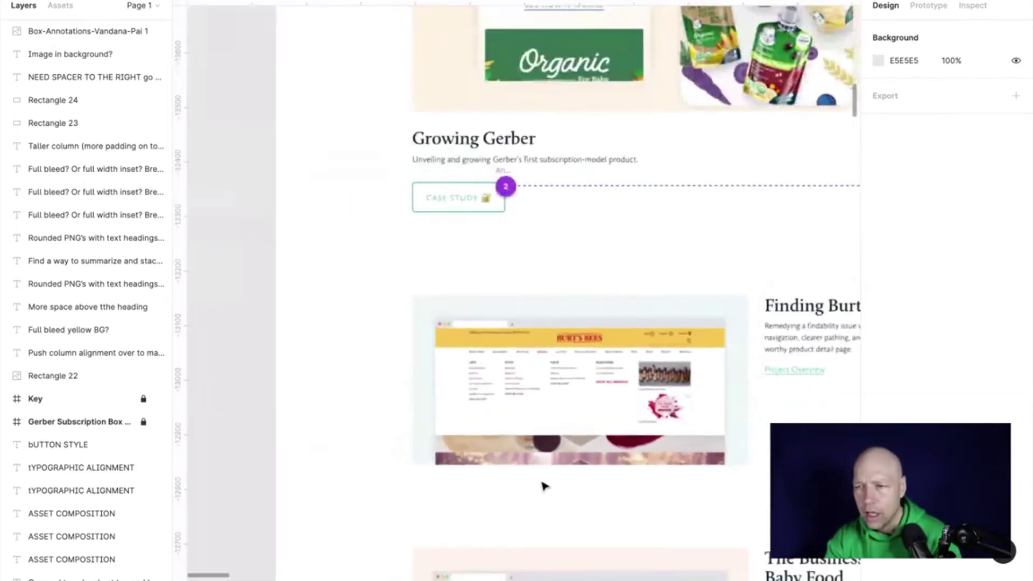
{"action": "scroll", "coordinate": [545, 486], "scroll_direction": "down", "scroll_amount": 3}
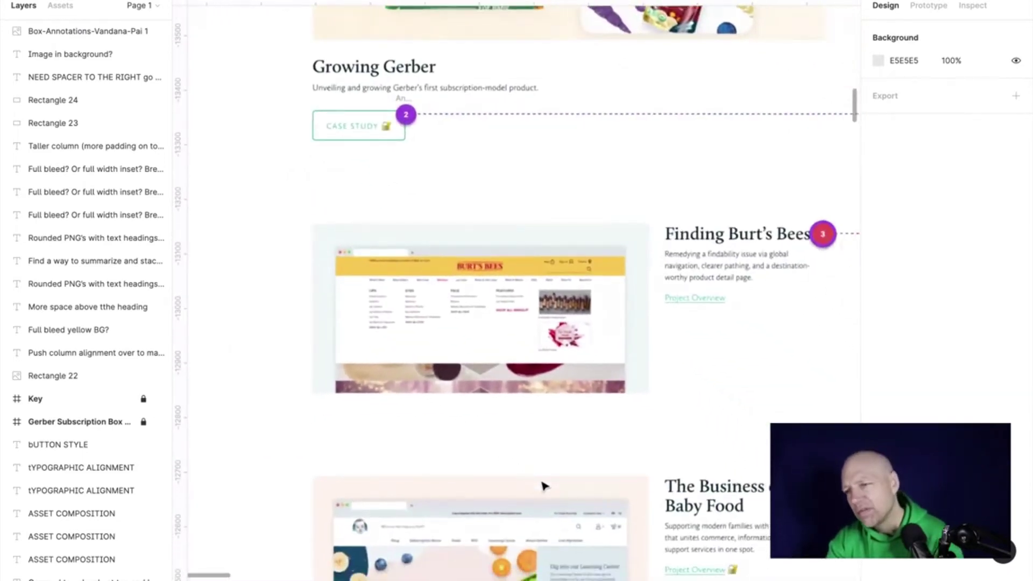
{"action": "scroll", "coordinate": [543, 486], "scroll_direction": "down", "scroll_amount": 3}
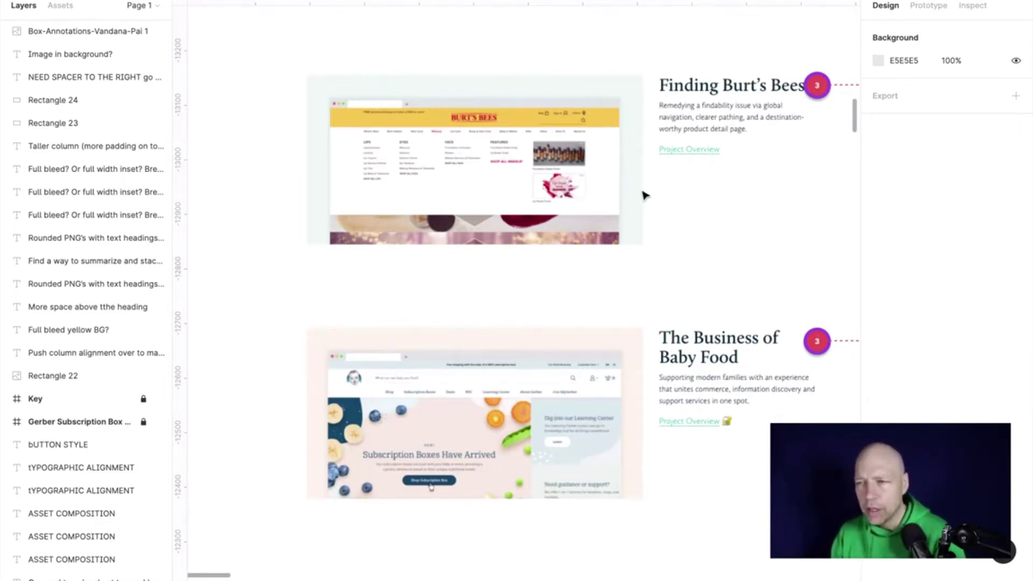
{"action": "scroll", "coordinate": [644, 196], "scroll_direction": "up", "scroll_amount": 8}
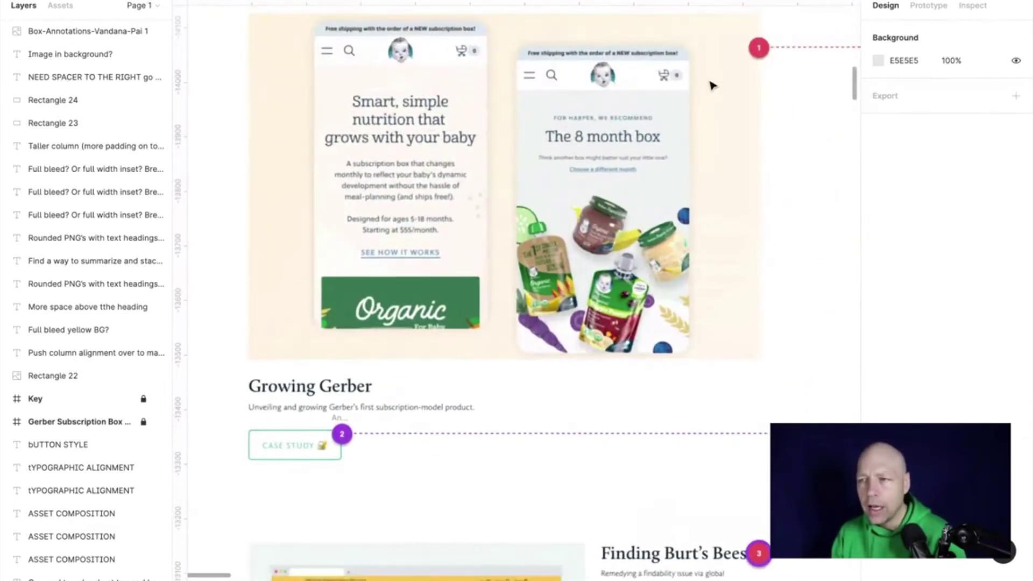
{"action": "scroll", "coordinate": [715, 266], "scroll_direction": "down", "scroll_amount": 5}
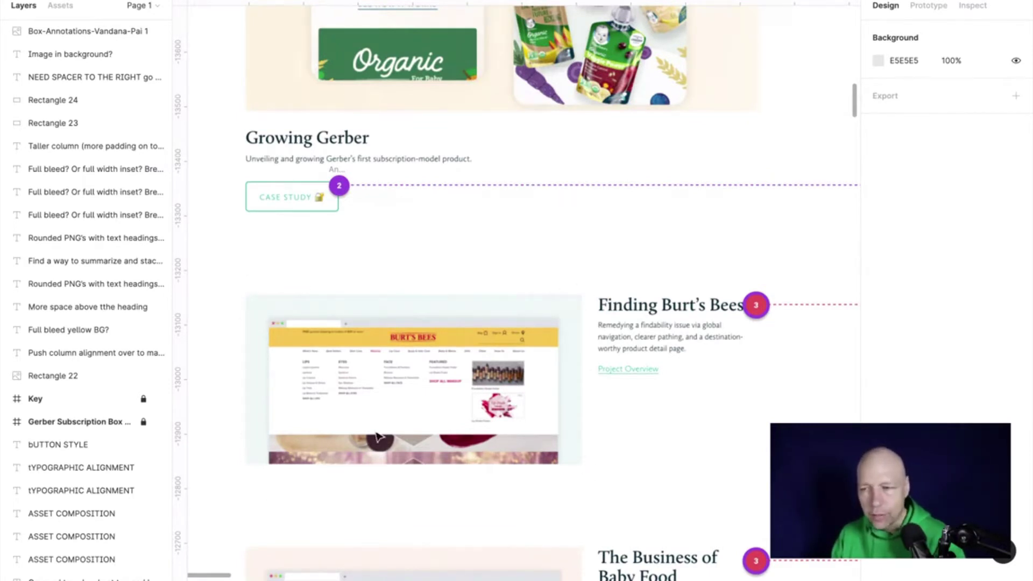
{"action": "scroll", "coordinate": [379, 438], "scroll_direction": "down", "scroll_amount": 4}
{"action": "scroll", "coordinate": [452, 437], "scroll_direction": "down", "scroll_amount": 1}
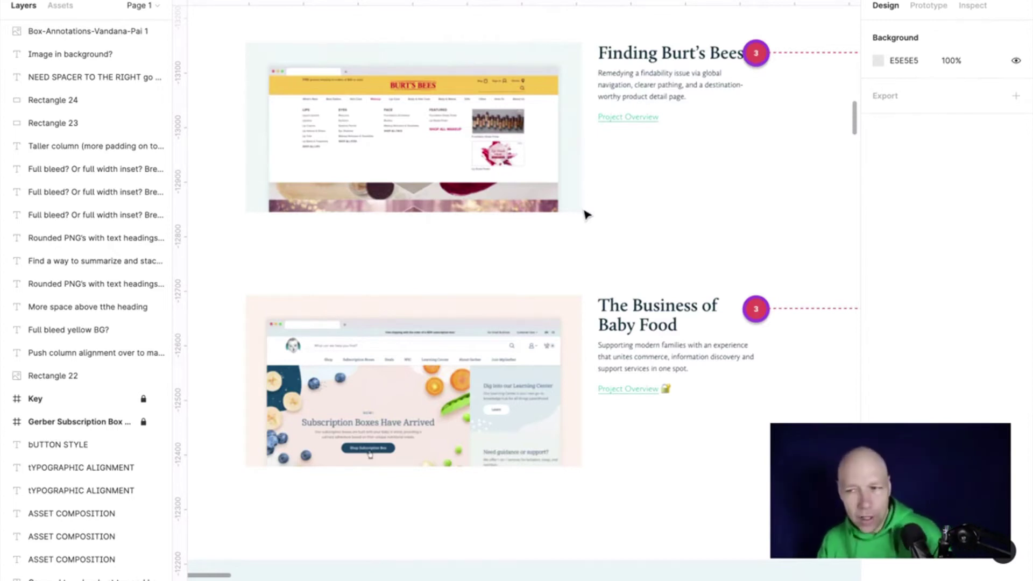
{"action": "scroll", "coordinate": [559, 215], "scroll_direction": "right", "scroll_amount": 2}
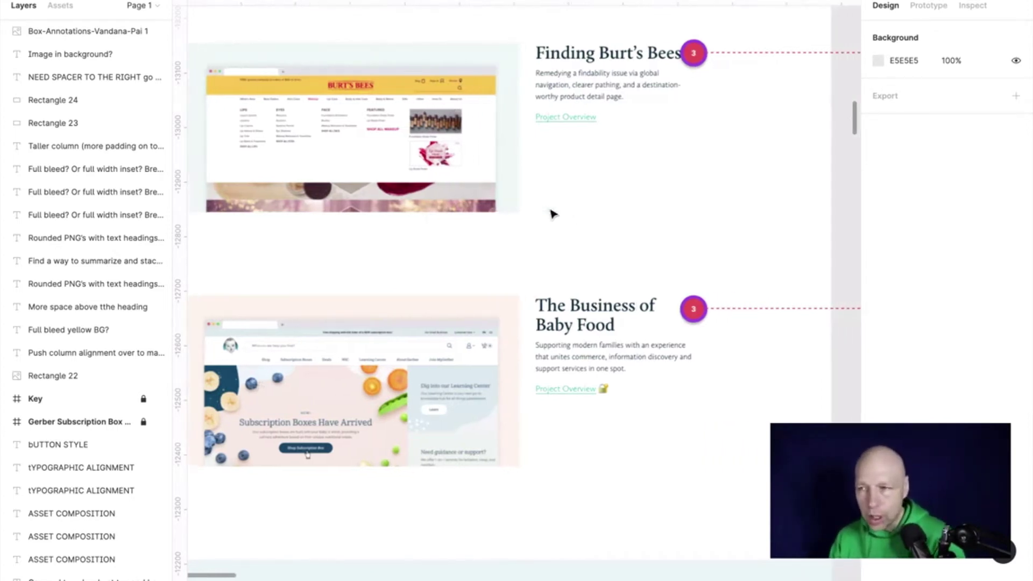
{"action": "scroll", "coordinate": [557, 215], "scroll_direction": "up", "scroll_amount": 2}
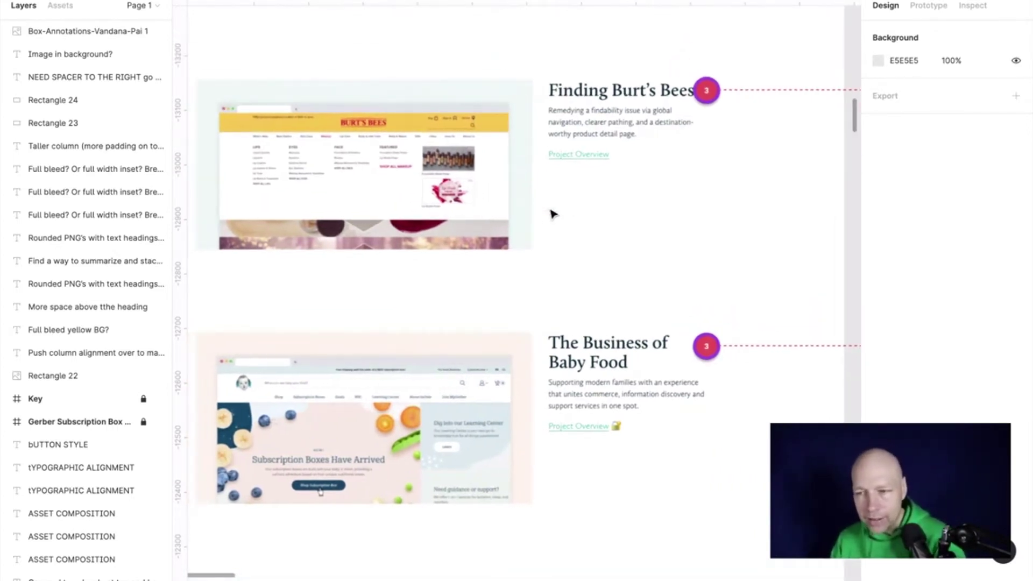
{"action": "scroll", "coordinate": [501, 368], "scroll_direction": "down", "scroll_amount": 2}
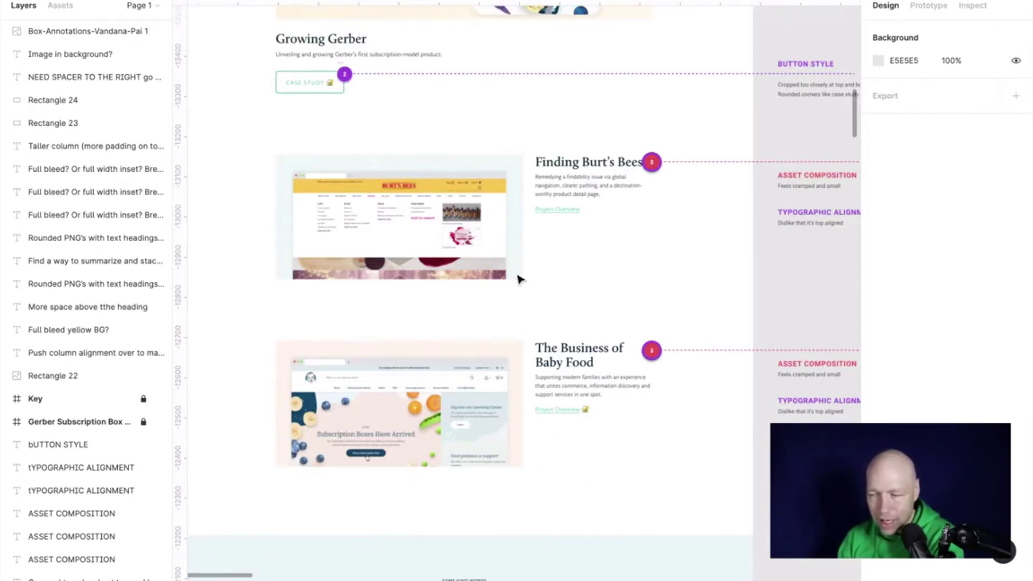
{"action": "scroll", "coordinate": [590, 156], "scroll_direction": "down", "scroll_amount": 1}
{"action": "scroll", "coordinate": [590, 156], "scroll_direction": "up", "scroll_amount": 1}
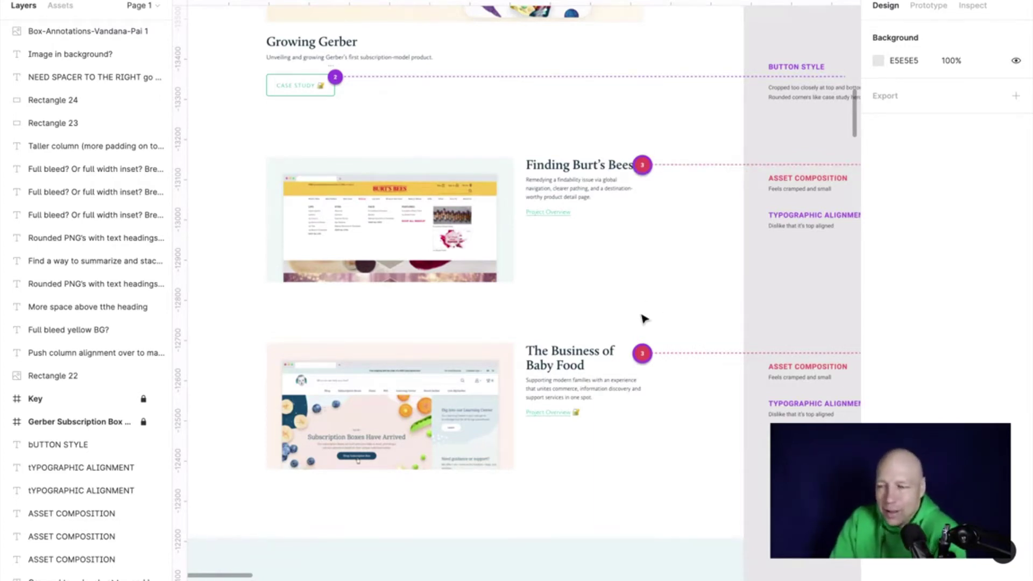
{"action": "scroll", "coordinate": [644, 318], "scroll_direction": "right", "scroll_amount": 1}
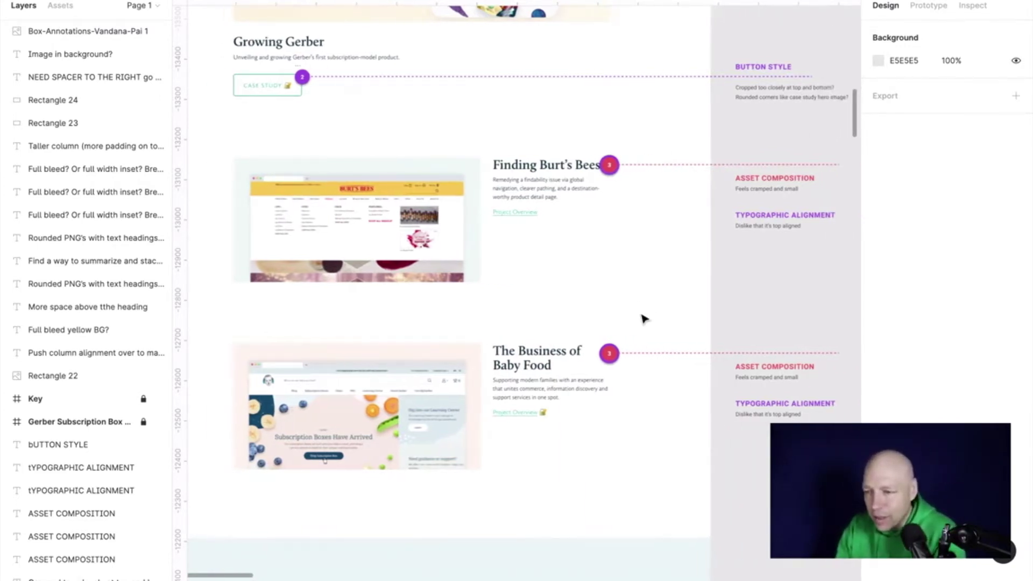
{"action": "scroll", "coordinate": [644, 318], "scroll_direction": "down", "scroll_amount": 5}
{"action": "scroll", "coordinate": [644, 319], "scroll_direction": "up", "scroll_amount": 5}
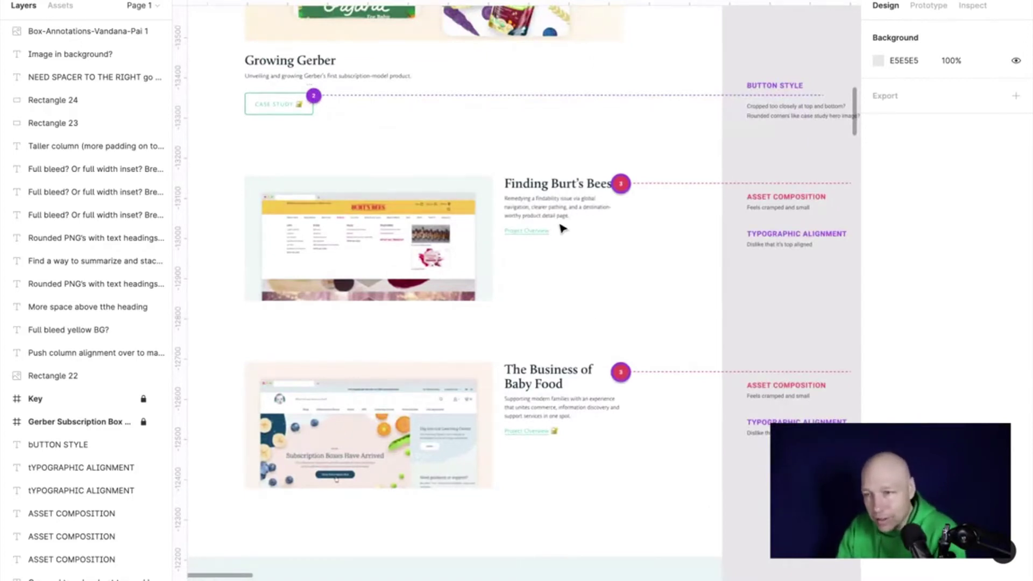
{"action": "scroll", "coordinate": [614, 279], "scroll_direction": "down", "scroll_amount": 10}
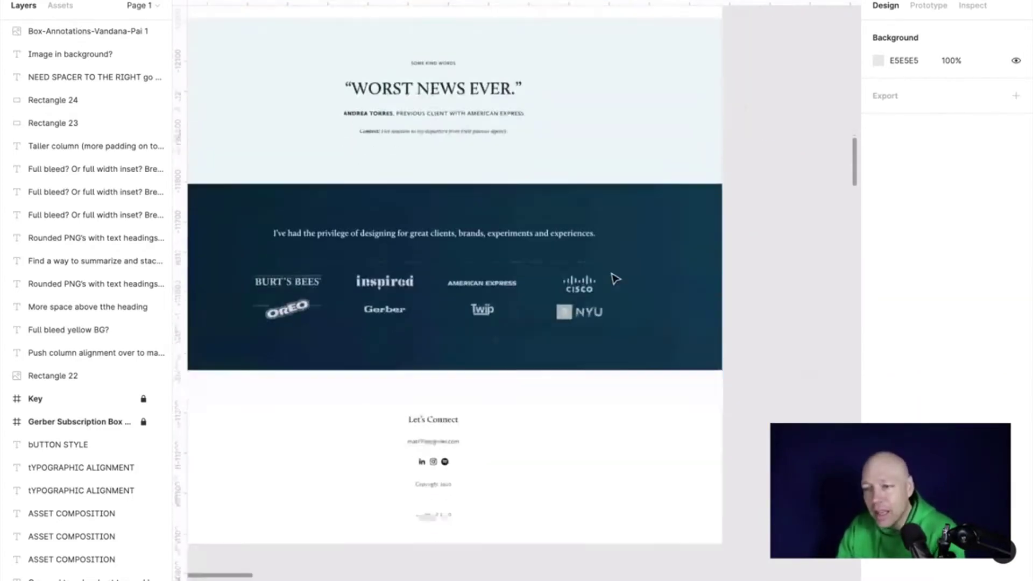
{"action": "scroll", "coordinate": [616, 279], "scroll_direction": "left", "scroll_amount": 5}
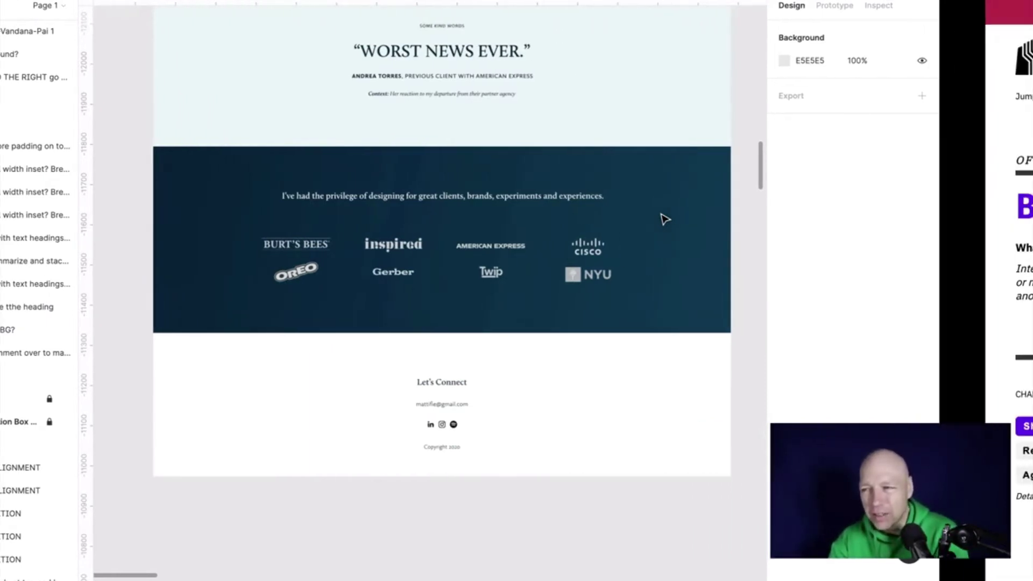
Peek at the OBS Studio desktop space, then return to full-screen Figma
{"action": "key", "text": "ctrl+Up"}
{"action": "key", "text": "ctrl+Down"}
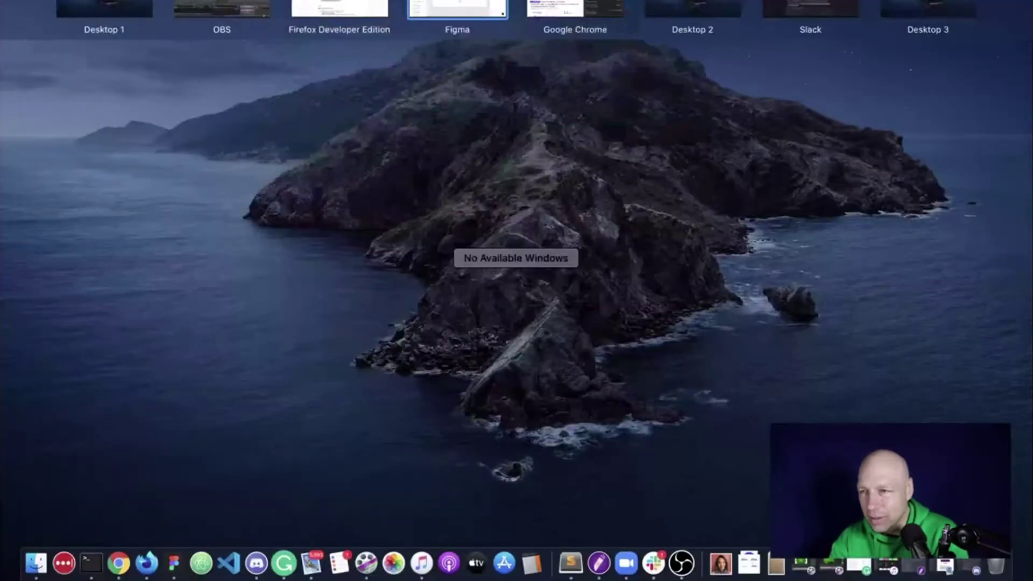
{"action": "key", "text": "ctrl+Left"}
{"action": "key", "text": "ctrl+Left"}
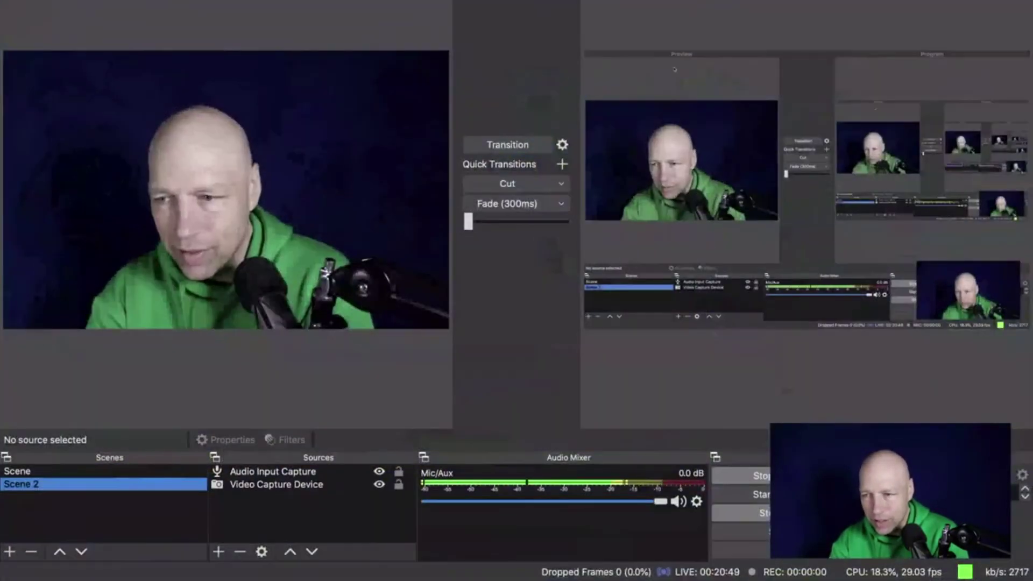
{"action": "key", "text": "ctrl+Up"}
{"action": "key", "text": "Escape"}
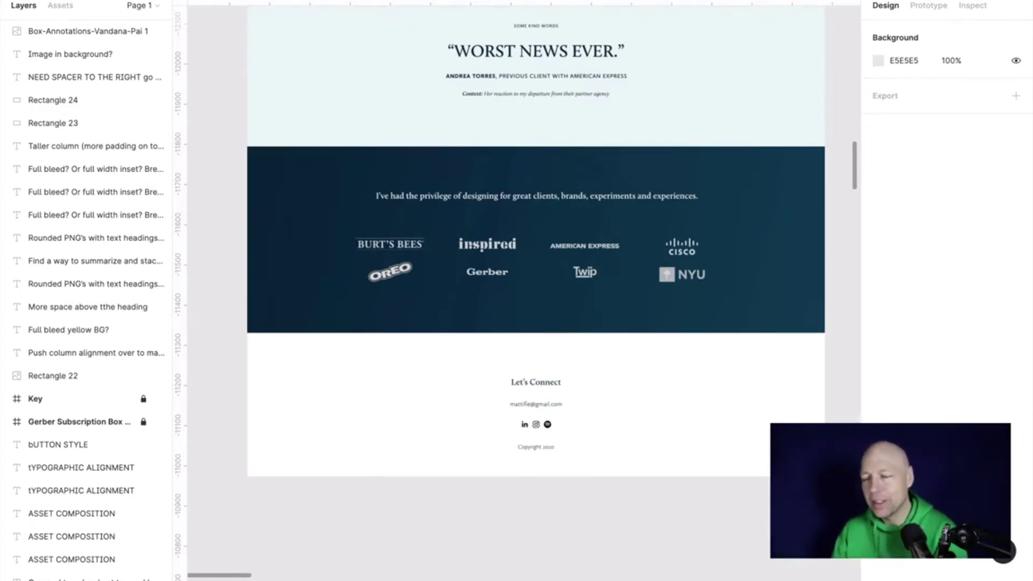
Jump the canvas to the Gerber Subscription Box V1 and E-commerce V1 frames with Shift+2
{"action": "key", "text": "shift+2"}
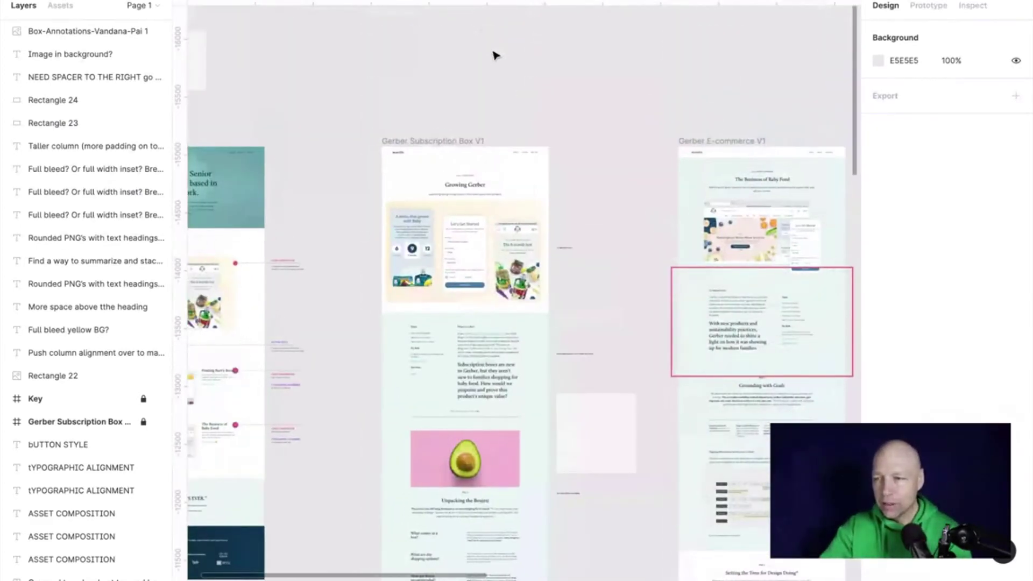
Zoom into the Gerber Subscription Box V1 frame
{"action": "scroll", "coordinate": [492, 238], "scroll_direction": "down", "scroll_amount": 2}
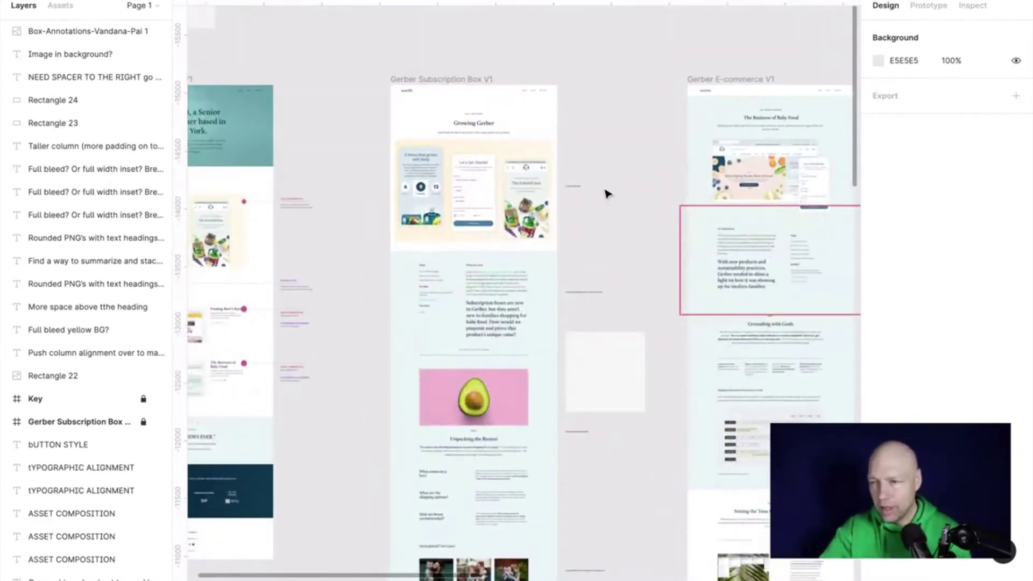
{"action": "scroll", "coordinate": [597, 199], "scroll_direction": "up", "scroll_amount": 5}
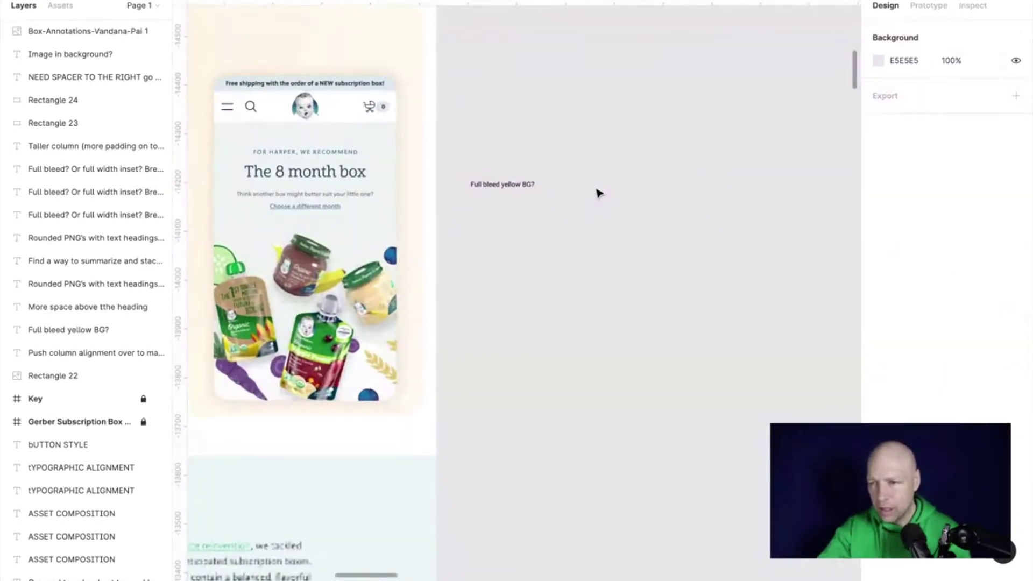
{"action": "scroll", "coordinate": [599, 193], "scroll_direction": "up", "scroll_amount": 3}
{"action": "scroll", "coordinate": [599, 192], "scroll_direction": "down", "scroll_amount": 6}
{"action": "scroll", "coordinate": [599, 192], "scroll_direction": "left", "scroll_amount": 5}
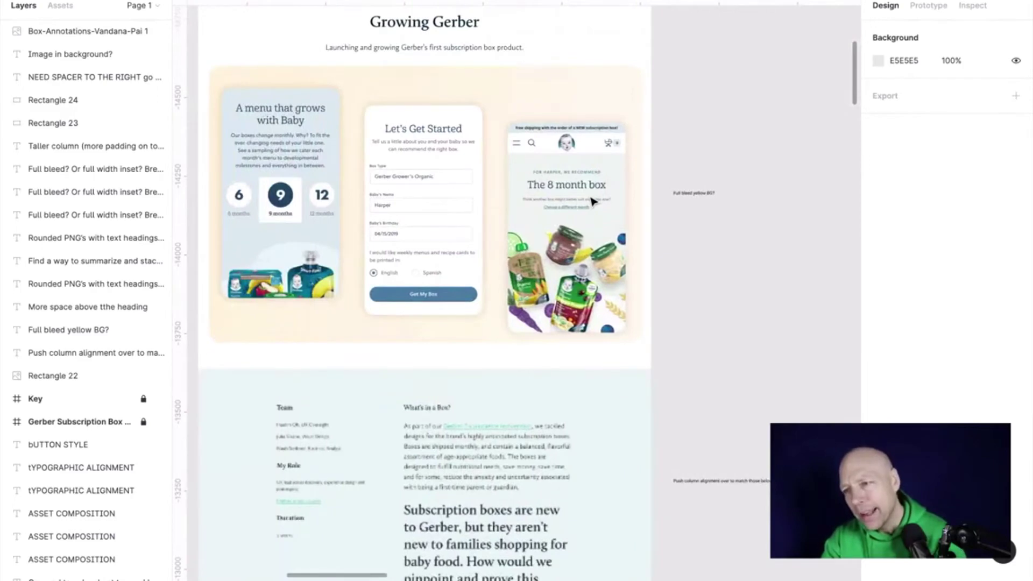
{"action": "scroll", "coordinate": [592, 201], "scroll_direction": "down", "scroll_amount": 2}
{"action": "scroll", "coordinate": [592, 200], "scroll_direction": "up", "scroll_amount": 2}
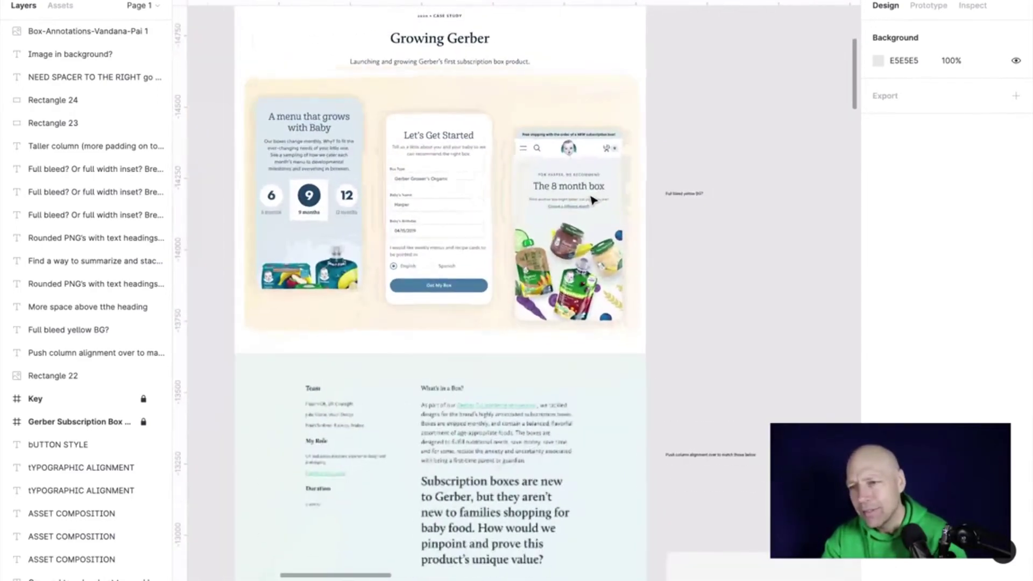
{"action": "scroll", "coordinate": [613, 237], "scroll_direction": "up", "scroll_amount": 3}
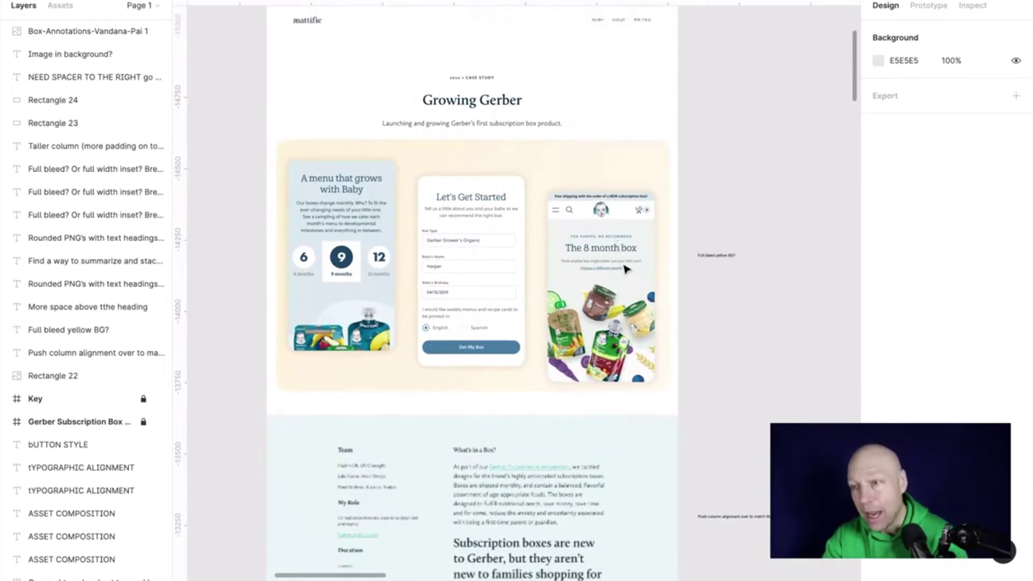
{"action": "scroll", "coordinate": [624, 278], "scroll_direction": "up", "scroll_amount": 2}
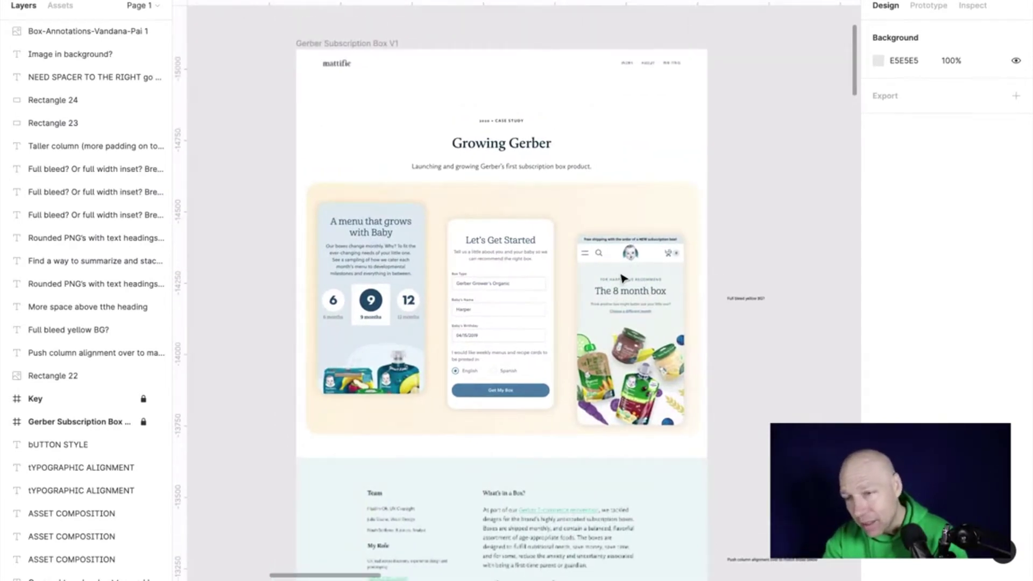
Scroll down through its sections to the footer and back up to the Growing Gerber header
{"action": "scroll", "coordinate": [624, 278], "scroll_direction": "down", "scroll_amount": 15}
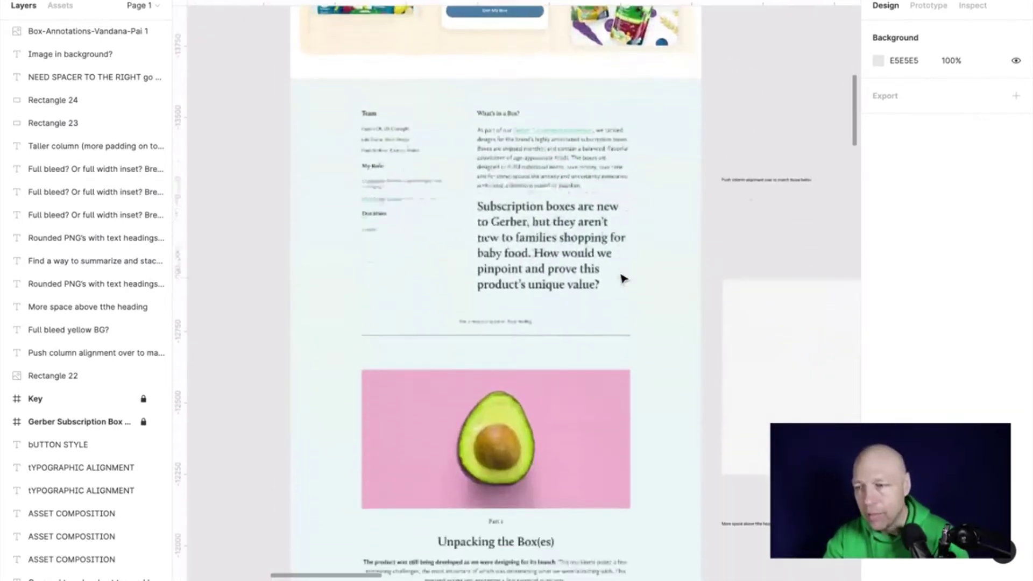
{"action": "scroll", "coordinate": [623, 278], "scroll_direction": "down", "scroll_amount": 15}
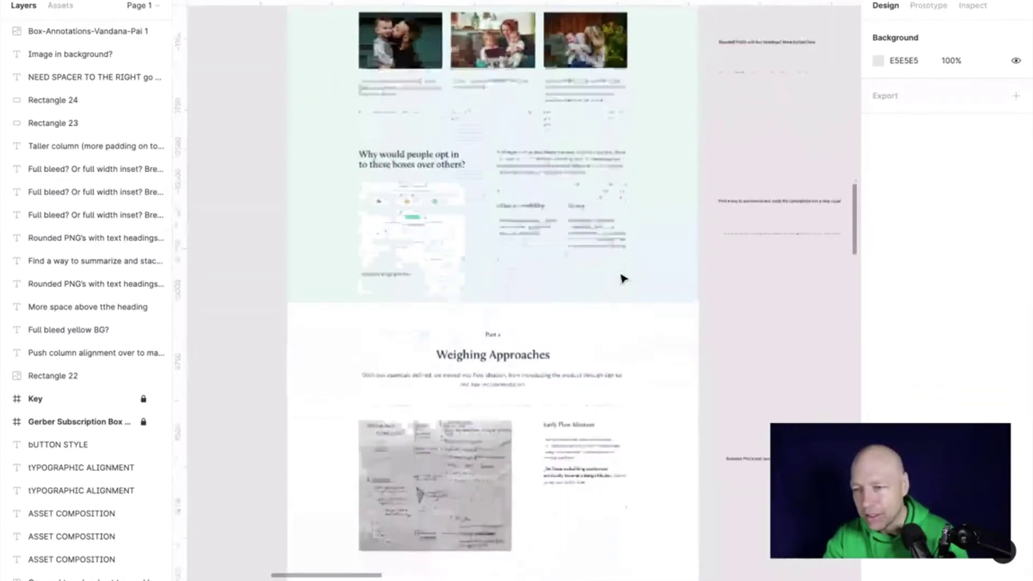
{"action": "scroll", "coordinate": [623, 278], "scroll_direction": "down", "scroll_amount": 15}
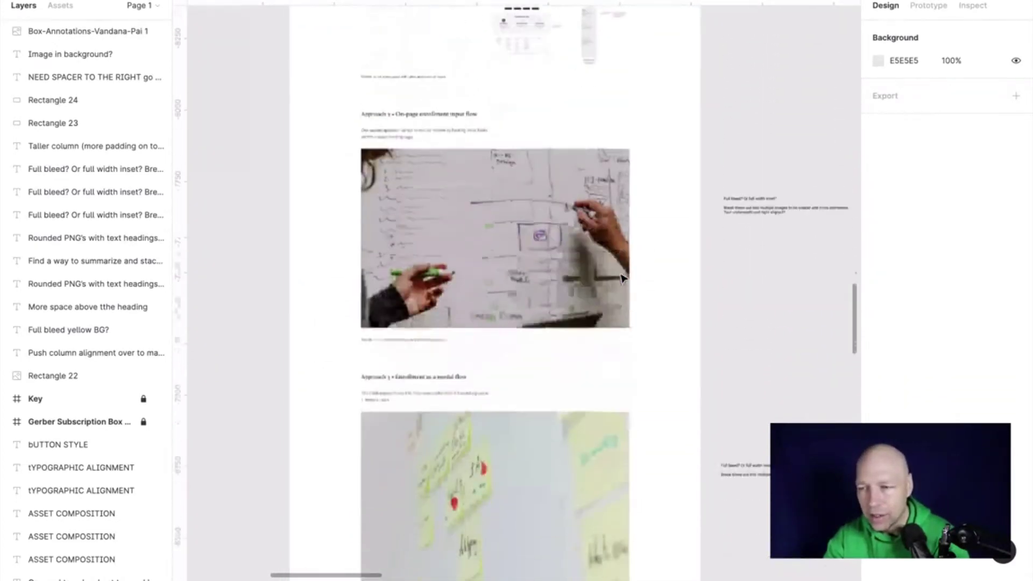
{"action": "scroll", "coordinate": [623, 279], "scroll_direction": "down", "scroll_amount": 15}
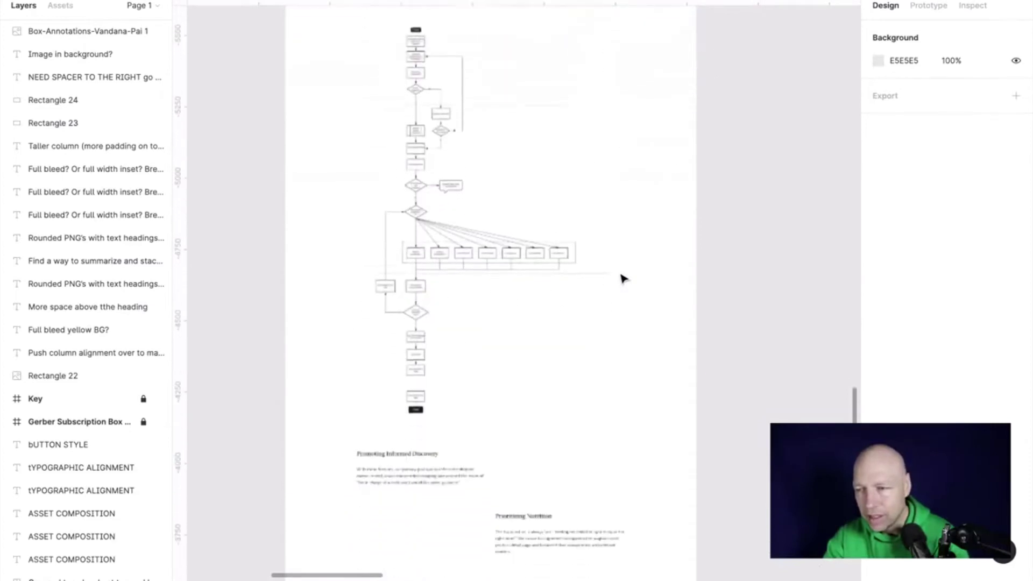
{"action": "scroll", "coordinate": [623, 278], "scroll_direction": "down", "scroll_amount": 10}
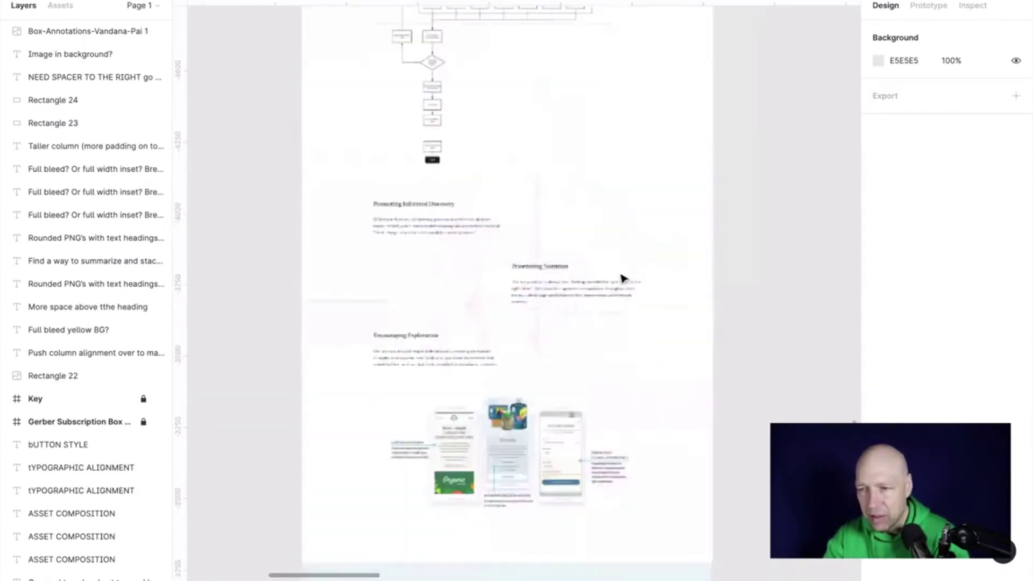
{"action": "scroll", "coordinate": [623, 279], "scroll_direction": "up", "scroll_amount": 20}
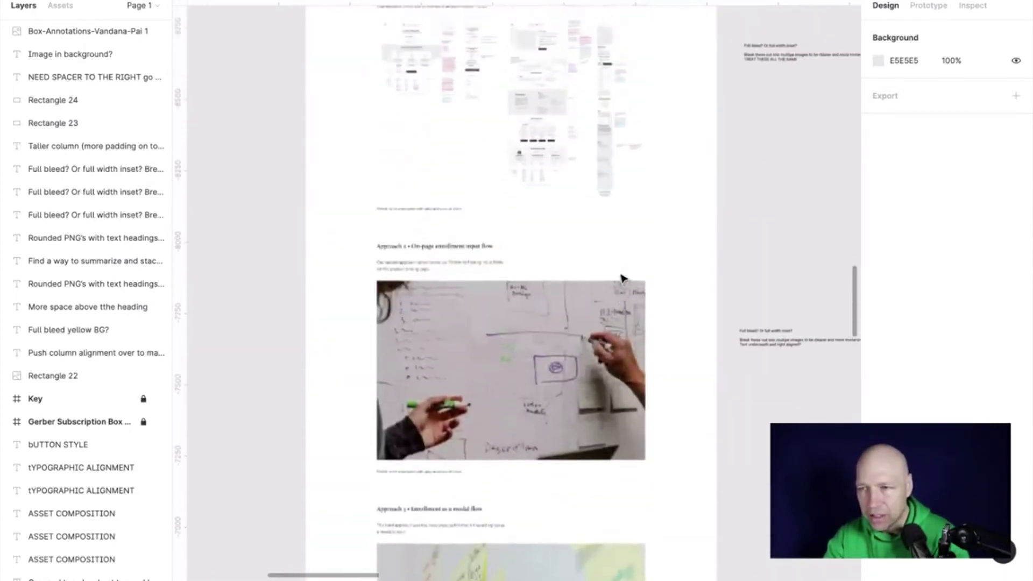
{"action": "scroll", "coordinate": [624, 278], "scroll_direction": "up", "scroll_amount": 15}
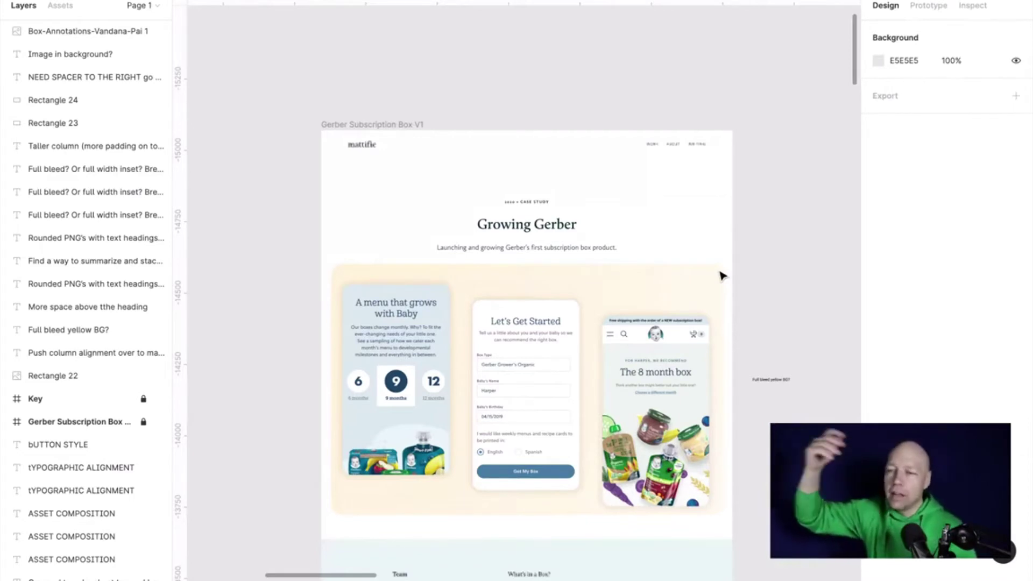
{"action": "scroll", "coordinate": [722, 276], "scroll_direction": "right", "scroll_amount": 2}
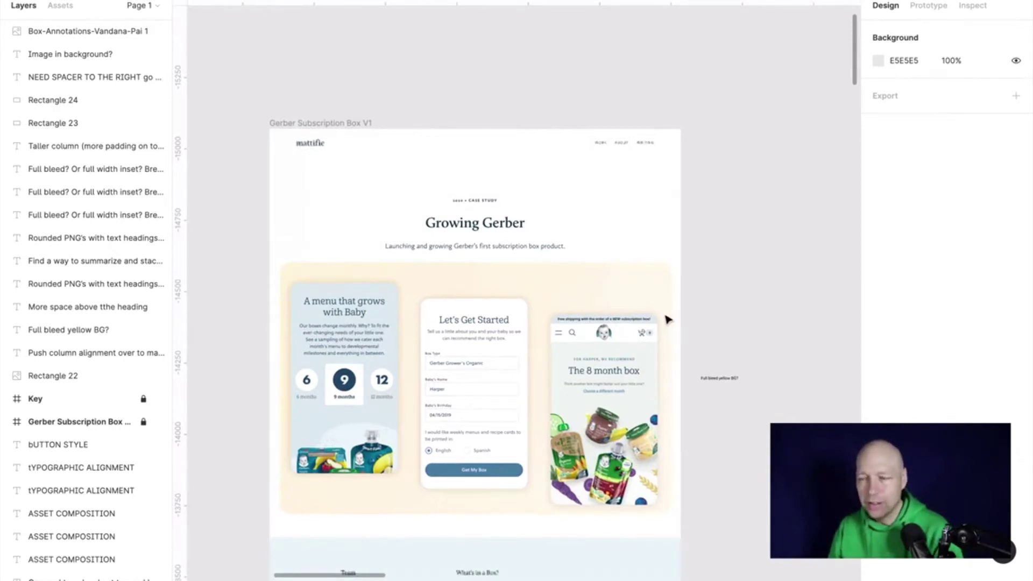
{"action": "scroll", "coordinate": [667, 319], "scroll_direction": "down", "scroll_amount": 15}
{"action": "scroll", "coordinate": [667, 319], "scroll_direction": "down", "scroll_amount": 15}
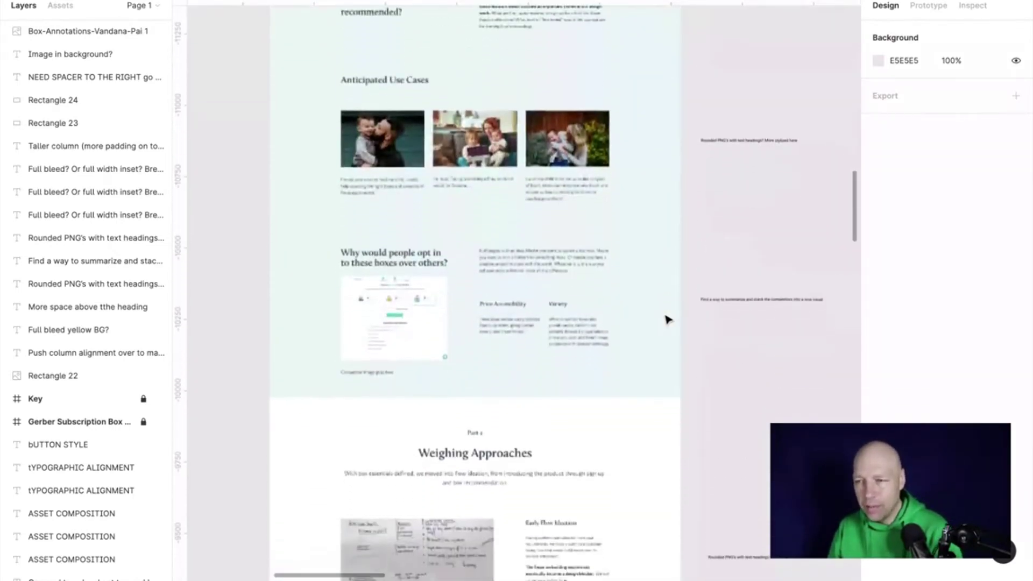
{"action": "scroll", "coordinate": [668, 320], "scroll_direction": "up", "scroll_amount": 12}
{"action": "scroll", "coordinate": [667, 319], "scroll_direction": "up", "scroll_amount": 10}
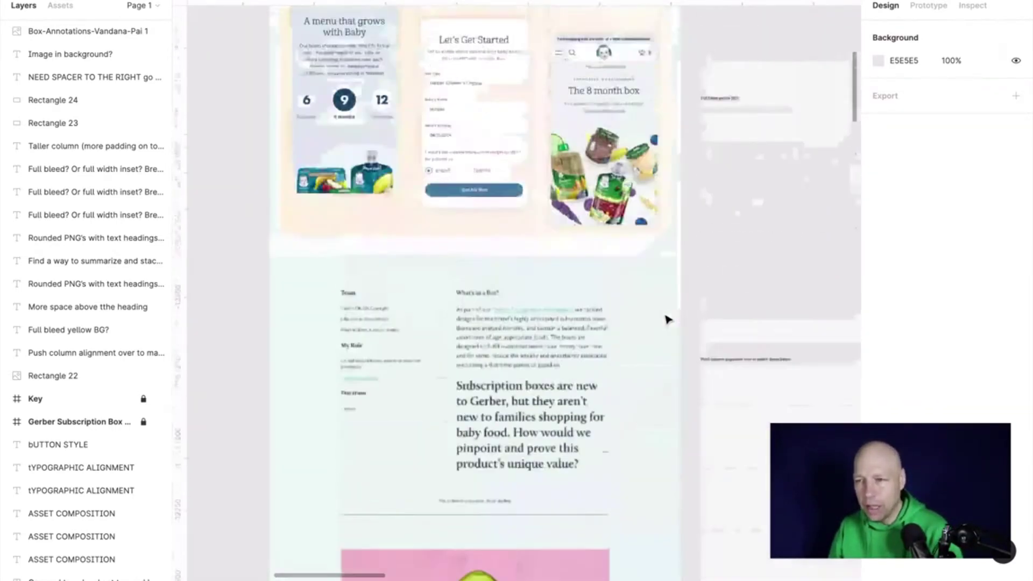
{"action": "scroll", "coordinate": [668, 320], "scroll_direction": "right", "scroll_amount": 5}
{"action": "scroll", "coordinate": [667, 320], "scroll_direction": "up", "scroll_amount": 10}
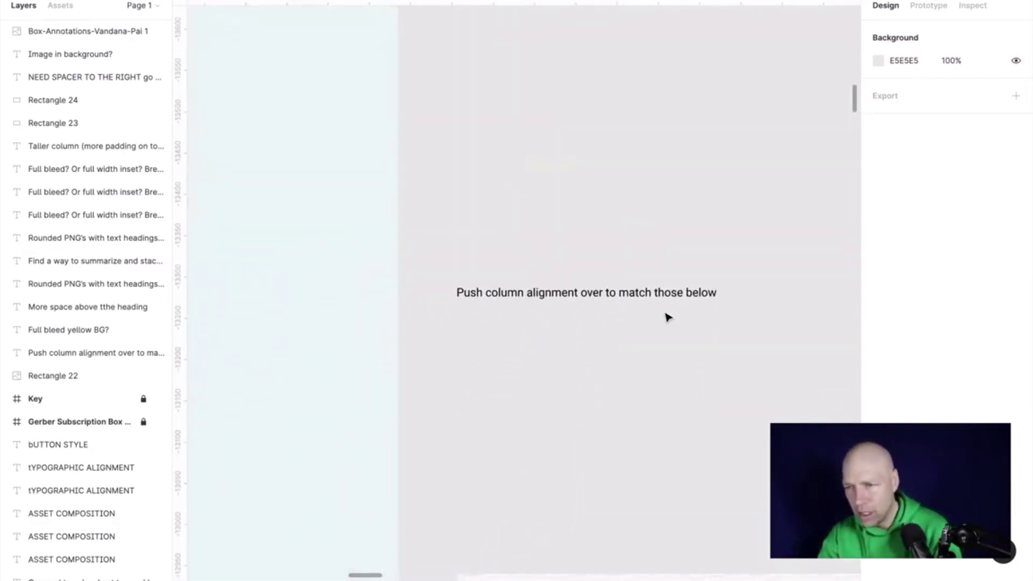
{"action": "scroll", "coordinate": [666, 321], "scroll_direction": "down", "scroll_amount": 5}
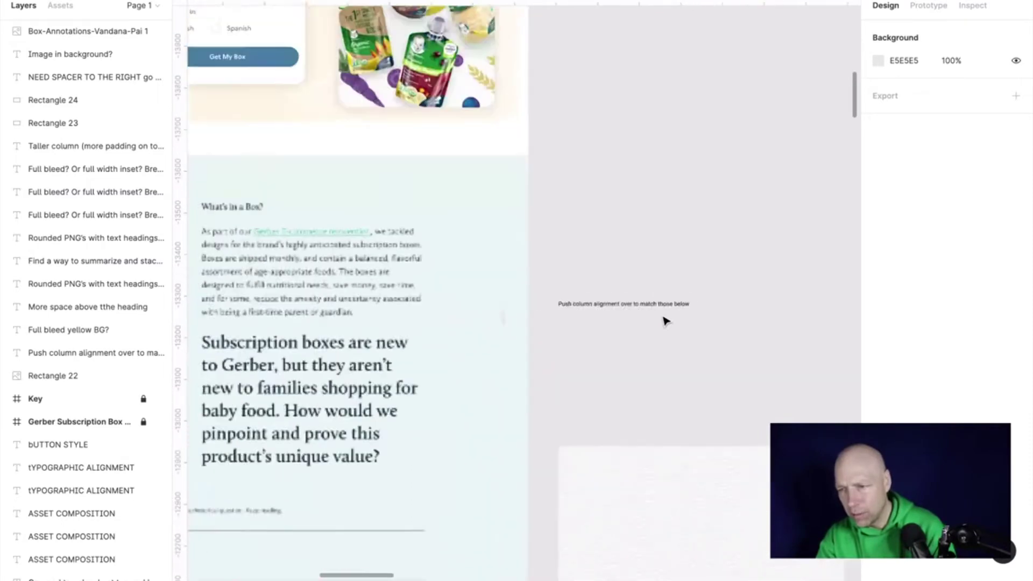
{"action": "scroll", "coordinate": [666, 321], "scroll_direction": "left", "scroll_amount": 5}
{"action": "scroll", "coordinate": [666, 320], "scroll_direction": "up", "scroll_amount": 3}
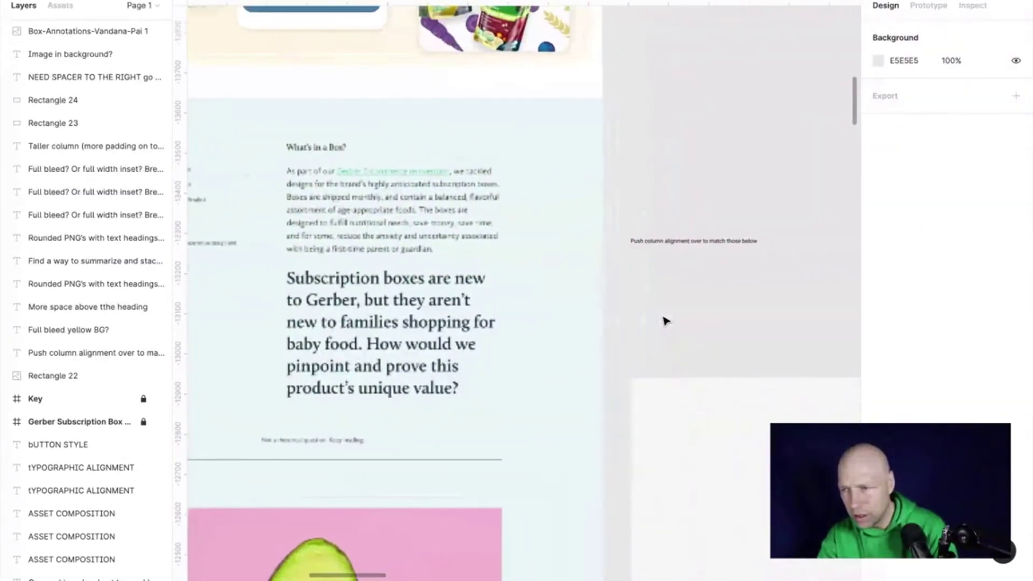
{"action": "scroll", "coordinate": [665, 321], "scroll_direction": "down", "scroll_amount": 5}
{"action": "scroll", "coordinate": [666, 322], "scroll_direction": "down", "scroll_amount": 5}
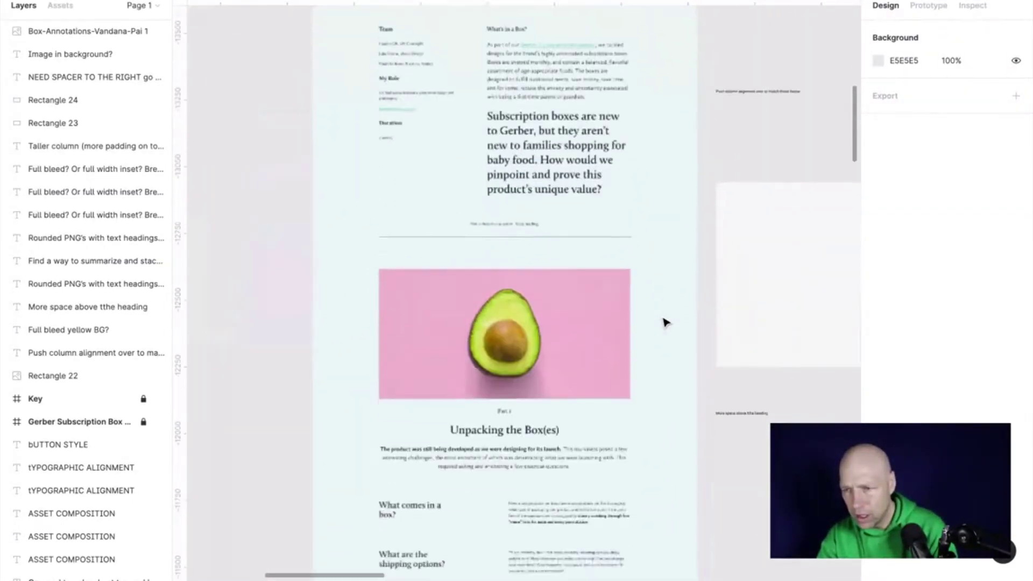
{"action": "scroll", "coordinate": [666, 322], "scroll_direction": "up", "scroll_amount": 3}
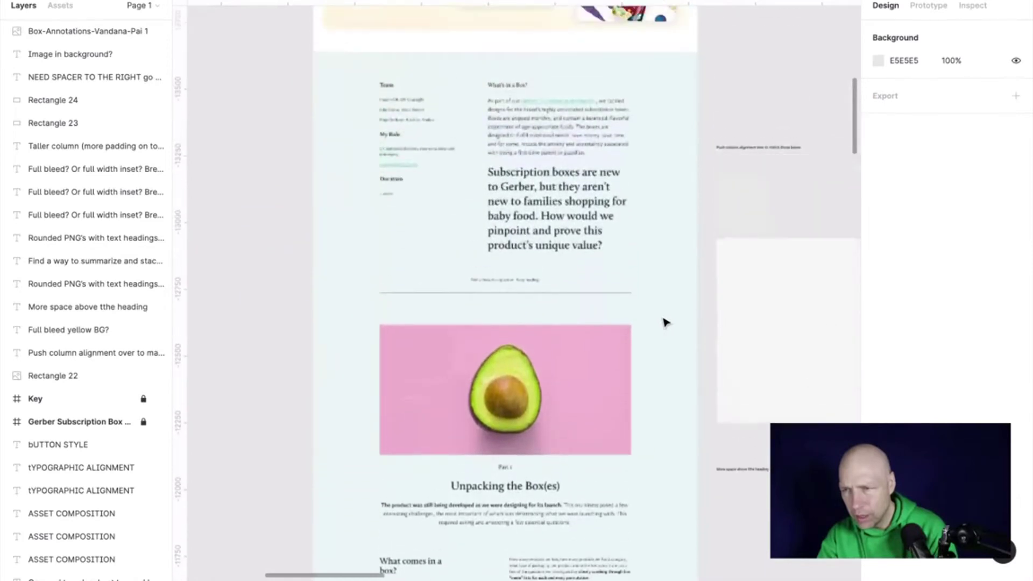
{"action": "scroll", "coordinate": [666, 322], "scroll_direction": "down", "scroll_amount": 10}
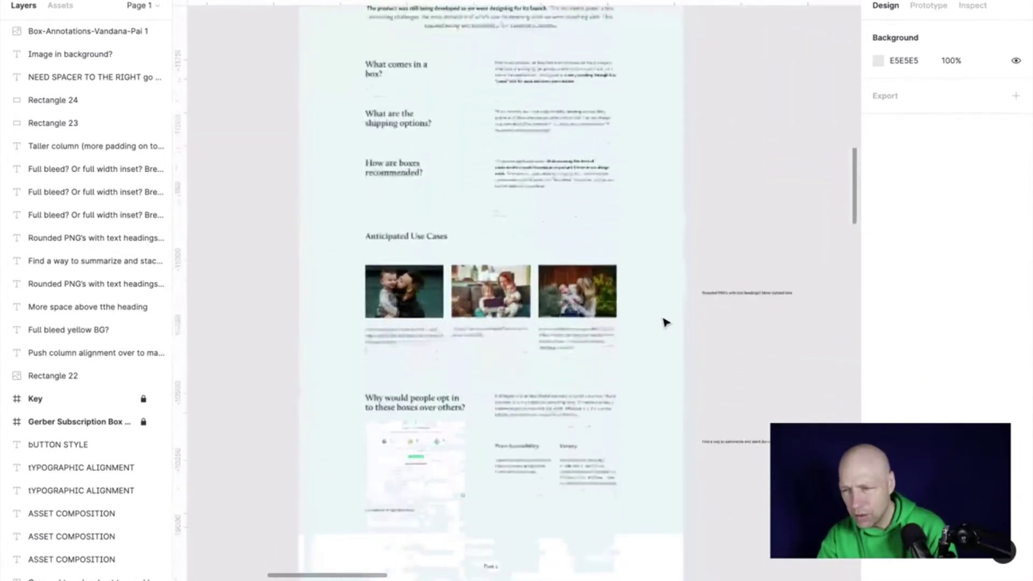
{"action": "scroll", "coordinate": [666, 322], "scroll_direction": "down", "scroll_amount": 14}
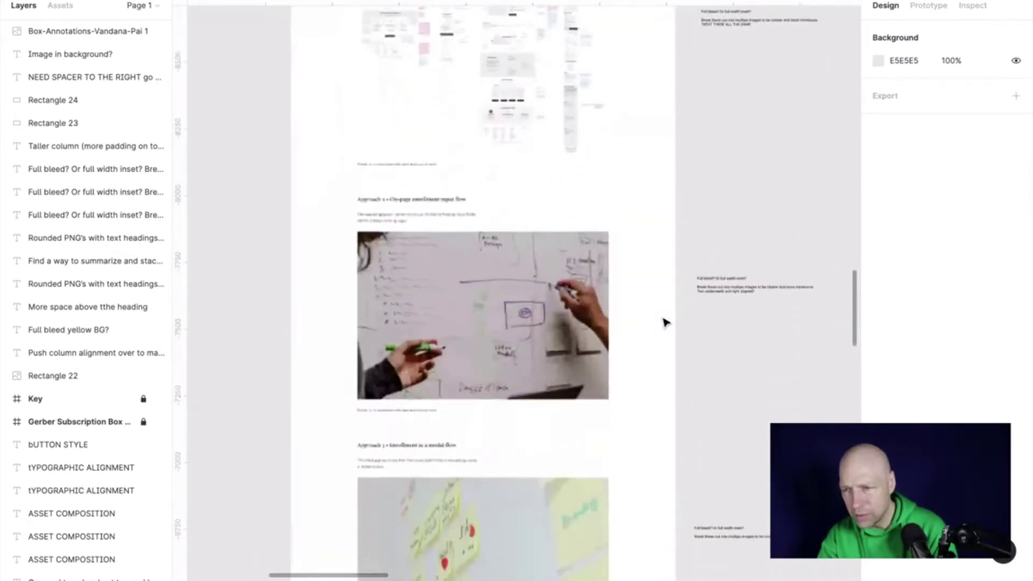
{"action": "scroll", "coordinate": [666, 322], "scroll_direction": "down", "scroll_amount": 12}
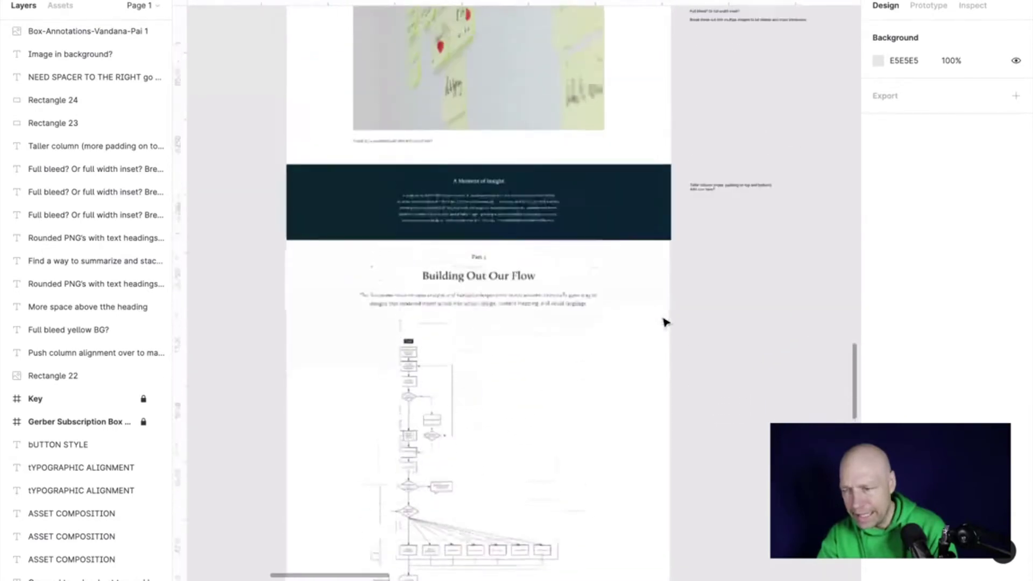
{"action": "scroll", "coordinate": [665, 321], "scroll_direction": "up", "scroll_amount": 20}
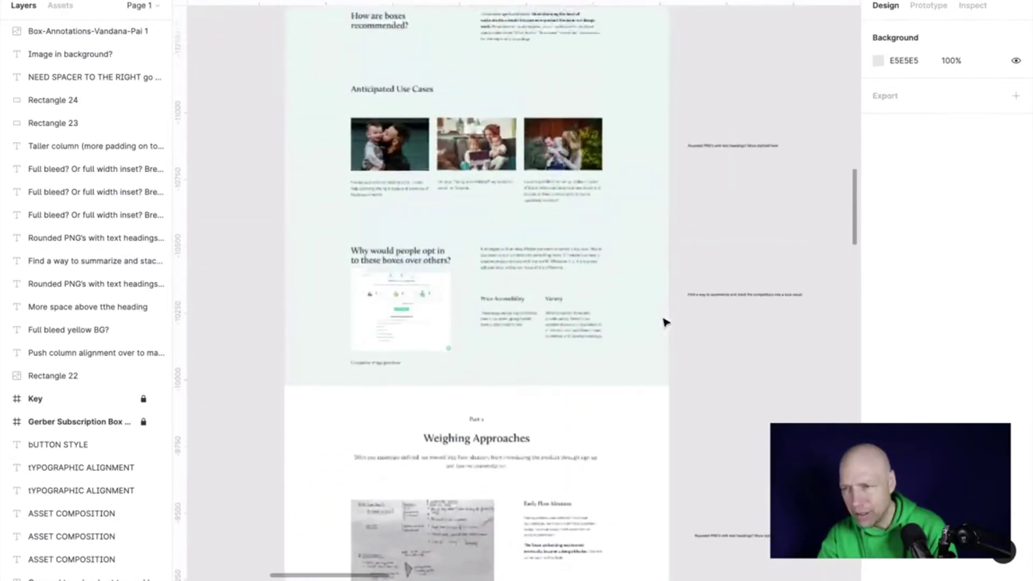
{"action": "scroll", "coordinate": [665, 322], "scroll_direction": "up", "scroll_amount": 15}
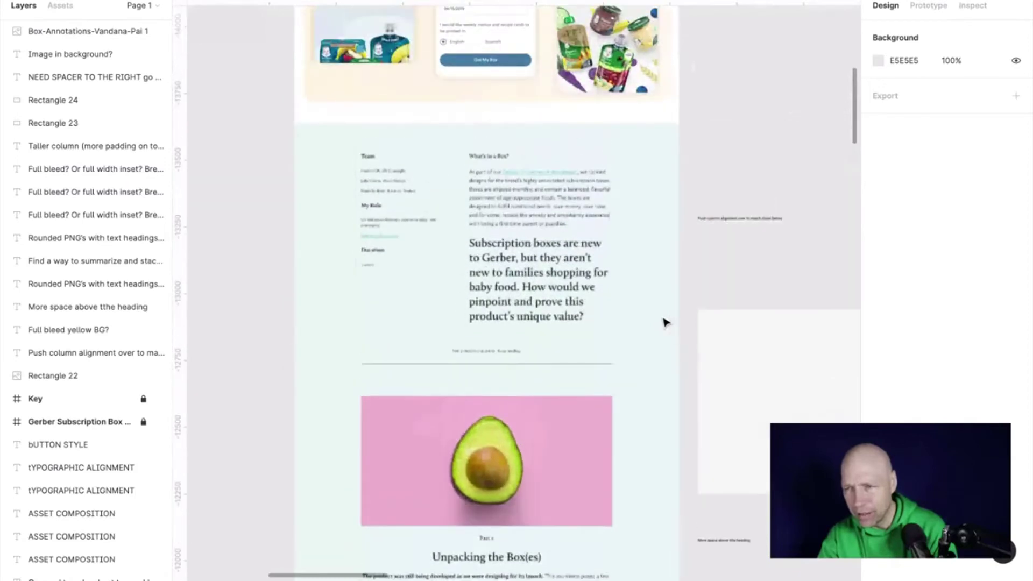
{"action": "scroll", "coordinate": [506, 294], "scroll_direction": "down", "scroll_amount": 4}
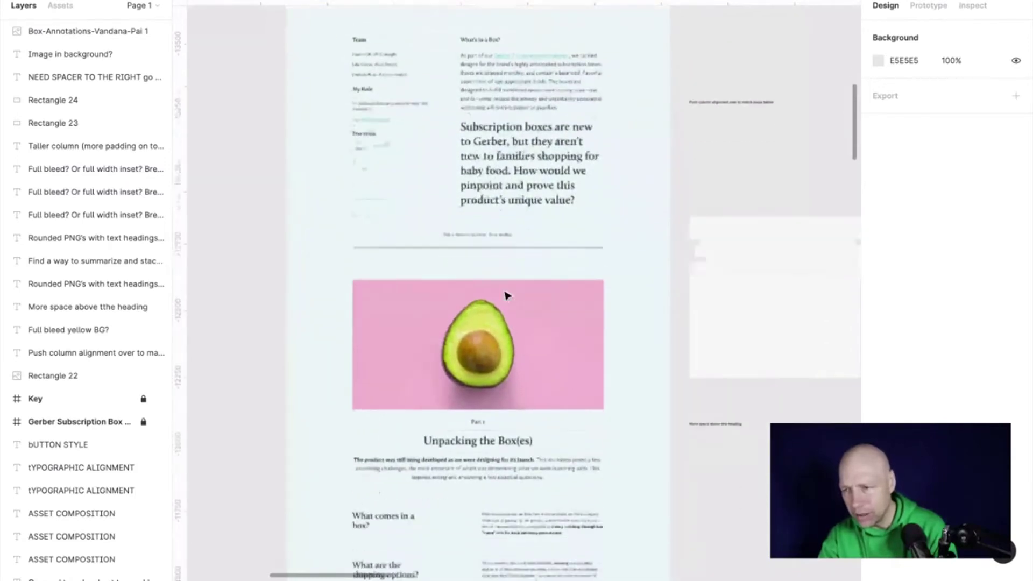
{"action": "scroll", "coordinate": [536, 290], "scroll_direction": "right", "scroll_amount": 10}
{"action": "scroll", "coordinate": [522, 346], "scroll_direction": "down", "scroll_amount": 5}
{"action": "scroll", "coordinate": [522, 346], "scroll_direction": "up", "scroll_amount": 2}
{"action": "scroll", "coordinate": [522, 345], "scroll_direction": "right", "scroll_amount": 1}
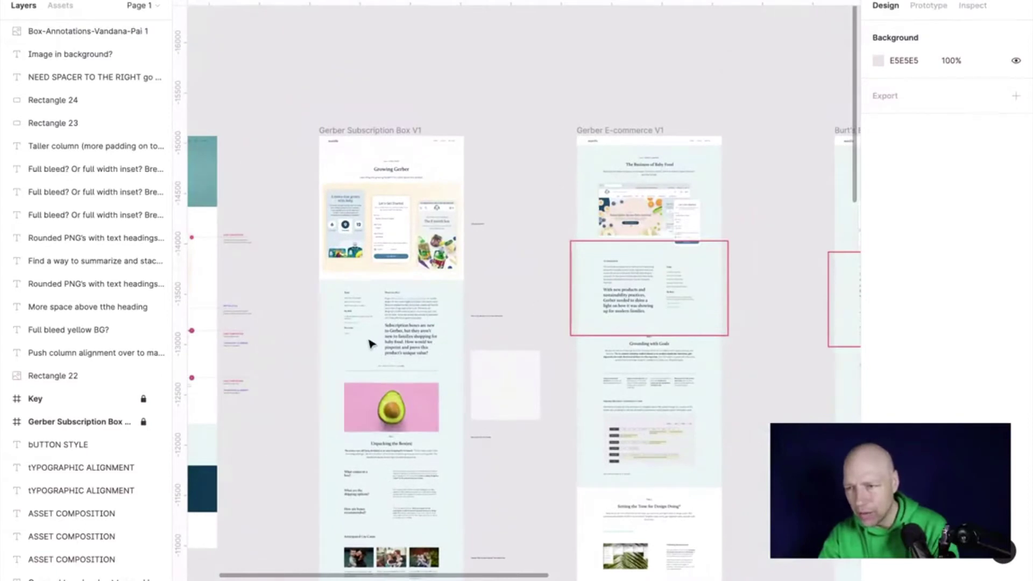
{"action": "scroll", "coordinate": [773, 312], "scroll_direction": "right", "scroll_amount": 5}
{"action": "scroll", "coordinate": [773, 313], "scroll_direction": "left", "scroll_amount": 2}
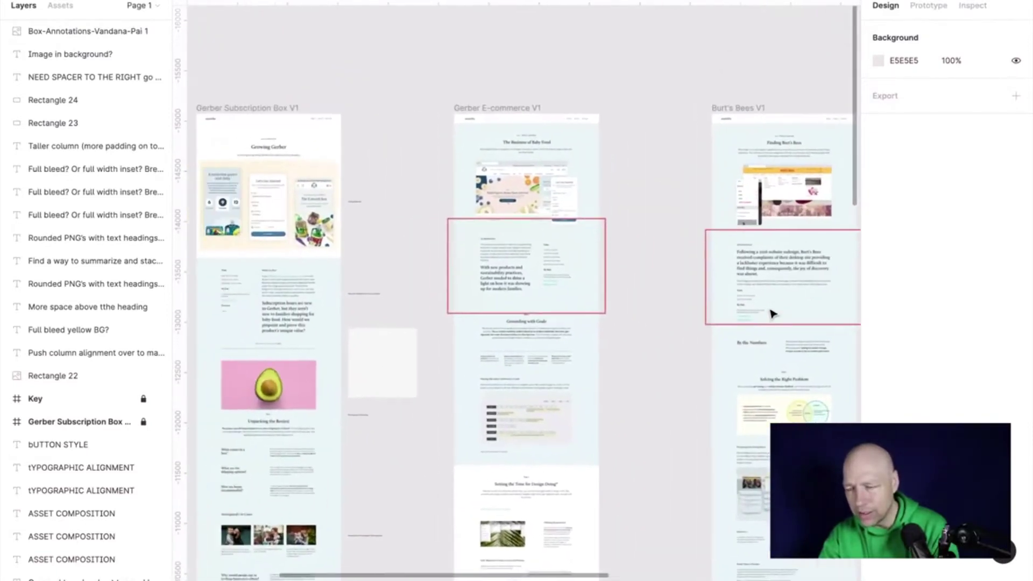
{"action": "scroll", "coordinate": [773, 313], "scroll_direction": "left", "scroll_amount": 2}
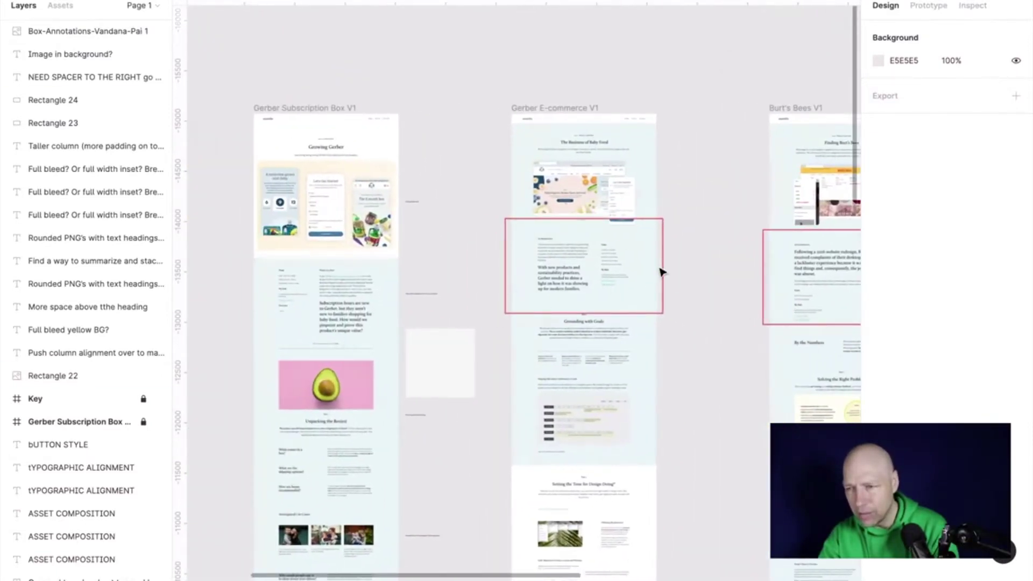
{"action": "scroll", "coordinate": [584, 285], "scroll_direction": "up", "scroll_amount": 10}
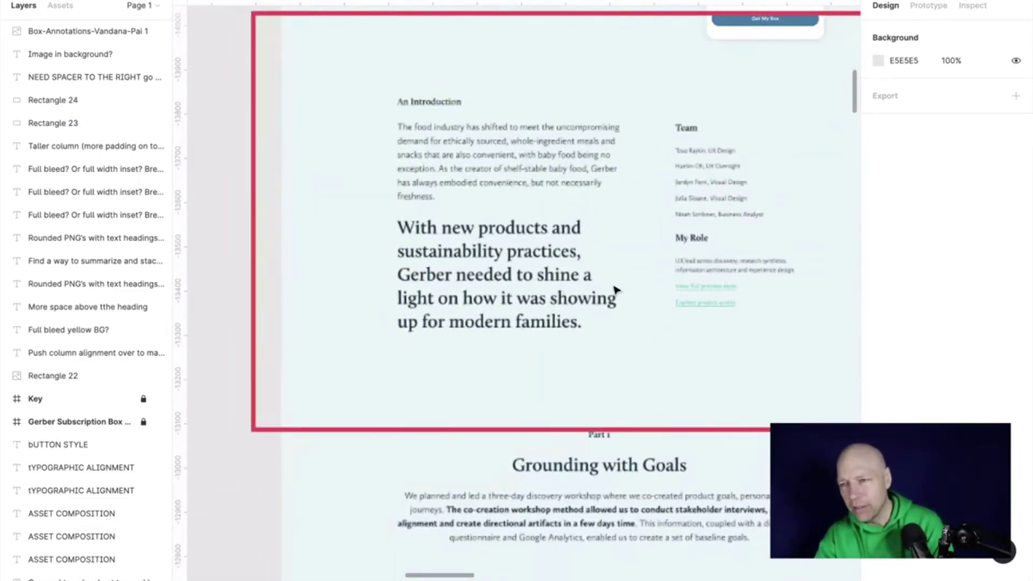
{"action": "scroll", "coordinate": [615, 289], "scroll_direction": "down", "scroll_amount": 10}
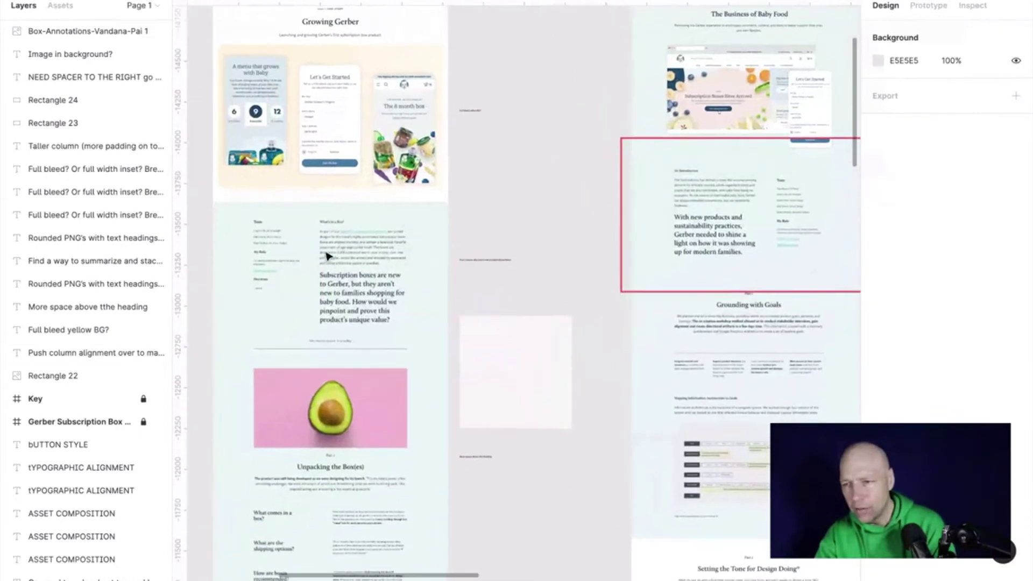
{"action": "scroll", "coordinate": [349, 269], "scroll_direction": "right", "scroll_amount": 12}
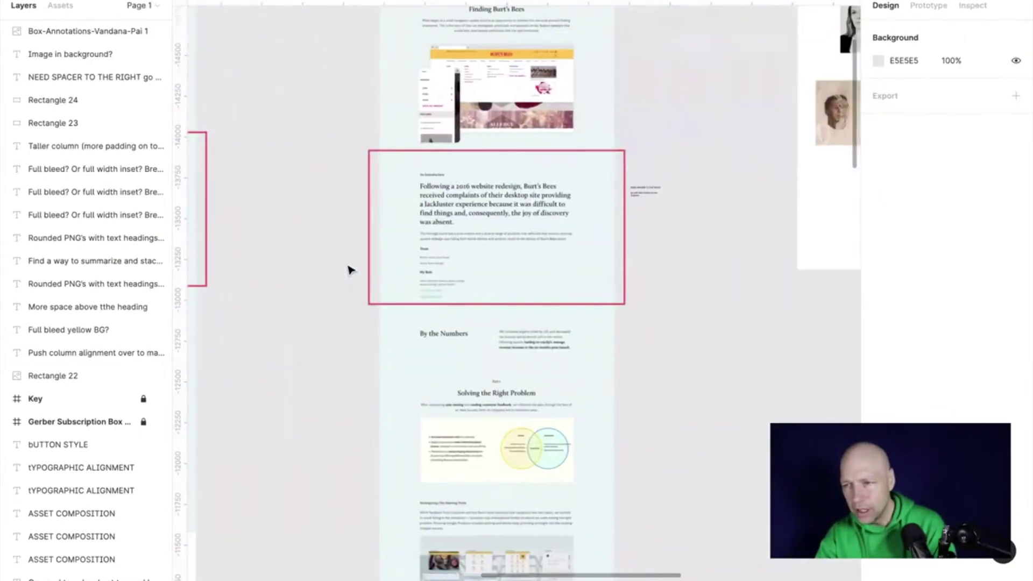
{"action": "scroll", "coordinate": [547, 204], "scroll_direction": "up", "scroll_amount": 10}
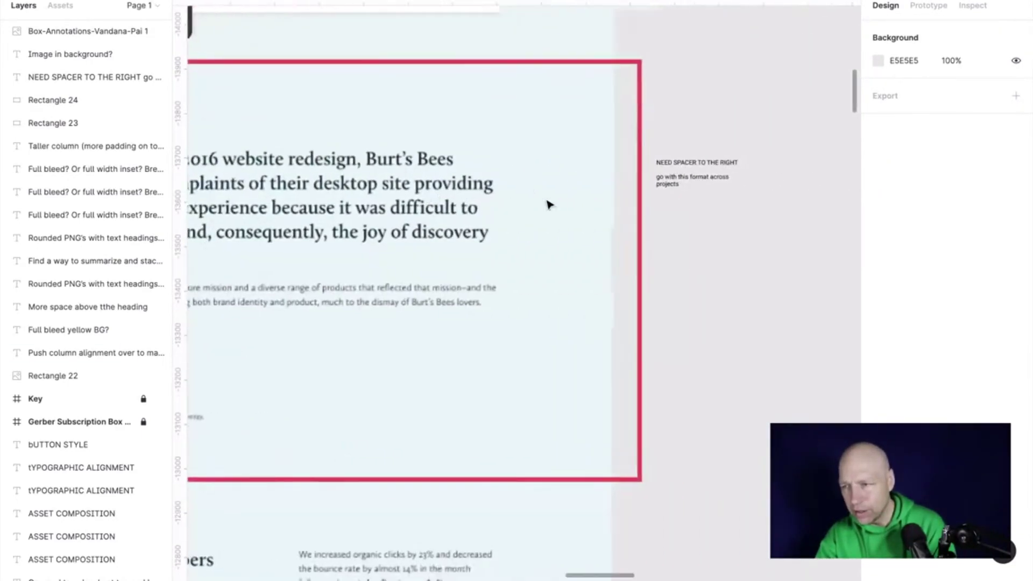
{"action": "scroll", "coordinate": [560, 194], "scroll_direction": "right", "scroll_amount": 5}
{"action": "scroll", "coordinate": [581, 172], "scroll_direction": "up", "scroll_amount": 5}
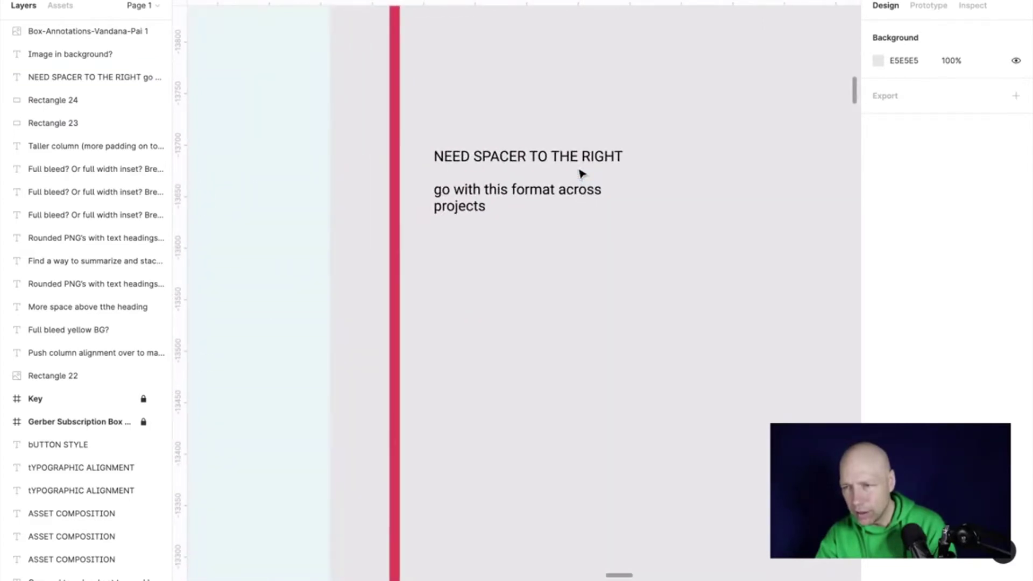
{"action": "scroll", "coordinate": [582, 172], "scroll_direction": "down", "scroll_amount": 2}
{"action": "scroll", "coordinate": [583, 160], "scroll_direction": "down", "scroll_amount": 10}
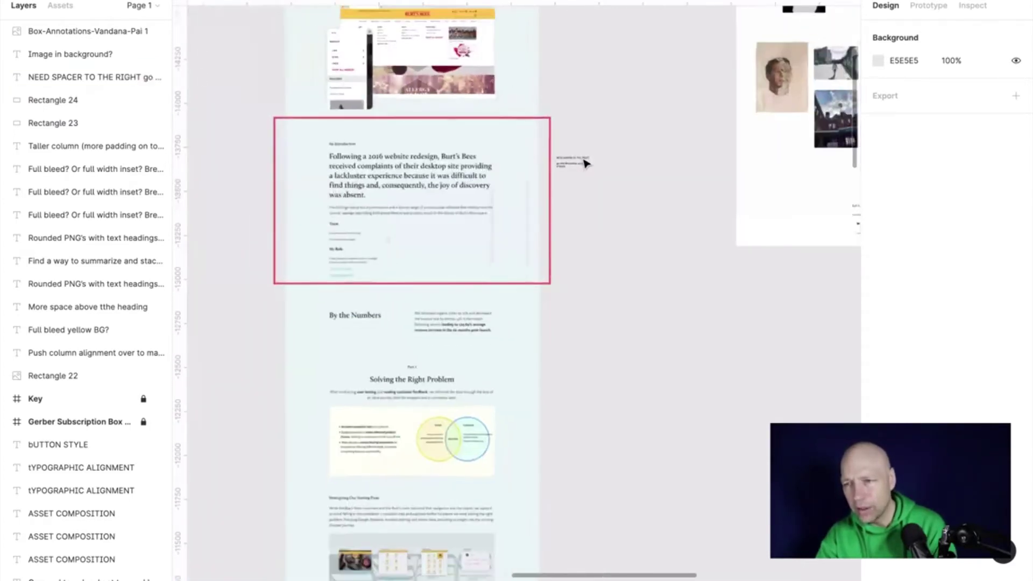
{"action": "scroll", "coordinate": [585, 162], "scroll_direction": "up", "scroll_amount": 10}
{"action": "scroll", "coordinate": [586, 161], "scroll_direction": "down", "scroll_amount": 10}
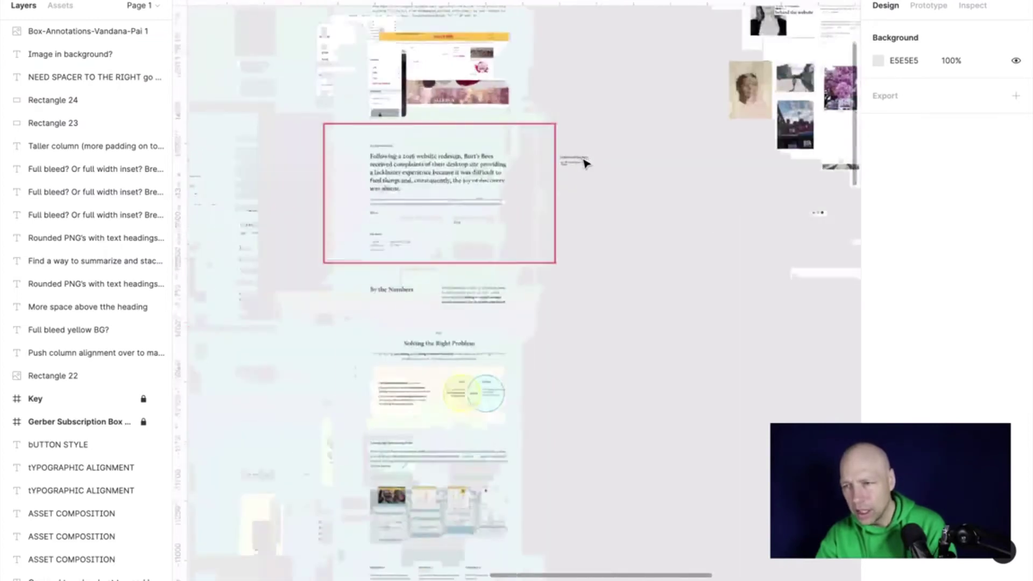
{"action": "scroll", "coordinate": [586, 162], "scroll_direction": "left", "scroll_amount": 4}
{"action": "scroll", "coordinate": [585, 163], "scroll_direction": "left", "scroll_amount": 5}
{"action": "scroll", "coordinate": [586, 163], "scroll_direction": "down", "scroll_amount": 2}
{"action": "scroll", "coordinate": [586, 162], "scroll_direction": "left", "scroll_amount": 6}
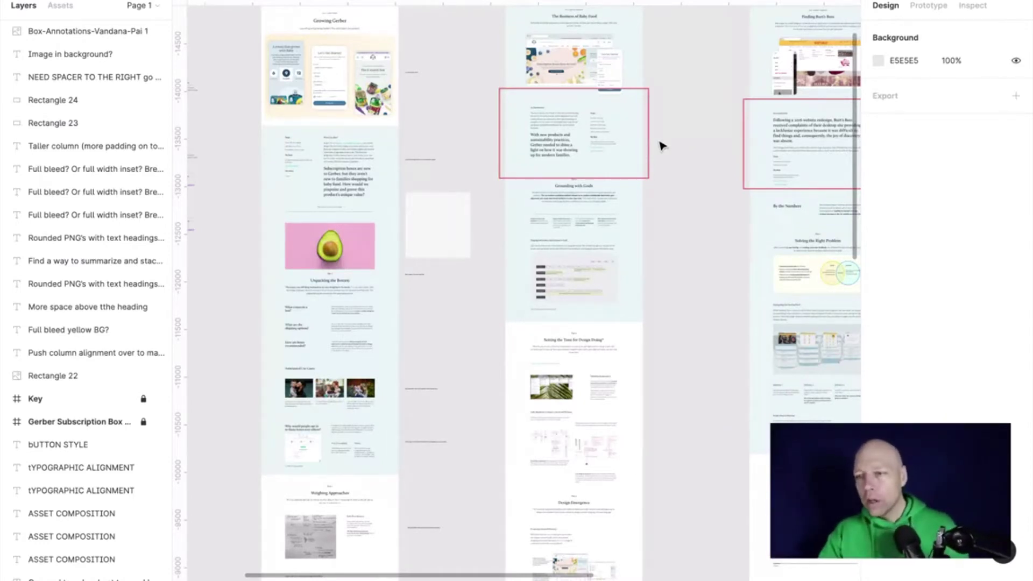
Zoom out to see all page frames and hide the UI with Ctrl+\
{"action": "scroll", "coordinate": [662, 146], "scroll_direction": "down", "scroll_amount": 5}
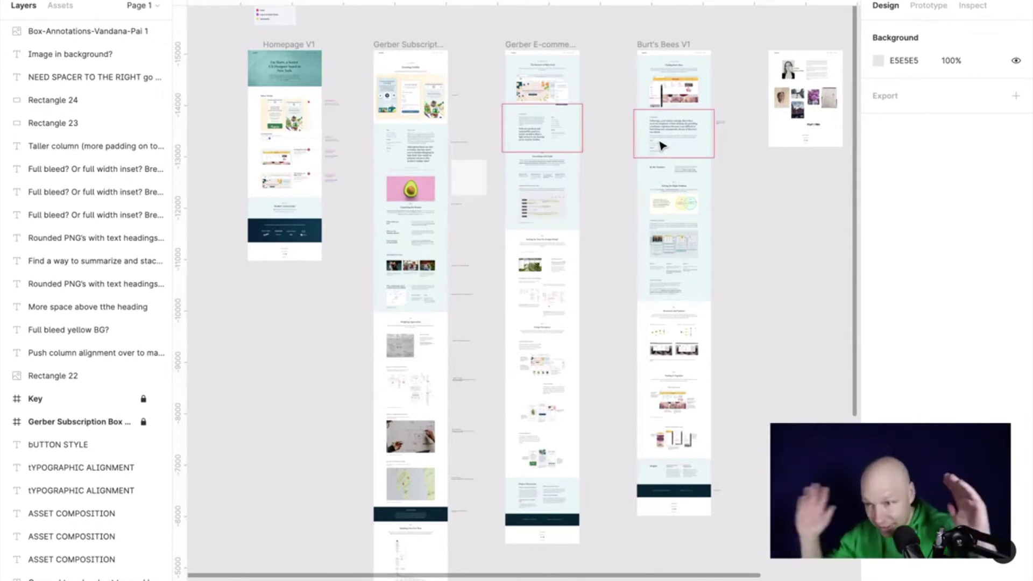
{"action": "key", "text": "ctrl+backslash"}
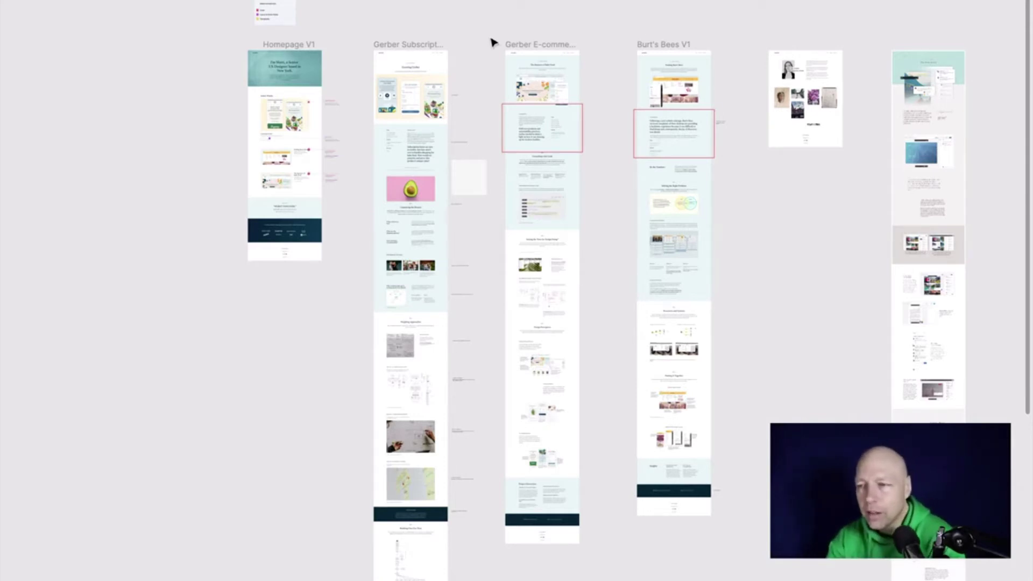
{"action": "scroll", "coordinate": [422, 39], "scroll_direction": "up", "scroll_amount": 5}
{"action": "scroll", "coordinate": [422, 42], "scroll_direction": "up", "scroll_amount": 3}
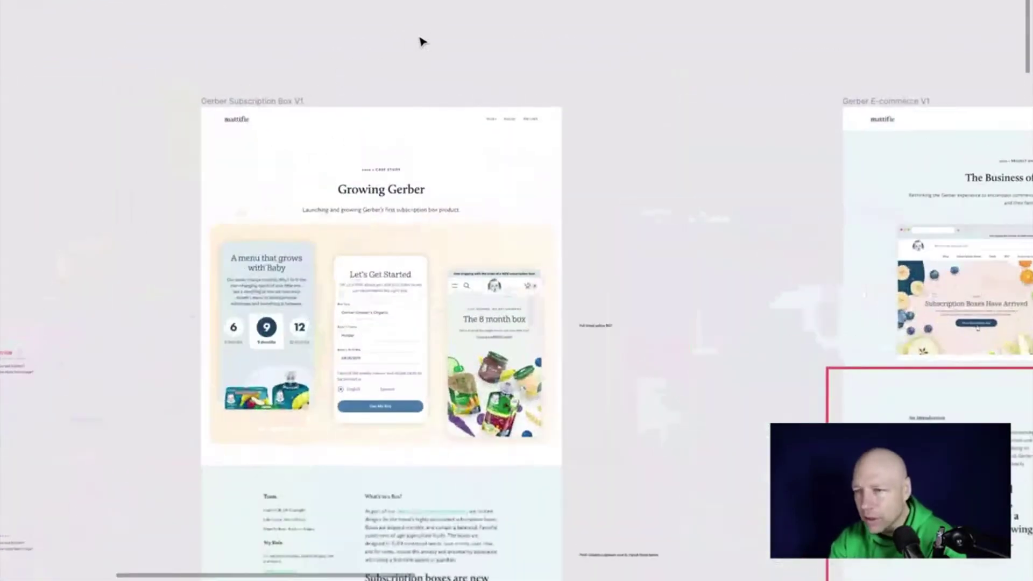
{"action": "scroll", "coordinate": [423, 41], "scroll_direction": "up", "scroll_amount": 2}
{"action": "scroll", "coordinate": [422, 42], "scroll_direction": "right", "scroll_amount": 1}
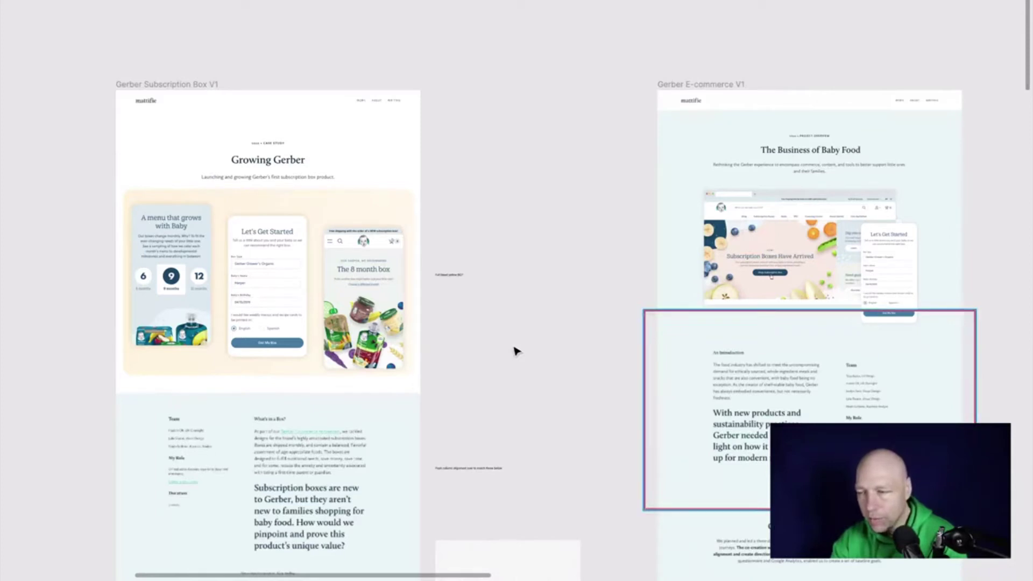
{"action": "scroll", "coordinate": [669, 319], "scroll_direction": "right", "scroll_amount": 15}
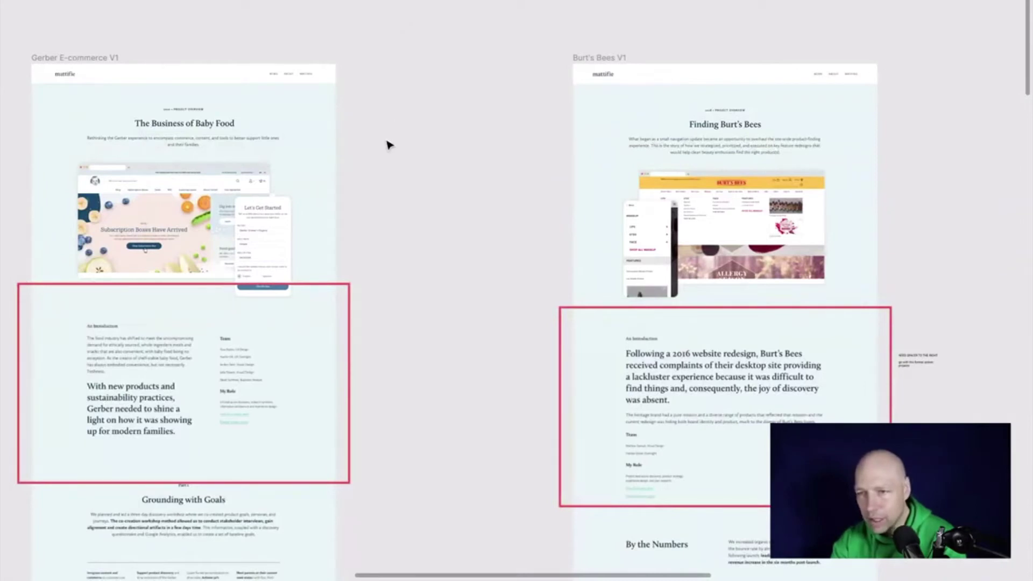
{"action": "scroll", "coordinate": [387, 143], "scroll_direction": "left", "scroll_amount": 15}
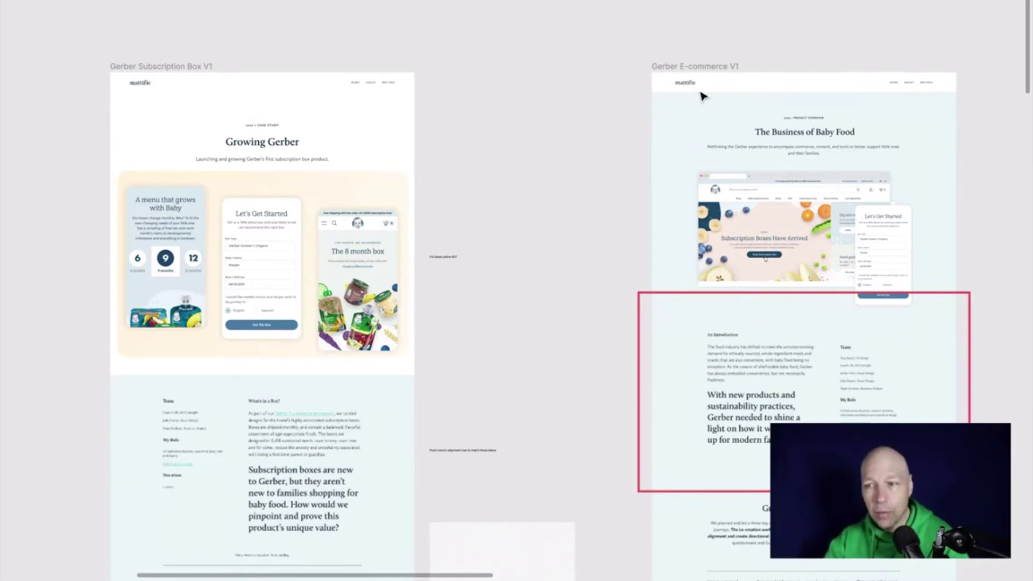
Scroll and pan across the subscription-box case-study frames
{"action": "scroll", "coordinate": [702, 96], "scroll_direction": "down", "scroll_amount": 5}
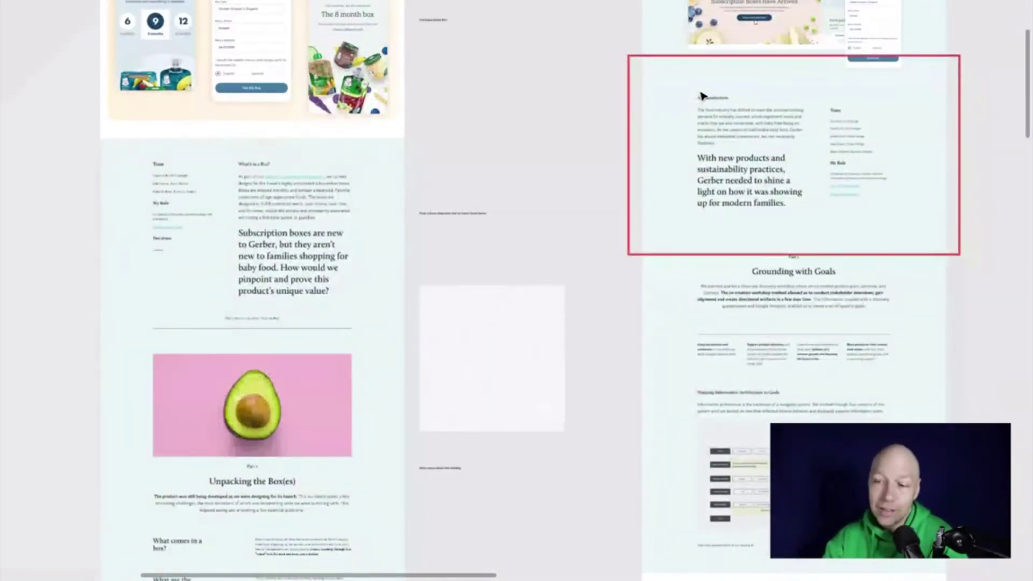
{"action": "scroll", "coordinate": [703, 95], "scroll_direction": "down", "scroll_amount": 4}
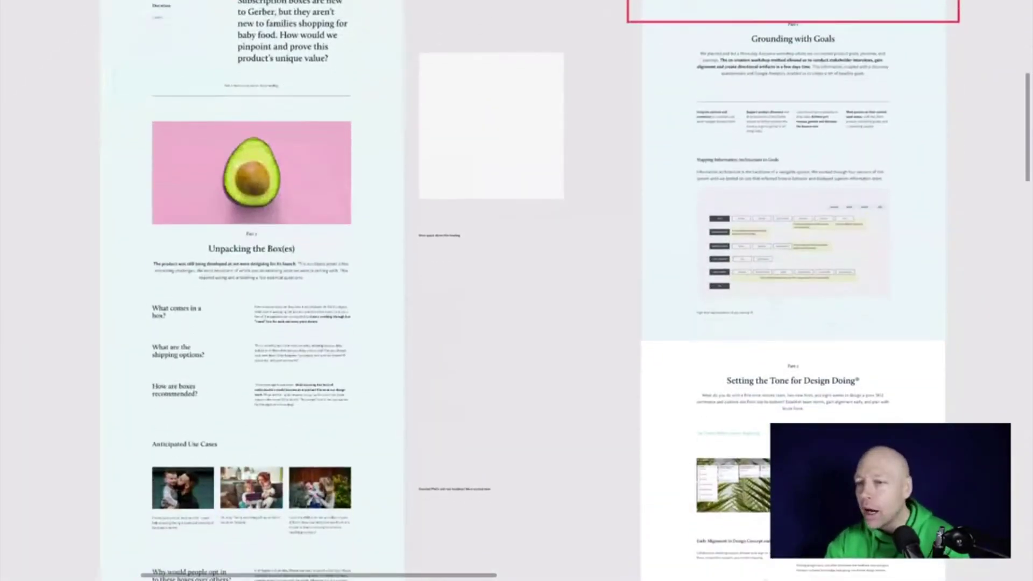
{"action": "scroll", "coordinate": [451, 210], "scroll_direction": "up", "scroll_amount": 3}
{"action": "scroll", "coordinate": [451, 210], "scroll_direction": "up", "scroll_amount": 2}
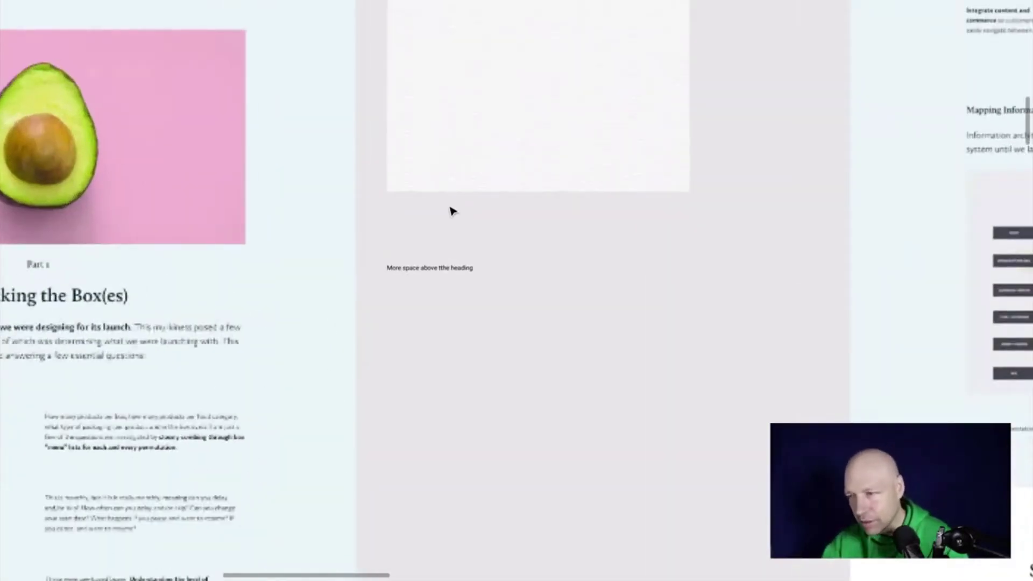
{"action": "scroll", "coordinate": [451, 211], "scroll_direction": "down", "scroll_amount": 3}
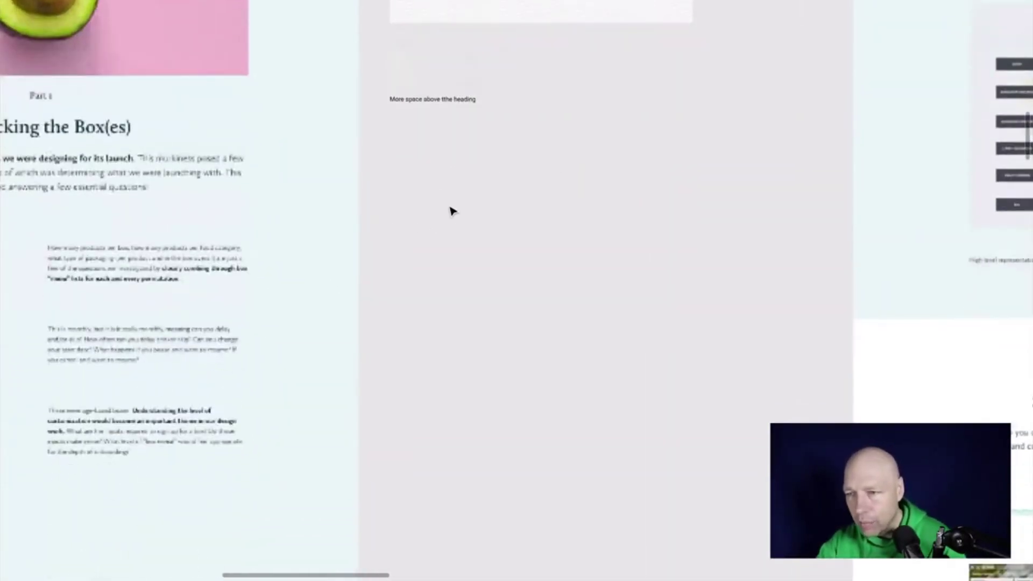
{"action": "scroll", "coordinate": [448, 143], "scroll_direction": "up", "scroll_amount": 3}
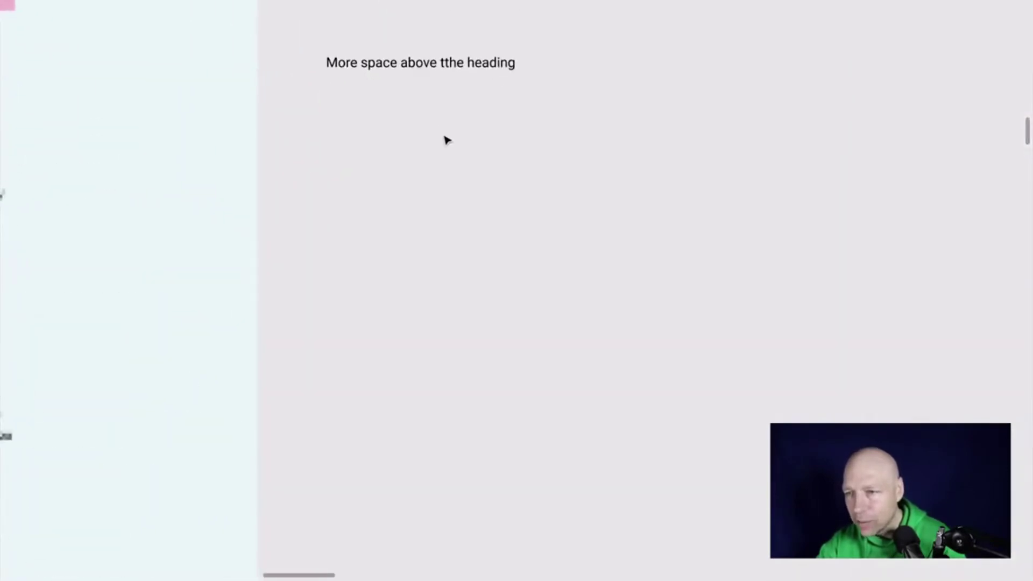
{"action": "scroll", "coordinate": [446, 140], "scroll_direction": "down", "scroll_amount": 5}
{"action": "scroll", "coordinate": [447, 140], "scroll_direction": "up", "scroll_amount": 4}
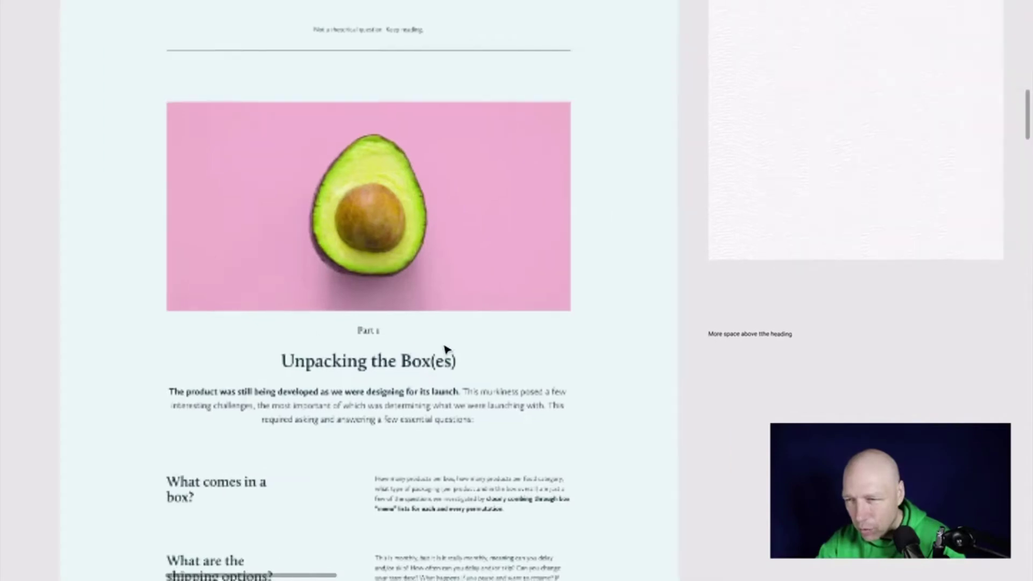
{"action": "scroll", "coordinate": [445, 349], "scroll_direction": "up", "scroll_amount": 15}
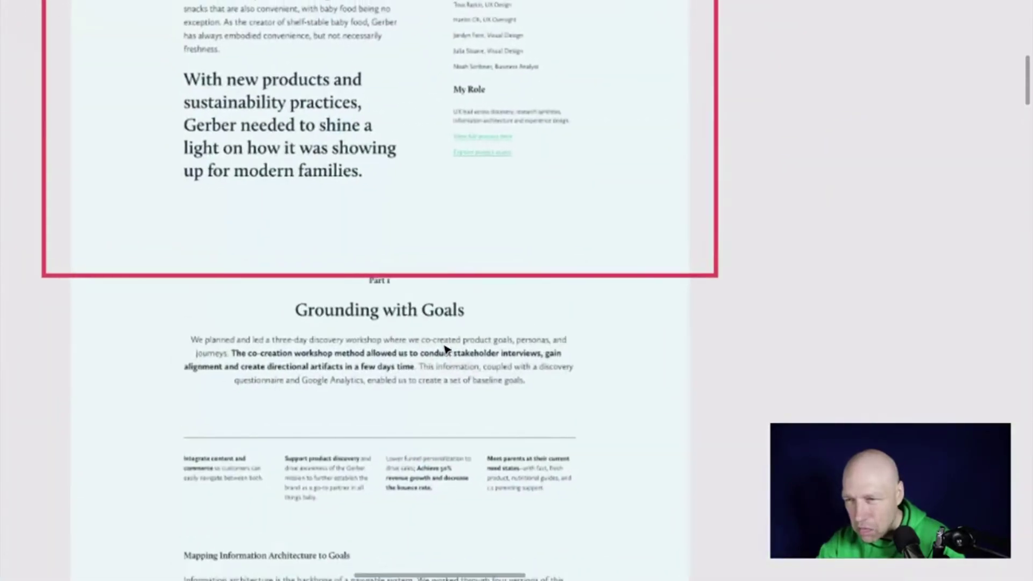
{"action": "scroll", "coordinate": [445, 349], "scroll_direction": "right", "scroll_amount": 10}
{"action": "scroll", "coordinate": [442, 348], "scroll_direction": "right", "scroll_amount": 15}
Zoom in on the rounded-PNG comment, then out to the Anticipated Use Cases photo row
{"action": "scroll", "coordinate": [442, 349], "scroll_direction": "down", "scroll_amount": 5}
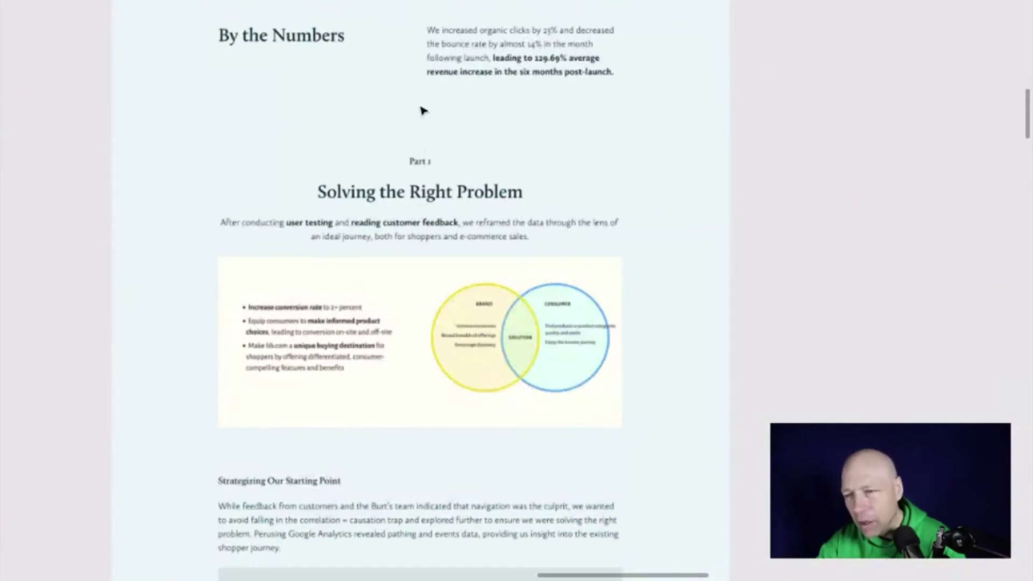
{"action": "scroll", "coordinate": [419, 156], "scroll_direction": "left", "scroll_amount": 15}
{"action": "scroll", "coordinate": [418, 156], "scroll_direction": "left", "scroll_amount": 15}
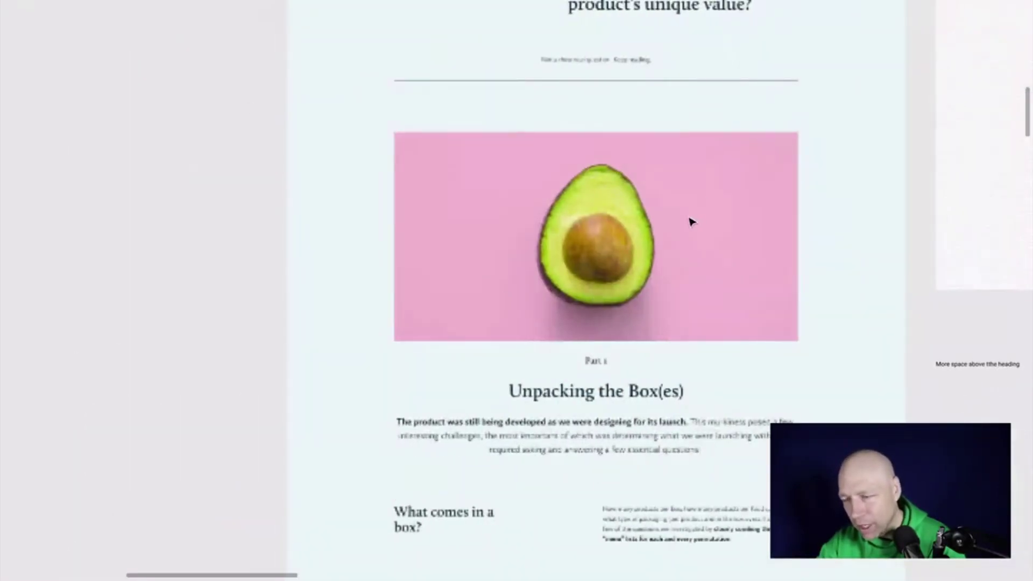
{"action": "scroll", "coordinate": [691, 221], "scroll_direction": "down", "scroll_amount": 5}
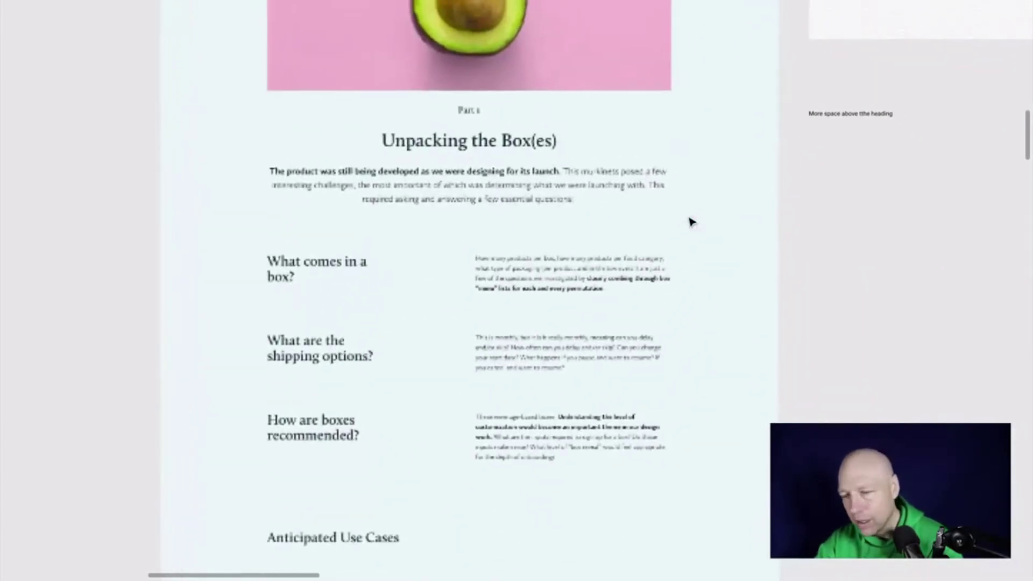
{"action": "scroll", "coordinate": [691, 221], "scroll_direction": "right", "scroll_amount": 4}
{"action": "scroll", "coordinate": [691, 222], "scroll_direction": "down", "scroll_amount": 5}
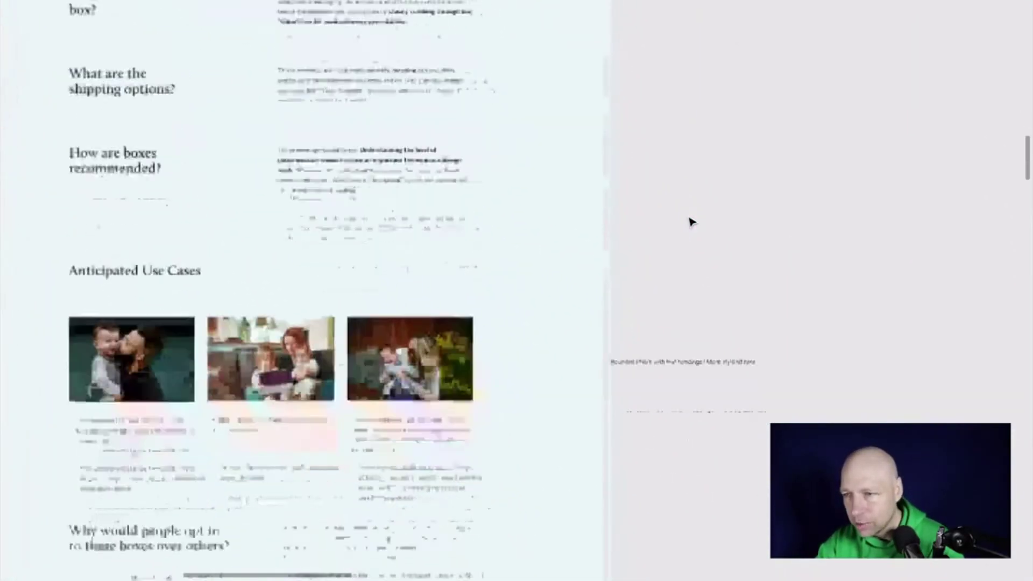
{"action": "scroll", "coordinate": [691, 221], "scroll_direction": "down", "scroll_amount": 2}
{"action": "scroll", "coordinate": [691, 222], "scroll_direction": "up", "scroll_amount": 5}
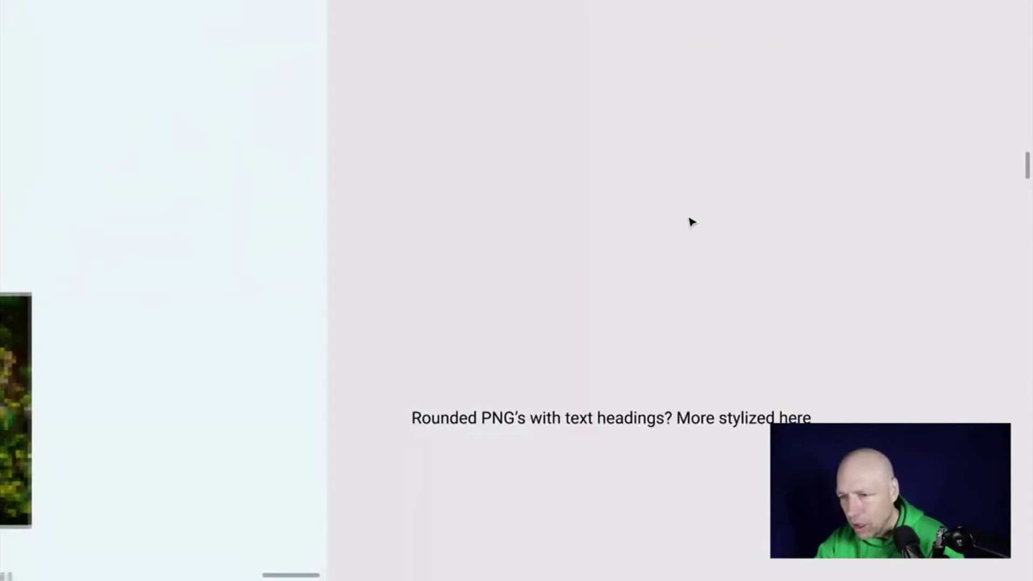
{"action": "scroll", "coordinate": [692, 221], "scroll_direction": "down", "scroll_amount": 5}
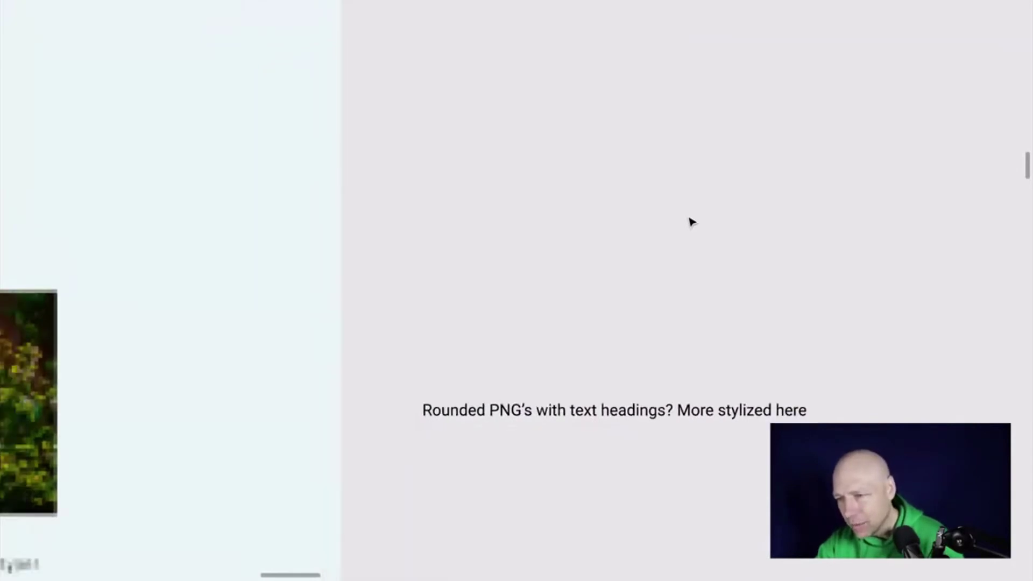
{"action": "scroll", "coordinate": [692, 222], "scroll_direction": "left", "scroll_amount": 5}
{"action": "scroll", "coordinate": [692, 222], "scroll_direction": "down", "scroll_amount": 2}
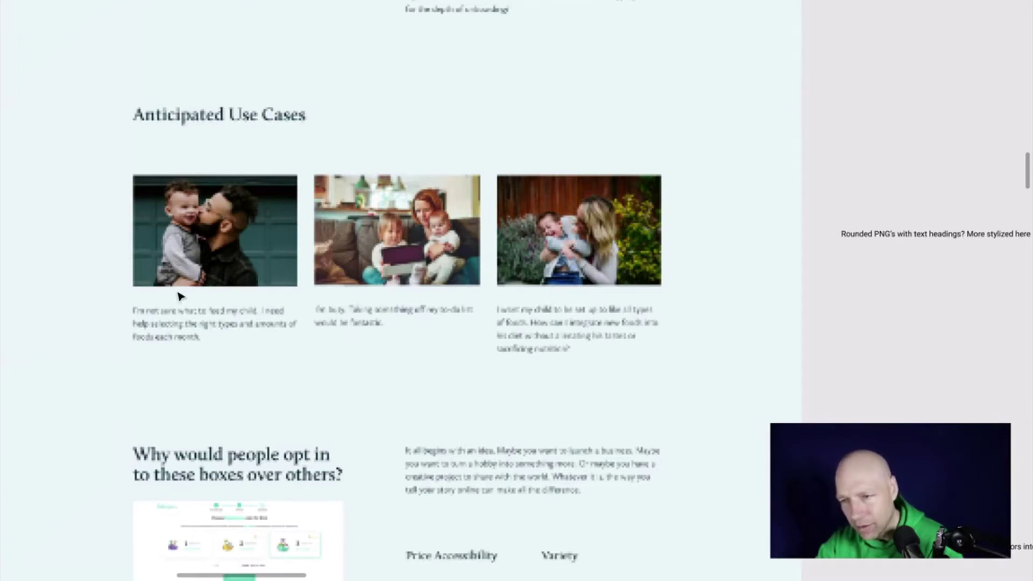
Zoom in on the summarize-the-competitors note, then scroll down toward Weighing Approaches
{"action": "scroll", "coordinate": [323, 315], "scroll_direction": "down", "scroll_amount": 5}
{"action": "scroll", "coordinate": [323, 316], "scroll_direction": "right", "scroll_amount": 4}
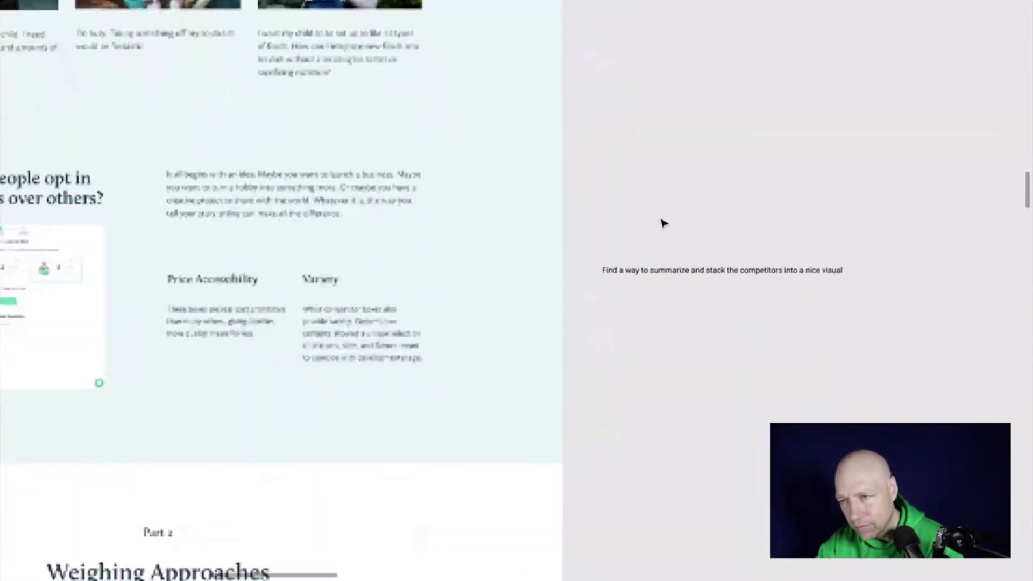
{"action": "scroll", "coordinate": [664, 223], "scroll_direction": "up", "scroll_amount": 5}
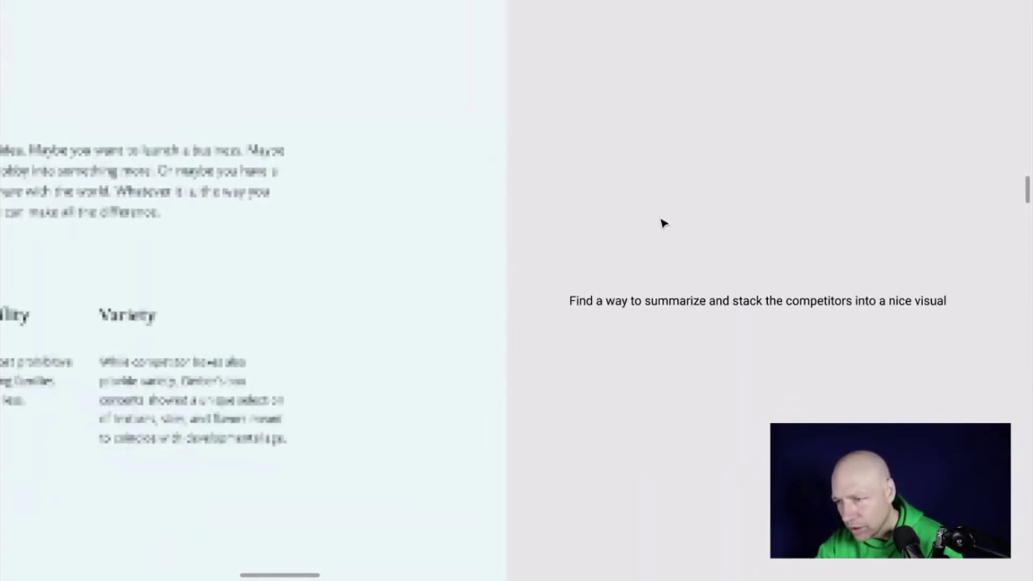
{"action": "scroll", "coordinate": [663, 223], "scroll_direction": "down", "scroll_amount": 2}
{"action": "scroll", "coordinate": [664, 223], "scroll_direction": "down", "scroll_amount": 3}
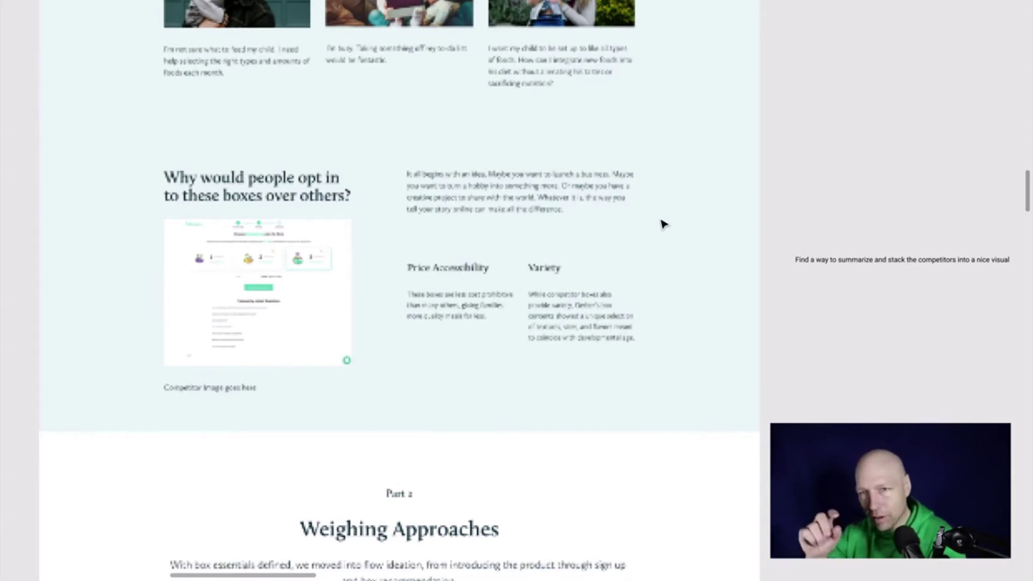
{"action": "scroll", "coordinate": [664, 224], "scroll_direction": "down", "scroll_amount": 5}
{"action": "scroll", "coordinate": [663, 225], "scroll_direction": "right", "scroll_amount": 2}
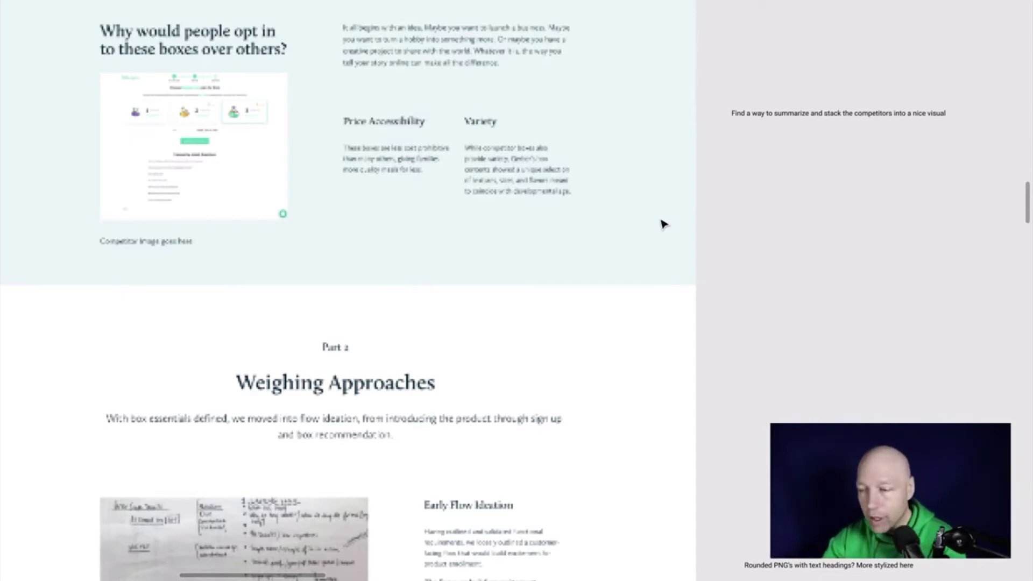
Scroll down to the Approach 1 step-based flow wireframes
{"action": "scroll", "coordinate": [663, 224], "scroll_direction": "down", "scroll_amount": 3}
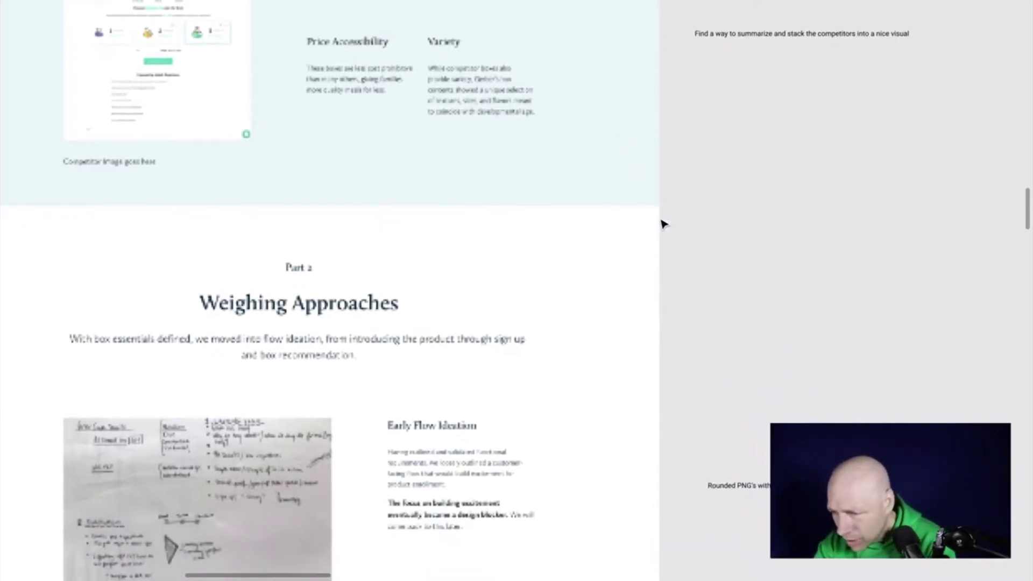
{"action": "scroll", "coordinate": [664, 224], "scroll_direction": "down", "scroll_amount": 10}
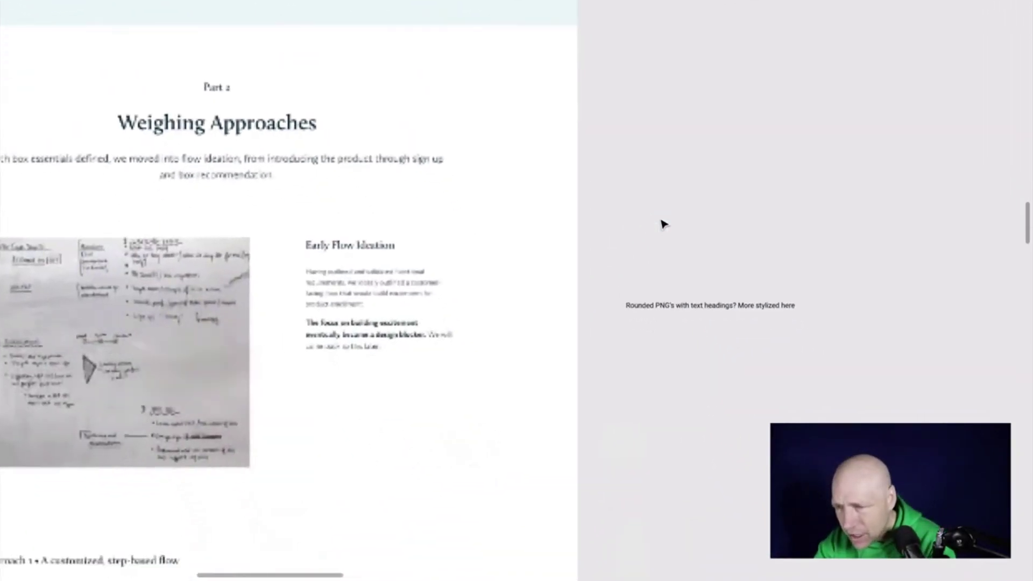
{"action": "scroll", "coordinate": [663, 224], "scroll_direction": "down", "scroll_amount": 2}
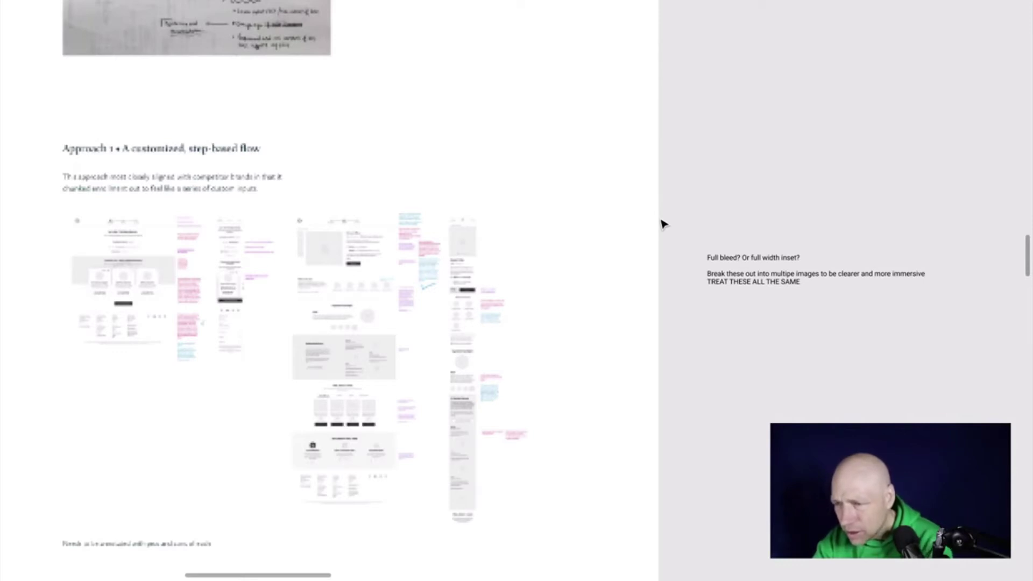
{"action": "scroll", "coordinate": [664, 224], "scroll_direction": "down", "scroll_amount": 2}
{"action": "scroll", "coordinate": [663, 224], "scroll_direction": "left", "scroll_amount": 3}
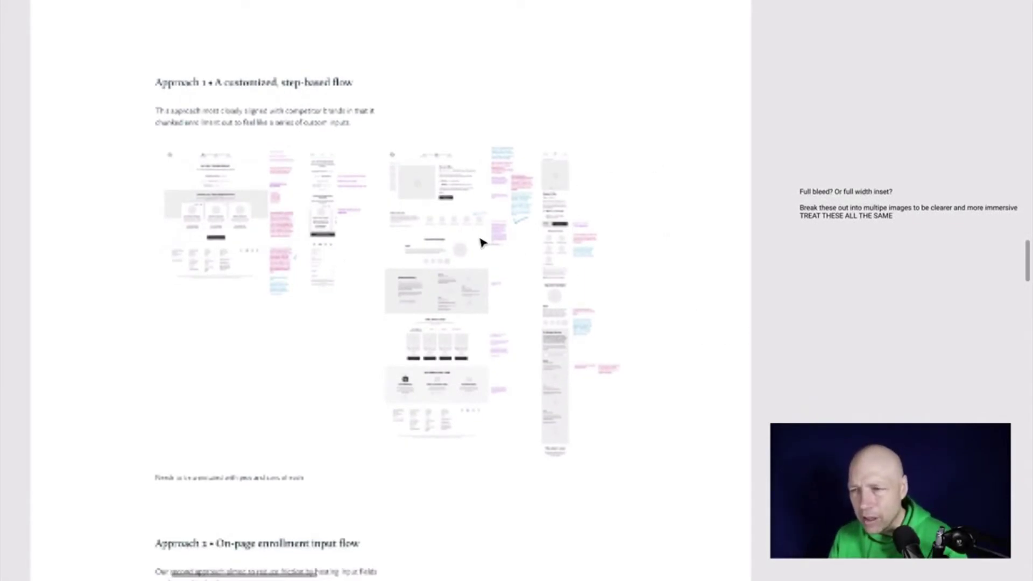
{"action": "scroll", "coordinate": [113, 76], "scroll_direction": "left", "scroll_amount": 5}
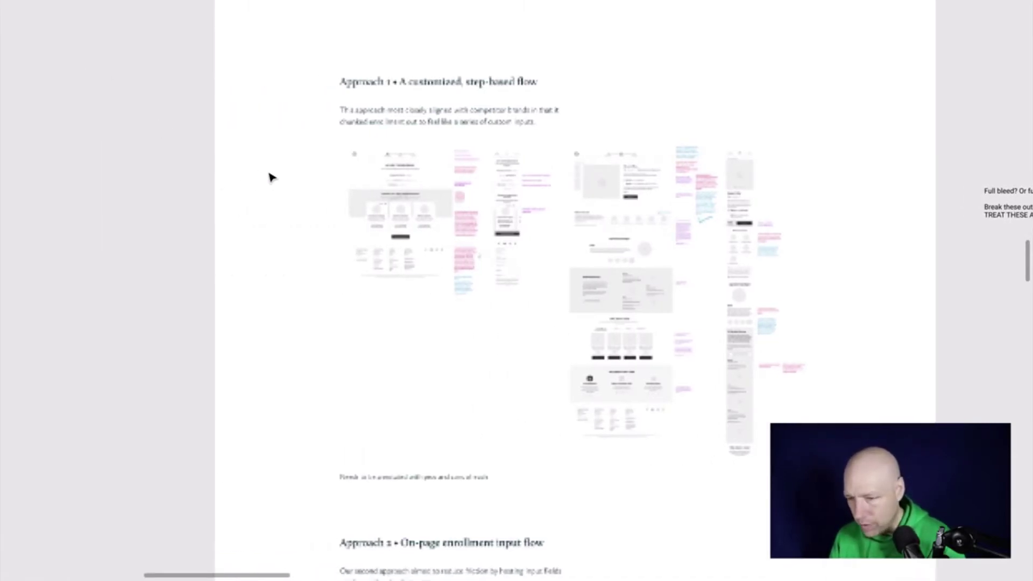
Show the interface panels again and select the Rectangle tool
{"action": "key", "text": "ctrl+backslash"}
{"action": "left_click", "coordinate": [73, 2]}
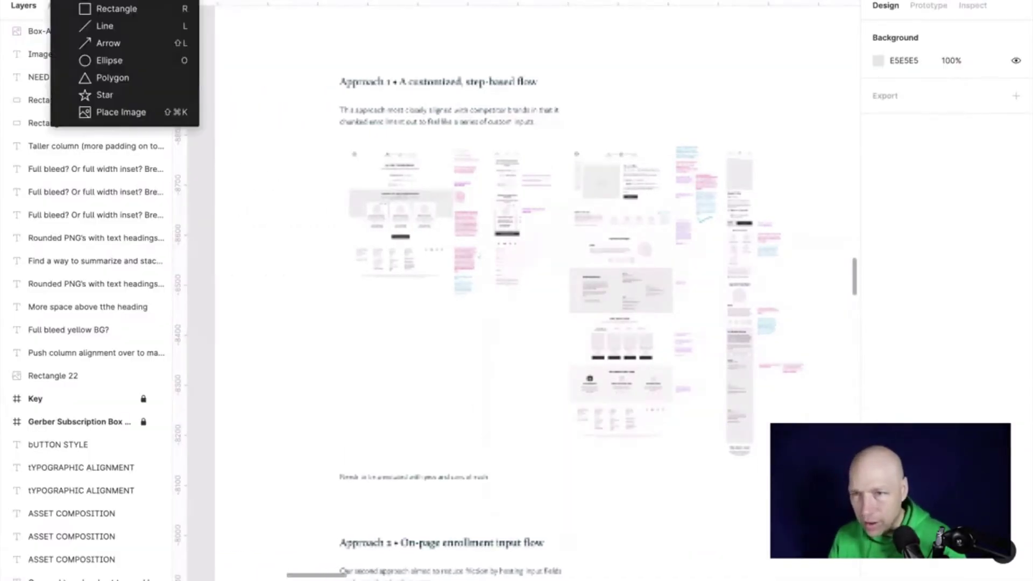
{"action": "left_click", "coordinate": [132, 20]}
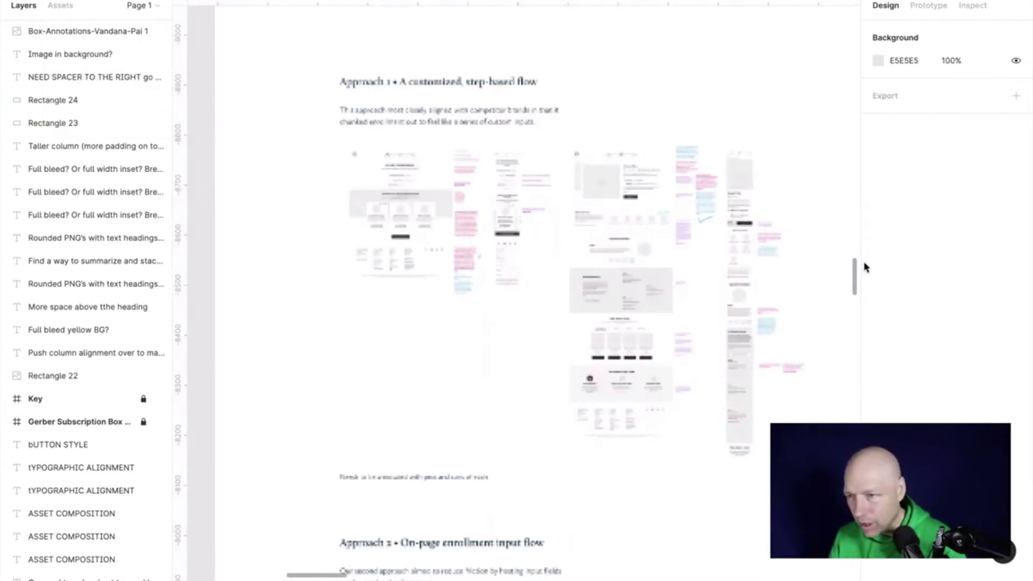
Try positions for the grey rectangle around Approach 1, settling it over the wireframes
{"action": "left_click_drag", "start_coordinate": [216, 138], "coordinate": [661, 349]}
{"action": "scroll", "coordinate": [703, 275], "scroll_direction": "left", "scroll_amount": 3}
{"action": "scroll", "coordinate": [651, 271], "scroll_direction": "left", "scroll_amount": 2}
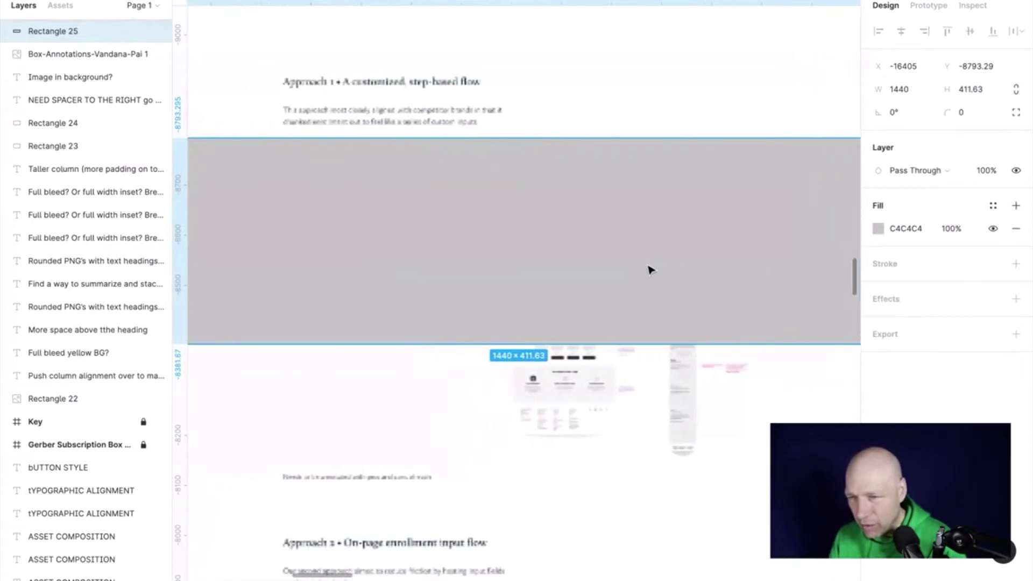
{"action": "scroll", "coordinate": [651, 271], "scroll_direction": "down", "scroll_amount": 2}
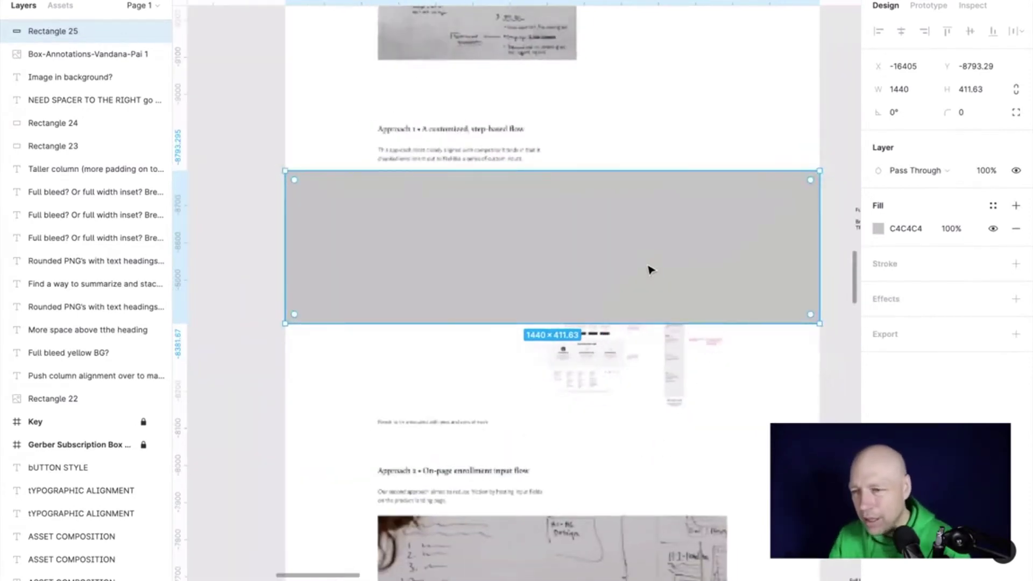
{"action": "left_click_drag", "start_coordinate": [655, 249], "coordinate": [658, 111]}
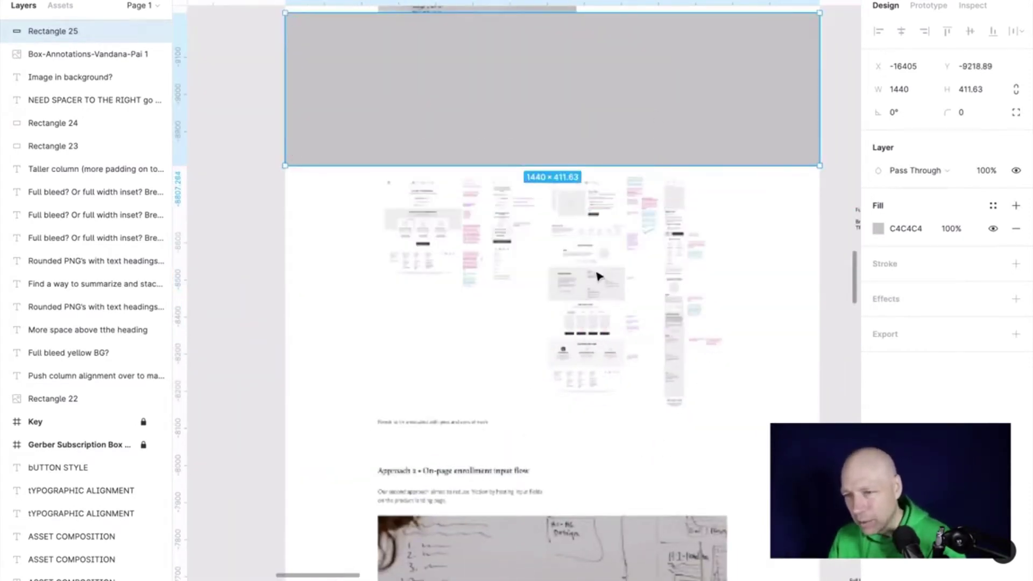
{"action": "left_click_drag", "start_coordinate": [574, 141], "coordinate": [588, 397]}
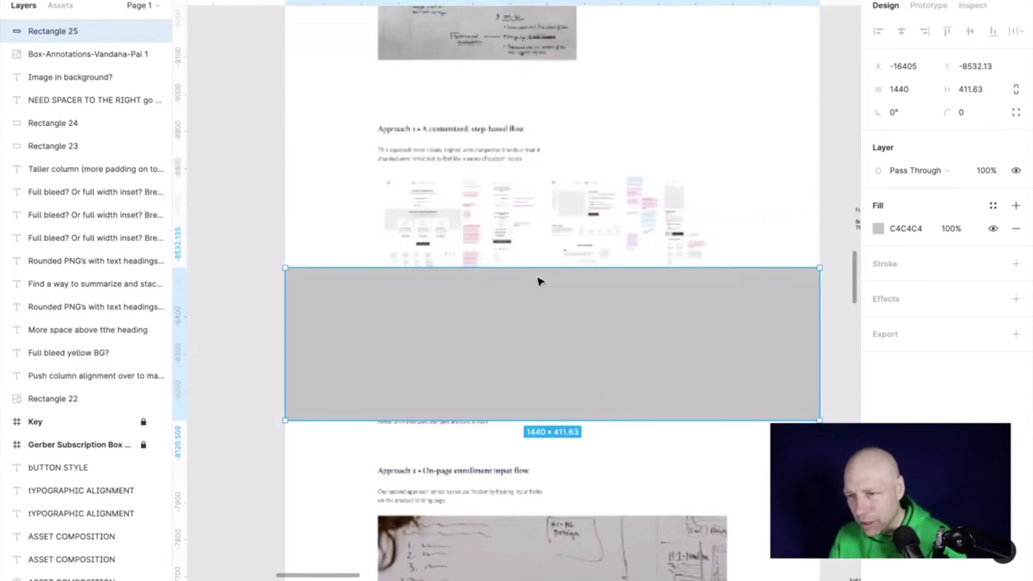
{"action": "left_click_drag", "start_coordinate": [540, 281], "coordinate": [562, 355]}
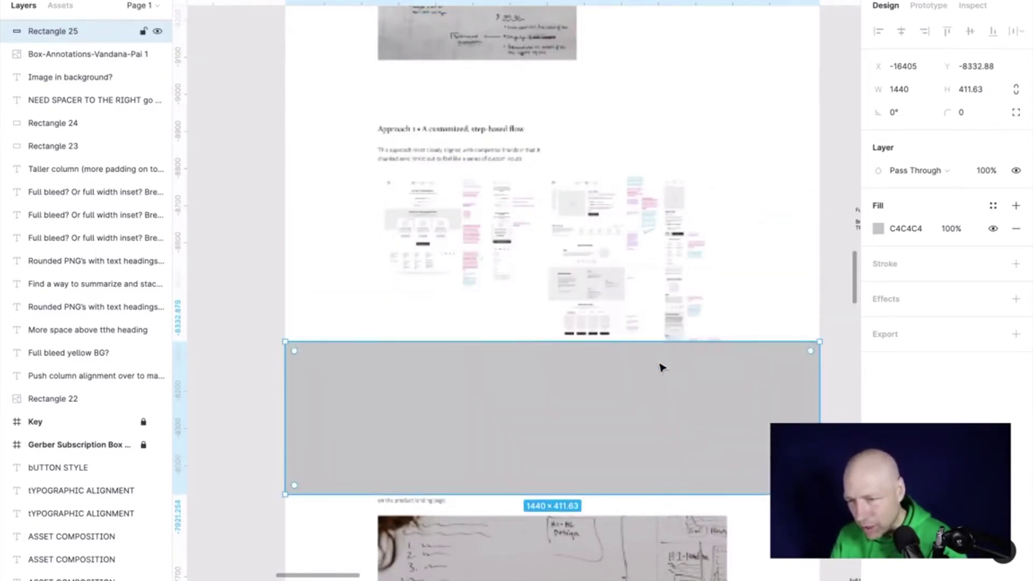
{"action": "left_click_drag", "start_coordinate": [660, 364], "coordinate": [676, 203]}
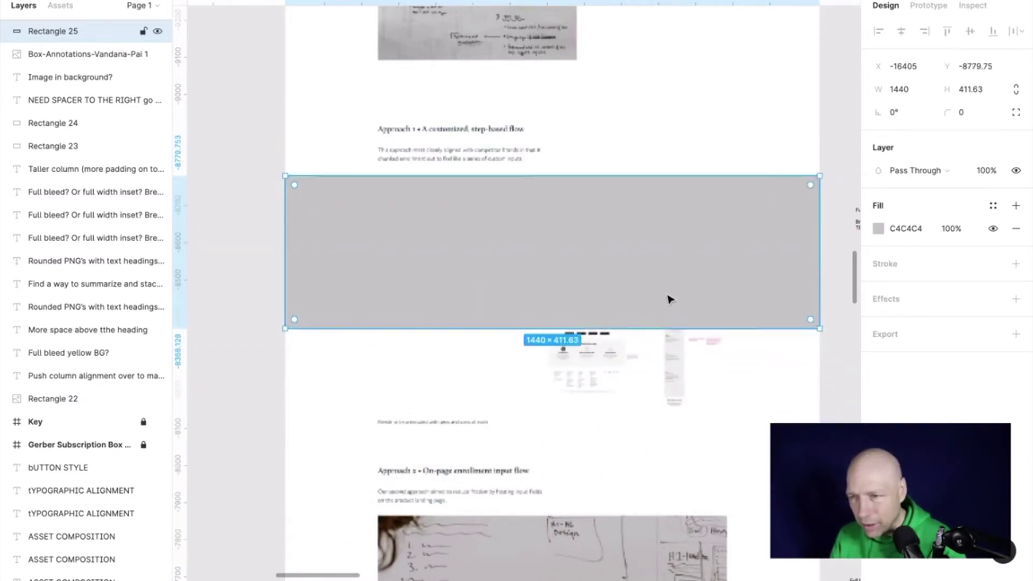
Resize the placeholder to height 207.89, narrowed from both sides, then delete it
{"action": "mouse_move", "coordinate": [668, 327]}
{"action": "left_mouse_down"}
{"action": "mouse_move", "coordinate": [665, 258]}
{"action": "mouse_move", "coordinate": [669, 334]}
{"action": "left_mouse_up"}
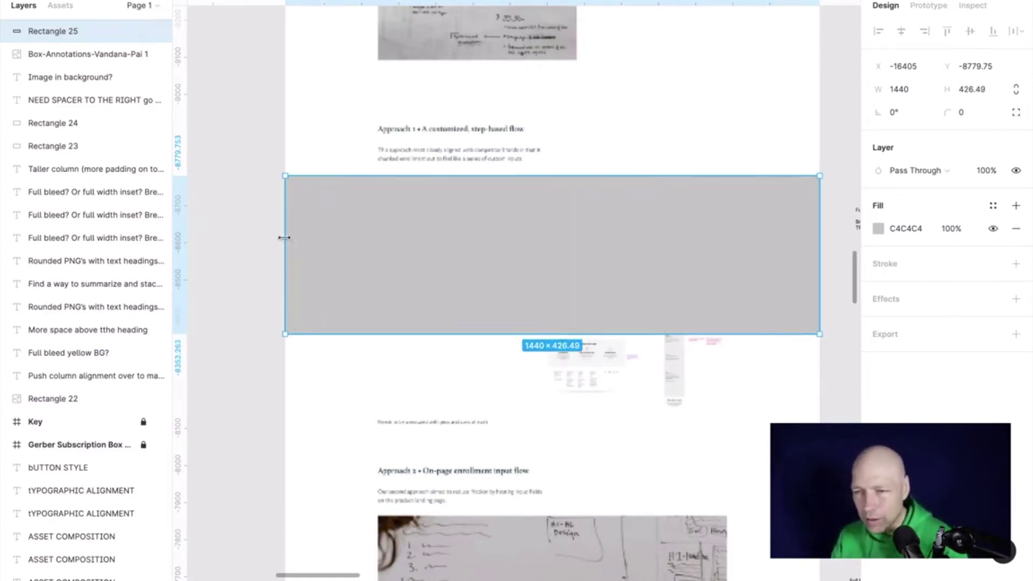
{"action": "left_click_drag", "start_coordinate": [284, 237], "coordinate": [375, 237]}
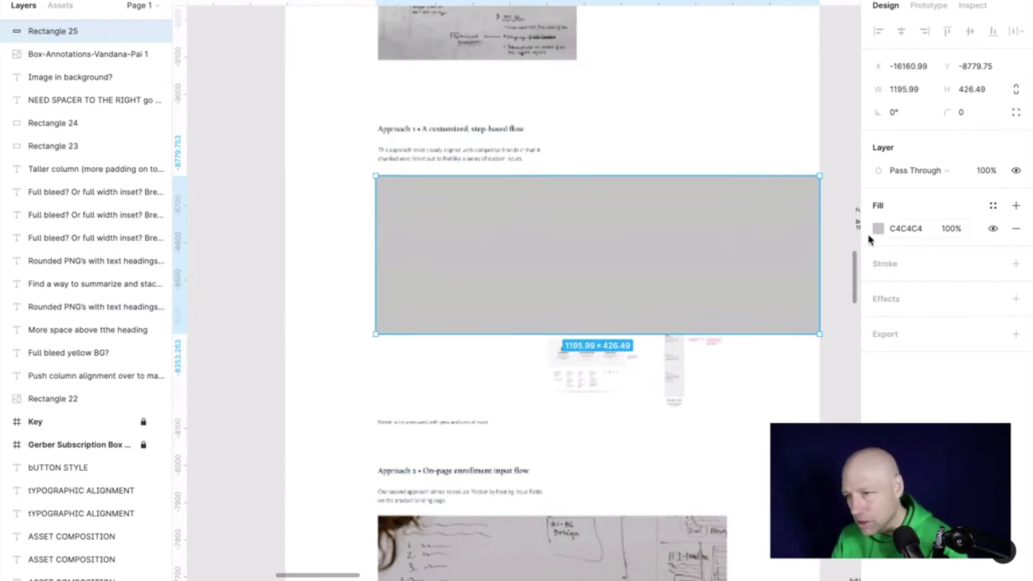
{"action": "left_click_drag", "start_coordinate": [820, 237], "coordinate": [622, 261]}
{"action": "left_click_drag", "start_coordinate": [598, 332], "coordinate": [724, 368]}
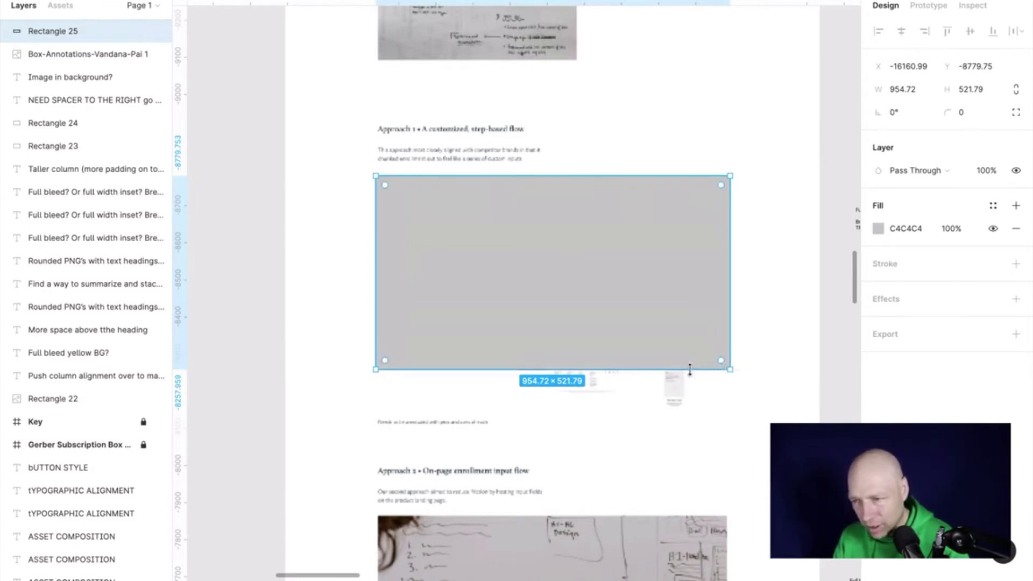
{"action": "left_click_drag", "start_coordinate": [690, 370], "coordinate": [686, 304]}
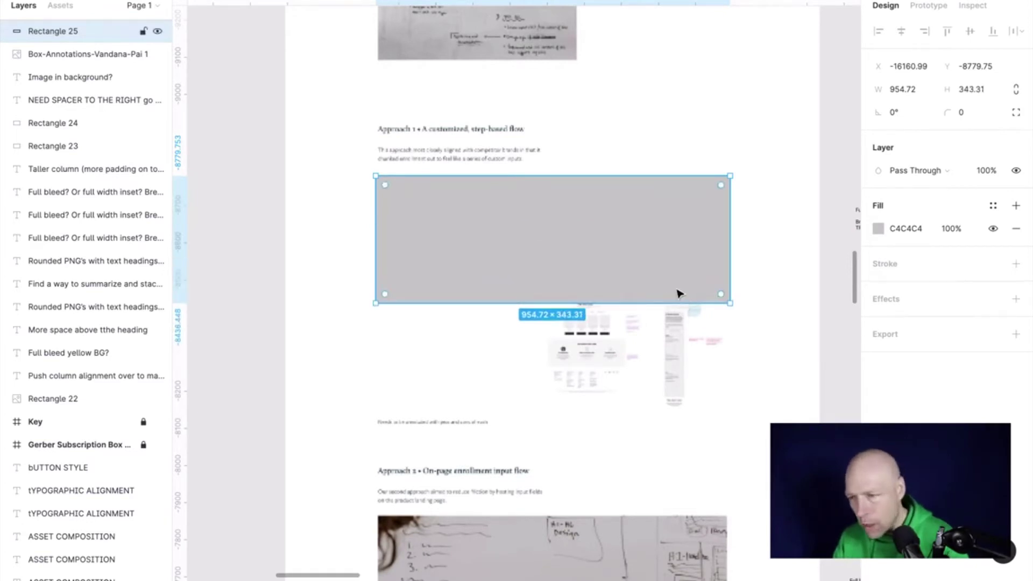
{"action": "key", "text": "Delete"}
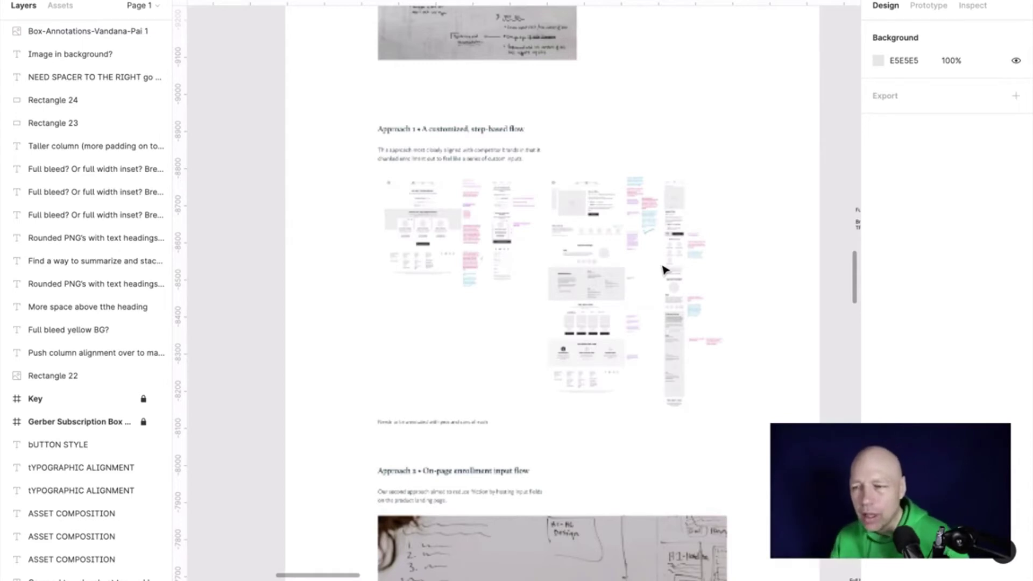
Pan the canvas past the flowchart frames to the Burt's Bees V1 mockup's annotated intro
{"action": "scroll", "coordinate": [665, 269], "scroll_direction": "down", "scroll_amount": 8}
{"action": "scroll", "coordinate": [665, 269], "scroll_direction": "right", "scroll_amount": 3}
{"action": "scroll", "coordinate": [665, 269], "scroll_direction": "down", "scroll_amount": 15}
{"action": "scroll", "coordinate": [665, 269], "scroll_direction": "right", "scroll_amount": 1}
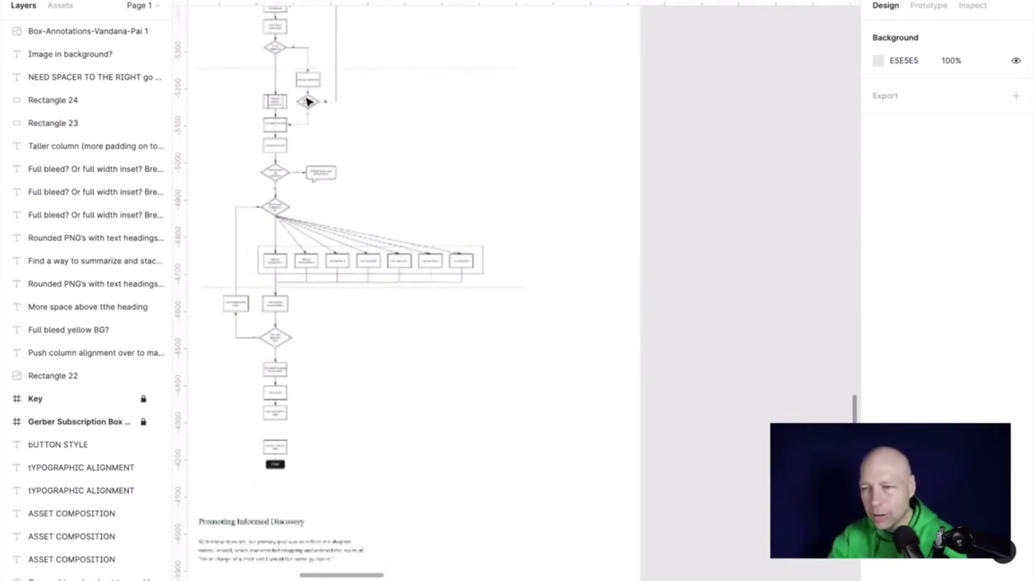
{"action": "scroll", "coordinate": [308, 101], "scroll_direction": "down", "scroll_amount": 5}
{"action": "scroll", "coordinate": [346, 176], "scroll_direction": "up", "scroll_amount": 3}
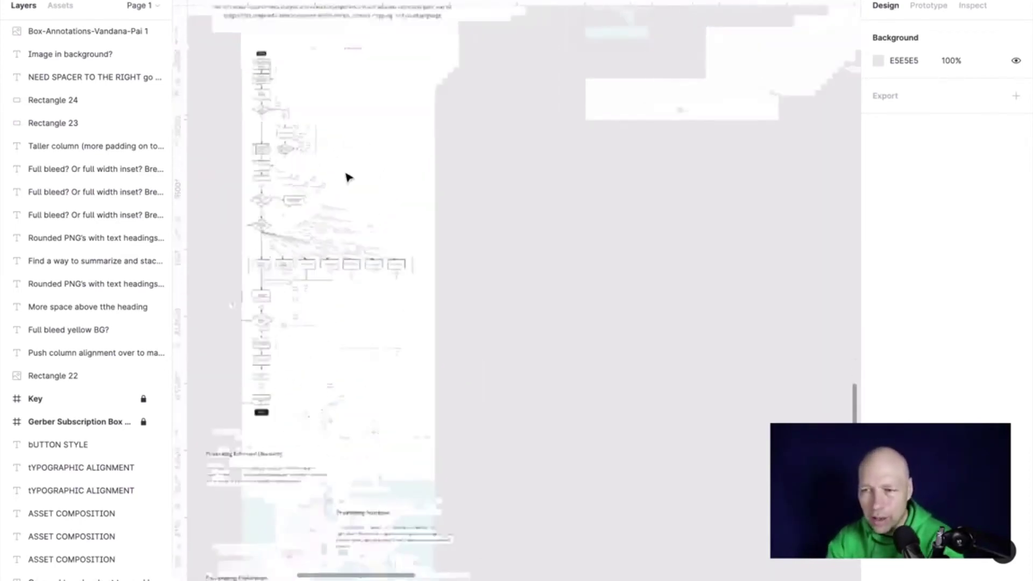
{"action": "scroll", "coordinate": [324, 194], "scroll_direction": "down", "scroll_amount": 3}
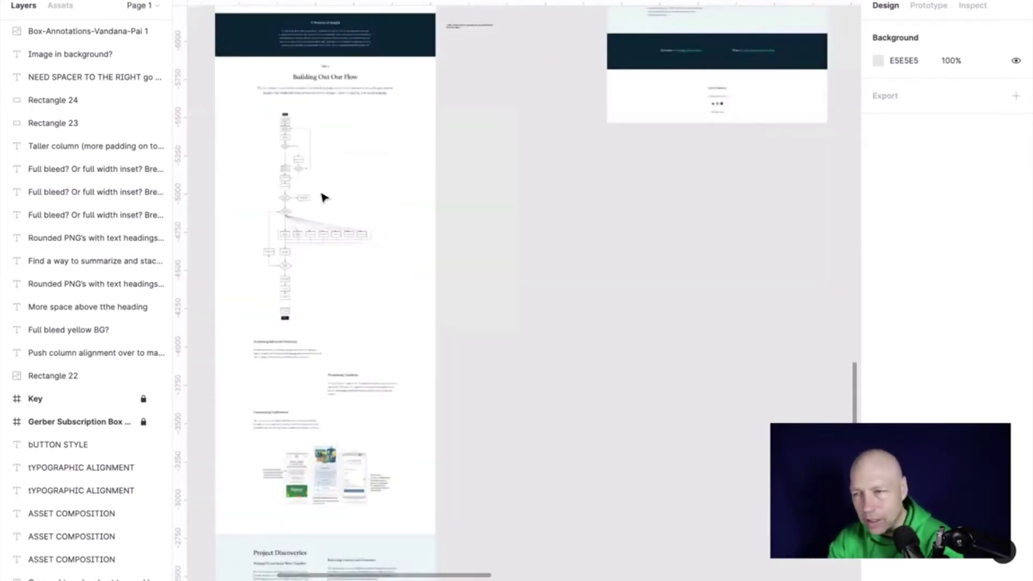
{"action": "scroll", "coordinate": [323, 198], "scroll_direction": "down", "scroll_amount": 3}
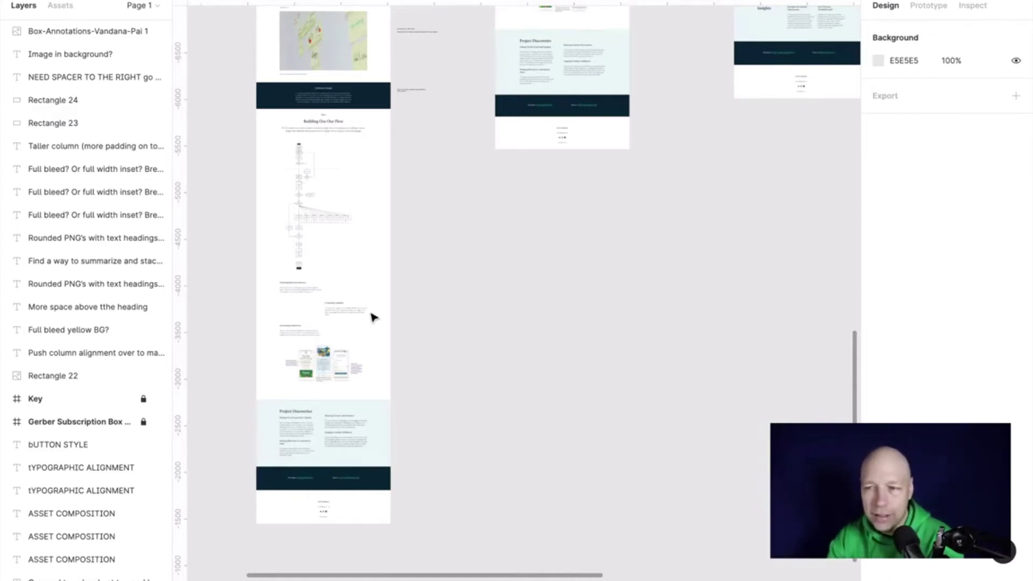
{"action": "scroll", "coordinate": [395, 191], "scroll_direction": "up", "scroll_amount": 5}
{"action": "scroll", "coordinate": [395, 192], "scroll_direction": "right", "scroll_amount": 3}
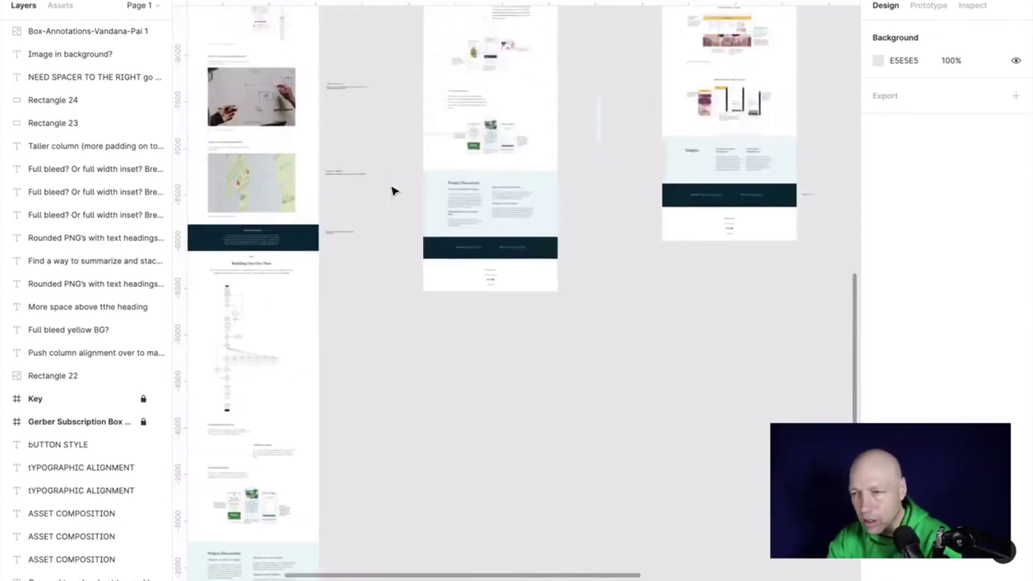
{"action": "scroll", "coordinate": [395, 192], "scroll_direction": "up", "scroll_amount": 6}
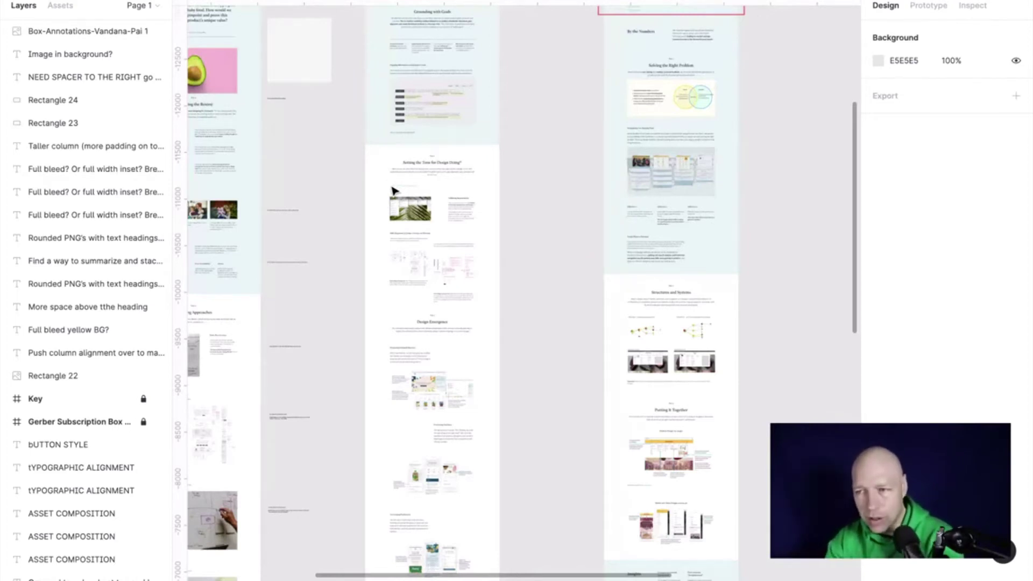
{"action": "scroll", "coordinate": [395, 192], "scroll_direction": "up", "scroll_amount": 4}
{"action": "scroll", "coordinate": [392, 190], "scroll_direction": "right", "scroll_amount": 6}
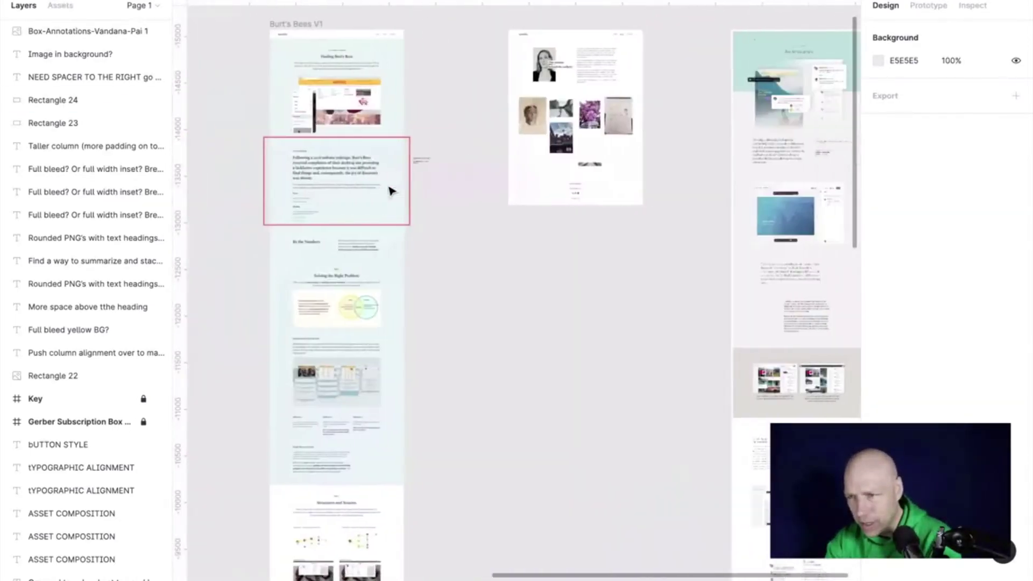
Browse the about page's portrait and photo collage, then move to the teal Box Annotations frame
{"action": "scroll", "coordinate": [391, 191], "scroll_direction": "right", "scroll_amount": 4}
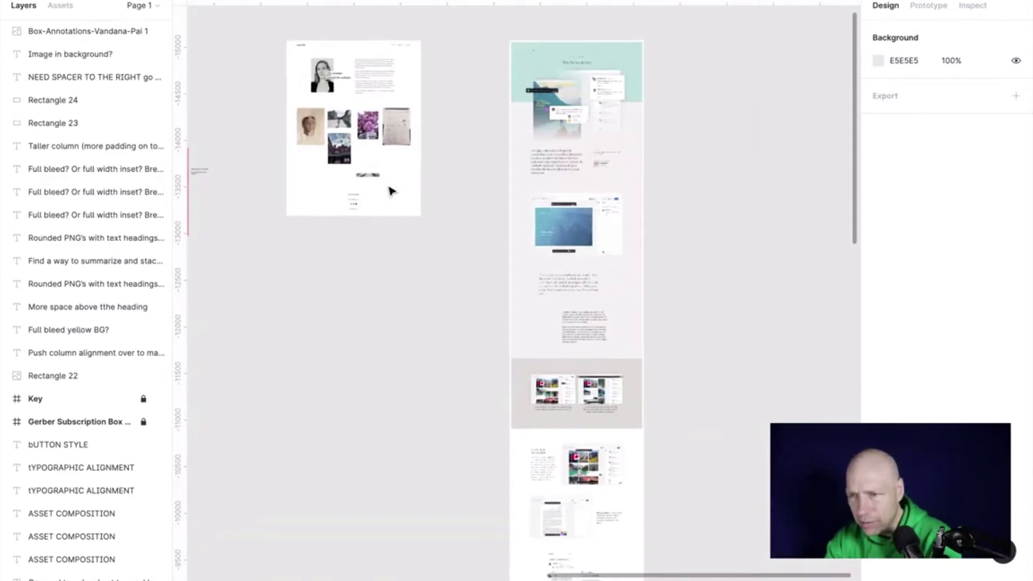
{"action": "scroll", "coordinate": [349, 69], "scroll_direction": "up", "scroll_amount": 6}
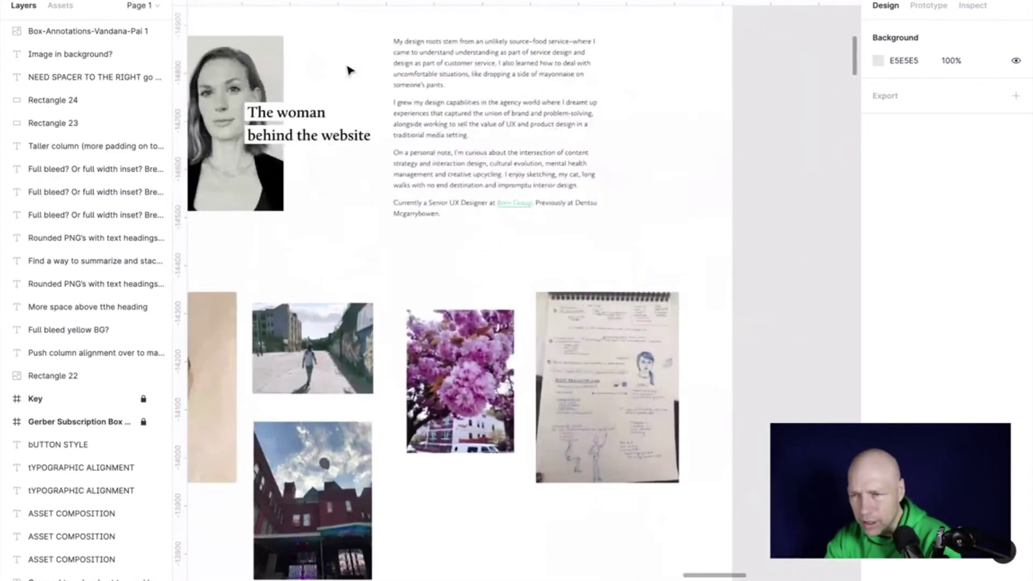
{"action": "scroll", "coordinate": [348, 70], "scroll_direction": "down", "scroll_amount": 3}
{"action": "scroll", "coordinate": [349, 70], "scroll_direction": "up", "scroll_amount": 1}
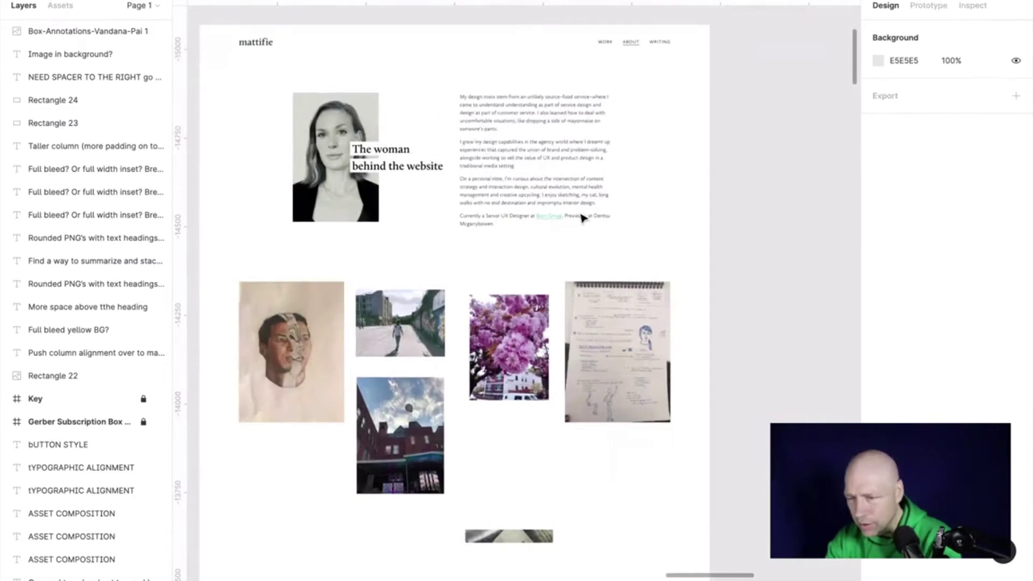
{"action": "scroll", "coordinate": [591, 252], "scroll_direction": "down", "scroll_amount": 3}
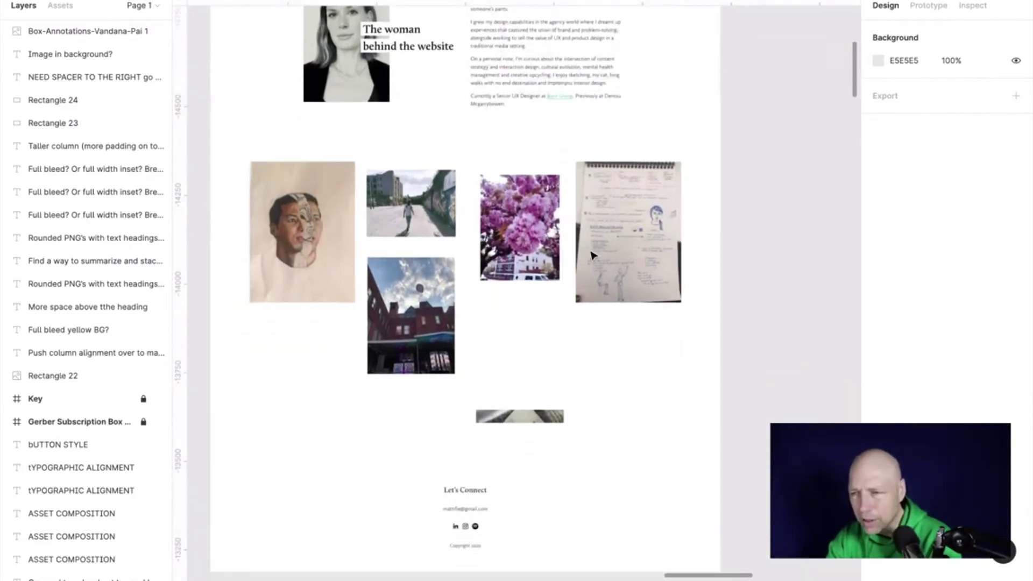
{"action": "scroll", "coordinate": [592, 254], "scroll_direction": "down", "scroll_amount": 3}
{"action": "scroll", "coordinate": [592, 254], "scroll_direction": "up", "scroll_amount": 7}
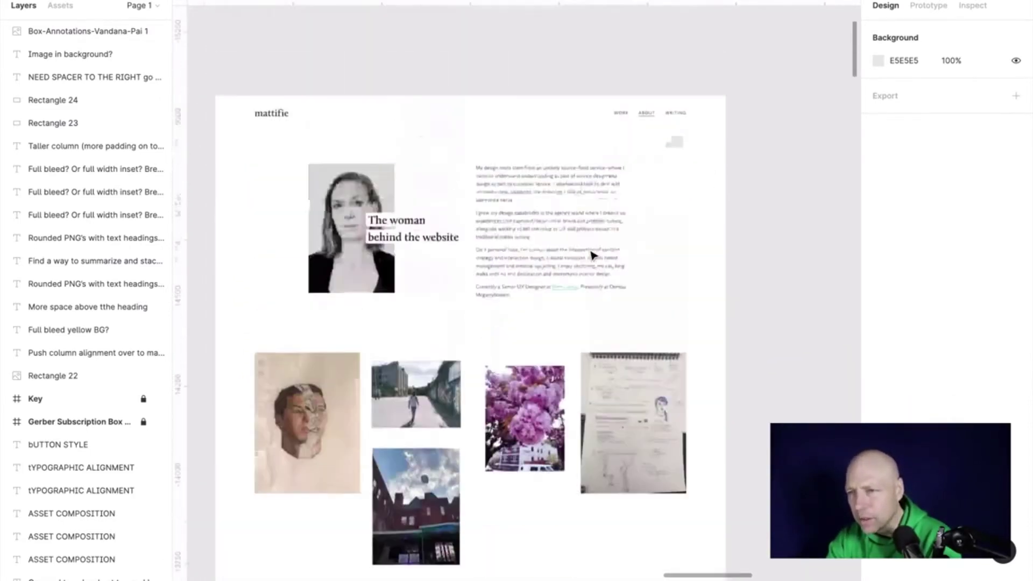
{"action": "scroll", "coordinate": [593, 256], "scroll_direction": "down", "scroll_amount": 2}
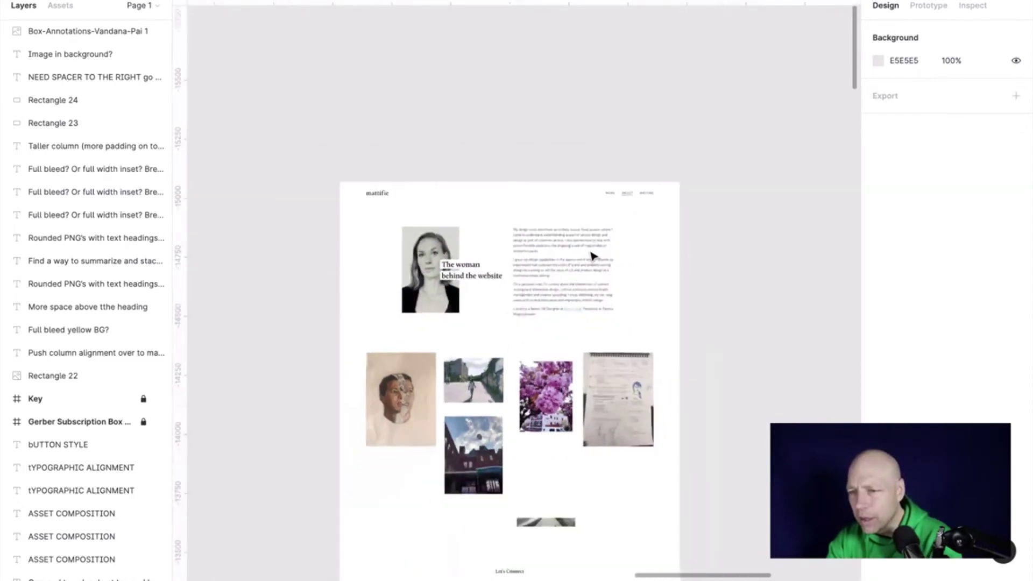
{"action": "scroll", "coordinate": [593, 256], "scroll_direction": "up", "scroll_amount": 3}
{"action": "scroll", "coordinate": [592, 255], "scroll_direction": "down", "scroll_amount": 3}
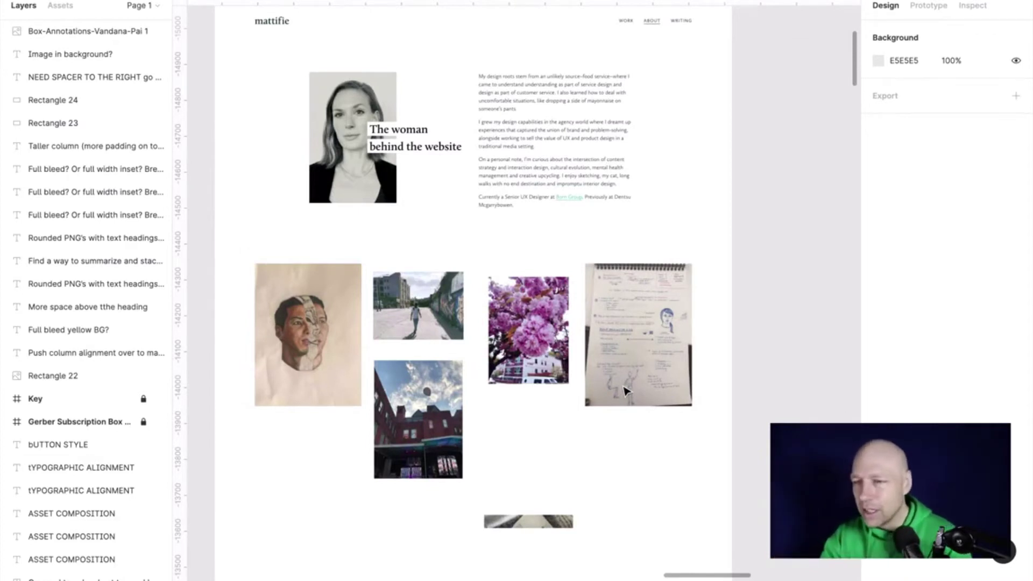
{"action": "scroll", "coordinate": [626, 391], "scroll_direction": "down", "scroll_amount": 5}
{"action": "scroll", "coordinate": [626, 391], "scroll_direction": "left", "scroll_amount": 3}
{"action": "scroll", "coordinate": [626, 391], "scroll_direction": "right", "scroll_amount": 8}
Zoom out to show all page columns, Homepage V1 through Burt's Bees V1, with titles
{"action": "scroll", "coordinate": [626, 392], "scroll_direction": "up", "scroll_amount": 3}
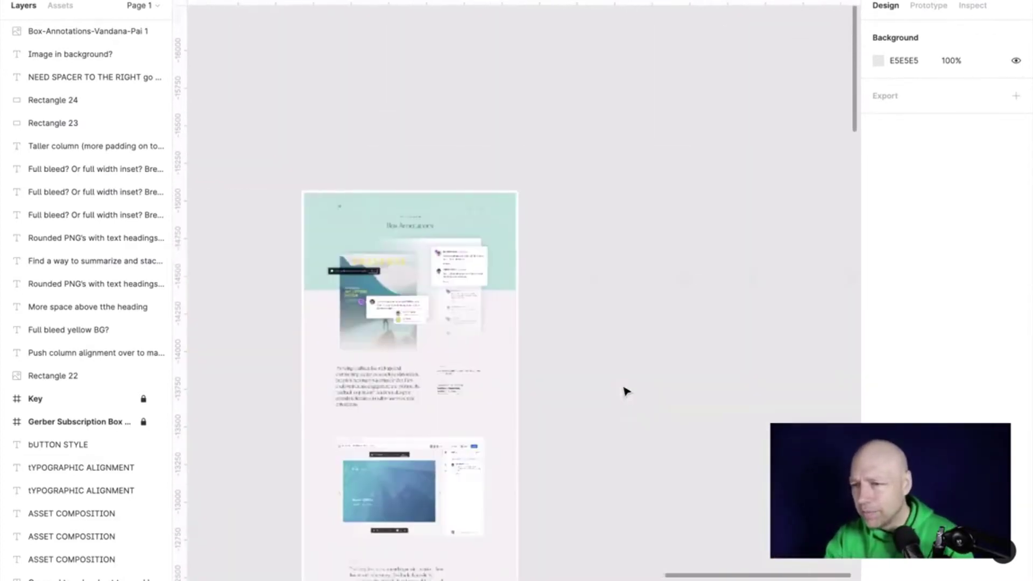
{"action": "scroll", "coordinate": [491, 235], "scroll_direction": "down", "scroll_amount": 5}
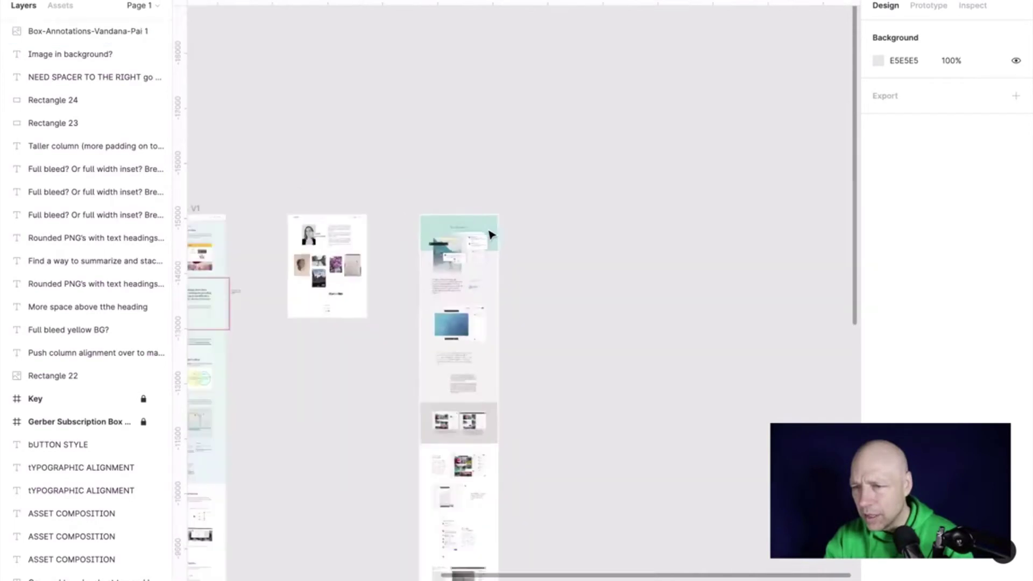
{"action": "scroll", "coordinate": [491, 235], "scroll_direction": "up", "scroll_amount": 3}
{"action": "scroll", "coordinate": [490, 235], "scroll_direction": "left", "scroll_amount": 3}
{"action": "scroll", "coordinate": [491, 235], "scroll_direction": "down", "scroll_amount": 5}
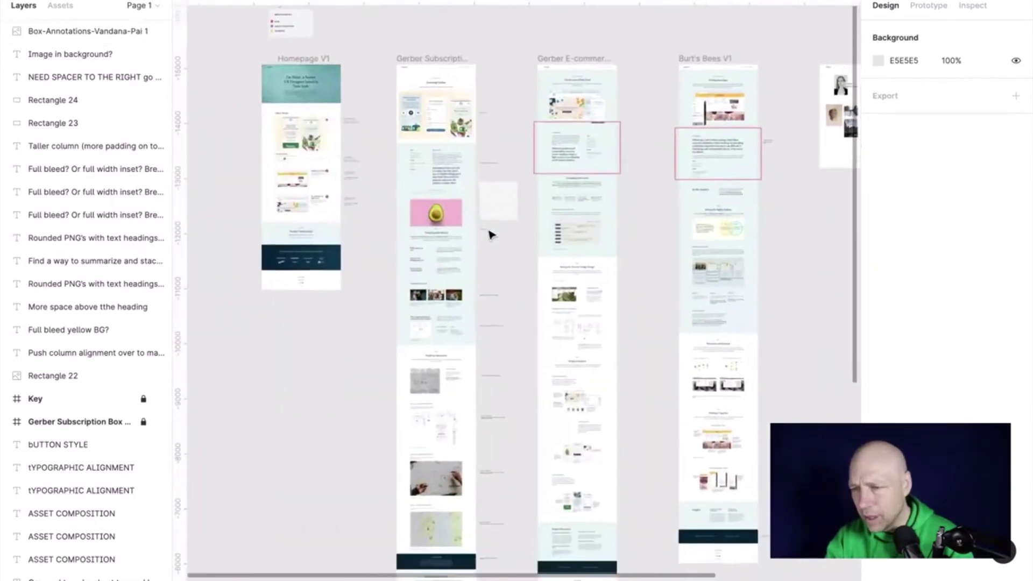
{"action": "scroll", "coordinate": [491, 236], "scroll_direction": "down", "scroll_amount": 1}
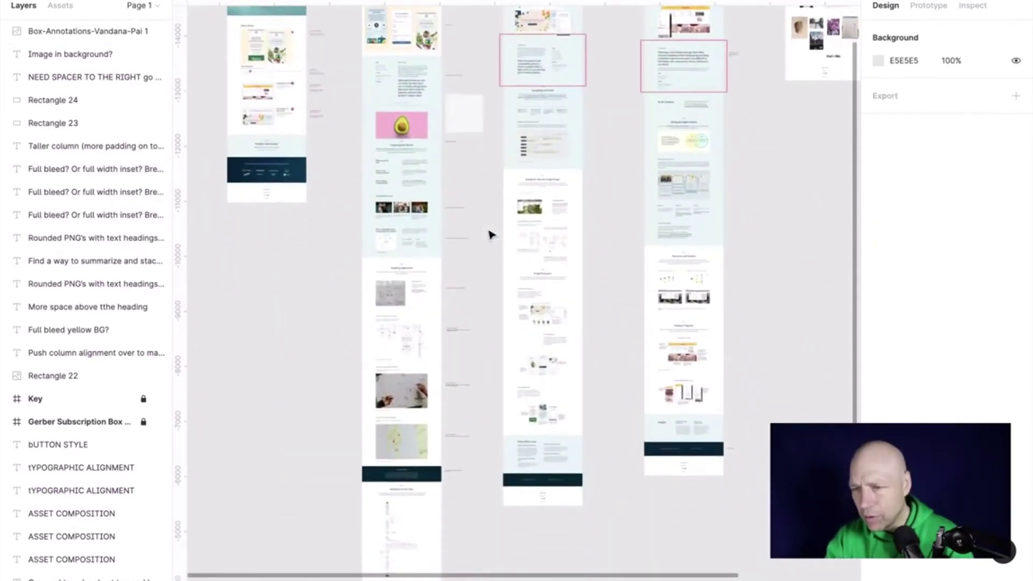
{"action": "scroll", "coordinate": [491, 235], "scroll_direction": "up", "scroll_amount": 2}
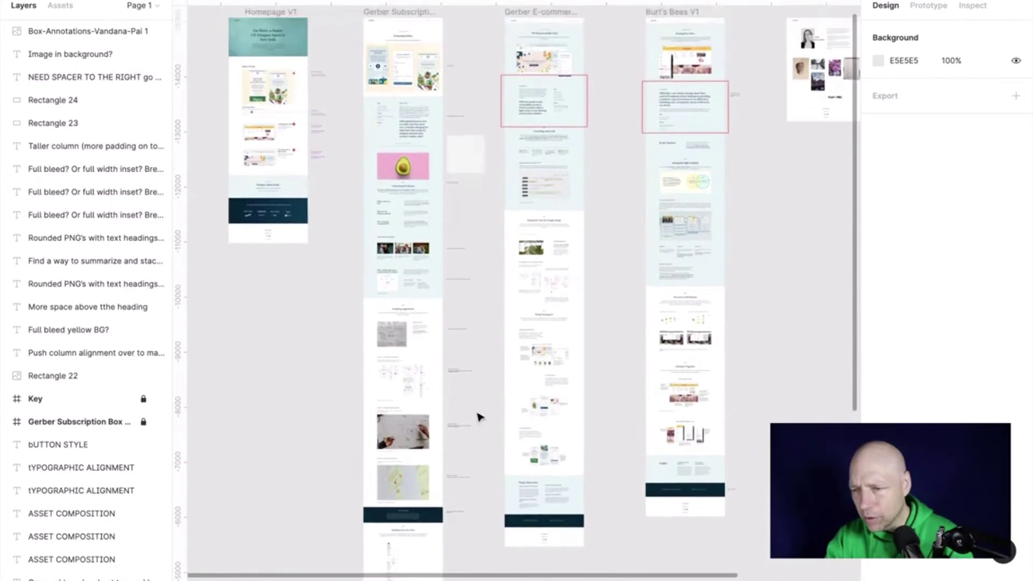
{"action": "scroll", "coordinate": [479, 417], "scroll_direction": "up", "scroll_amount": 1}
{"action": "scroll", "coordinate": [479, 417], "scroll_direction": "right", "scroll_amount": 1}
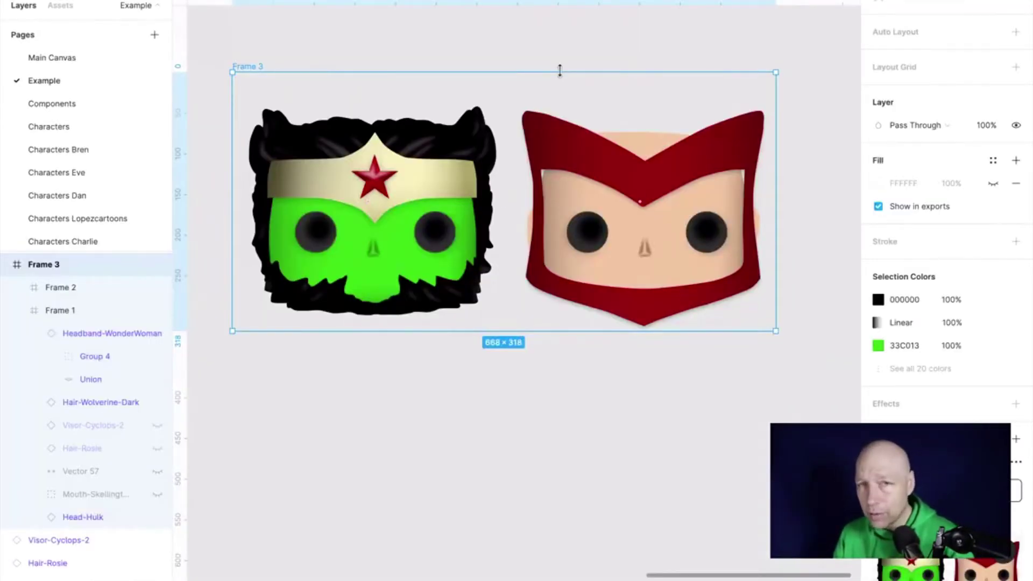
Deselect Frame 3 on the character file's Example page
{"action": "left_click", "coordinate": [487, 35]}
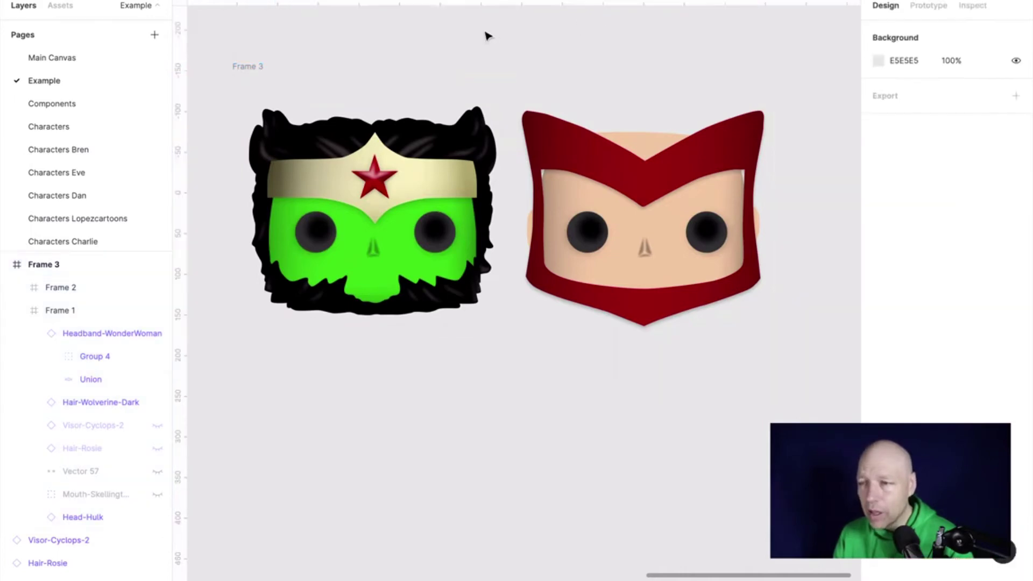
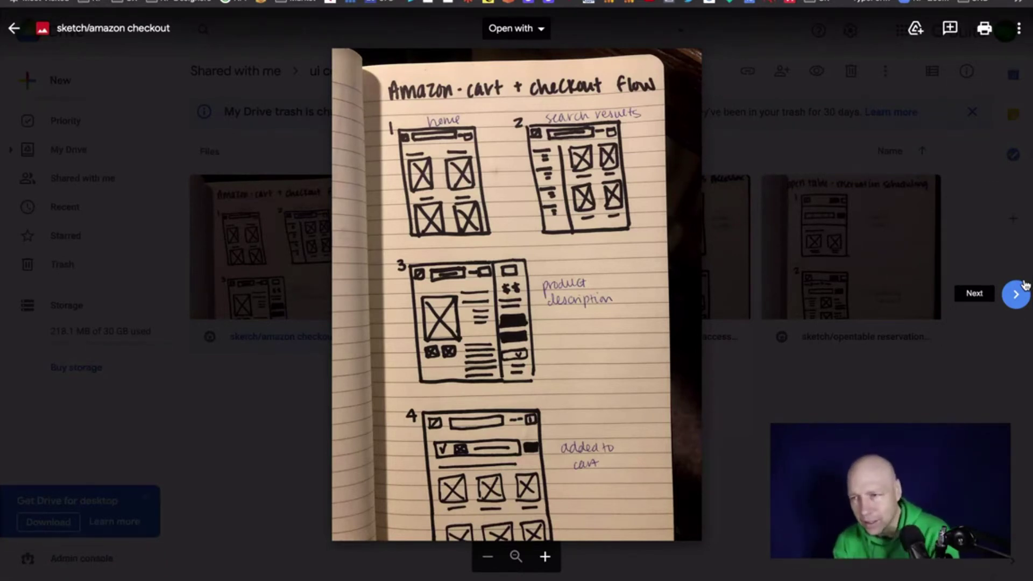
Page through the Drive sketch previews, settling on the Figma create-account sketch
{"action": "left_click", "coordinate": [1017, 296]}
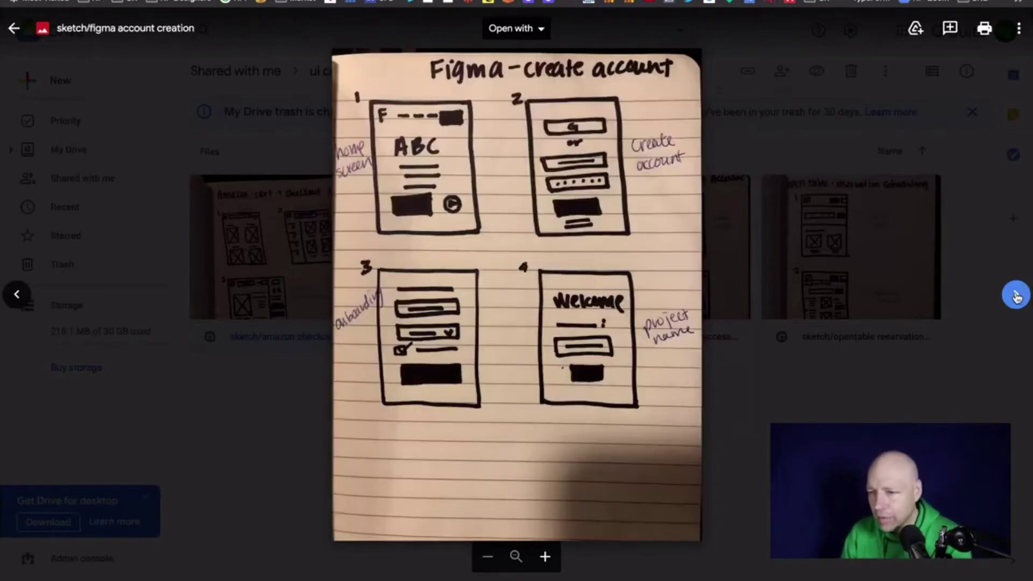
{"action": "left_click", "coordinate": [17, 295]}
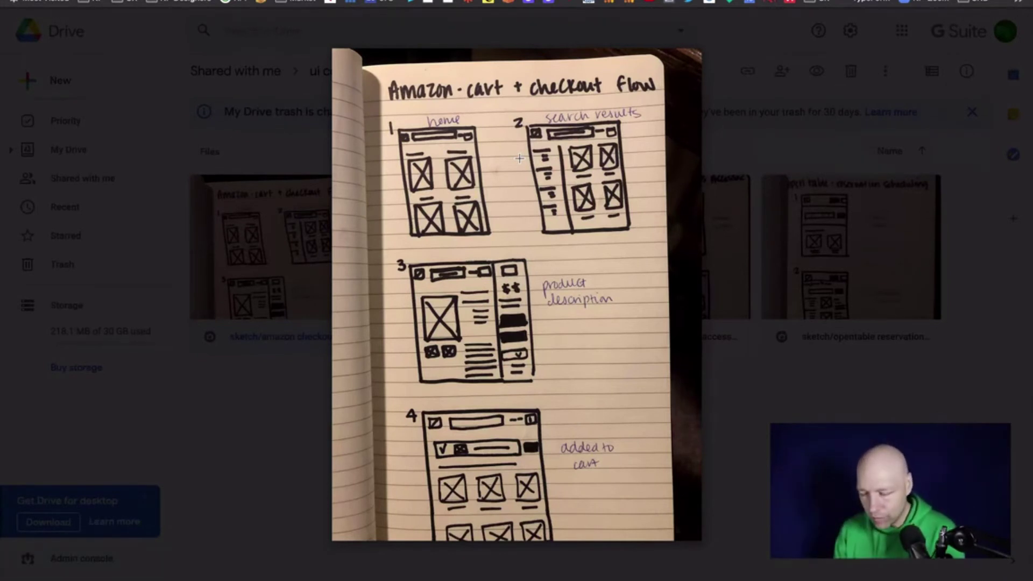
{"action": "key", "text": "Right"}
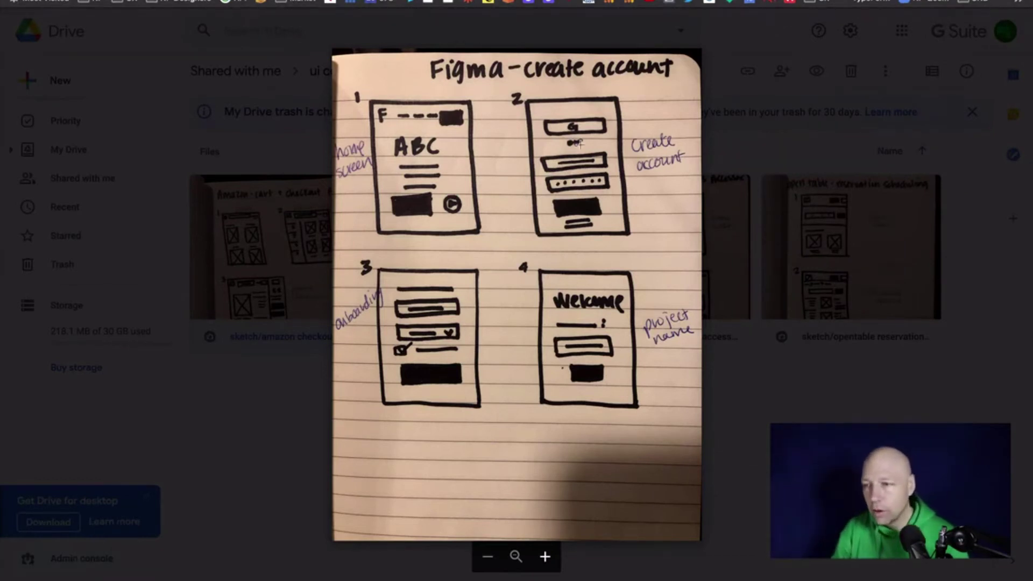
Advance the Drive preview to the Frank + Oak Women's Accessories sketch
{"action": "key", "text": "Right"}
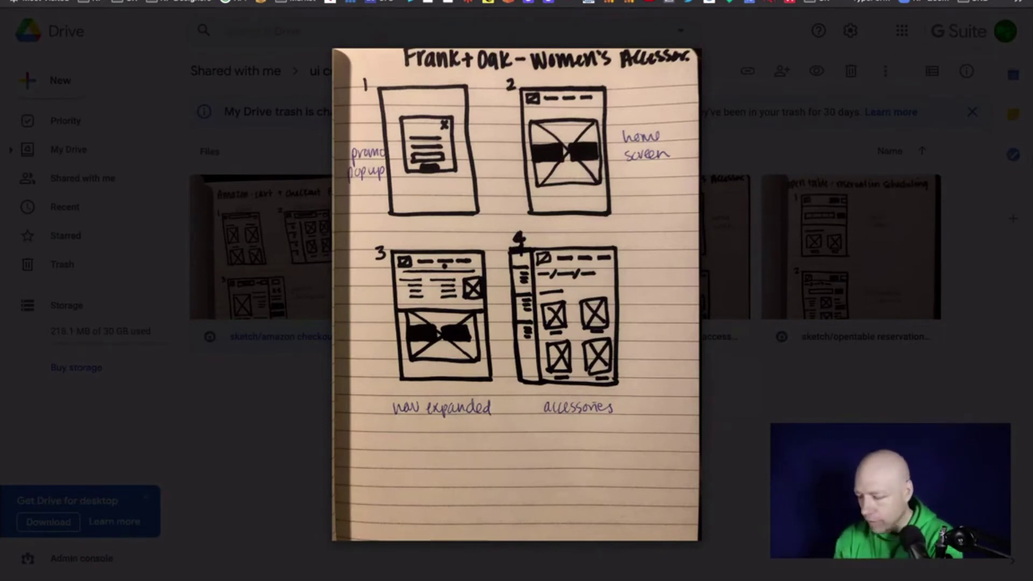
Advance the Drive preview to the OpenTable reservation scheduling sketch
{"action": "key", "text": "Right"}
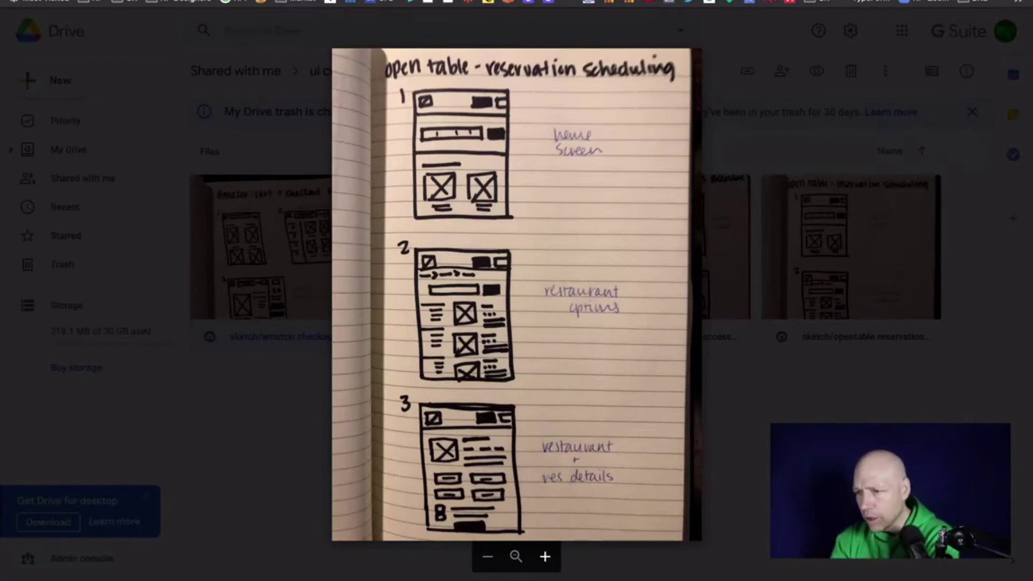
Reopen the OpenTable reservation sketch from the ui course folder, checking the neighbouring Frank + Oak and Figma sketches
{"action": "left_click", "coordinate": [766, 154]}
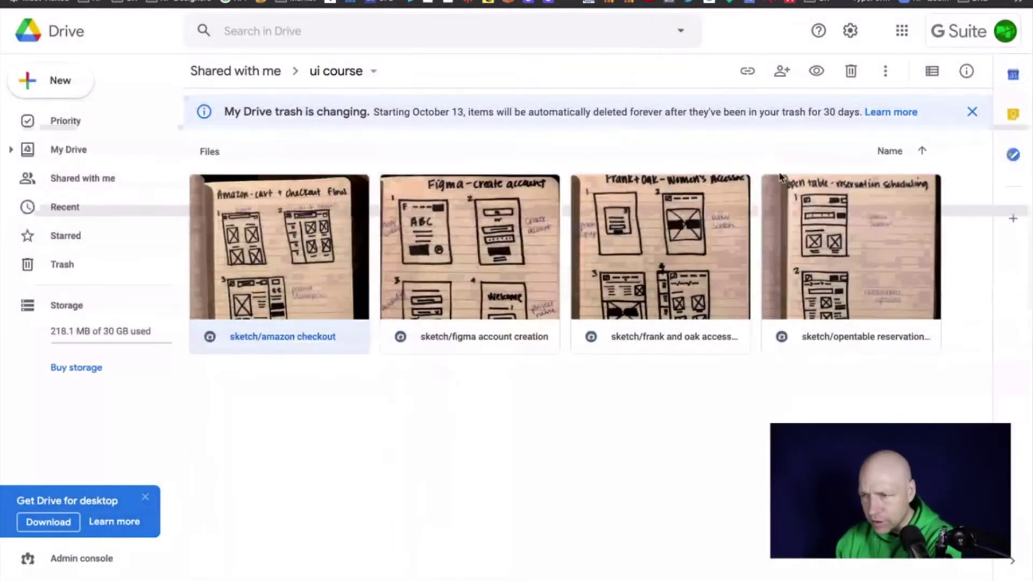
{"action": "double_click", "coordinate": [835, 225]}
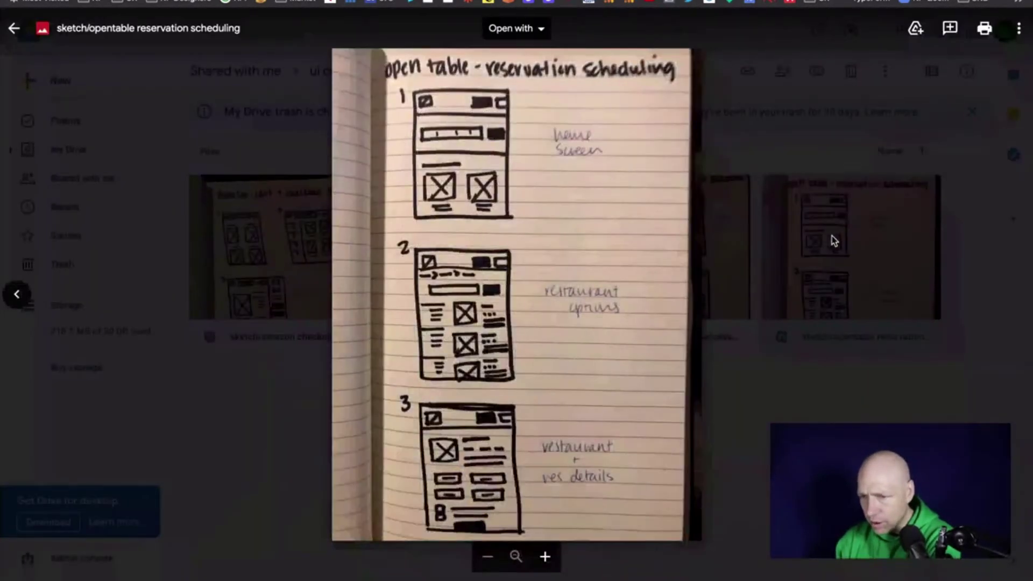
{"action": "left_click", "coordinate": [24, 300]}
{"action": "left_click", "coordinate": [24, 300]}
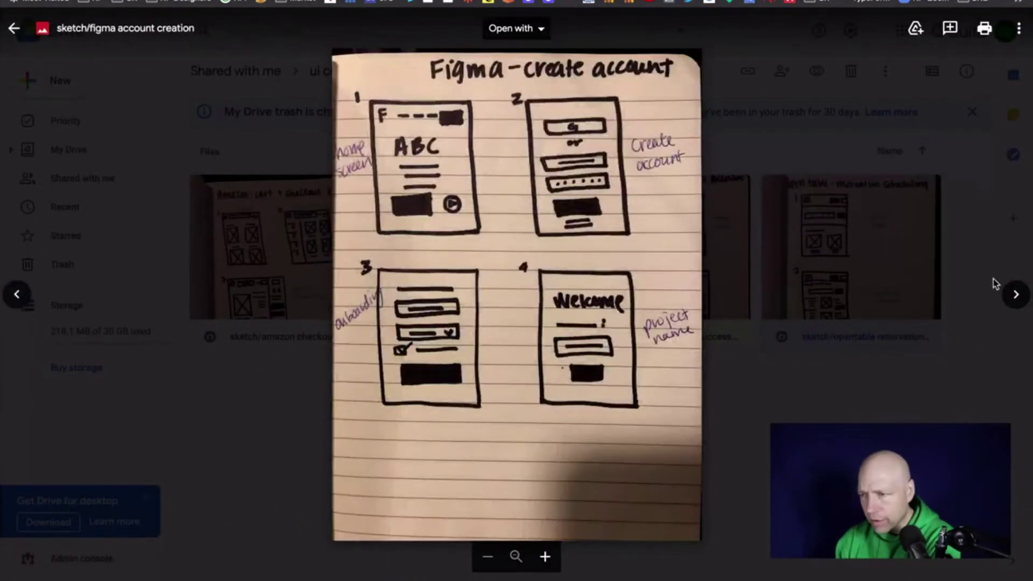
{"action": "left_click", "coordinate": [1015, 294]}
{"action": "left_click", "coordinate": [1015, 291]}
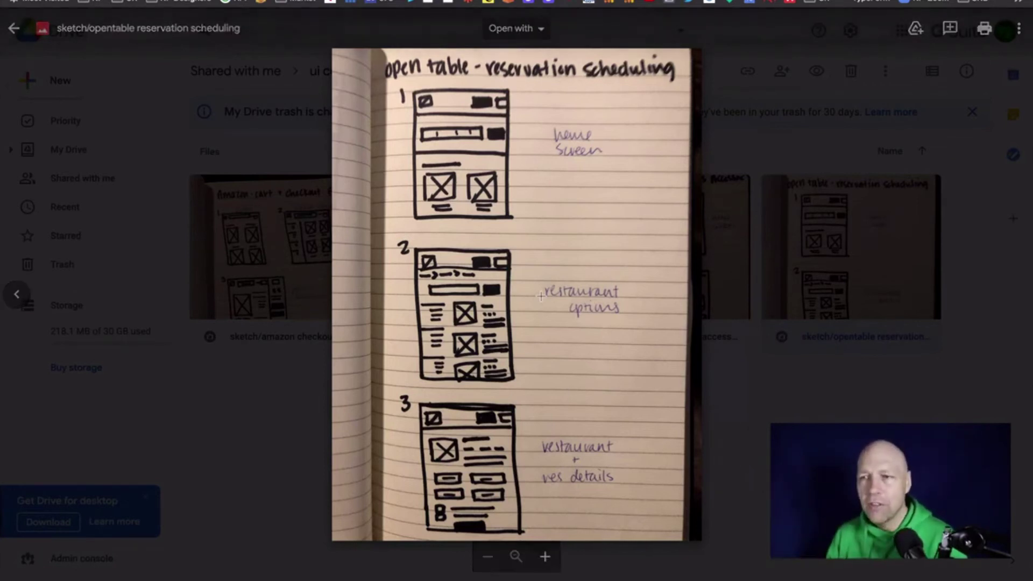
Leave the Drive preview and zoom the User Flows board to 112% on the teacher assignment flow
{"action": "left_click", "coordinate": [277, 294]}
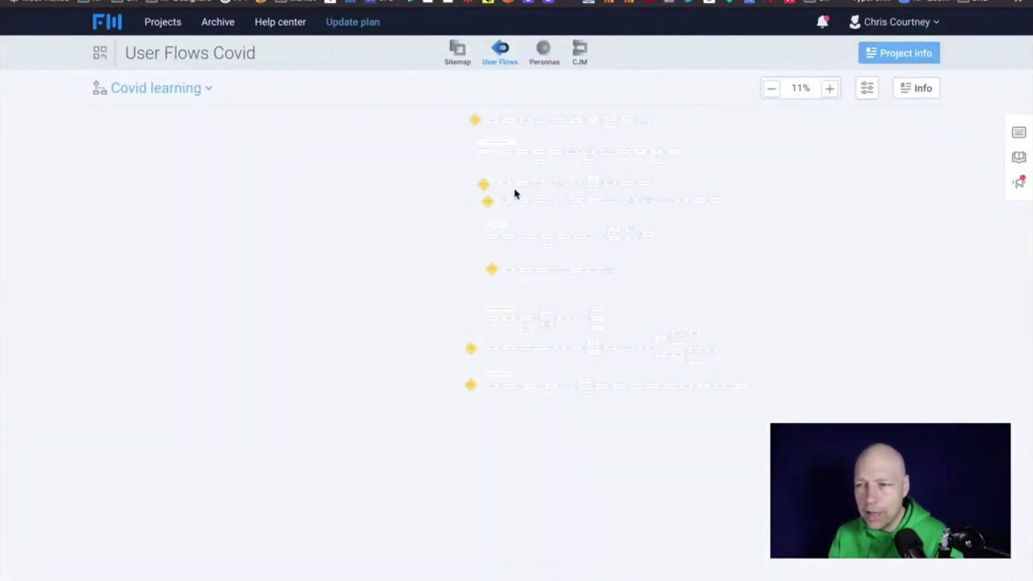
{"action": "scroll", "coordinate": [714, 250], "scroll_direction": "up", "scroll_amount": 3}
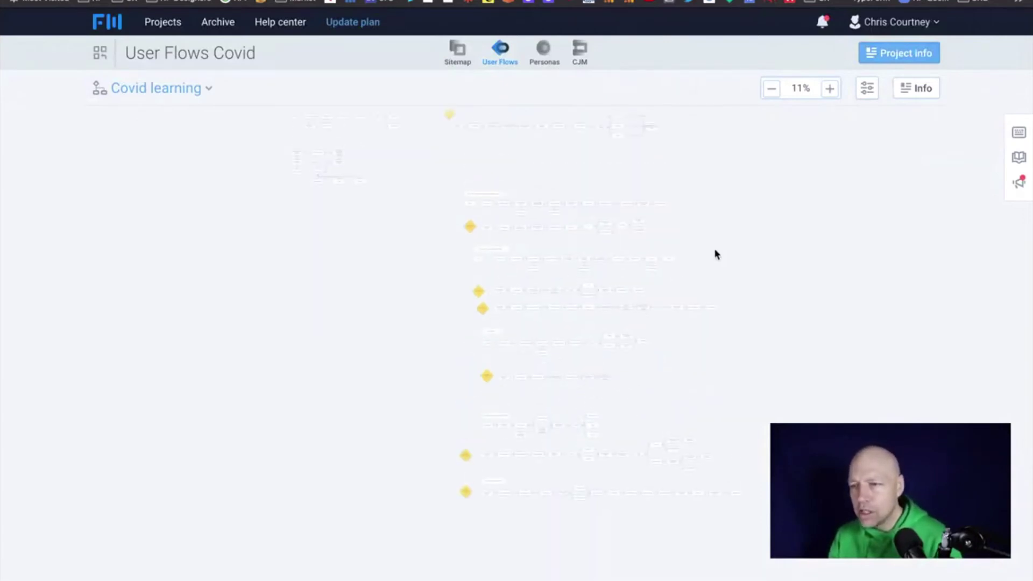
{"action": "scroll", "coordinate": [715, 250], "scroll_direction": "up", "scroll_amount": 2}
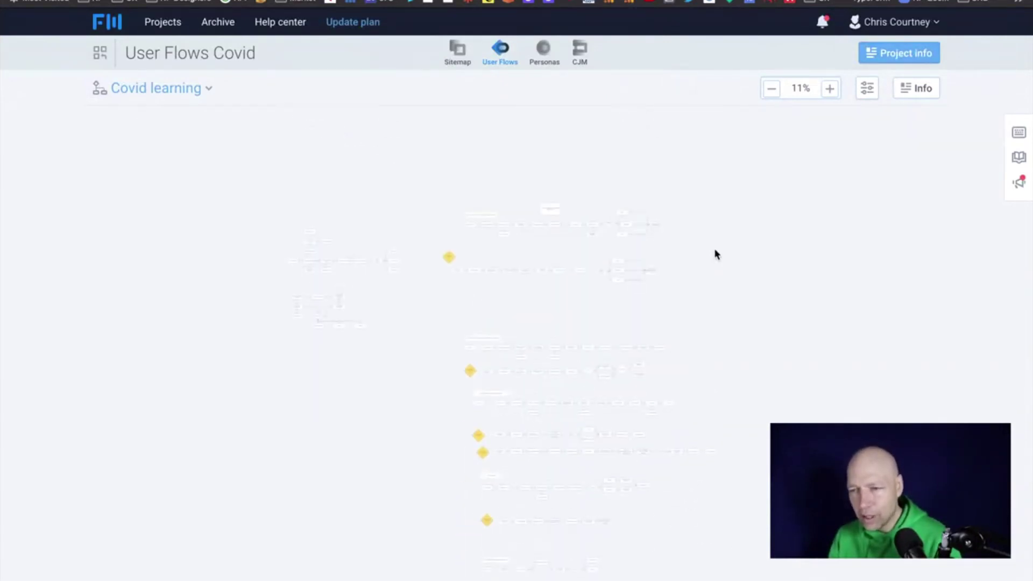
{"action": "scroll", "coordinate": [715, 248], "scroll_direction": "up", "scroll_amount": 10}
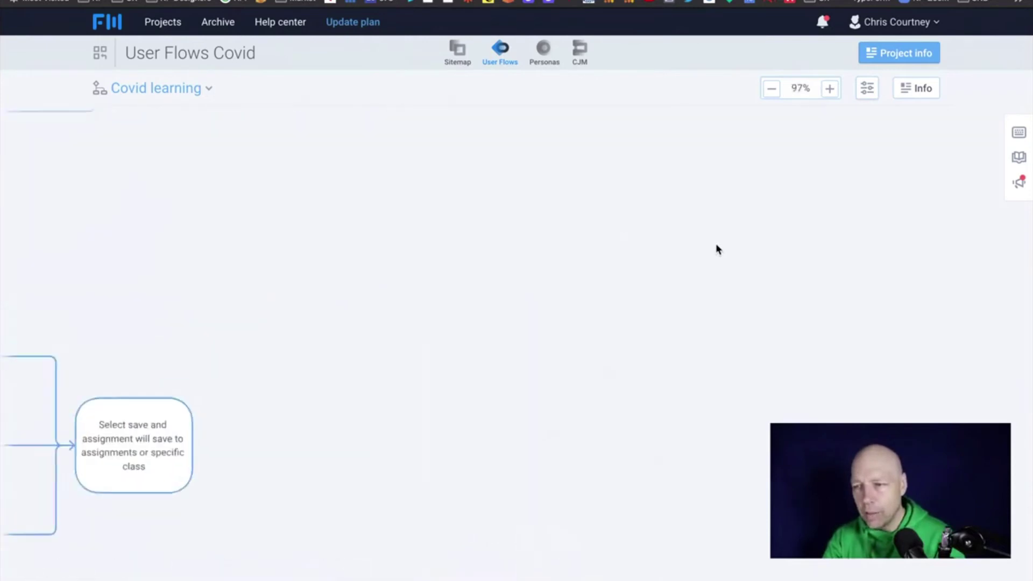
{"action": "scroll", "coordinate": [716, 248], "scroll_direction": "left", "scroll_amount": 20}
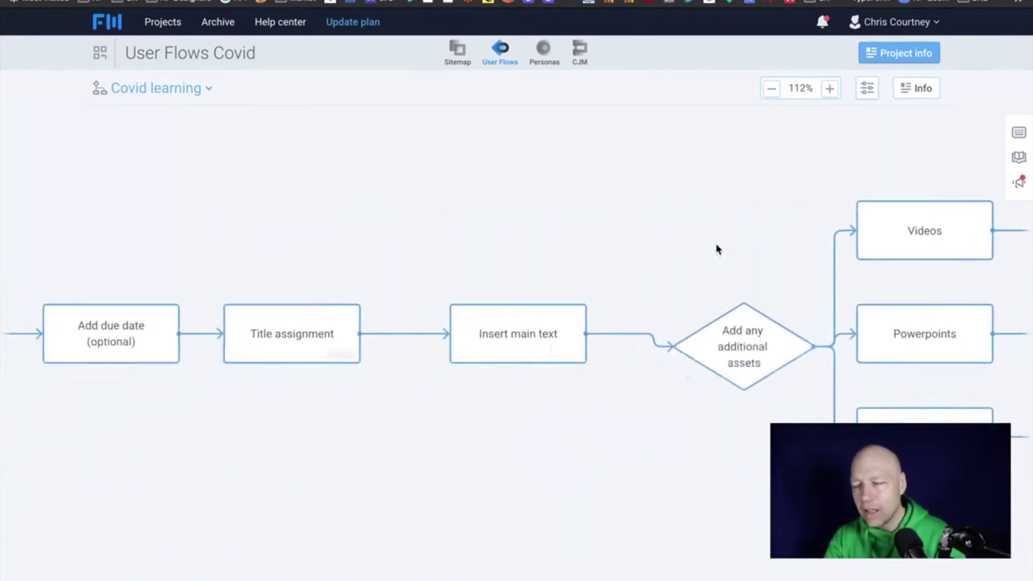
{"action": "scroll", "coordinate": [716, 247], "scroll_direction": "left", "scroll_amount": 15}
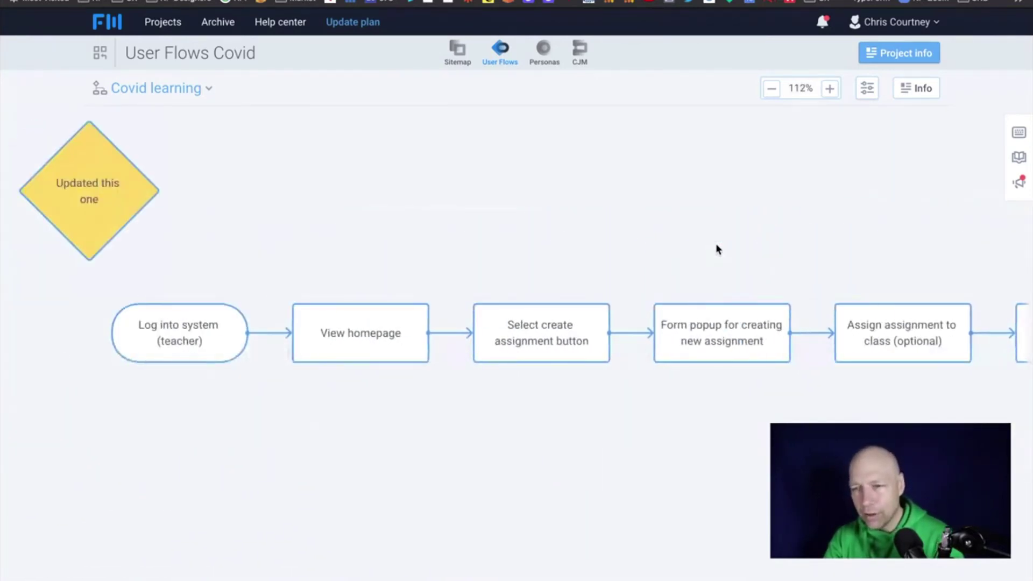
{"action": "scroll", "coordinate": [716, 248], "scroll_direction": "up", "scroll_amount": 8}
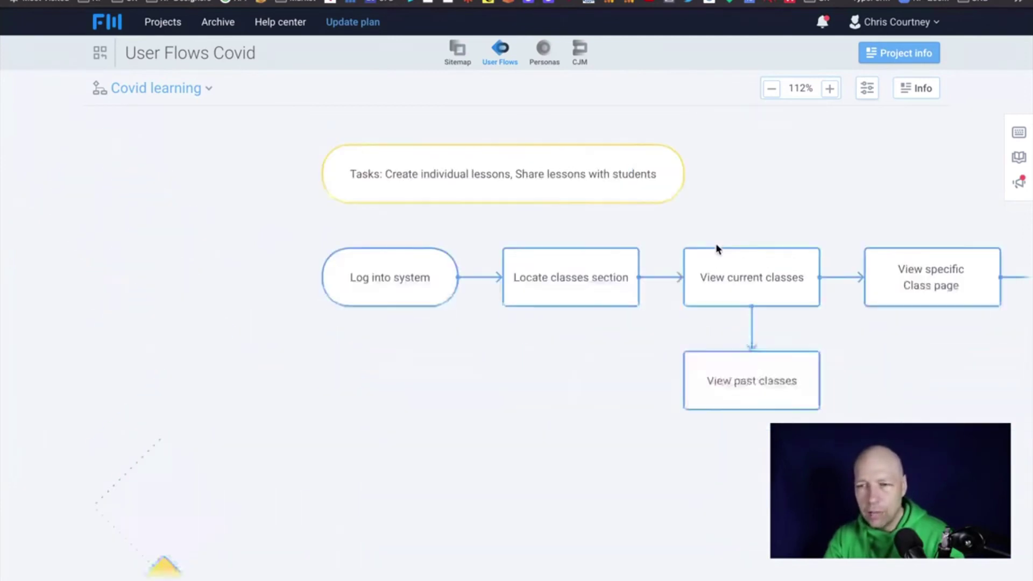
{"action": "scroll", "coordinate": [716, 249], "scroll_direction": "down", "scroll_amount": 8}
{"action": "scroll", "coordinate": [716, 249], "scroll_direction": "right", "scroll_amount": 3}
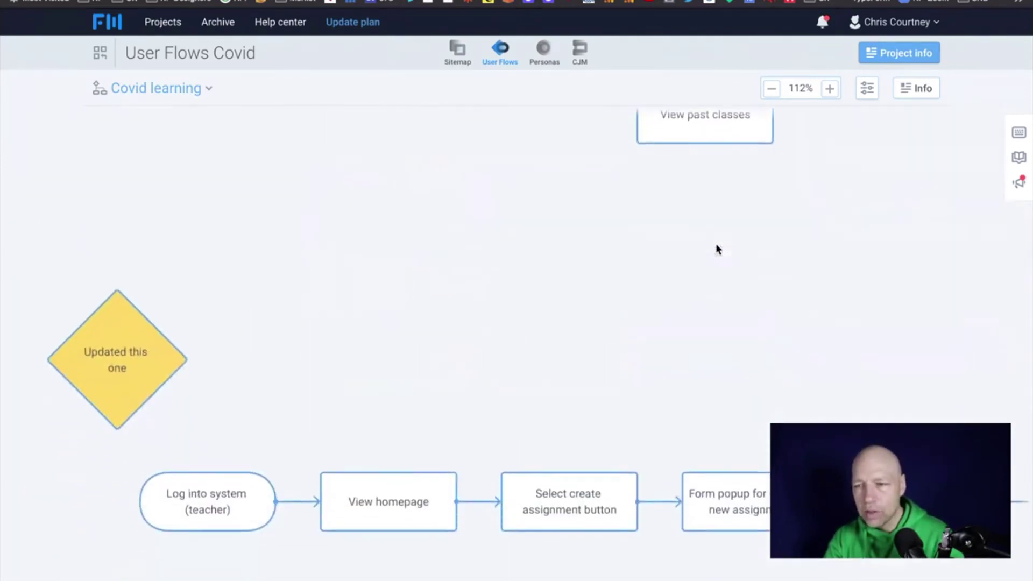
{"action": "scroll", "coordinate": [716, 245], "scroll_direction": "down", "scroll_amount": 3}
{"action": "scroll", "coordinate": [715, 244], "scroll_direction": "right", "scroll_amount": 2}
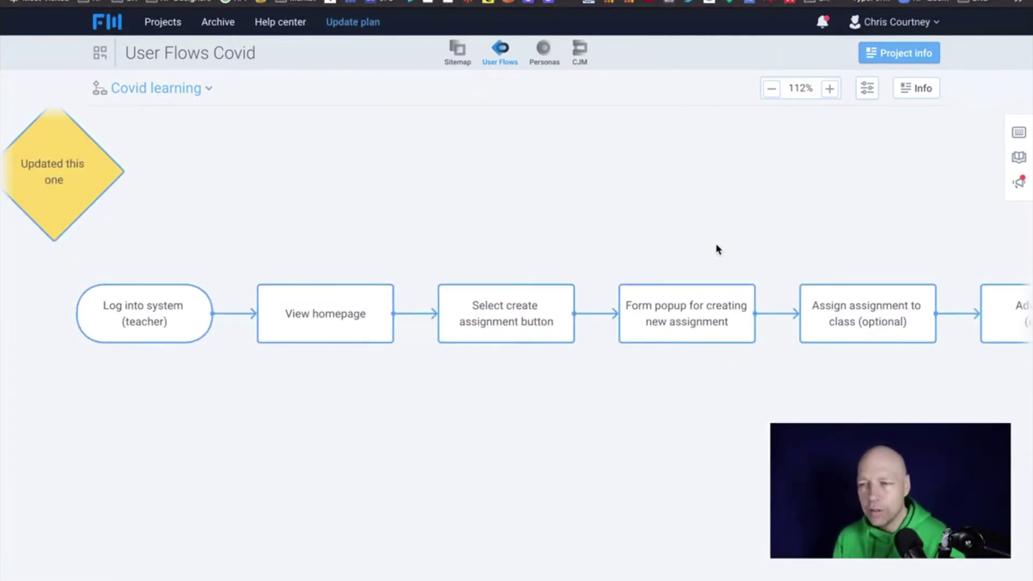
{"action": "scroll", "coordinate": [786, 293], "scroll_direction": "right", "scroll_amount": 1}
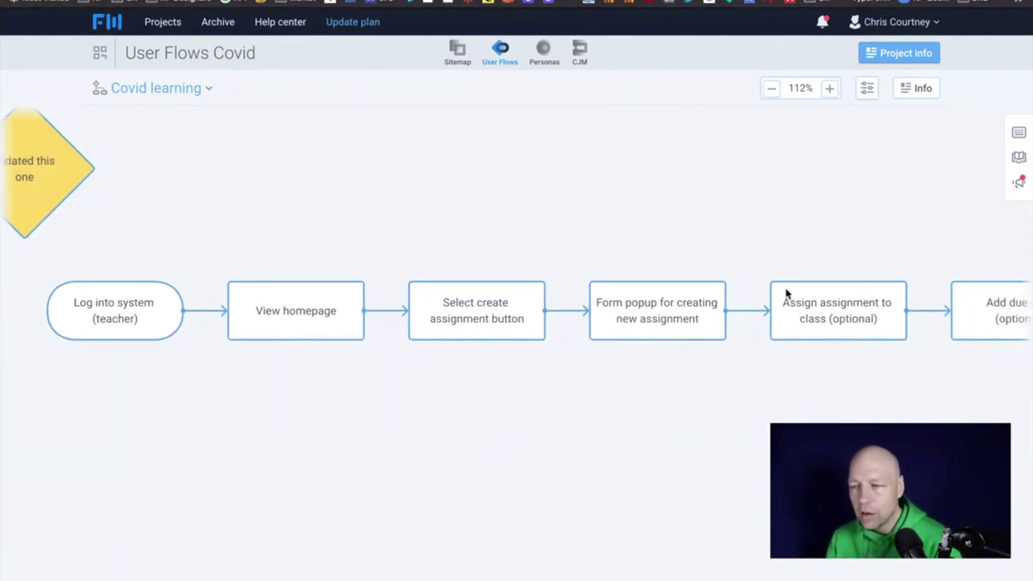
{"action": "scroll", "coordinate": [786, 294], "scroll_direction": "right", "scroll_amount": 5}
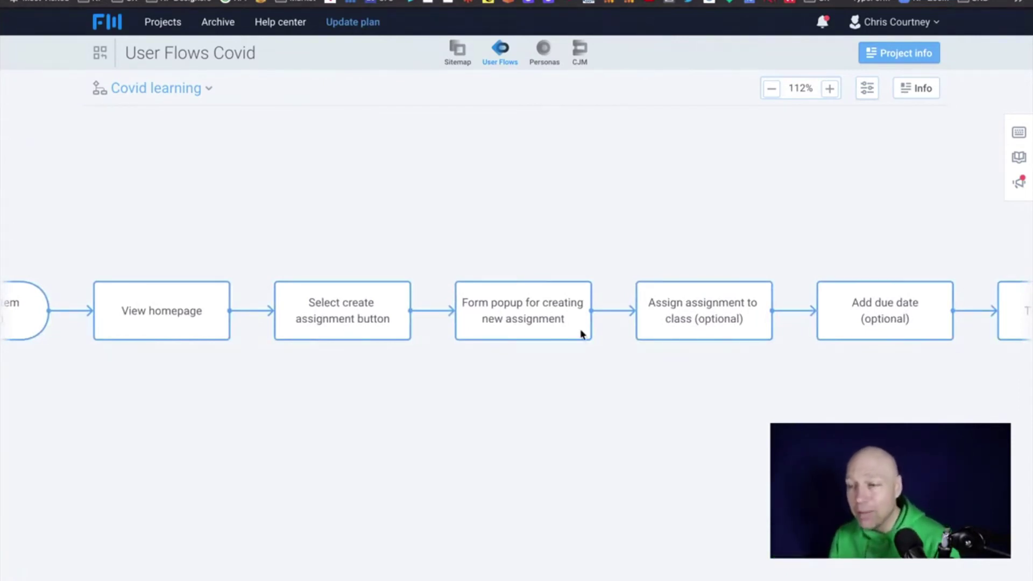
{"action": "scroll", "coordinate": [581, 332], "scroll_direction": "down", "scroll_amount": 1}
{"action": "scroll", "coordinate": [570, 332], "scroll_direction": "right", "scroll_amount": 6}
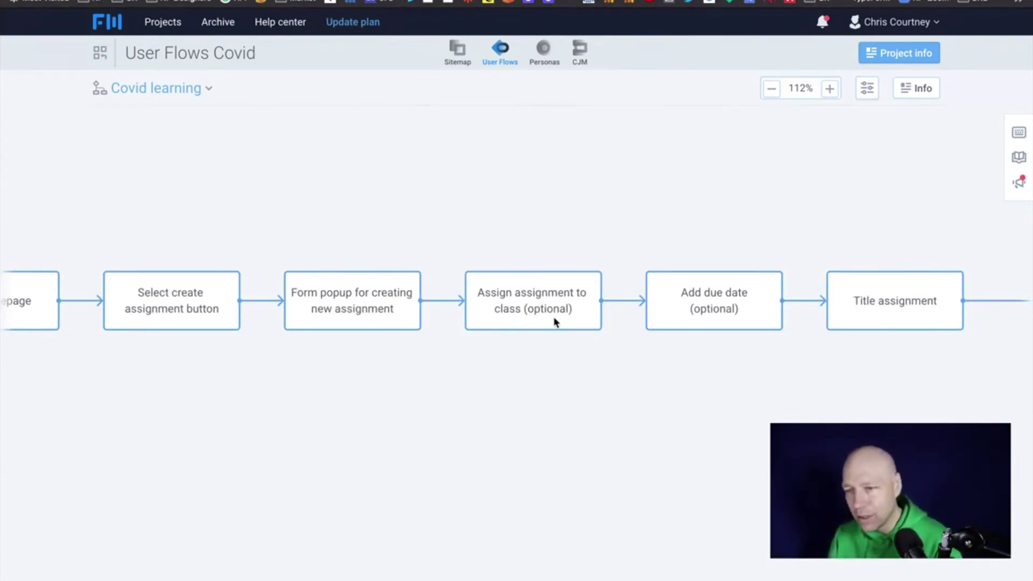
{"action": "scroll", "coordinate": [560, 321], "scroll_direction": "right", "scroll_amount": 5}
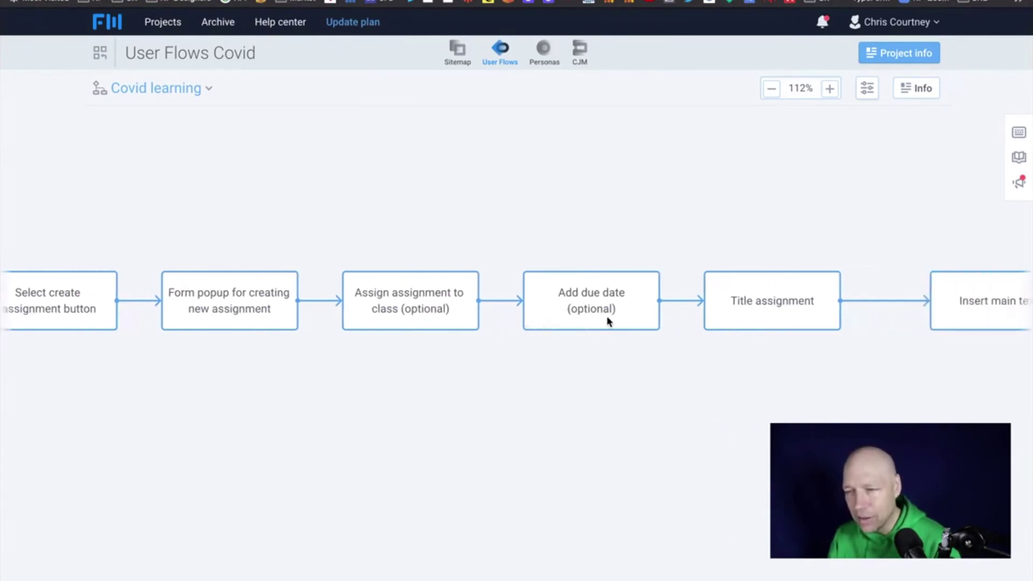
{"action": "scroll", "coordinate": [611, 322], "scroll_direction": "right", "scroll_amount": 10}
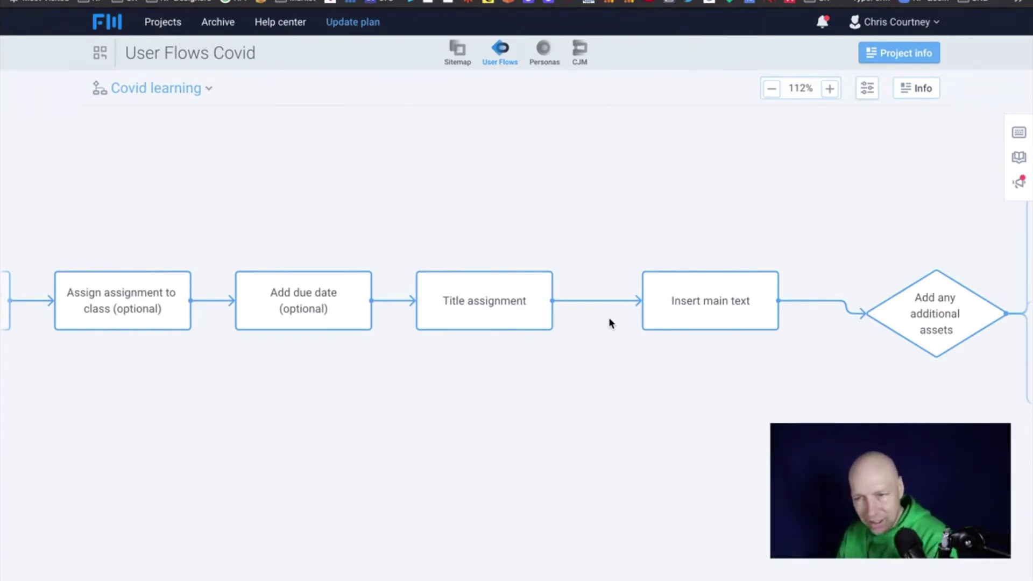
{"action": "scroll", "coordinate": [609, 319], "scroll_direction": "left", "scroll_amount": 3}
{"action": "scroll", "coordinate": [644, 325], "scroll_direction": "left", "scroll_amount": 7}
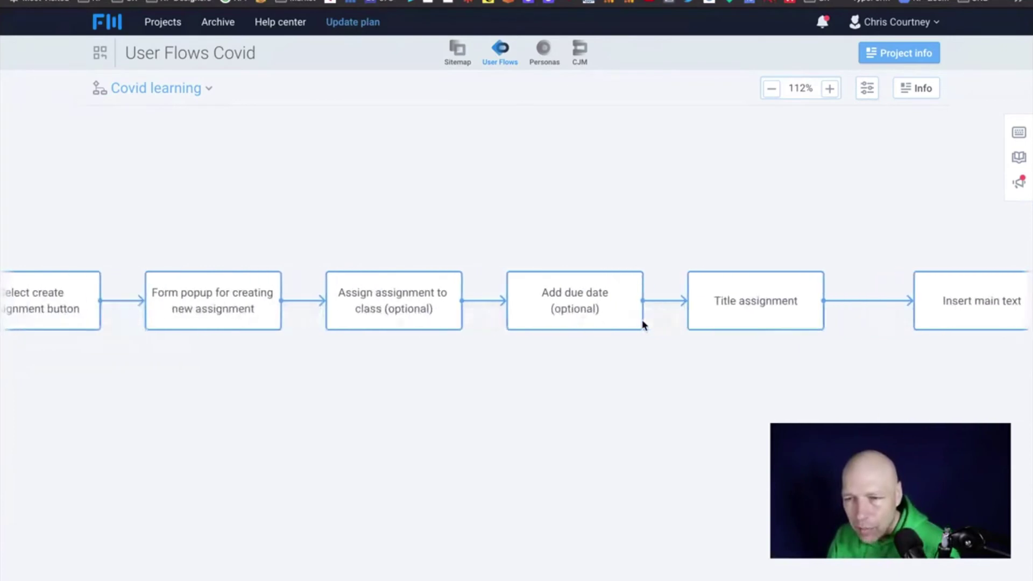
{"action": "scroll", "coordinate": [643, 325], "scroll_direction": "right", "scroll_amount": 7}
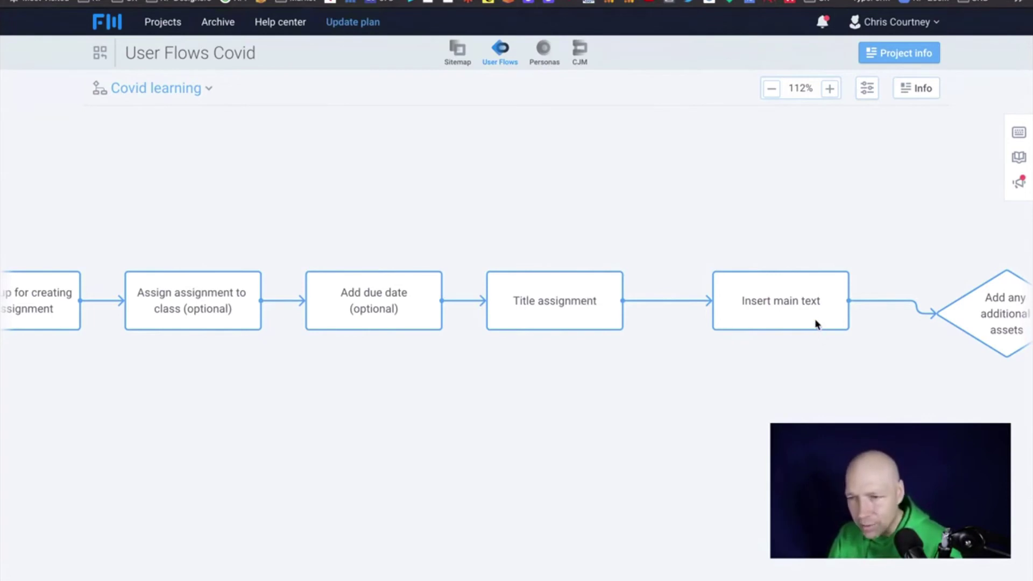
{"action": "scroll", "coordinate": [812, 312], "scroll_direction": "right", "scroll_amount": 8}
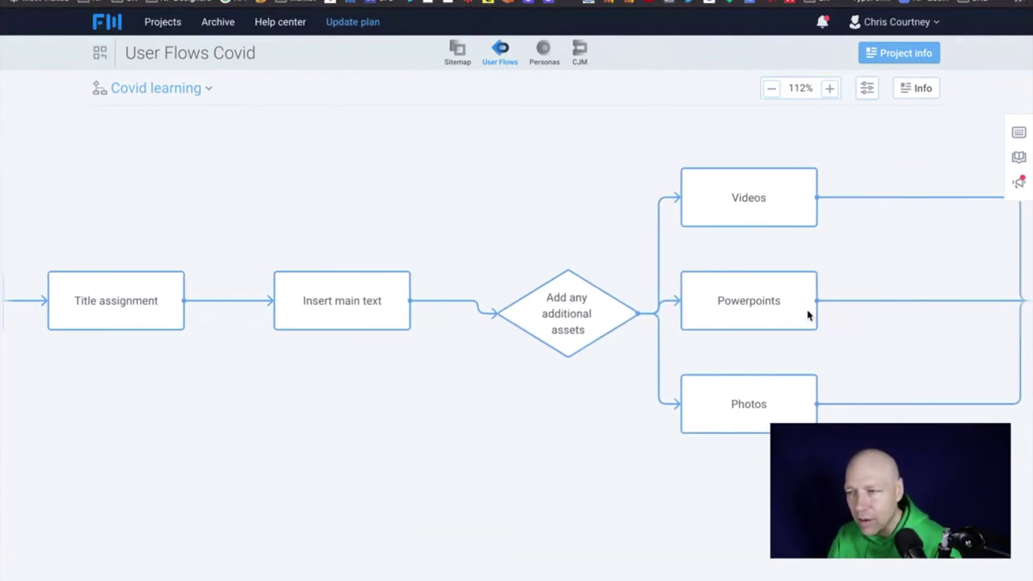
Pan along the teacher flow, then zoom out to 61% and move down to the student turn-in flow
{"action": "scroll", "coordinate": [810, 315], "scroll_direction": "right", "scroll_amount": 4}
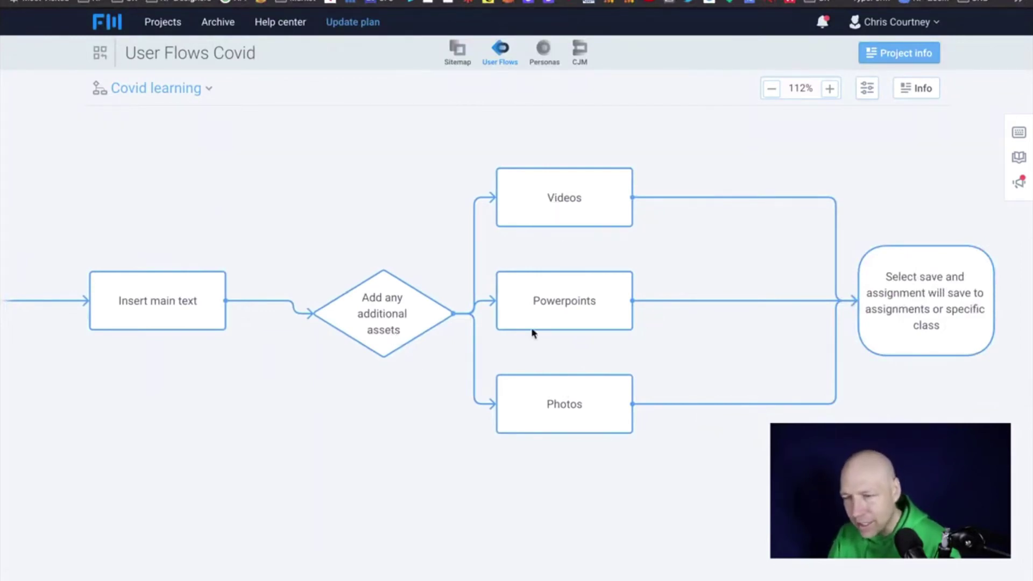
{"action": "scroll", "coordinate": [531, 328], "scroll_direction": "left", "scroll_amount": 15}
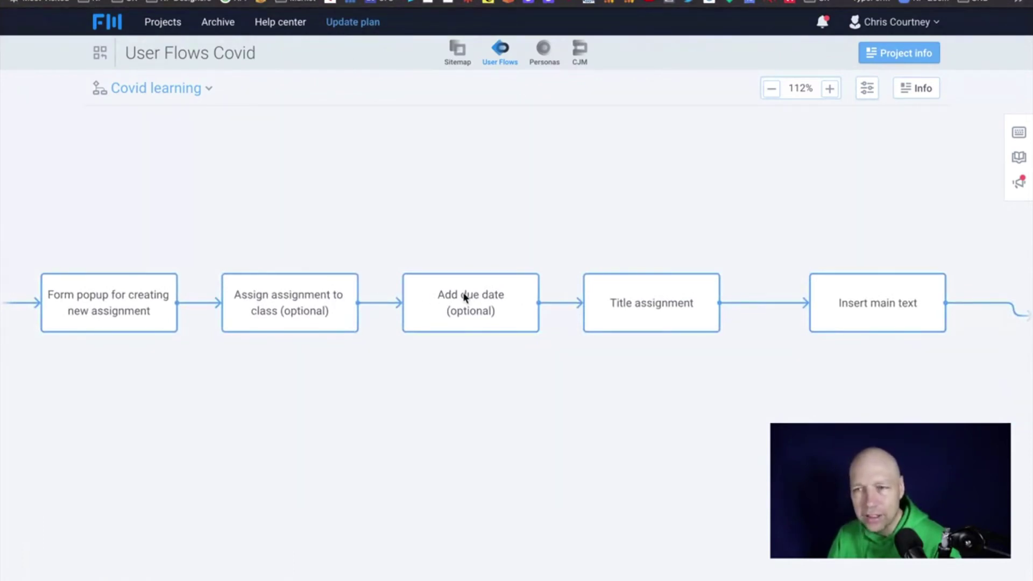
{"action": "scroll", "coordinate": [500, 285], "scroll_direction": "right", "scroll_amount": 20}
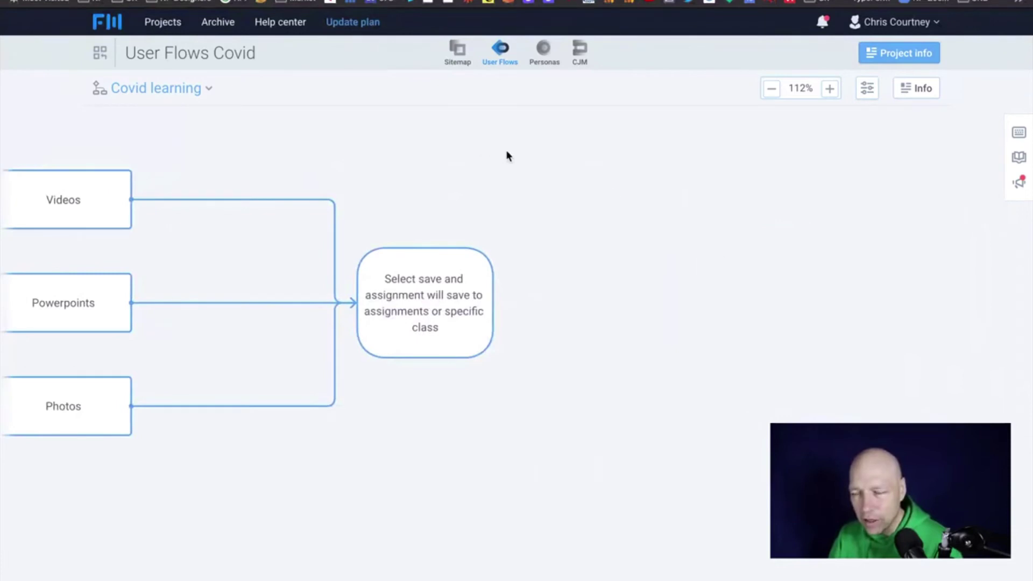
{"action": "scroll", "coordinate": [544, 185], "scroll_direction": "left", "scroll_amount": 6}
{"action": "scroll", "coordinate": [544, 185], "scroll_direction": "left", "scroll_amount": 1}
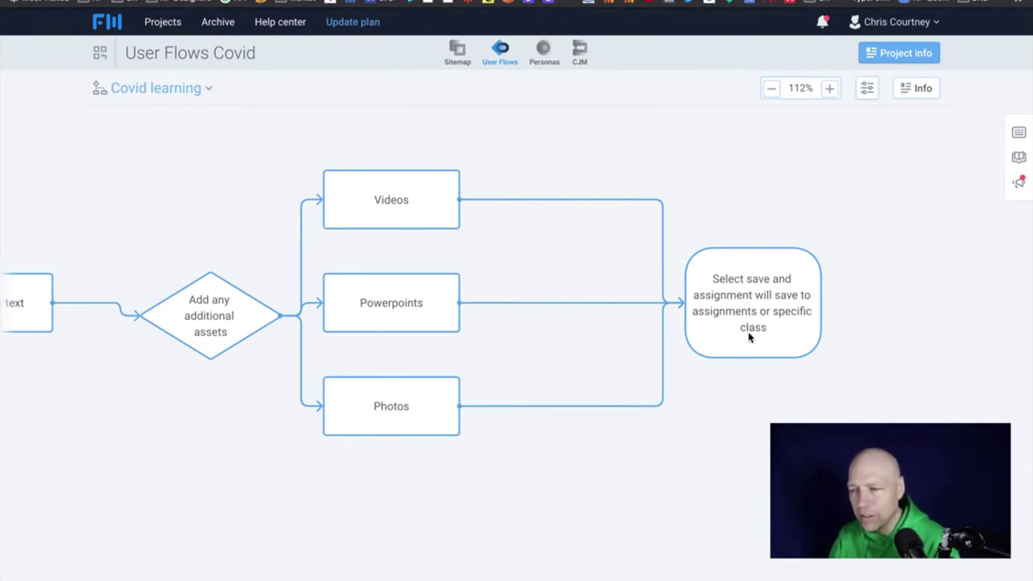
{"action": "scroll", "coordinate": [677, 294], "scroll_direction": "left", "scroll_amount": 5}
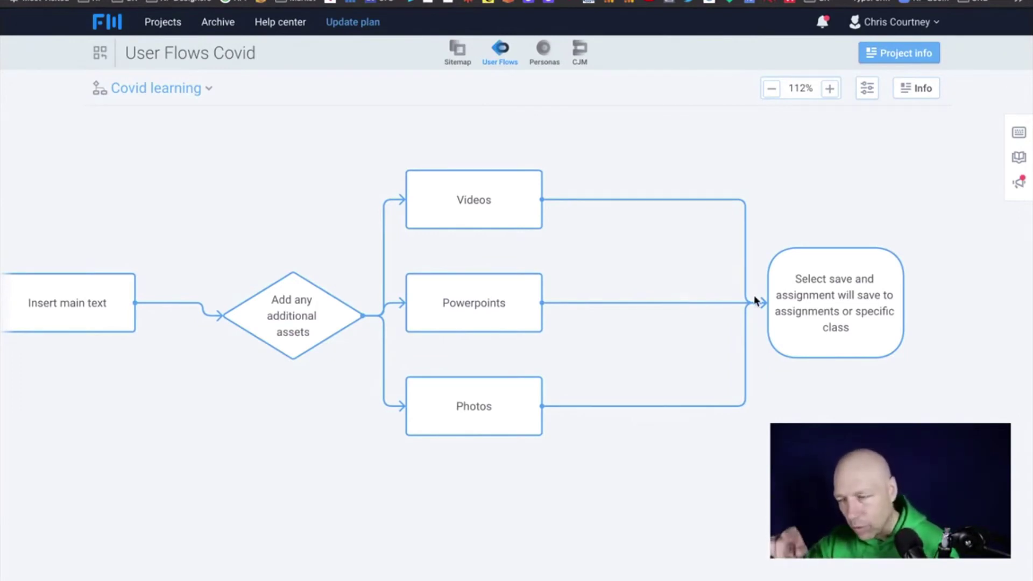
{"action": "scroll", "coordinate": [567, 285], "scroll_direction": "left", "scroll_amount": 8}
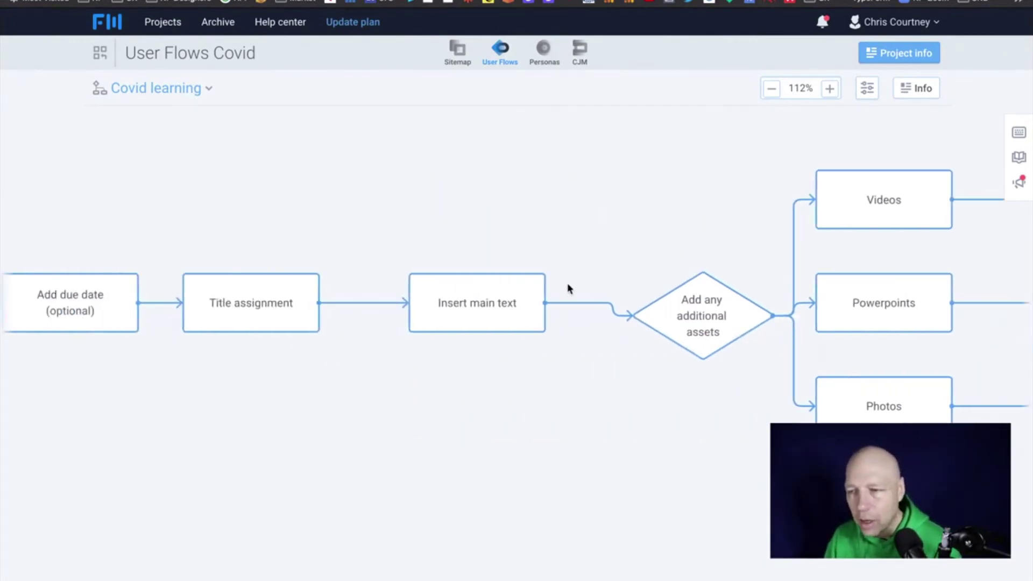
{"action": "scroll", "coordinate": [360, 281], "scroll_direction": "left", "scroll_amount": 8}
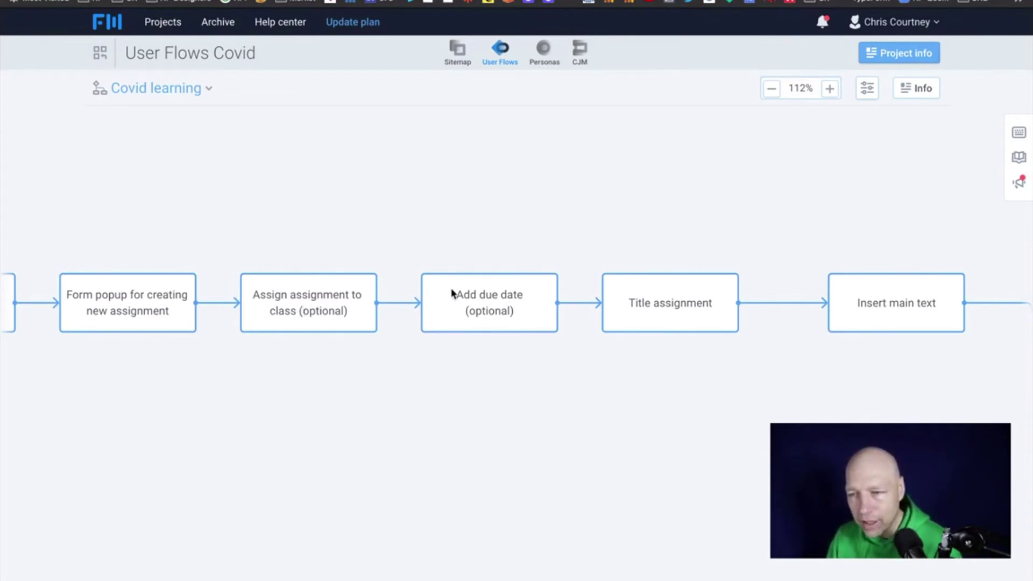
{"action": "scroll", "coordinate": [452, 295], "scroll_direction": "left", "scroll_amount": 5}
{"action": "scroll", "coordinate": [259, 315], "scroll_direction": "left", "scroll_amount": 2}
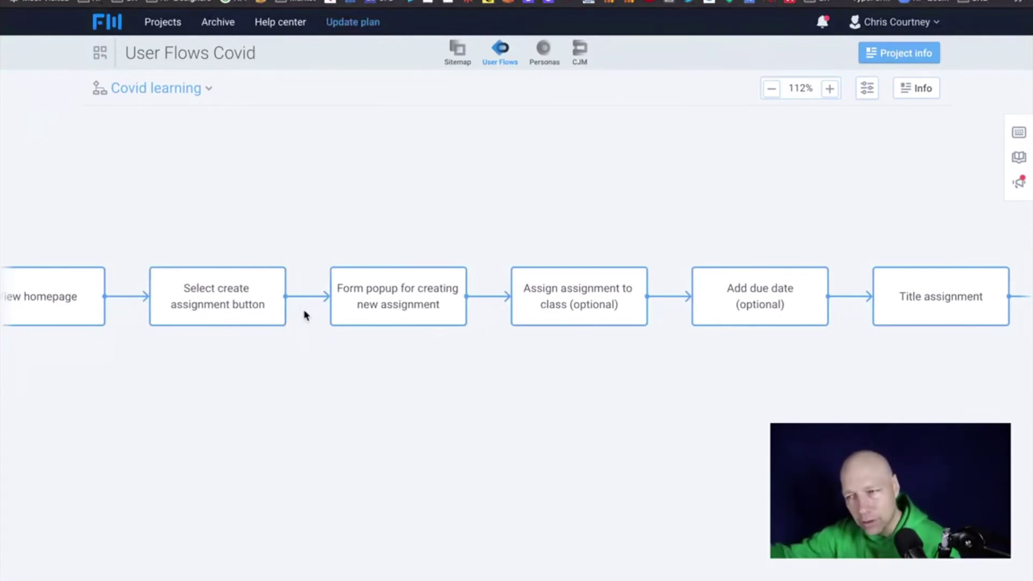
{"action": "scroll", "coordinate": [304, 315], "scroll_direction": "right", "scroll_amount": 6}
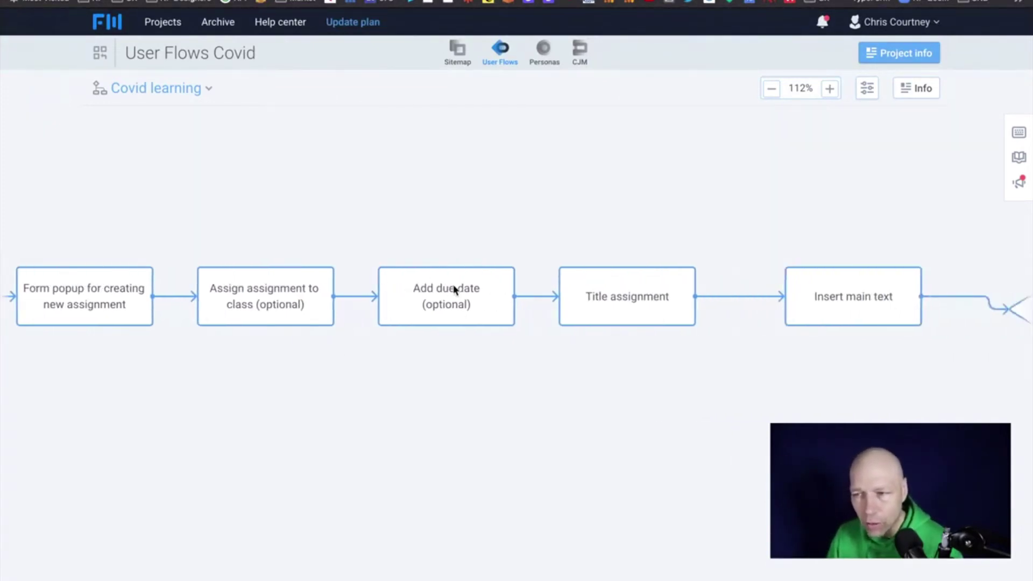
{"action": "scroll", "coordinate": [452, 291], "scroll_direction": "right", "scroll_amount": 20}
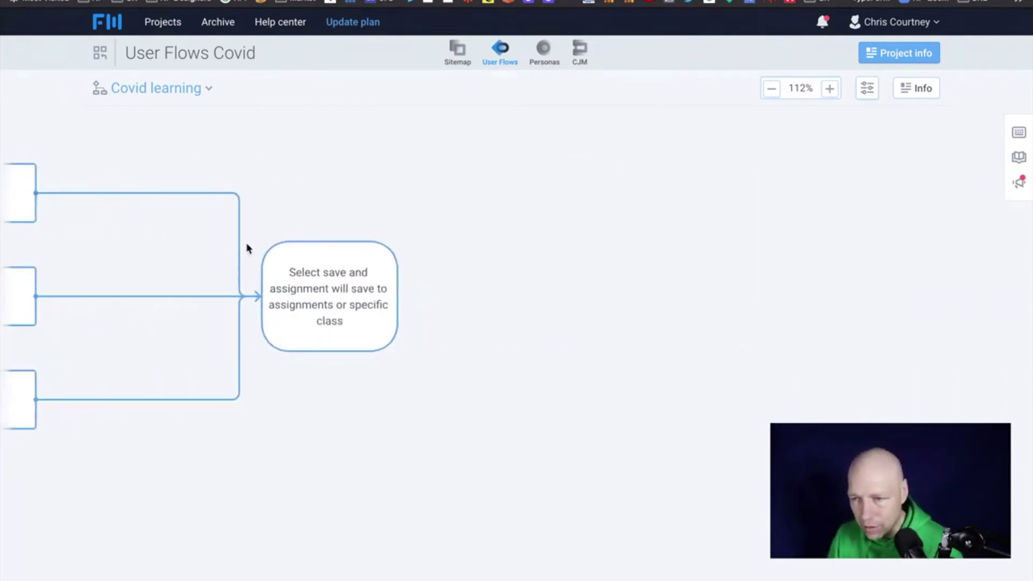
{"action": "scroll", "coordinate": [249, 250], "scroll_direction": "left", "scroll_amount": 13}
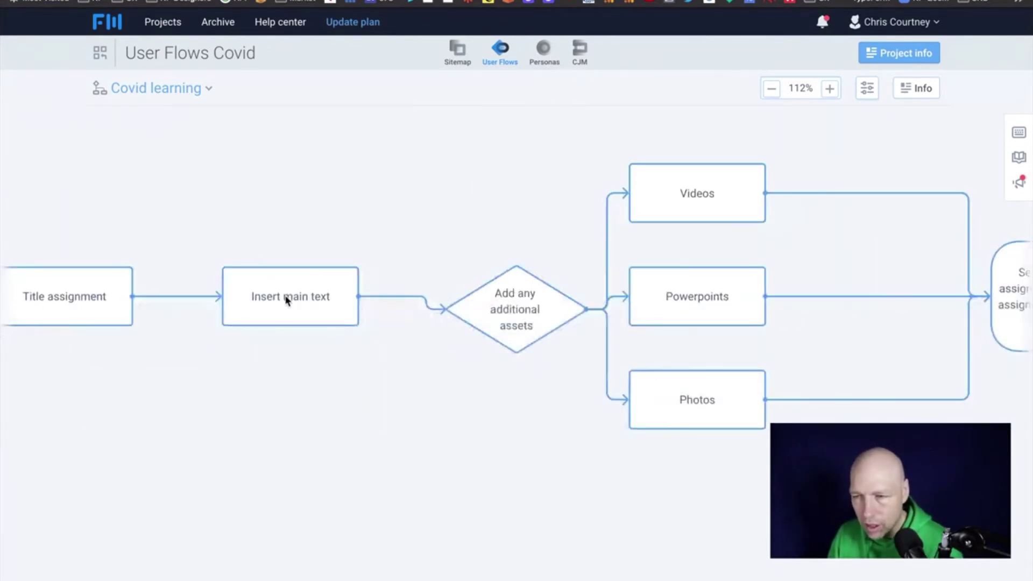
{"action": "scroll", "coordinate": [286, 297], "scroll_direction": "left", "scroll_amount": 3}
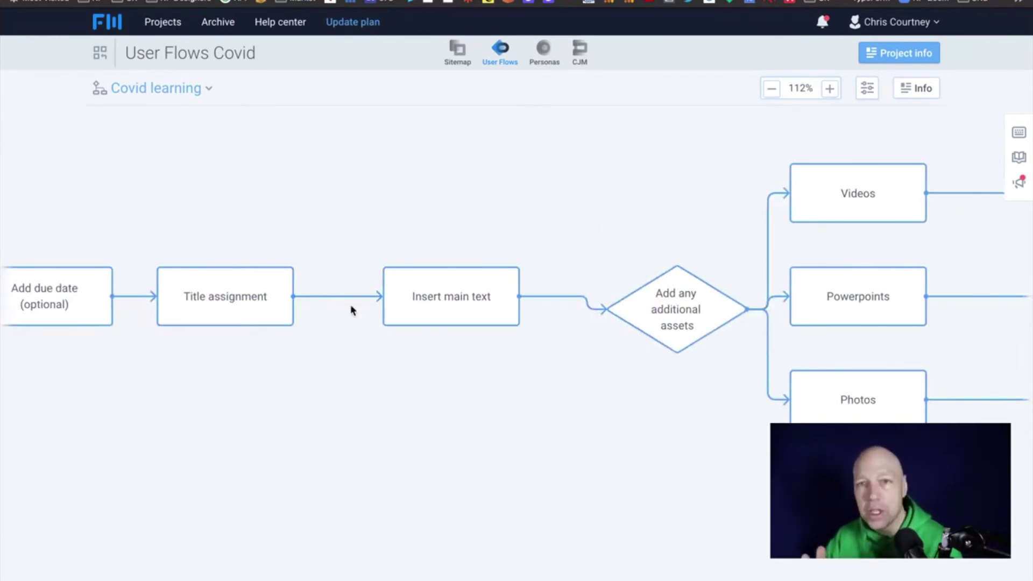
{"action": "scroll", "coordinate": [348, 312], "scroll_direction": "right", "scroll_amount": 15}
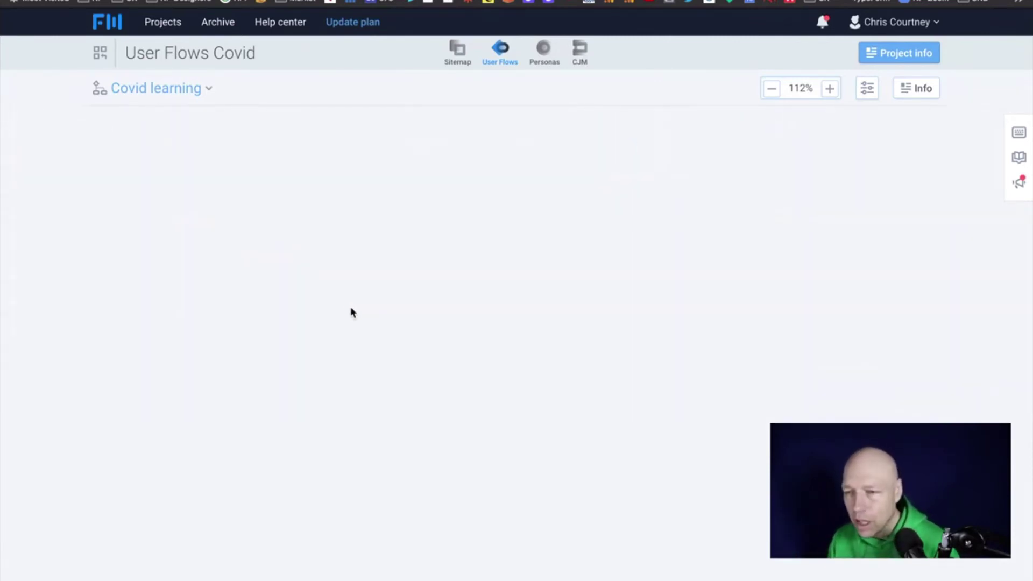
{"action": "scroll", "coordinate": [351, 312], "scroll_direction": "down", "scroll_amount": 5}
{"action": "scroll", "coordinate": [351, 312], "scroll_direction": "left", "scroll_amount": 10}
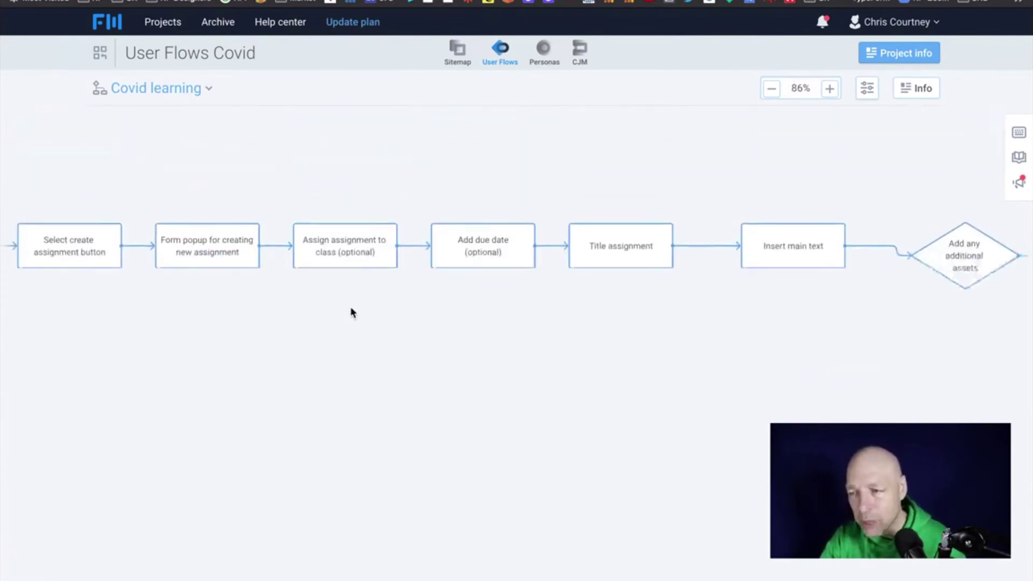
{"action": "scroll", "coordinate": [351, 313], "scroll_direction": "left", "scroll_amount": 5}
{"action": "scroll", "coordinate": [351, 312], "scroll_direction": "down", "scroll_amount": 2}
{"action": "scroll", "coordinate": [351, 312], "scroll_direction": "up", "scroll_amount": 3}
{"action": "scroll", "coordinate": [351, 312], "scroll_direction": "down", "scroll_amount": 8}
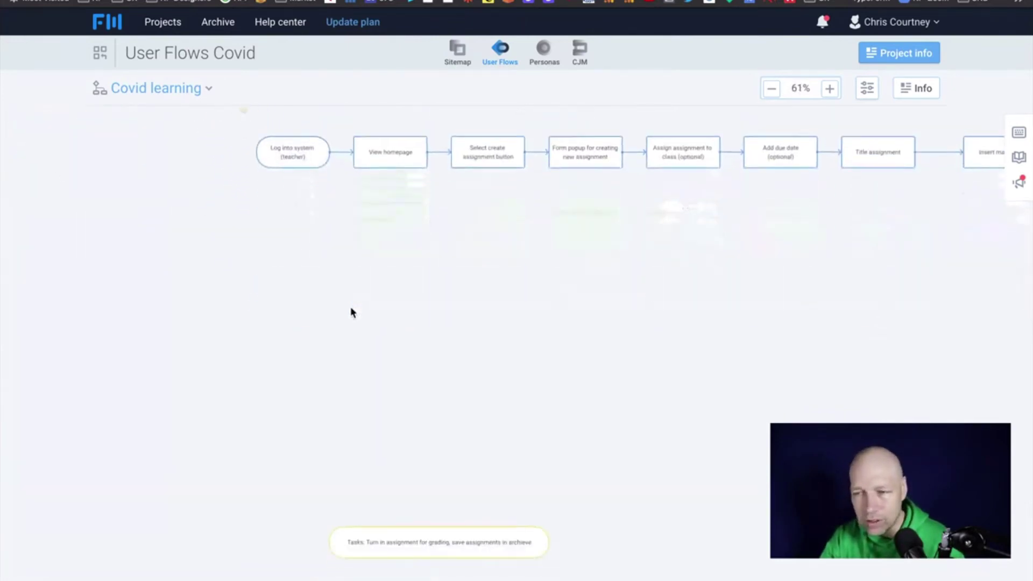
{"action": "scroll", "coordinate": [351, 312], "scroll_direction": "down", "scroll_amount": 4}
{"action": "scroll", "coordinate": [351, 312], "scroll_direction": "right", "scroll_amount": 2}
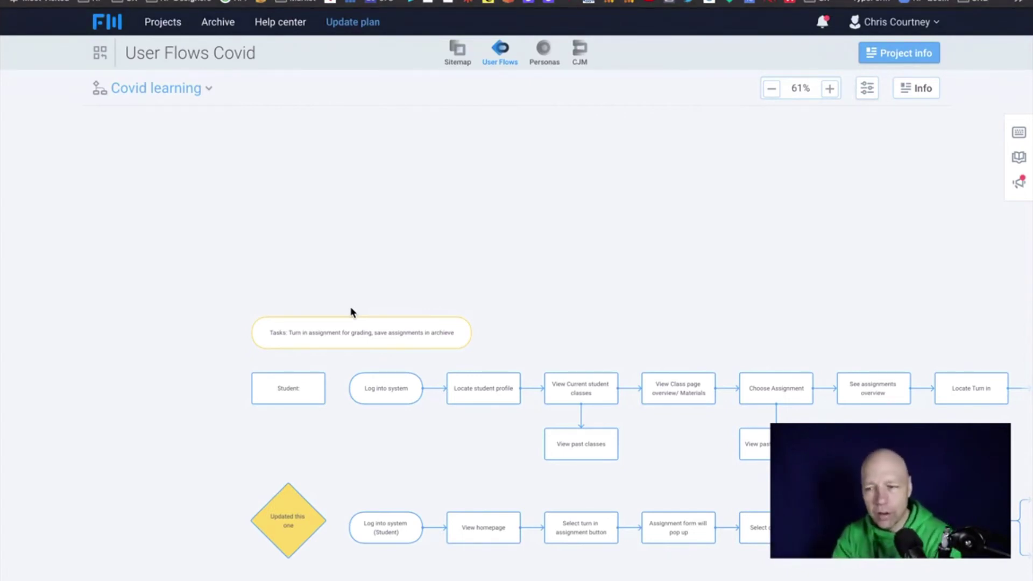
Pan right to the student flow's Save options branch, then back to the Add decision for assets or form text
{"action": "scroll", "coordinate": [351, 312], "scroll_direction": "down", "scroll_amount": 8}
{"action": "scroll", "coordinate": [351, 312], "scroll_direction": "right", "scroll_amount": 6}
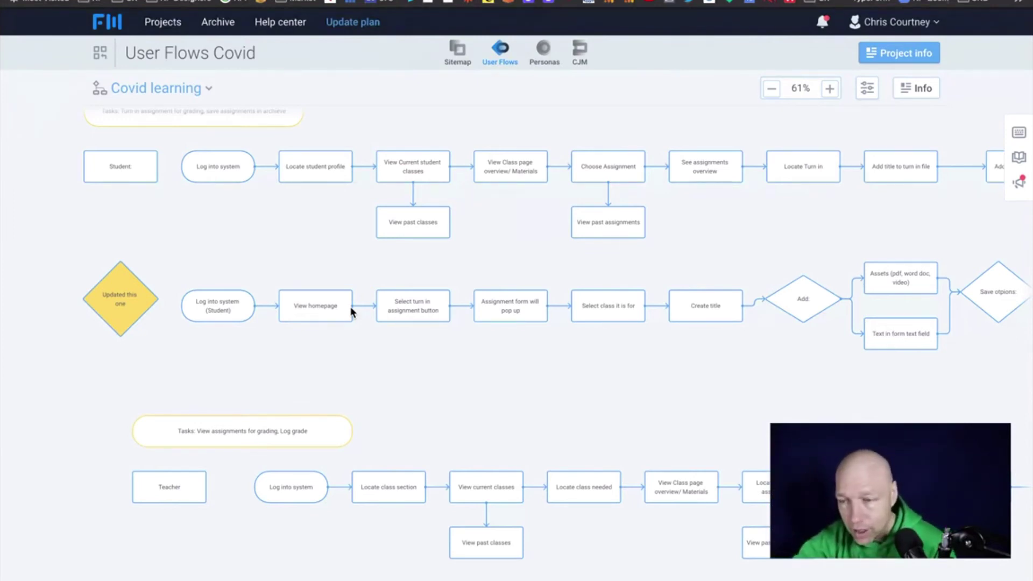
{"action": "scroll", "coordinate": [350, 310], "scroll_direction": "up", "scroll_amount": 3}
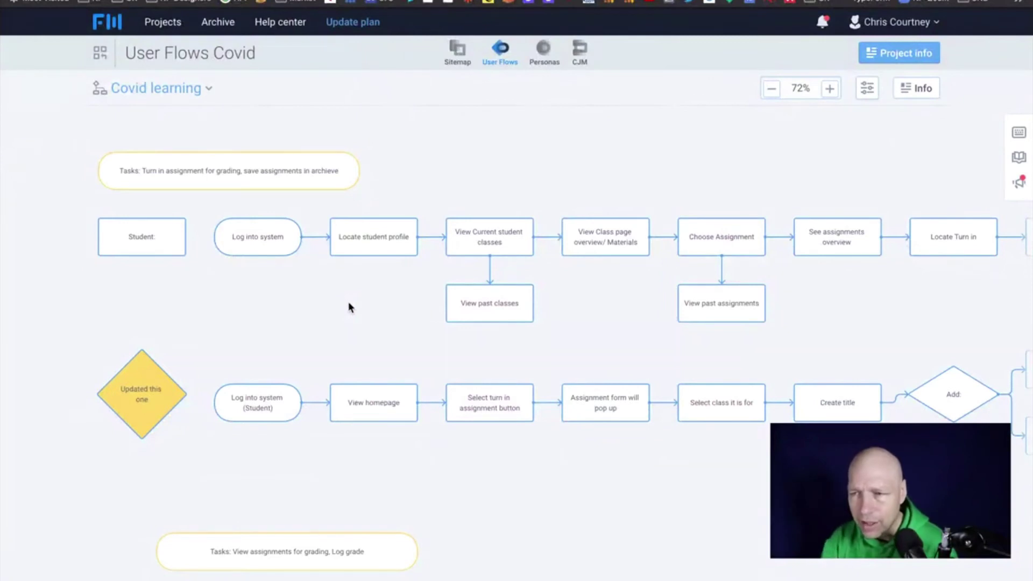
{"action": "scroll", "coordinate": [349, 307], "scroll_direction": "up", "scroll_amount": 10}
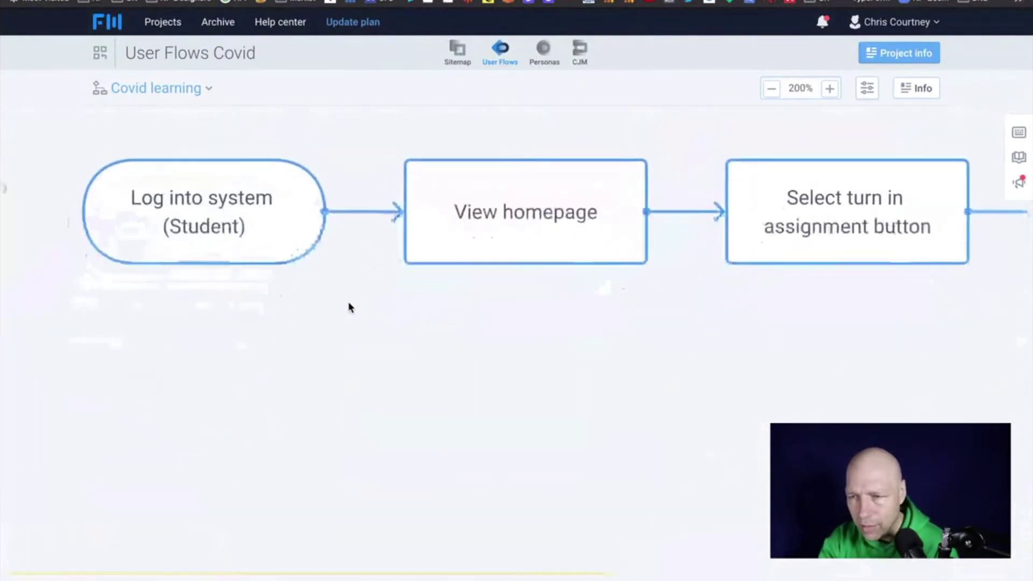
{"action": "scroll", "coordinate": [348, 307], "scroll_direction": "down", "scroll_amount": 5}
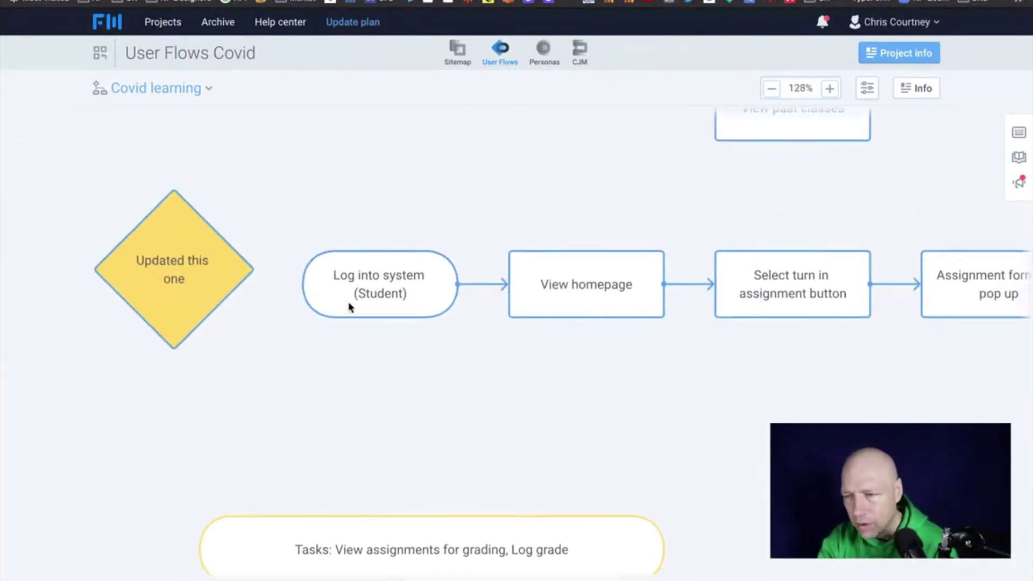
{"action": "scroll", "coordinate": [349, 307], "scroll_direction": "right", "scroll_amount": 9}
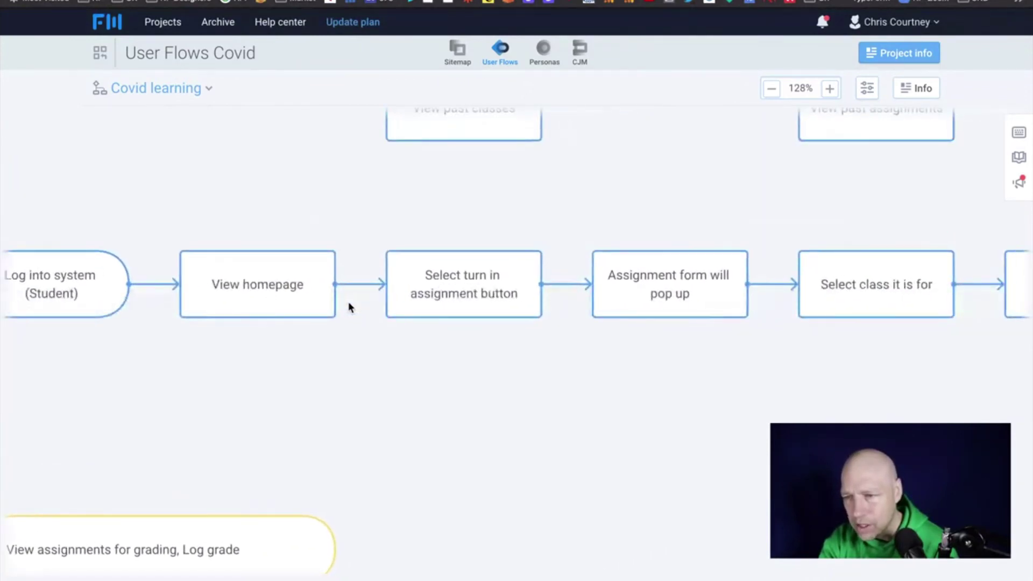
{"action": "scroll", "coordinate": [347, 307], "scroll_direction": "right", "scroll_amount": 1}
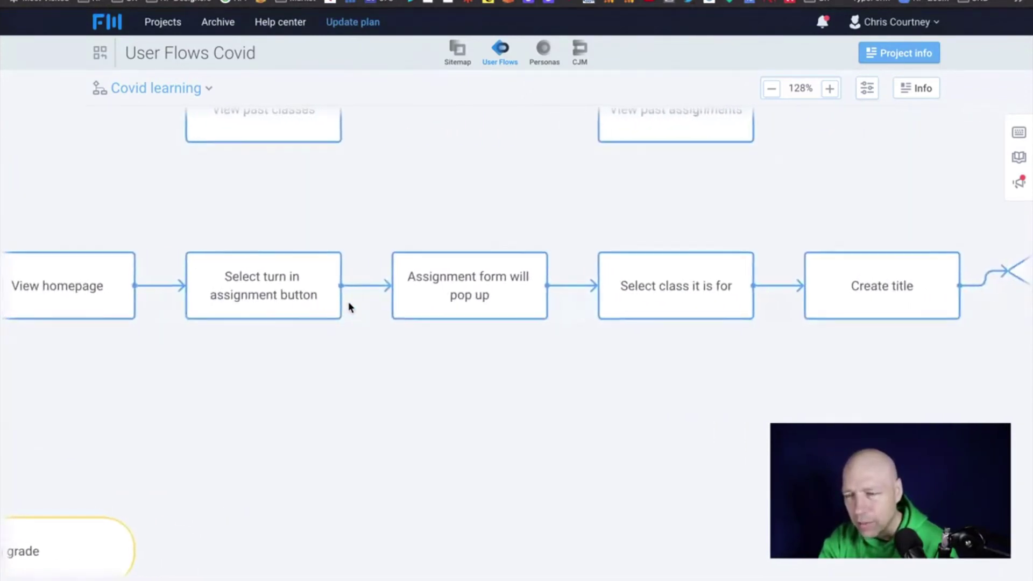
{"action": "scroll", "coordinate": [349, 308], "scroll_direction": "left", "scroll_amount": 2}
{"action": "scroll", "coordinate": [349, 307], "scroll_direction": "up", "scroll_amount": 1}
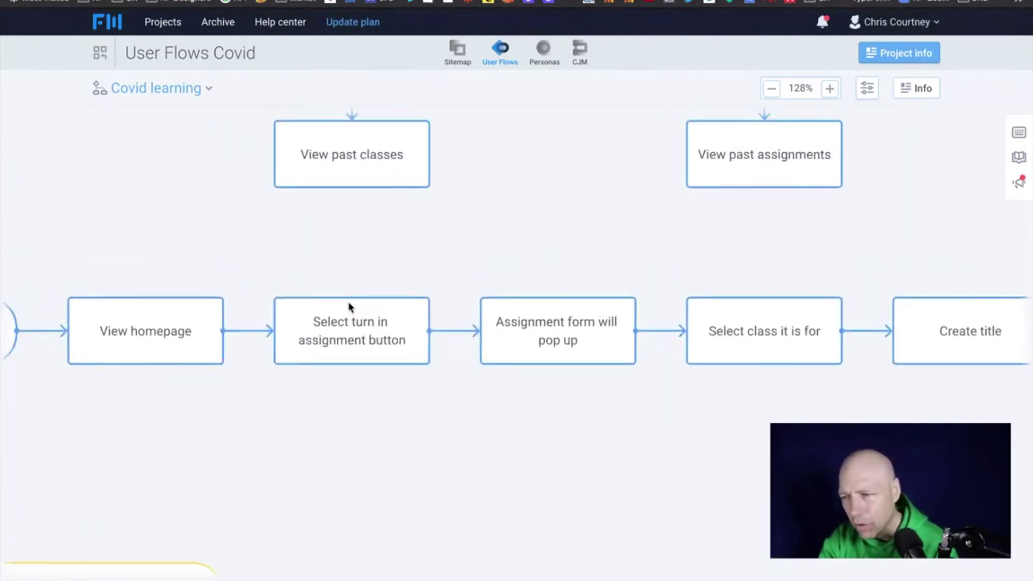
{"action": "scroll", "coordinate": [347, 307], "scroll_direction": "down", "scroll_amount": 4}
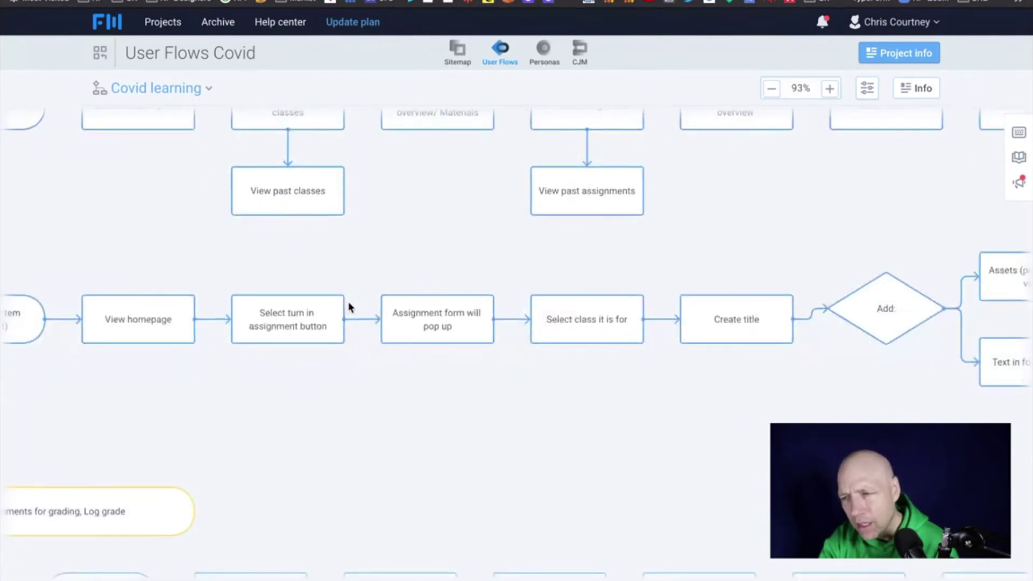
{"action": "scroll", "coordinate": [348, 306], "scroll_direction": "right", "scroll_amount": 4}
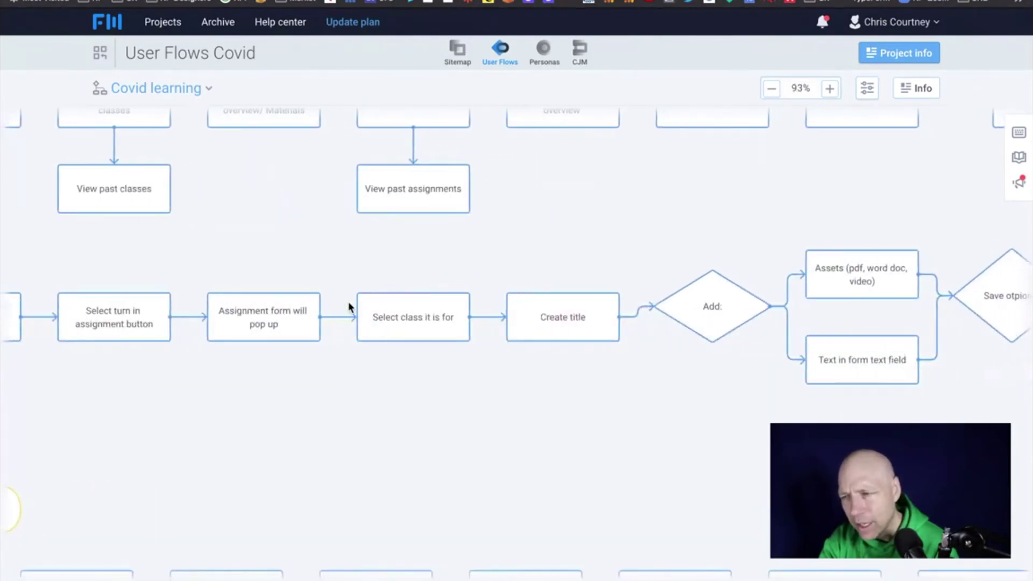
{"action": "scroll", "coordinate": [347, 305], "scroll_direction": "right", "scroll_amount": 1}
{"action": "scroll", "coordinate": [349, 304], "scroll_direction": "right", "scroll_amount": 1}
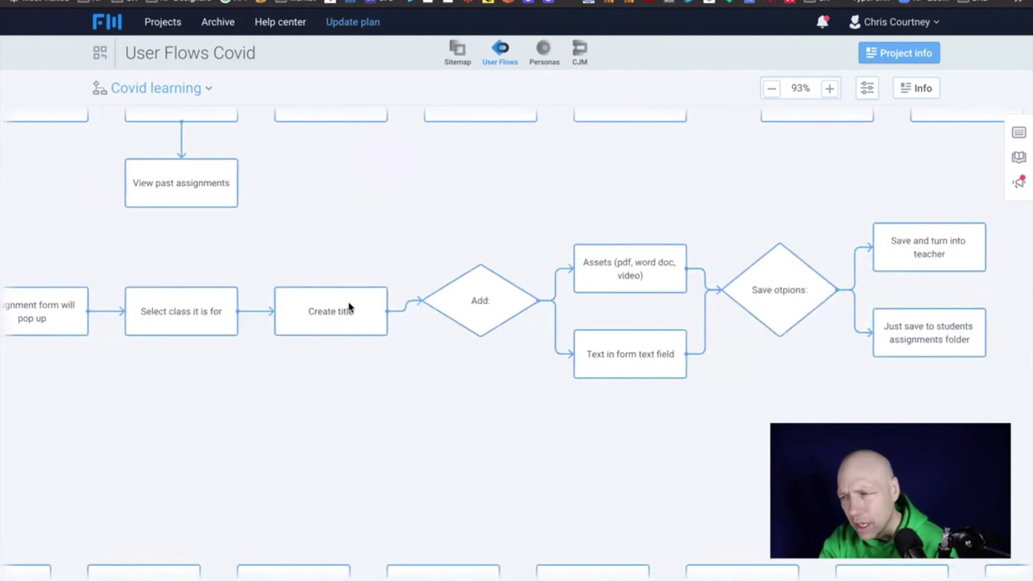
{"action": "scroll", "coordinate": [348, 301], "scroll_direction": "left", "scroll_amount": 10}
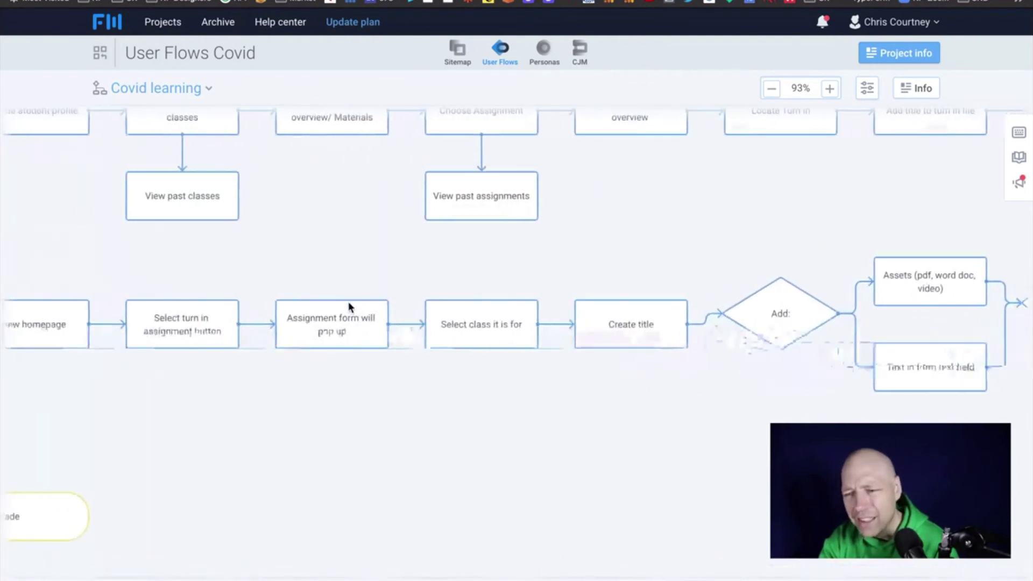
Pan left to the start of the student flow at Log into system (Student)
{"action": "scroll", "coordinate": [348, 301], "scroll_direction": "left", "scroll_amount": 3}
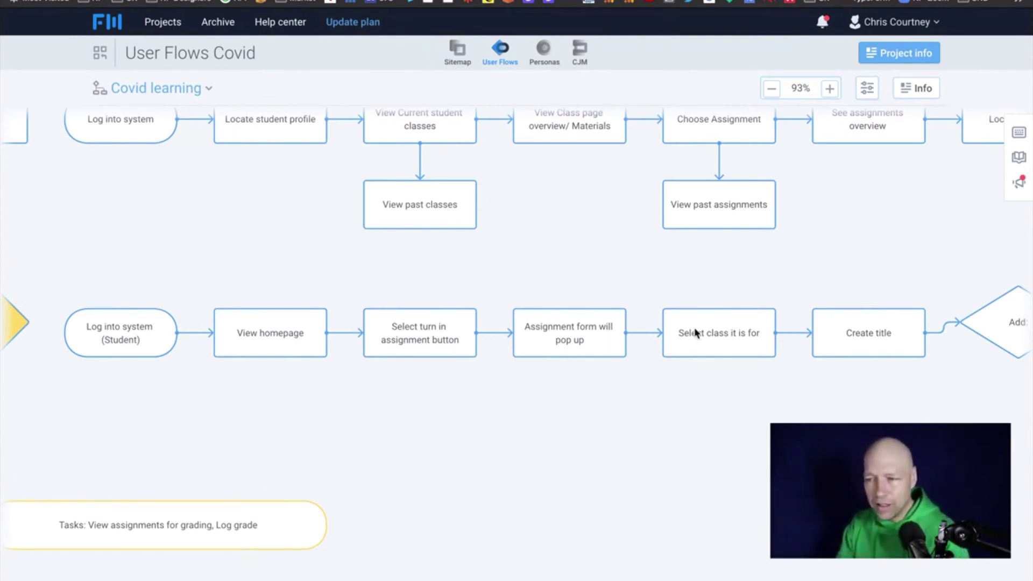
Pan right past the Add decision to the Save and turn into teacher and Just save branches
{"action": "scroll", "coordinate": [670, 317], "scroll_direction": "right", "scroll_amount": 5}
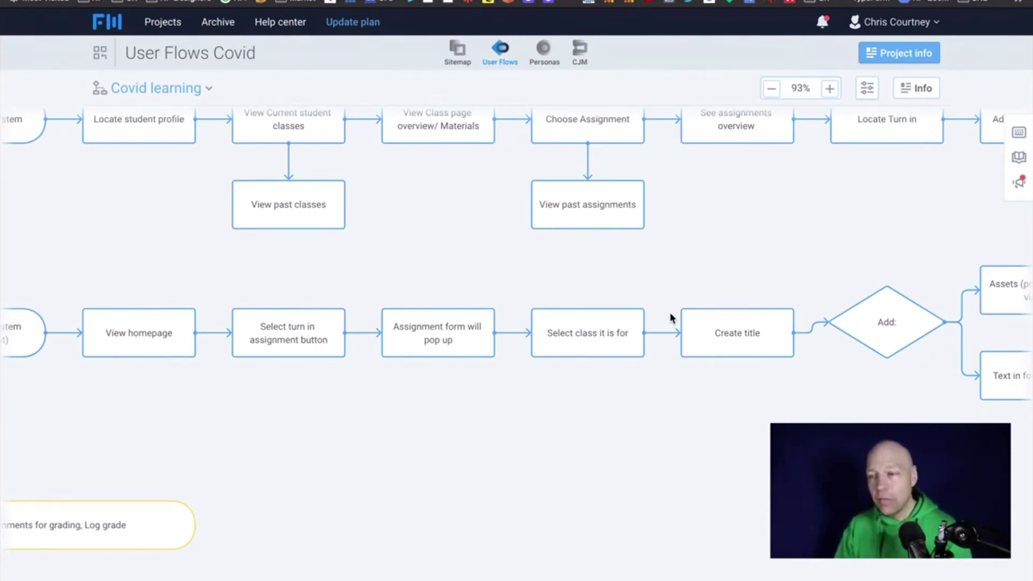
{"action": "scroll", "coordinate": [671, 317], "scroll_direction": "right", "scroll_amount": 5}
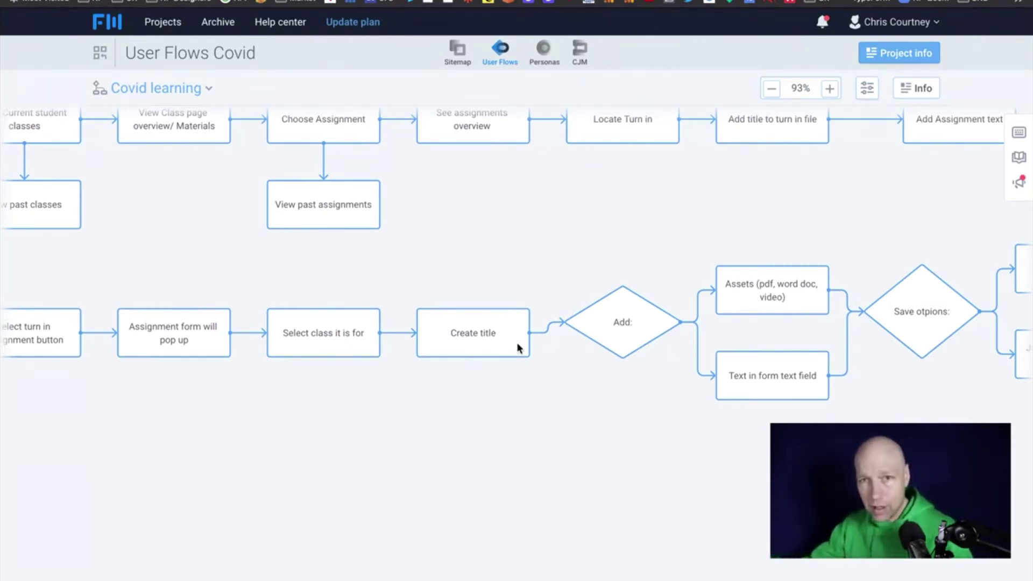
{"action": "scroll", "coordinate": [517, 342], "scroll_direction": "right", "scroll_amount": 2}
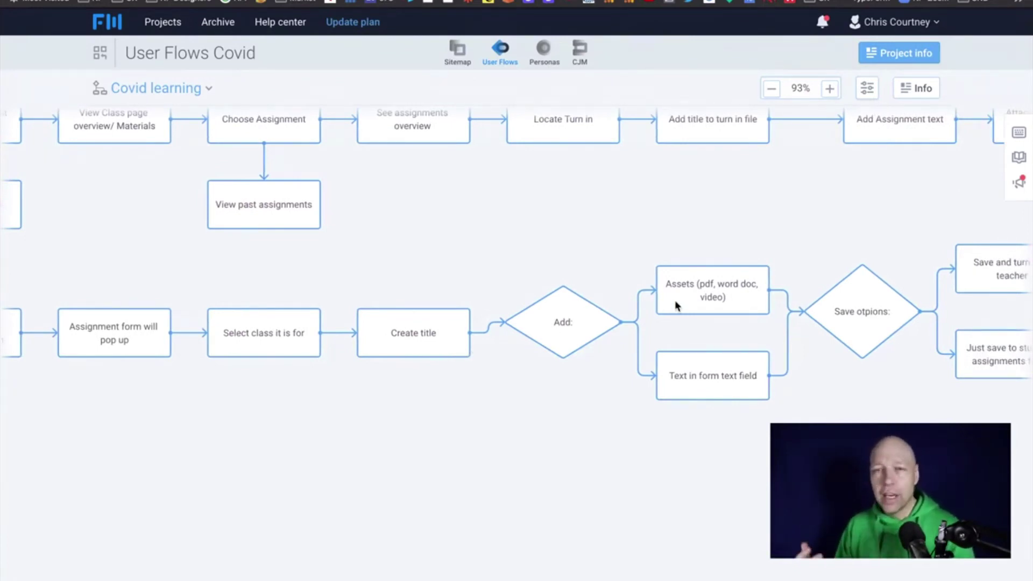
{"action": "scroll", "coordinate": [676, 305], "scroll_direction": "right", "scroll_amount": 4}
{"action": "scroll", "coordinate": [675, 303], "scroll_direction": "right", "scroll_amount": 4}
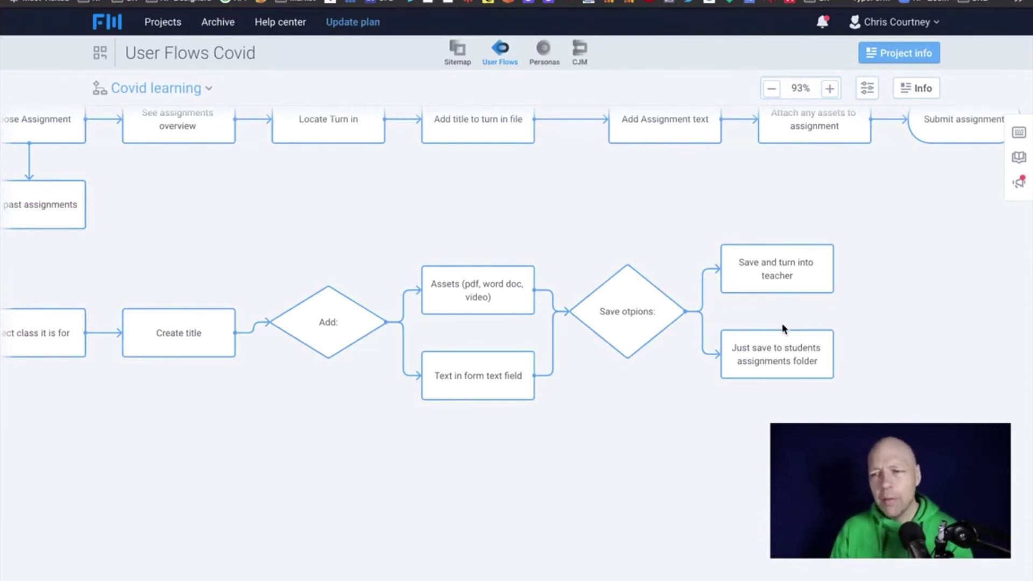
Pan back left to the student row's start, from Log into system (Student) through Create title
{"action": "scroll", "coordinate": [565, 312], "scroll_direction": "left", "scroll_amount": 5}
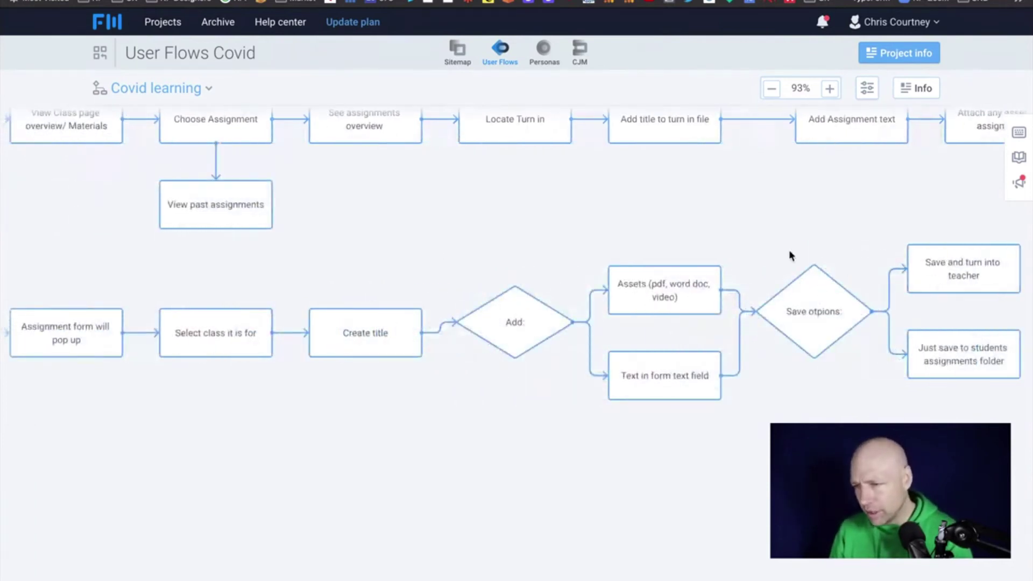
{"action": "scroll", "coordinate": [474, 349], "scroll_direction": "left", "scroll_amount": 5}
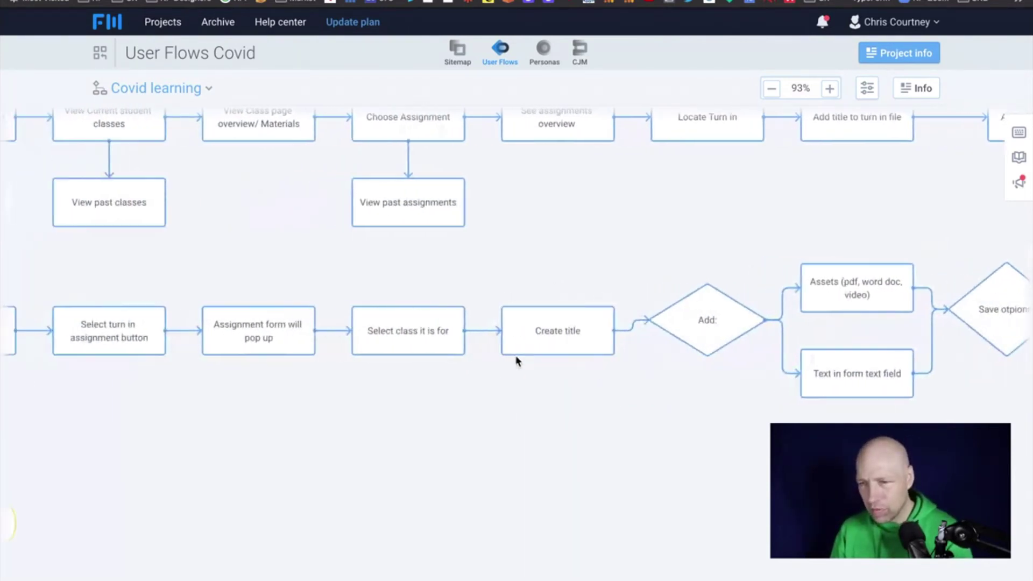
{"action": "scroll", "coordinate": [518, 360], "scroll_direction": "left", "scroll_amount": 1}
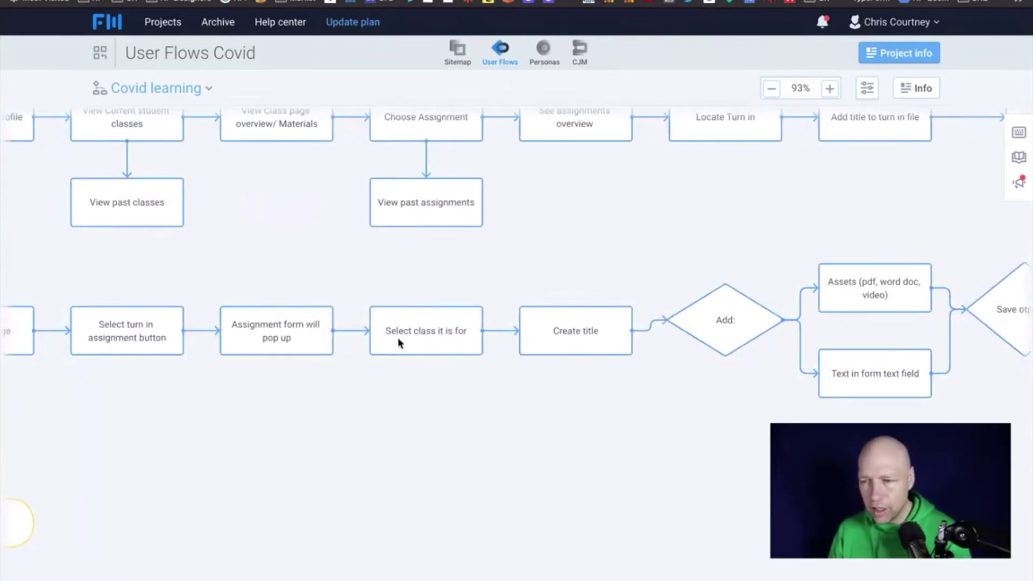
{"action": "scroll", "coordinate": [401, 339], "scroll_direction": "down", "scroll_amount": 1}
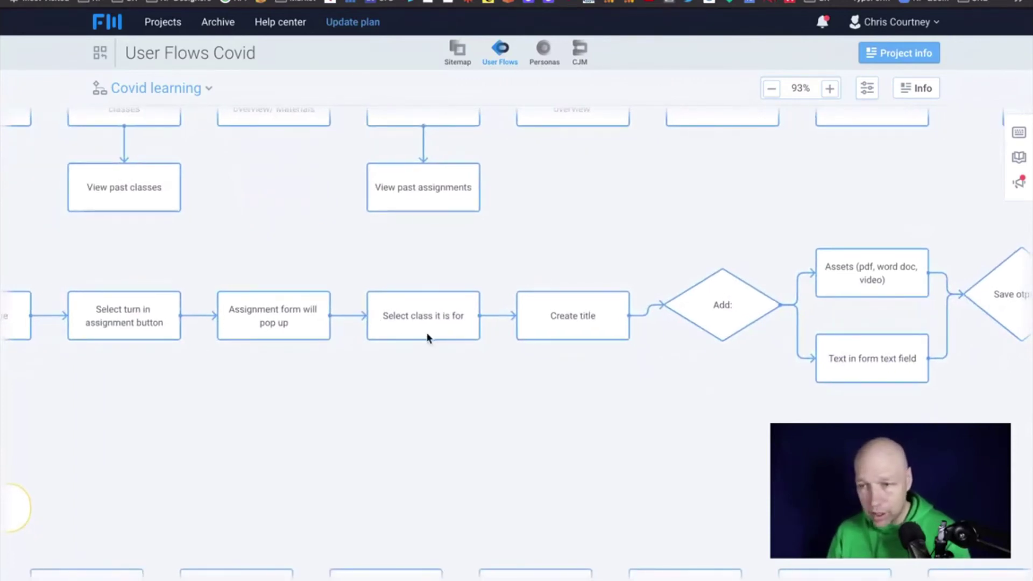
{"action": "scroll", "coordinate": [309, 324], "scroll_direction": "left", "scroll_amount": 6}
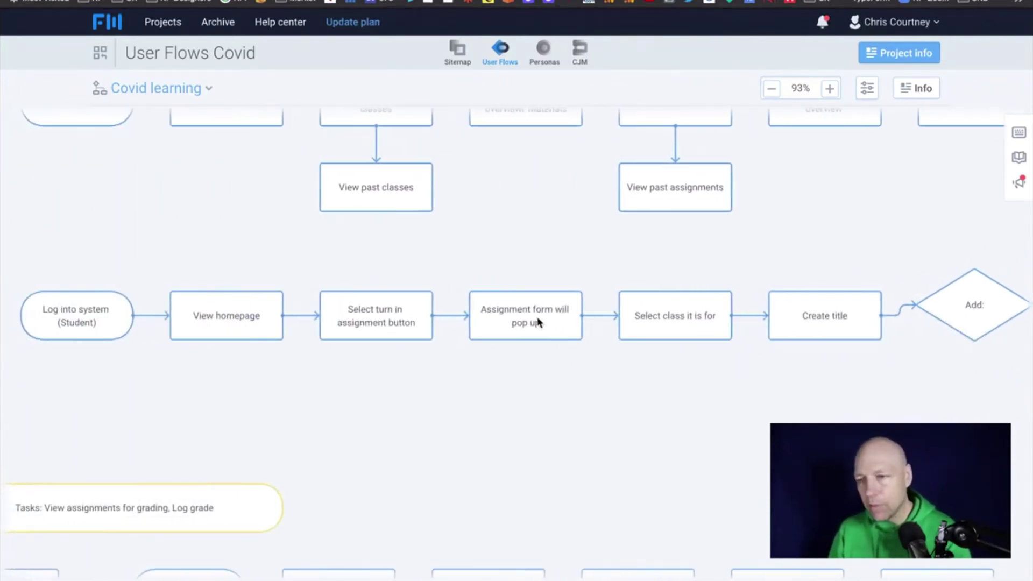
{"action": "scroll", "coordinate": [540, 321], "scroll_direction": "left", "scroll_amount": 3}
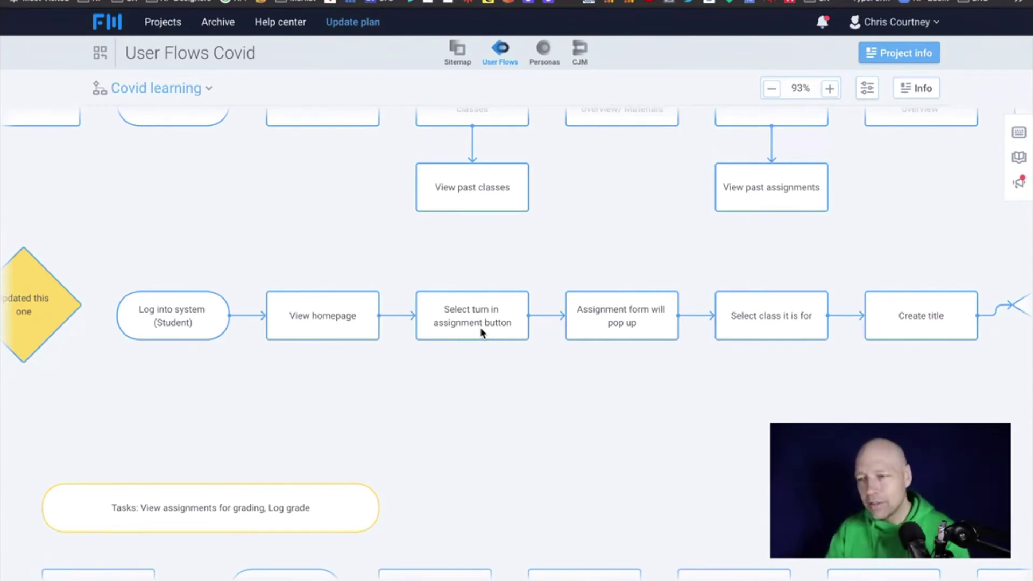
Bring the Add and Save options branches into view, with the teacher grading row (Locate class needed to View assignment) beneath
{"action": "scroll", "coordinate": [457, 307], "scroll_direction": "down", "scroll_amount": 3}
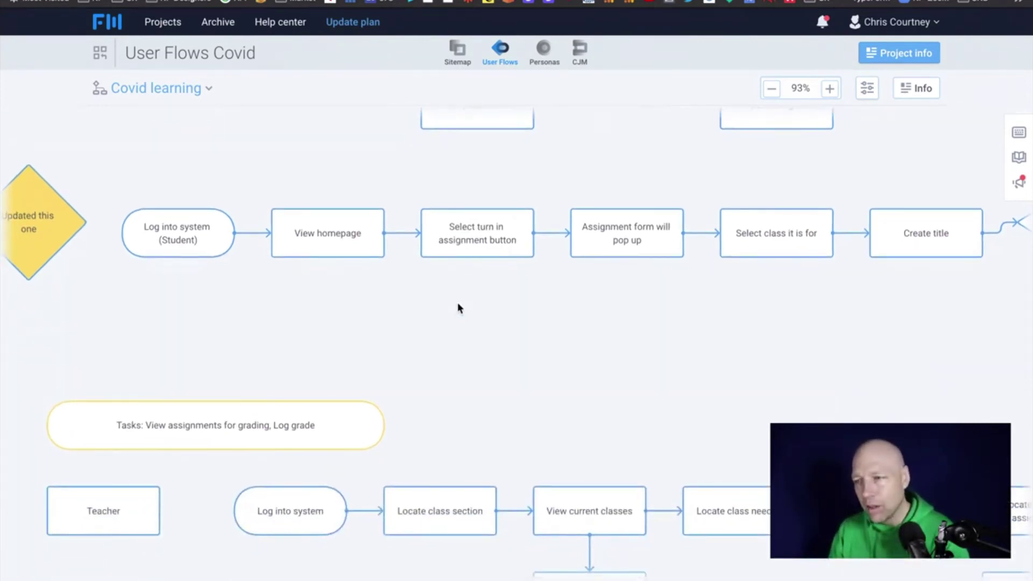
{"action": "scroll", "coordinate": [458, 305], "scroll_direction": "right", "scroll_amount": 15}
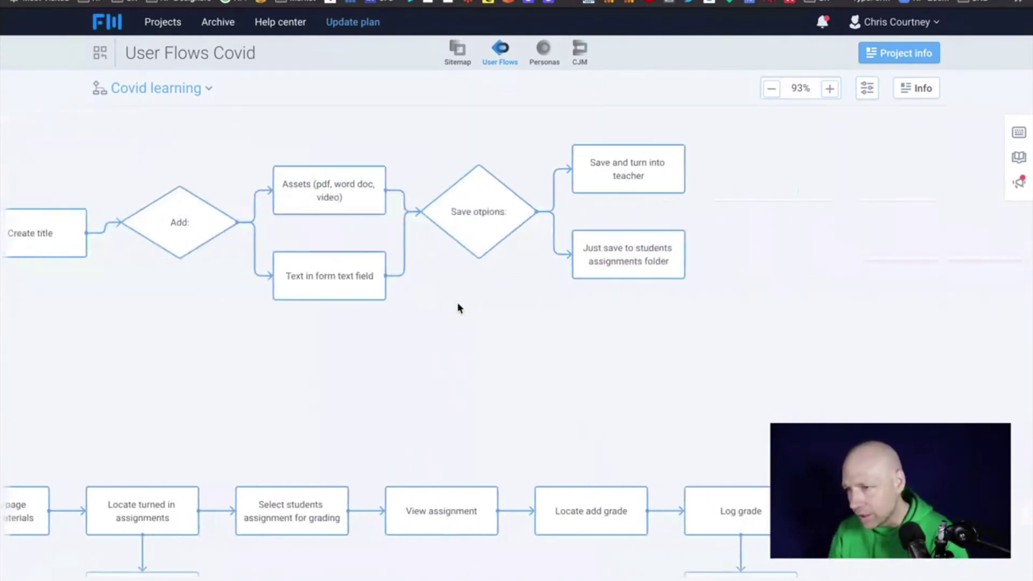
{"action": "scroll", "coordinate": [458, 308], "scroll_direction": "left", "scroll_amount": 6}
{"action": "scroll", "coordinate": [458, 308], "scroll_direction": "left", "scroll_amount": 9}
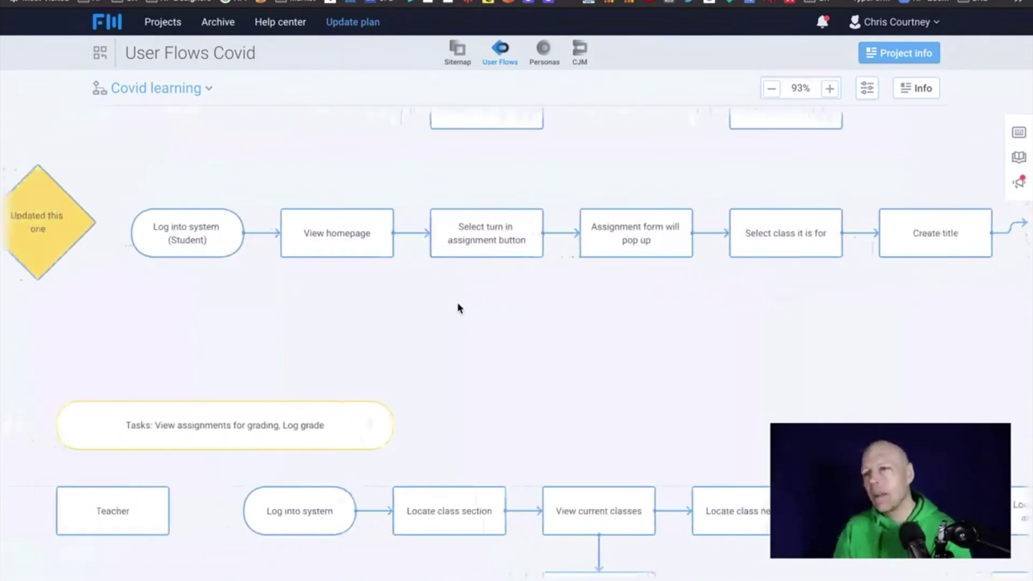
{"action": "scroll", "coordinate": [458, 308], "scroll_direction": "left", "scroll_amount": 1}
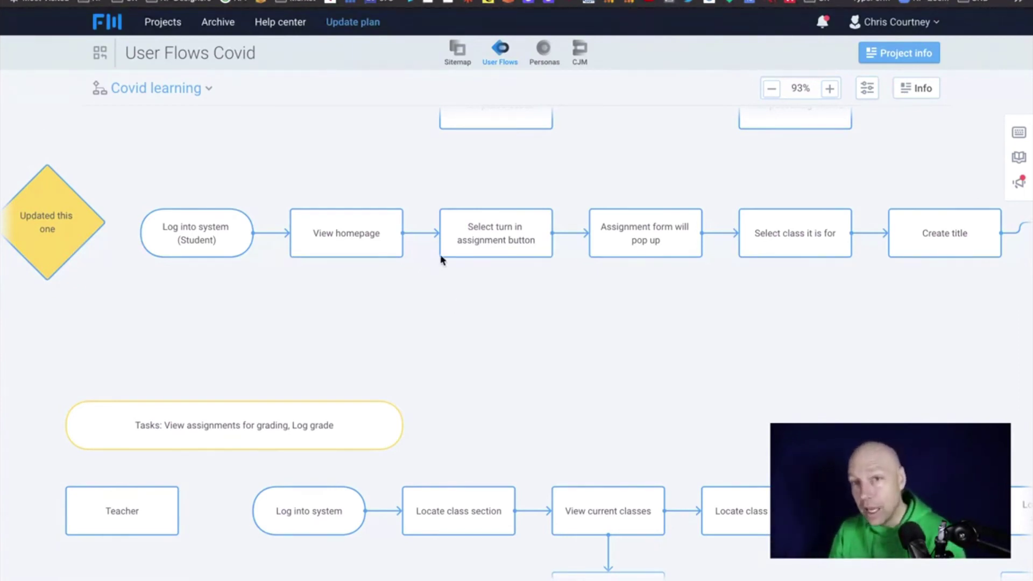
{"action": "scroll", "coordinate": [441, 260], "scroll_direction": "right", "scroll_amount": 15}
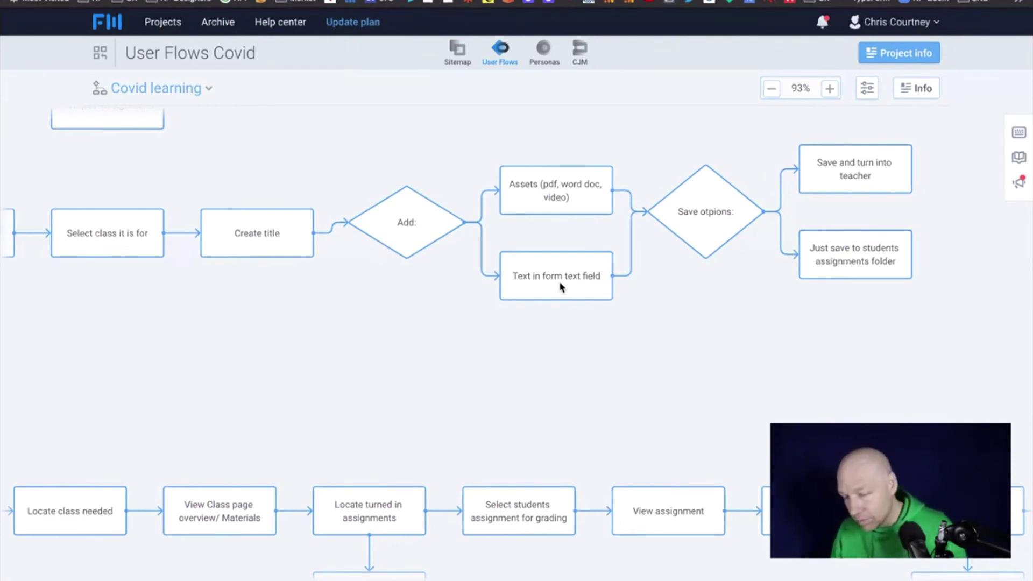
{"action": "scroll", "coordinate": [357, 275], "scroll_direction": "left", "scroll_amount": 15}
{"action": "scroll", "coordinate": [358, 275], "scroll_direction": "down", "scroll_amount": 4}
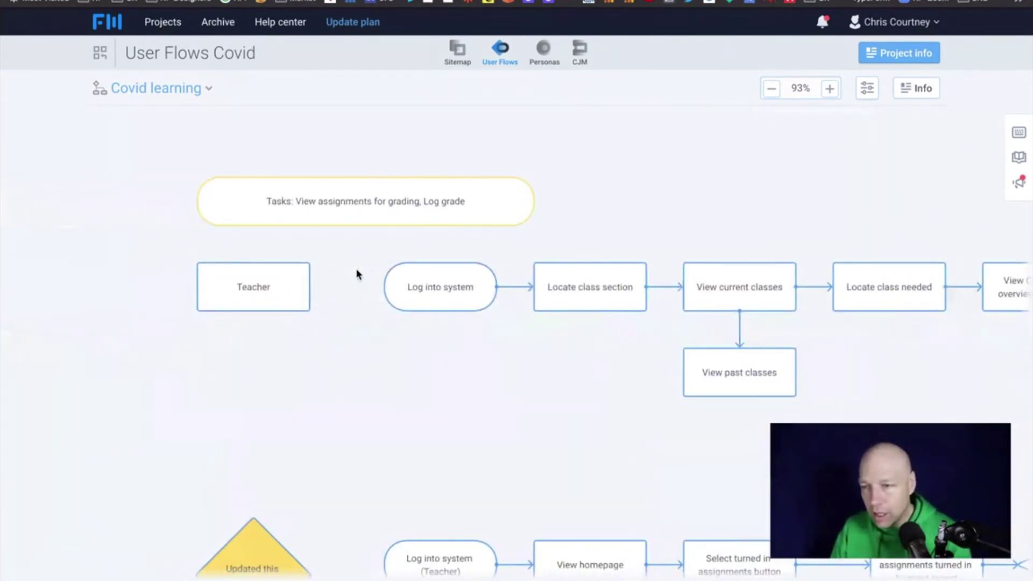
{"action": "scroll", "coordinate": [357, 275], "scroll_direction": "down", "scroll_amount": 5}
{"action": "scroll", "coordinate": [357, 274], "scroll_direction": "up", "scroll_amount": 4}
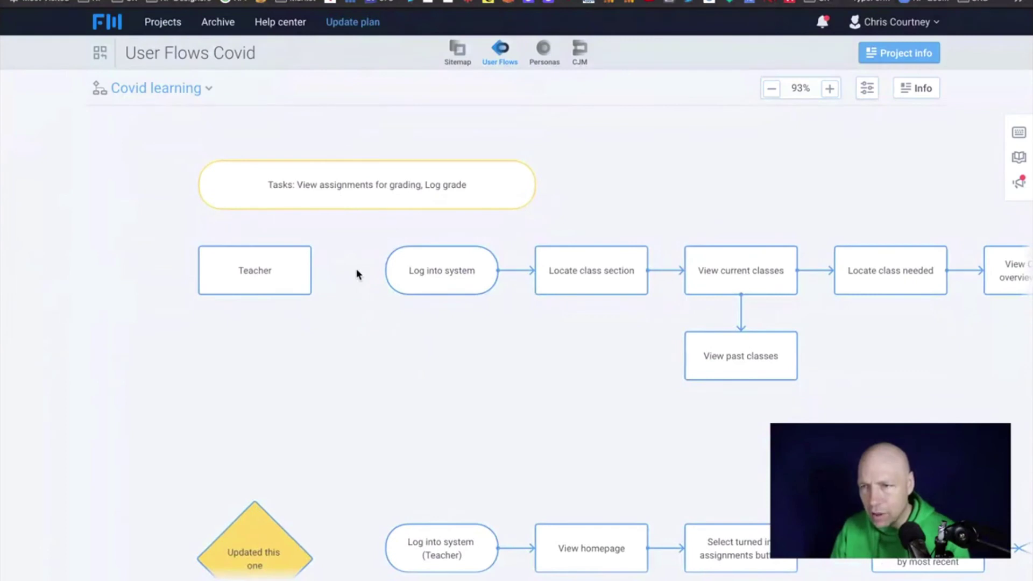
{"action": "scroll", "coordinate": [356, 269], "scroll_direction": "down", "scroll_amount": 5}
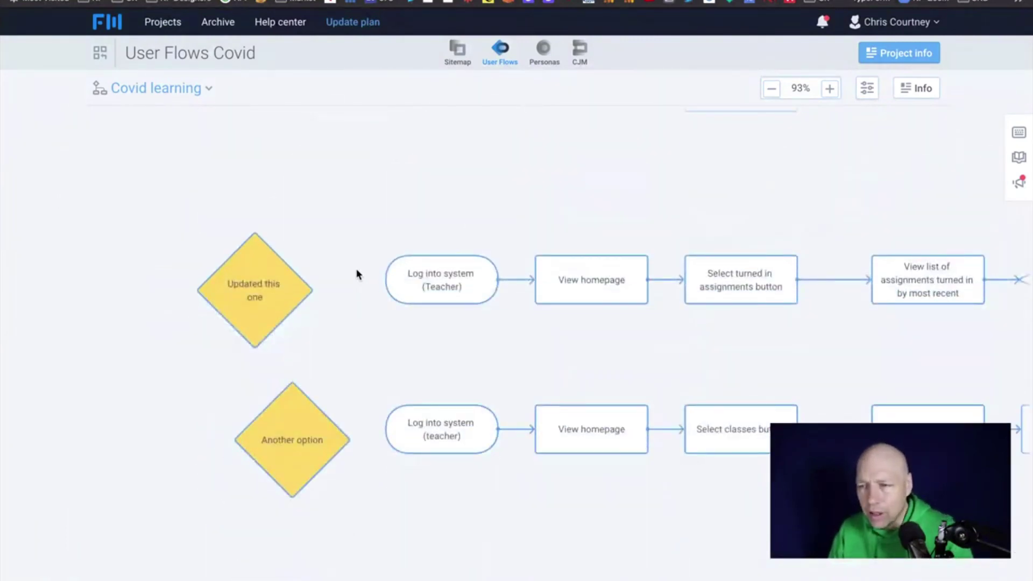
{"action": "scroll", "coordinate": [356, 269], "scroll_direction": "right", "scroll_amount": 3}
{"action": "scroll", "coordinate": [357, 275], "scroll_direction": "left", "scroll_amount": 1}
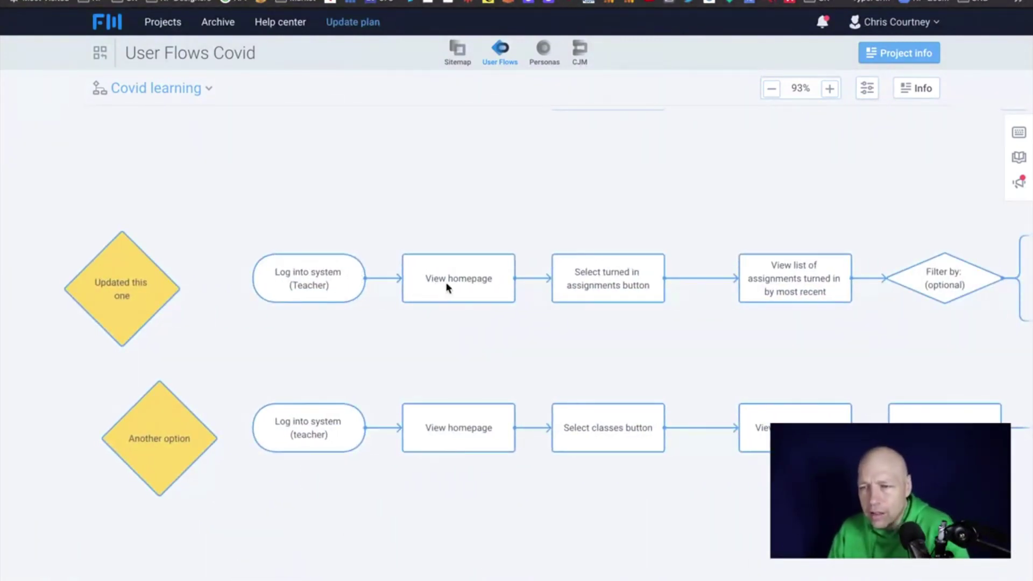
{"action": "scroll", "coordinate": [457, 288], "scroll_direction": "right", "scroll_amount": 5}
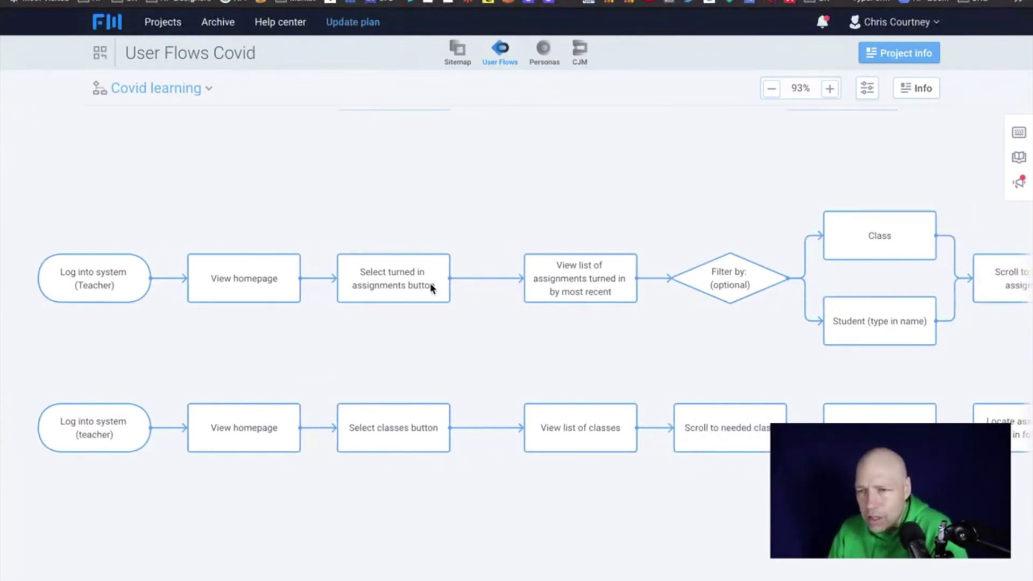
{"action": "scroll", "coordinate": [430, 285], "scroll_direction": "left", "scroll_amount": 5}
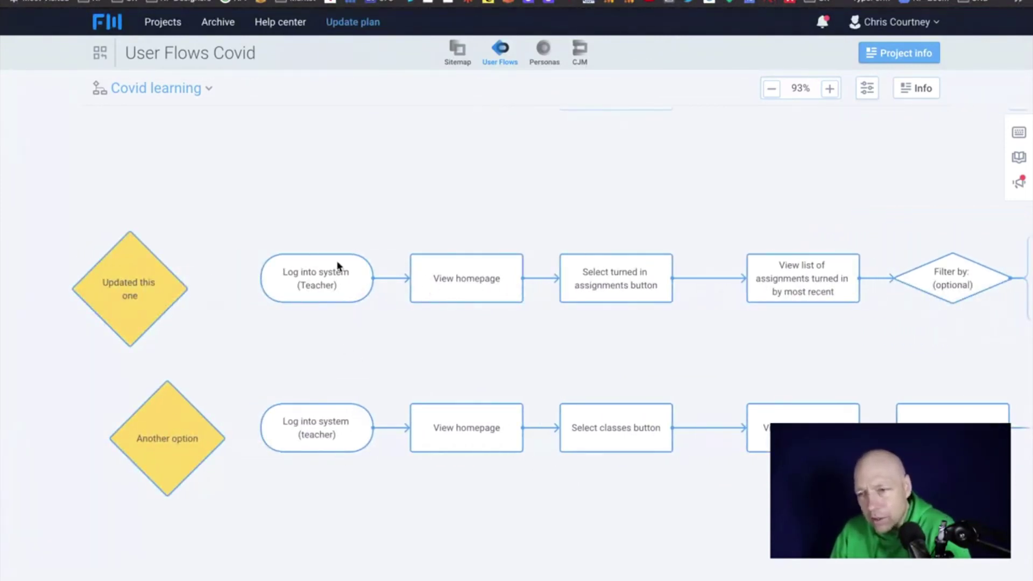
{"action": "scroll", "coordinate": [473, 383], "scroll_direction": "right", "scroll_amount": 2}
{"action": "scroll", "coordinate": [488, 376], "scroll_direction": "down", "scroll_amount": 3}
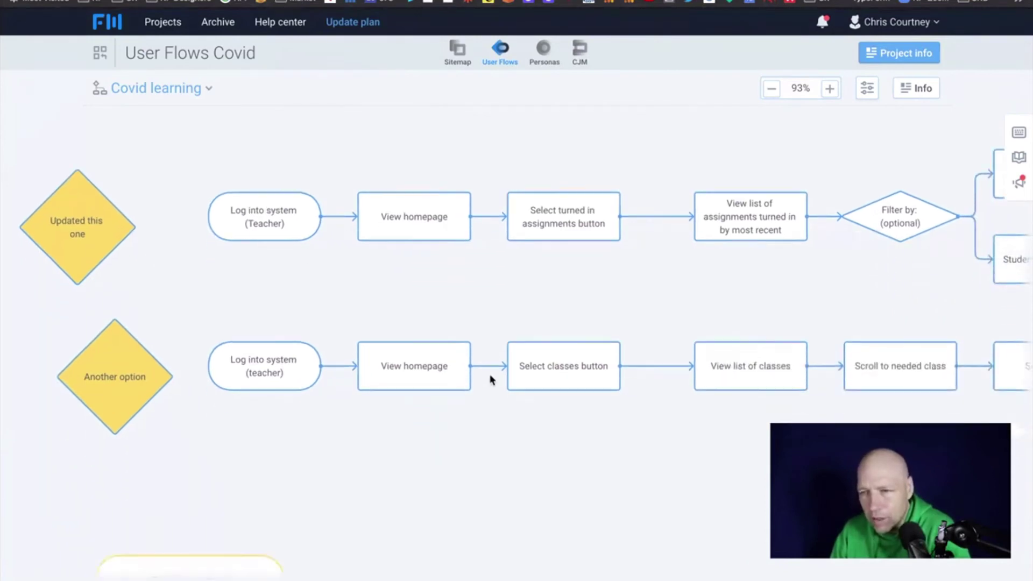
{"action": "scroll", "coordinate": [489, 376], "scroll_direction": "left", "scroll_amount": 1}
{"action": "scroll", "coordinate": [490, 380], "scroll_direction": "up", "scroll_amount": 1}
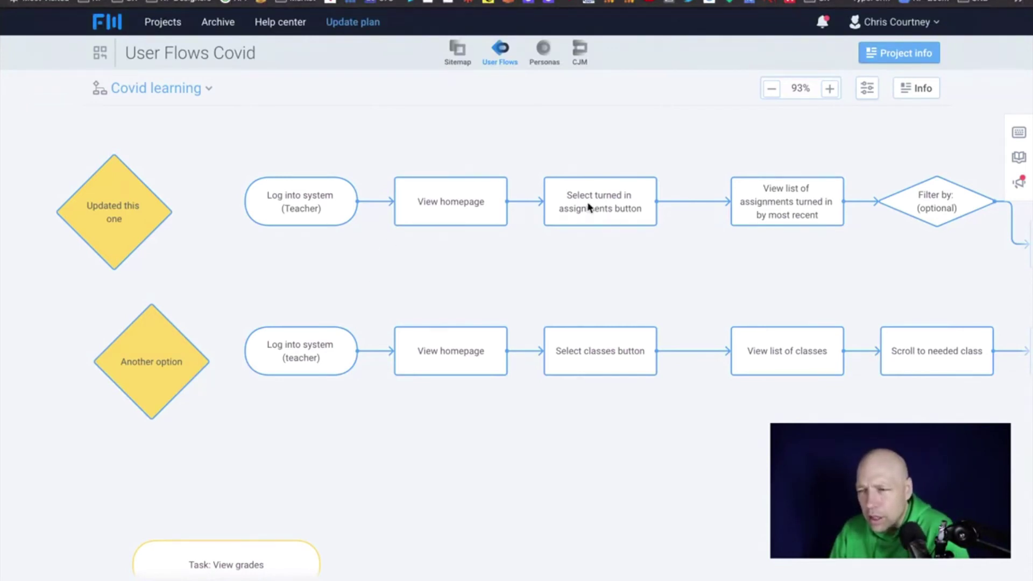
{"action": "scroll", "coordinate": [589, 208], "scroll_direction": "right", "scroll_amount": 3}
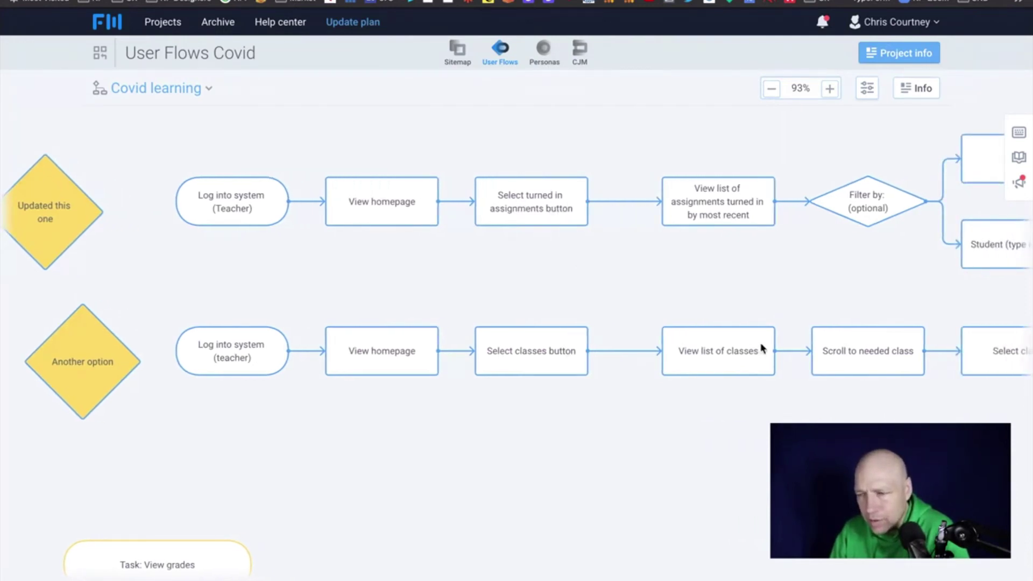
{"action": "scroll", "coordinate": [825, 350], "scroll_direction": "right", "scroll_amount": 5}
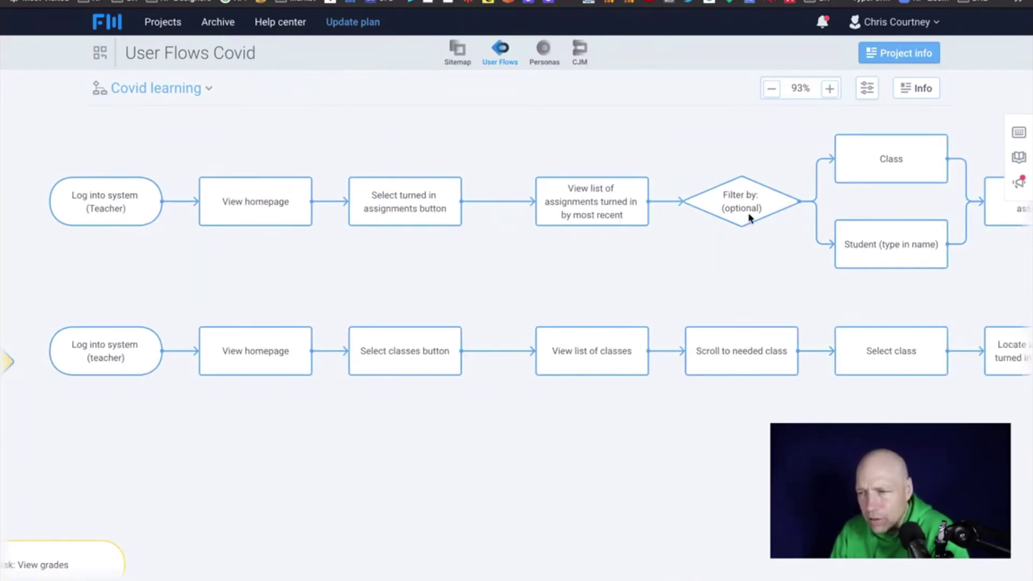
{"action": "scroll", "coordinate": [750, 215], "scroll_direction": "right", "scroll_amount": 10}
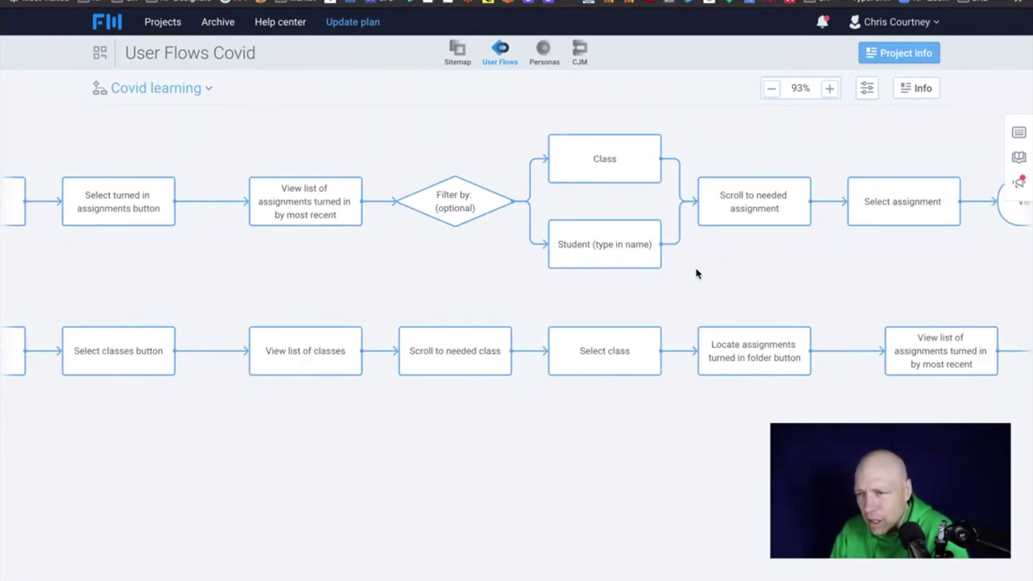
{"action": "scroll", "coordinate": [731, 209], "scroll_direction": "right", "scroll_amount": 3}
{"action": "scroll", "coordinate": [731, 209], "scroll_direction": "right", "scroll_amount": 7}
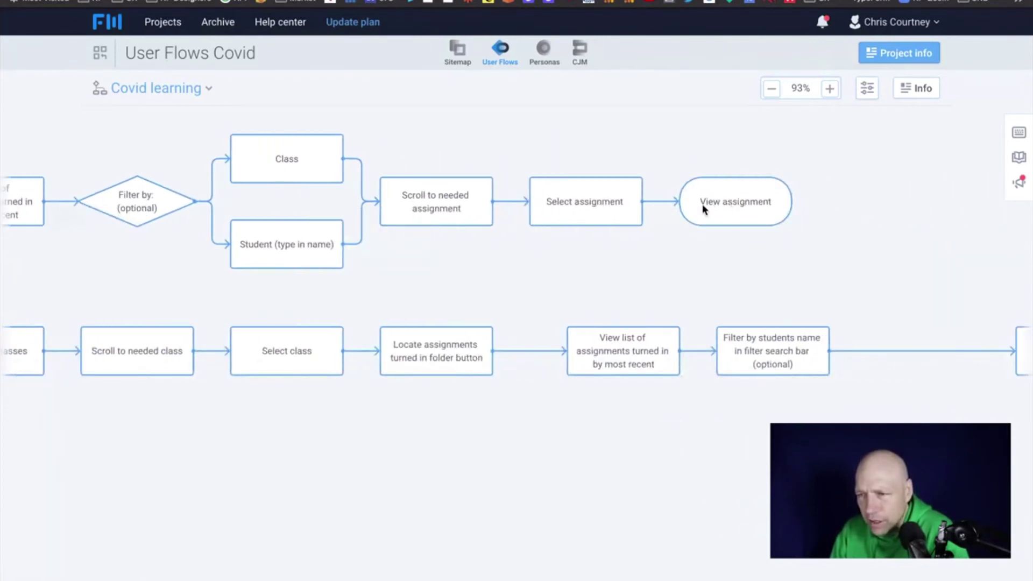
{"action": "scroll", "coordinate": [445, 208], "scroll_direction": "left", "scroll_amount": 18}
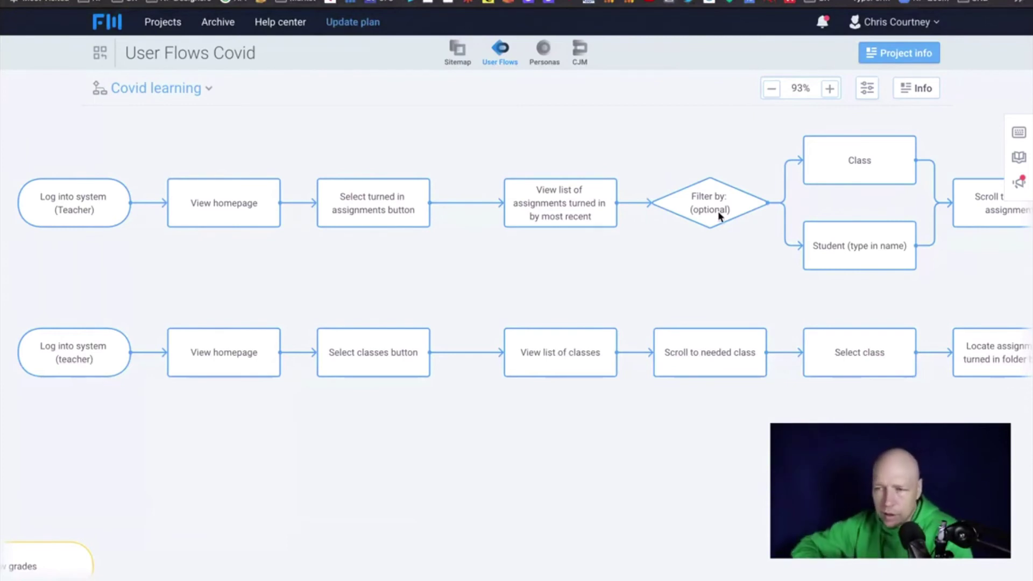
{"action": "scroll", "coordinate": [707, 214], "scroll_direction": "right", "scroll_amount": 5}
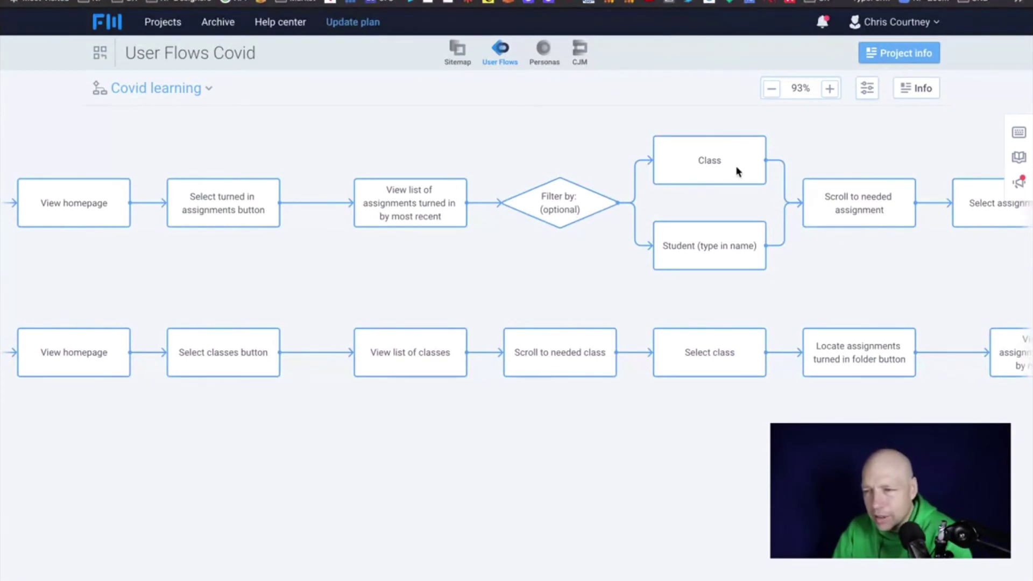
{"action": "scroll", "coordinate": [732, 167], "scroll_direction": "right", "scroll_amount": 8}
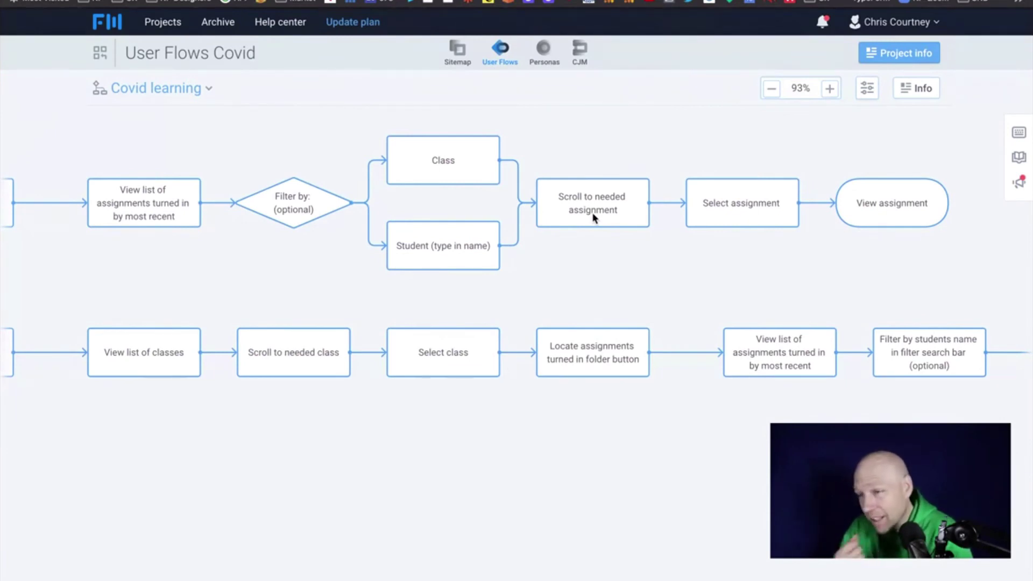
{"action": "scroll", "coordinate": [462, 207], "scroll_direction": "left", "scroll_amount": 15}
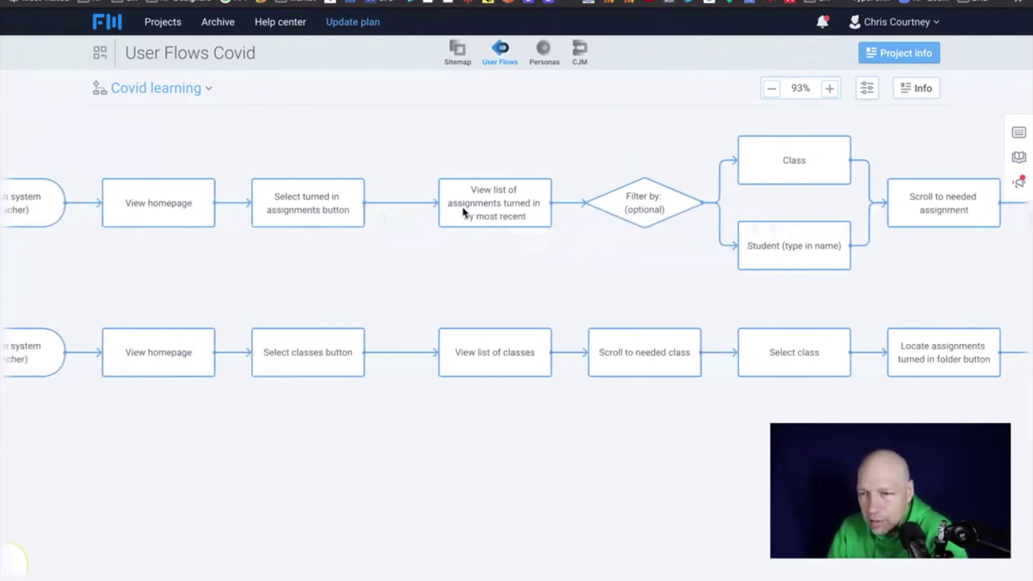
{"action": "scroll", "coordinate": [463, 207], "scroll_direction": "down", "scroll_amount": 3}
{"action": "scroll", "coordinate": [462, 213], "scroll_direction": "left", "scroll_amount": 3}
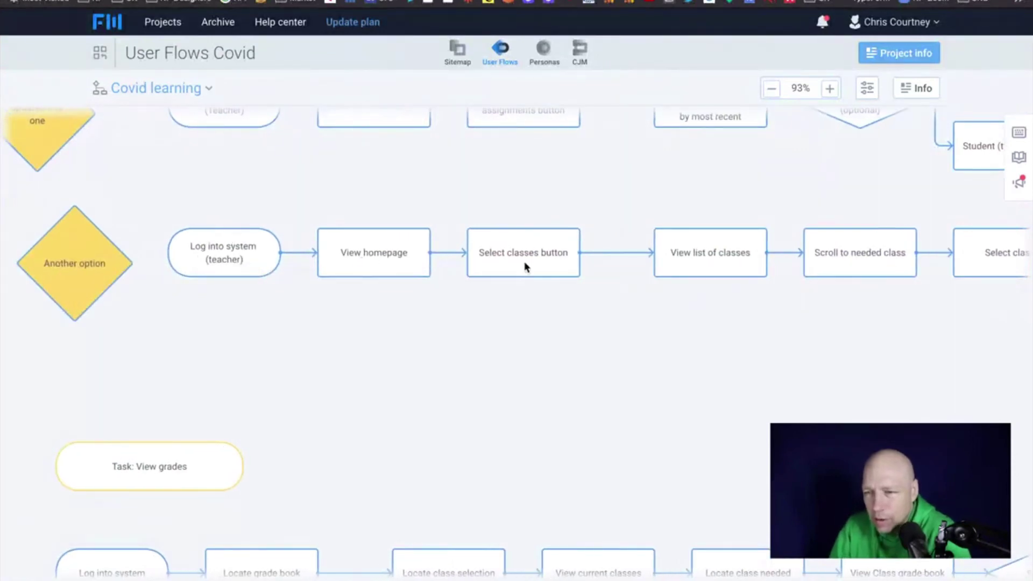
{"action": "scroll", "coordinate": [526, 265], "scroll_direction": "right", "scroll_amount": 7}
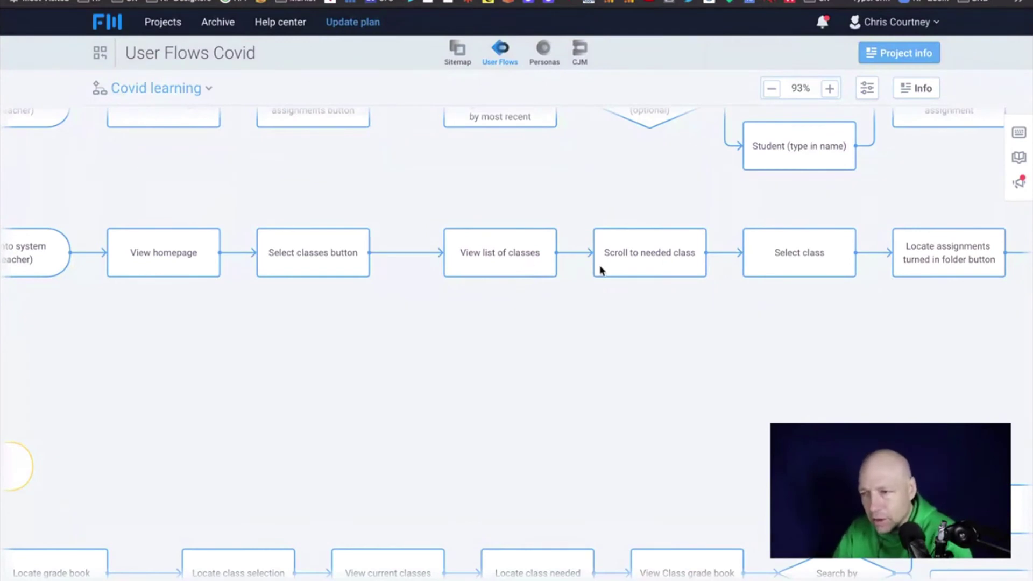
{"action": "scroll", "coordinate": [600, 266], "scroll_direction": "right", "scroll_amount": 8}
{"action": "scroll", "coordinate": [614, 258], "scroll_direction": "right", "scroll_amount": 8}
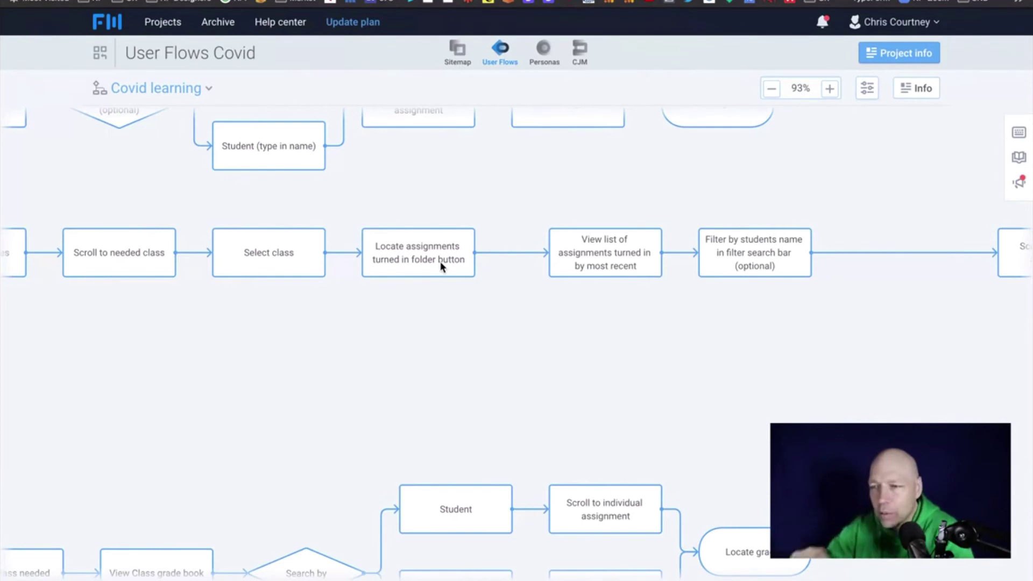
{"action": "scroll", "coordinate": [440, 266], "scroll_direction": "right", "scroll_amount": 15}
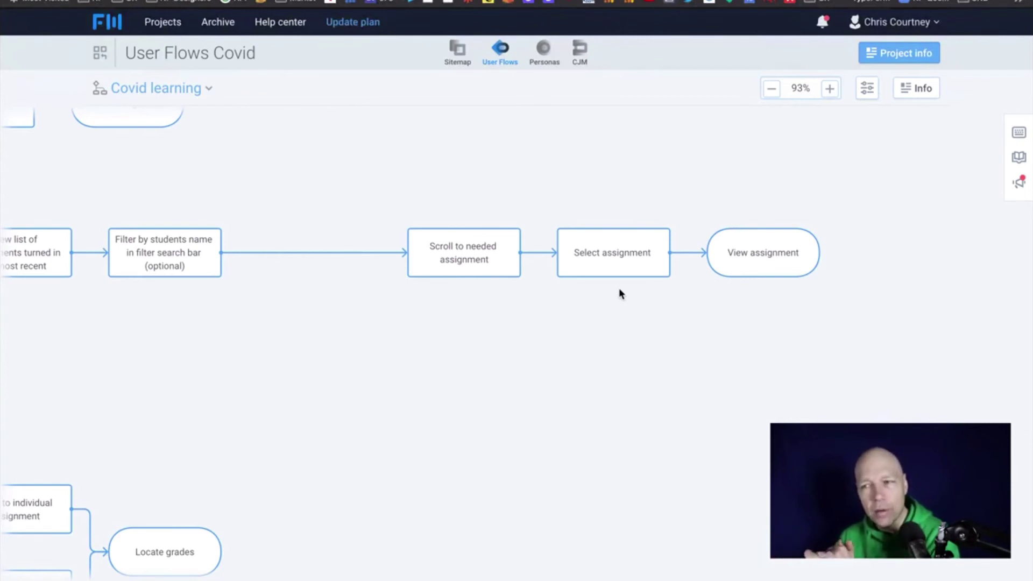
{"action": "scroll", "coordinate": [622, 294], "scroll_direction": "down", "scroll_amount": 3}
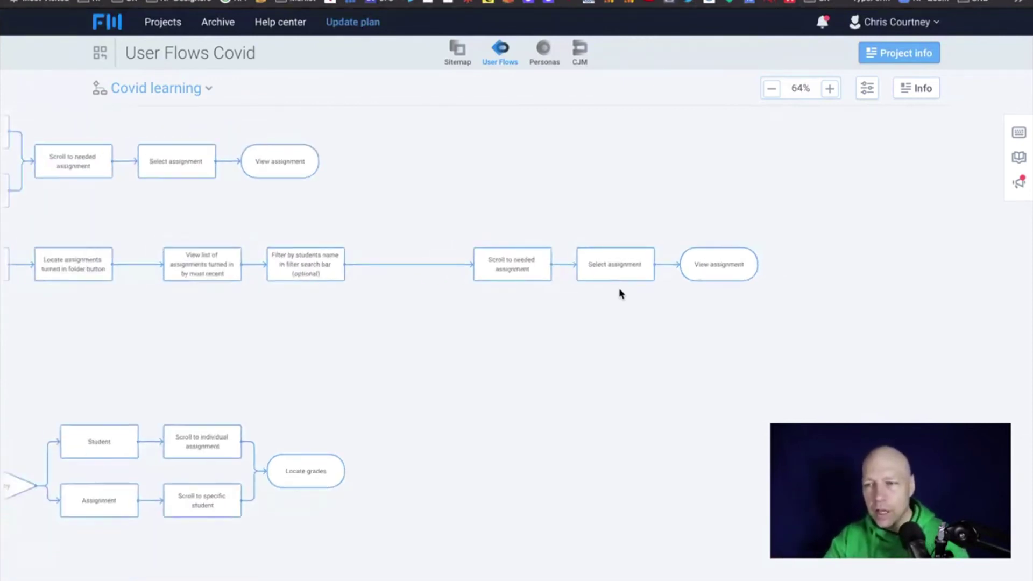
{"action": "scroll", "coordinate": [622, 293], "scroll_direction": "up", "scroll_amount": 2}
{"action": "scroll", "coordinate": [622, 293], "scroll_direction": "left", "scroll_amount": 10}
{"action": "scroll", "coordinate": [621, 293], "scroll_direction": "left", "scroll_amount": 5}
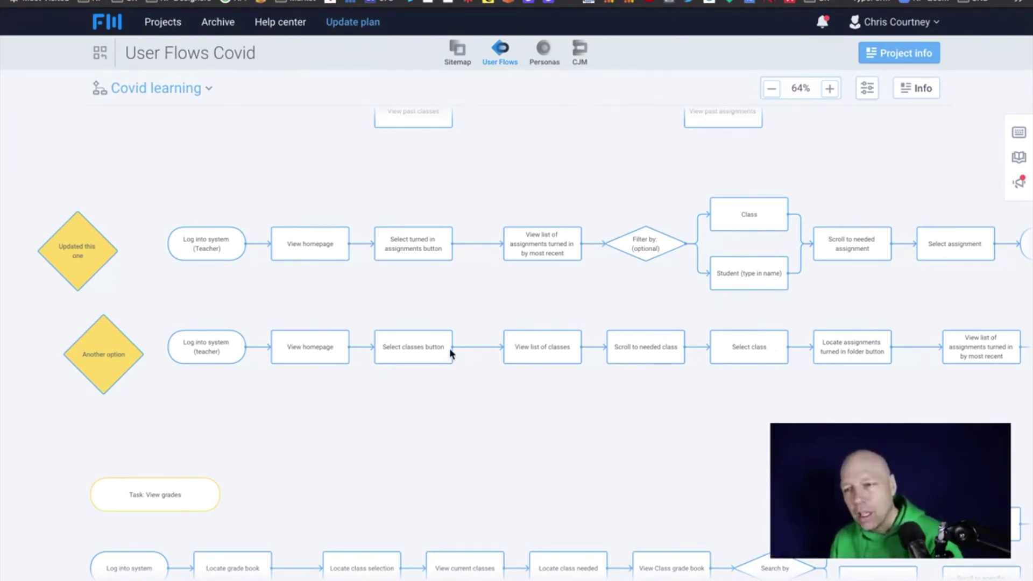
{"action": "scroll", "coordinate": [450, 347], "scroll_direction": "right", "scroll_amount": 10}
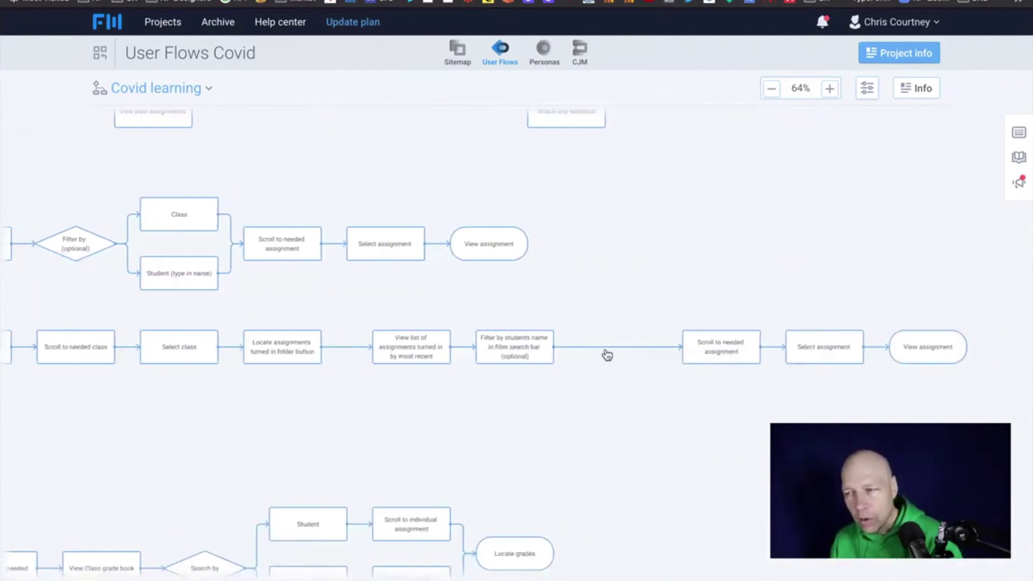
{"action": "scroll", "coordinate": [607, 355], "scroll_direction": "left", "scroll_amount": 10}
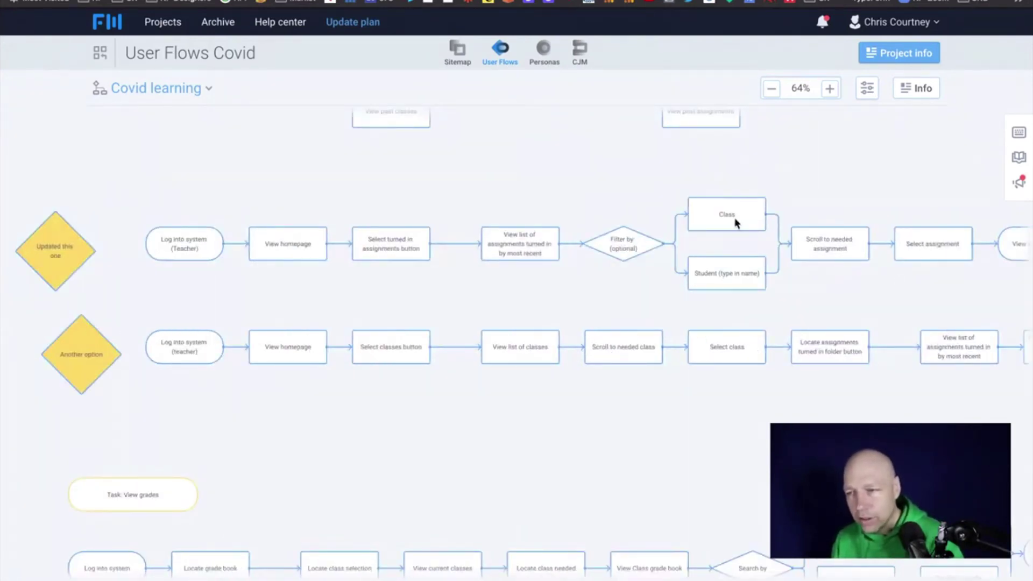
{"action": "scroll", "coordinate": [777, 300], "scroll_direction": "left", "scroll_amount": 1}
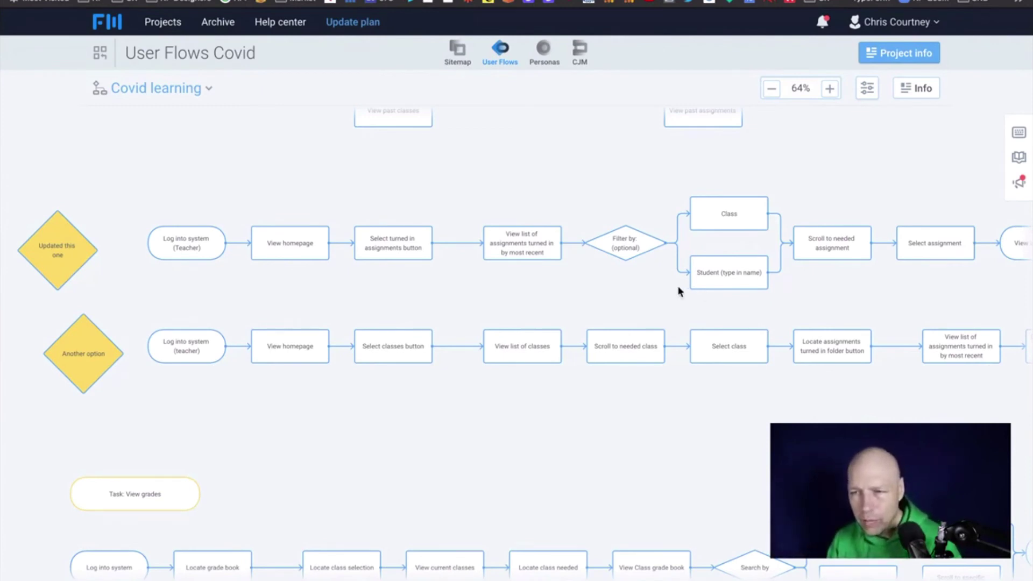
{"action": "scroll", "coordinate": [678, 291], "scroll_direction": "down", "scroll_amount": 7}
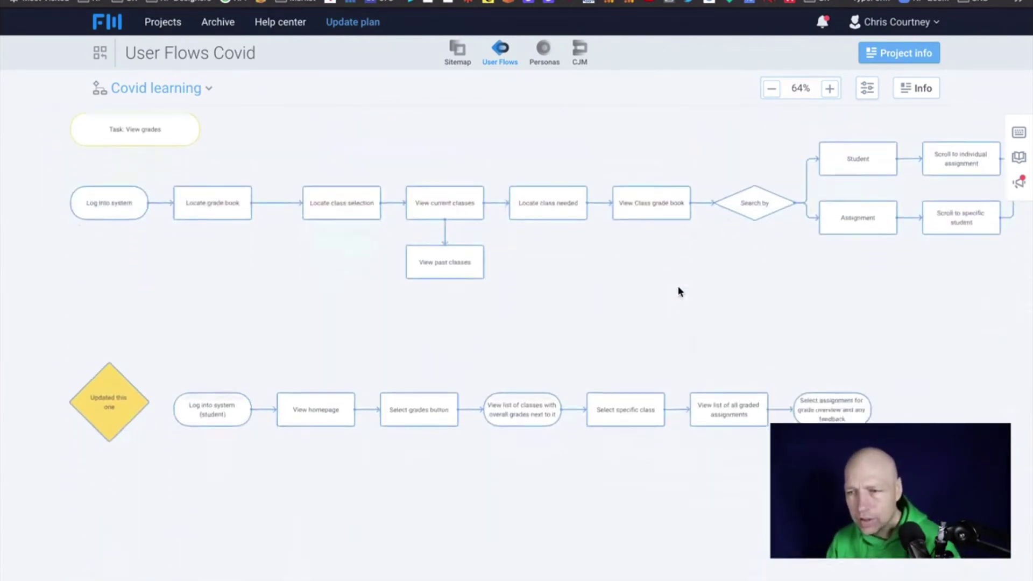
Position the canvas on the student grades row, starting from the login step
{"action": "scroll", "coordinate": [678, 291], "scroll_direction": "up", "scroll_amount": 3}
{"action": "scroll", "coordinate": [678, 291], "scroll_direction": "down", "scroll_amount": 5}
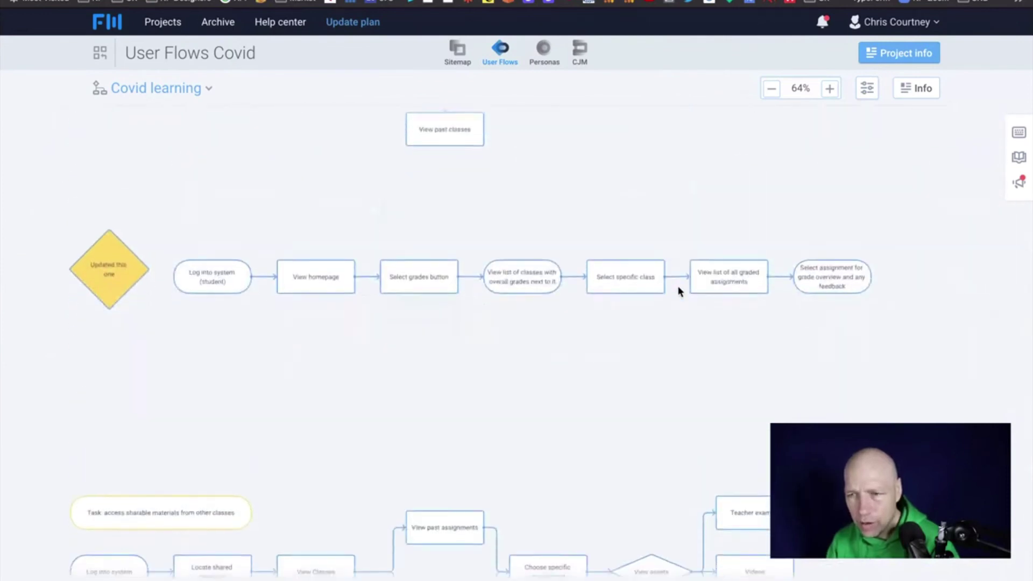
{"action": "scroll", "coordinate": [678, 291], "scroll_direction": "up", "scroll_amount": 3}
{"action": "scroll", "coordinate": [677, 285], "scroll_direction": "up", "scroll_amount": 5}
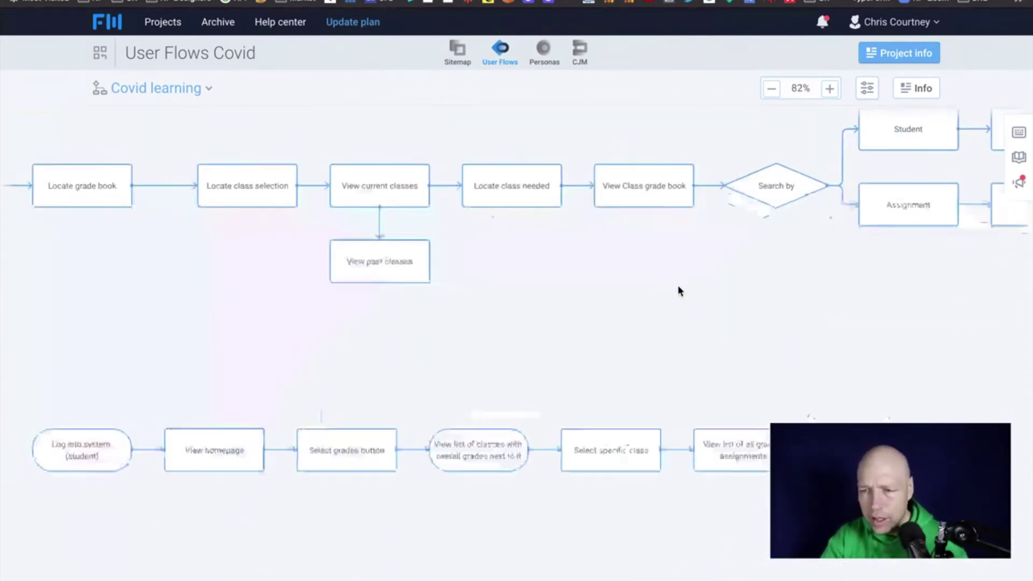
{"action": "scroll", "coordinate": [677, 285], "scroll_direction": "down", "scroll_amount": 10}
{"action": "scroll", "coordinate": [687, 288], "scroll_direction": "down", "scroll_amount": 6}
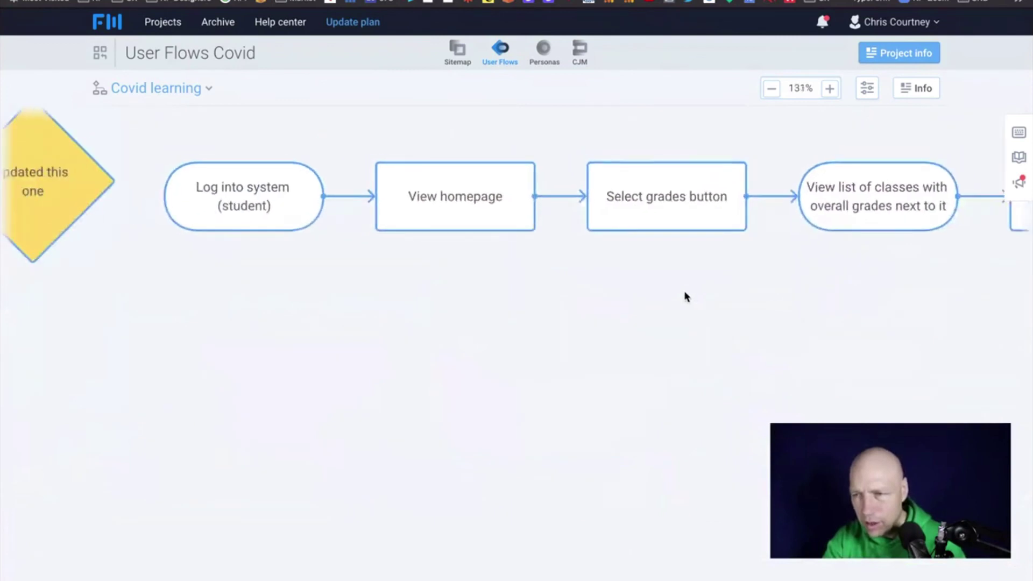
Pan along the grades row to the assignment grade overview and feedback, then zoom out to 55%
{"action": "scroll", "coordinate": [687, 296], "scroll_direction": "right", "scroll_amount": 2}
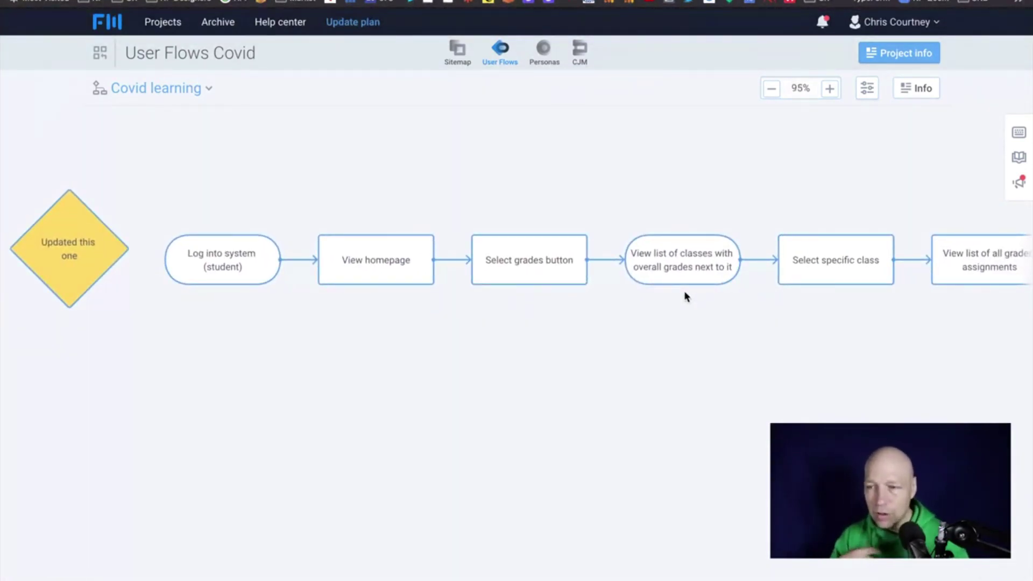
{"action": "scroll", "coordinate": [687, 296], "scroll_direction": "right", "scroll_amount": 3}
{"action": "scroll", "coordinate": [687, 296], "scroll_direction": "right", "scroll_amount": 1}
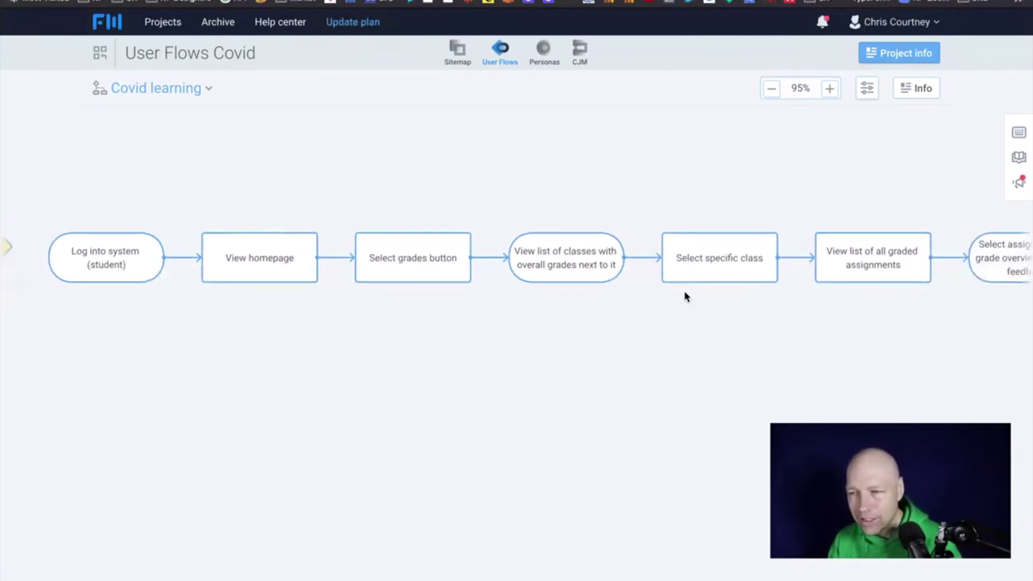
{"action": "scroll", "coordinate": [687, 296], "scroll_direction": "left", "scroll_amount": 1}
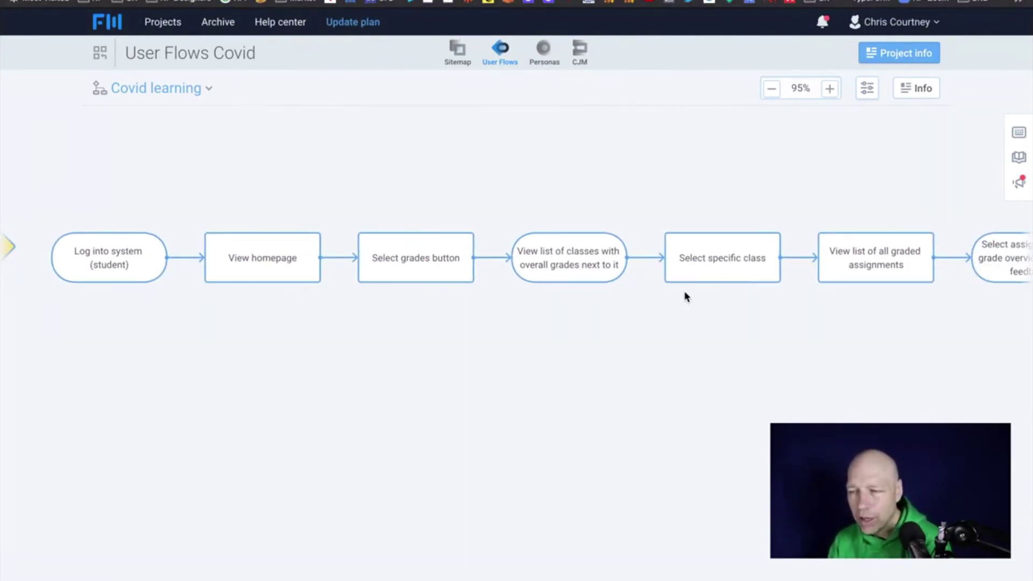
{"action": "scroll", "coordinate": [692, 291], "scroll_direction": "right", "scroll_amount": 9}
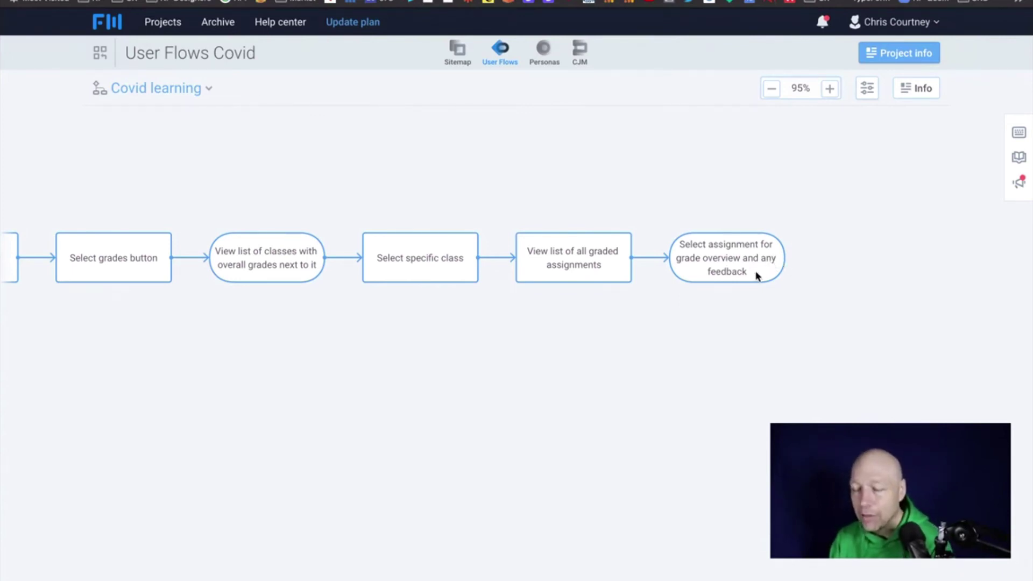
{"action": "scroll", "coordinate": [756, 276], "scroll_direction": "left", "scroll_amount": 10}
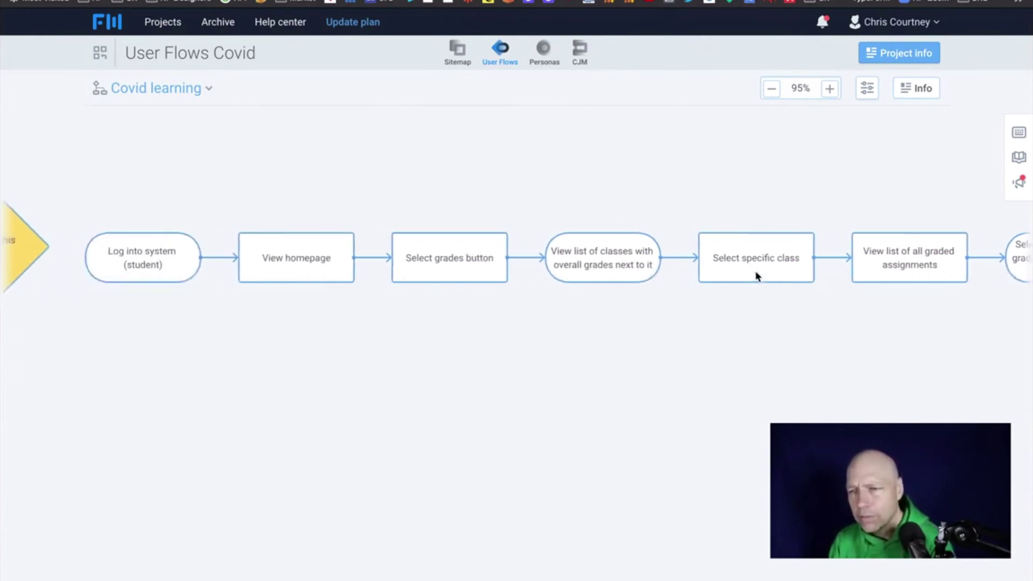
{"action": "scroll", "coordinate": [757, 276], "scroll_direction": "right", "scroll_amount": 1}
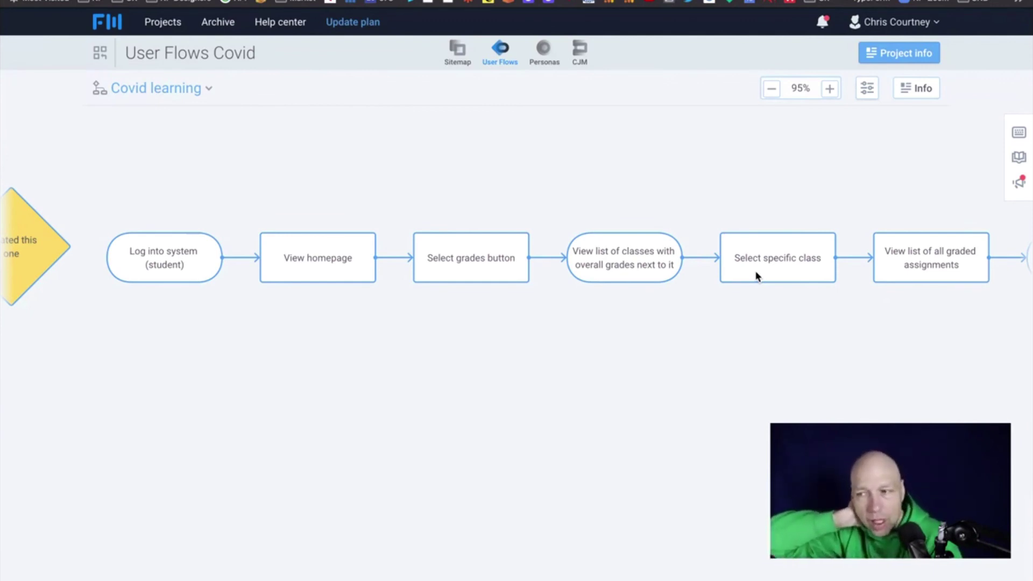
{"action": "scroll", "coordinate": [756, 276], "scroll_direction": "down", "scroll_amount": 4}
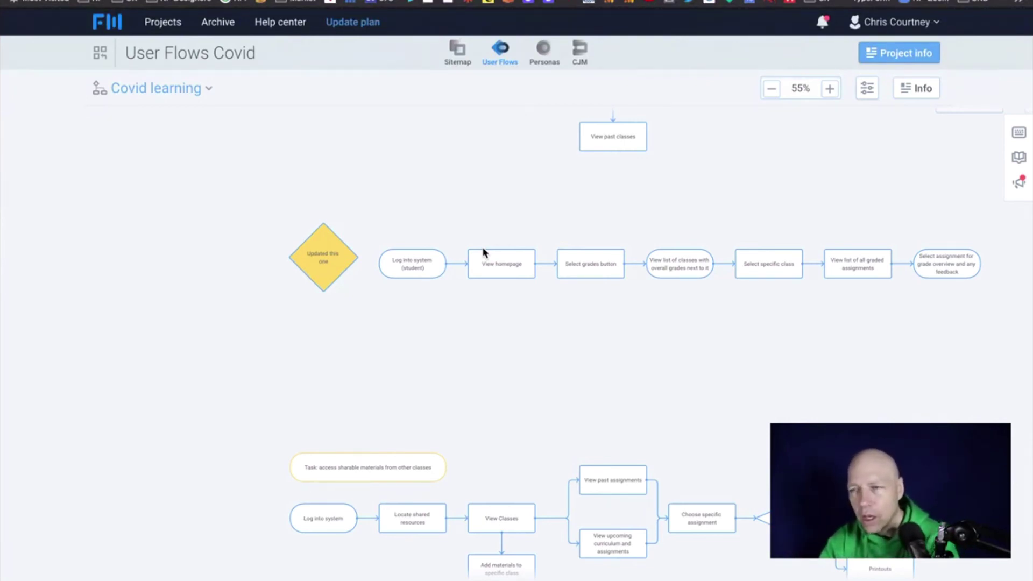
Move down to the teacher resources row and zoom in to 135%
{"action": "scroll", "coordinate": [483, 253], "scroll_direction": "up", "scroll_amount": 10}
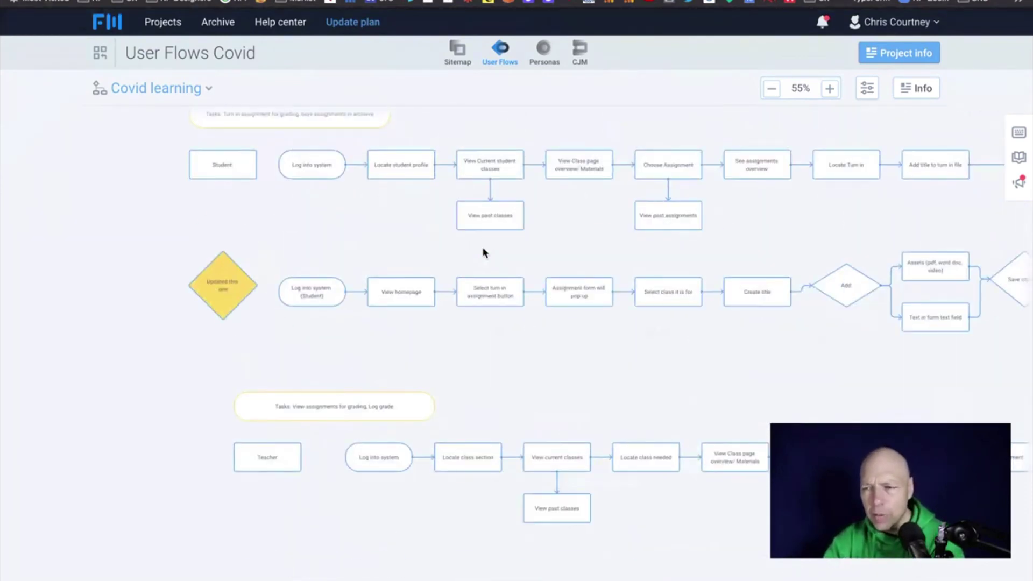
{"action": "scroll", "coordinate": [552, 364], "scroll_direction": "down", "scroll_amount": 15}
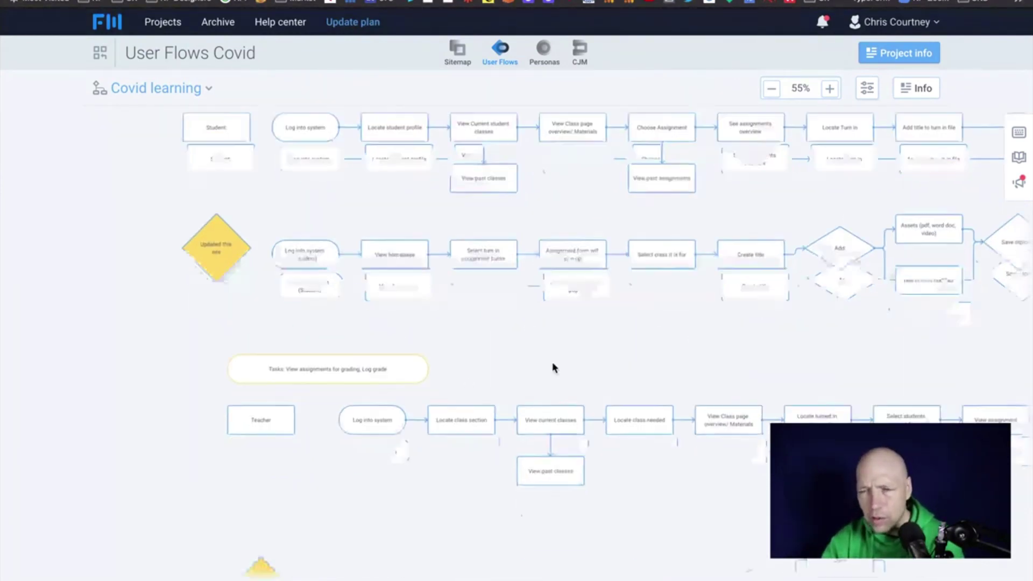
{"action": "scroll", "coordinate": [552, 363], "scroll_direction": "down", "scroll_amount": 5}
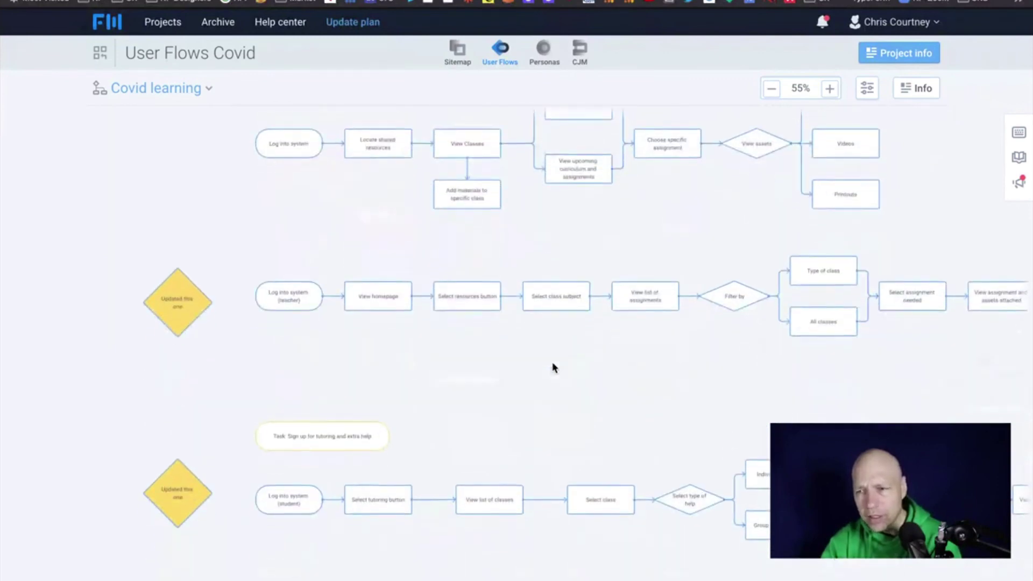
{"action": "scroll", "coordinate": [480, 325], "scroll_direction": "up", "scroll_amount": 4}
{"action": "scroll", "coordinate": [481, 325], "scroll_direction": "up", "scroll_amount": 5}
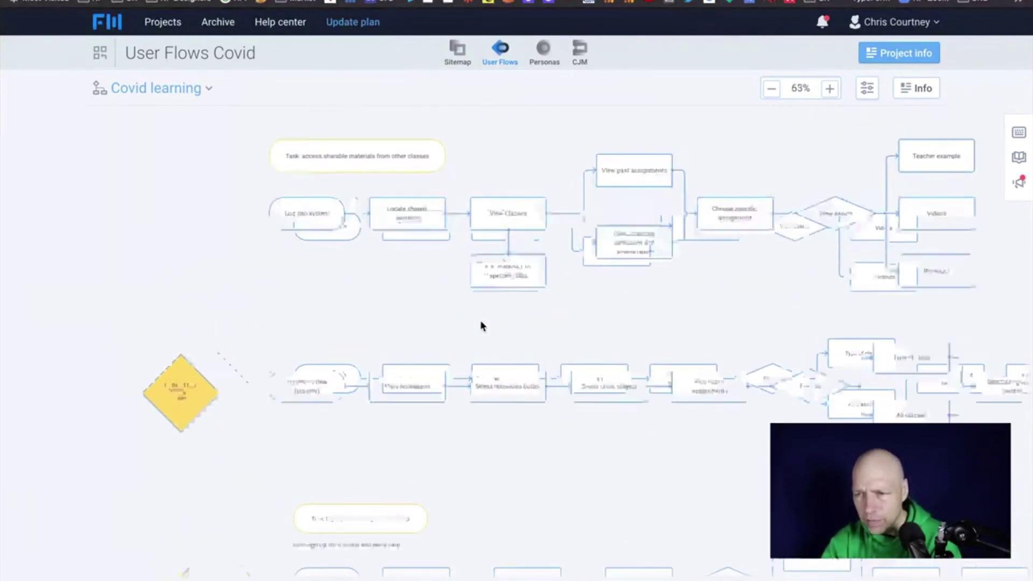
{"action": "scroll", "coordinate": [481, 325], "scroll_direction": "up", "scroll_amount": 4}
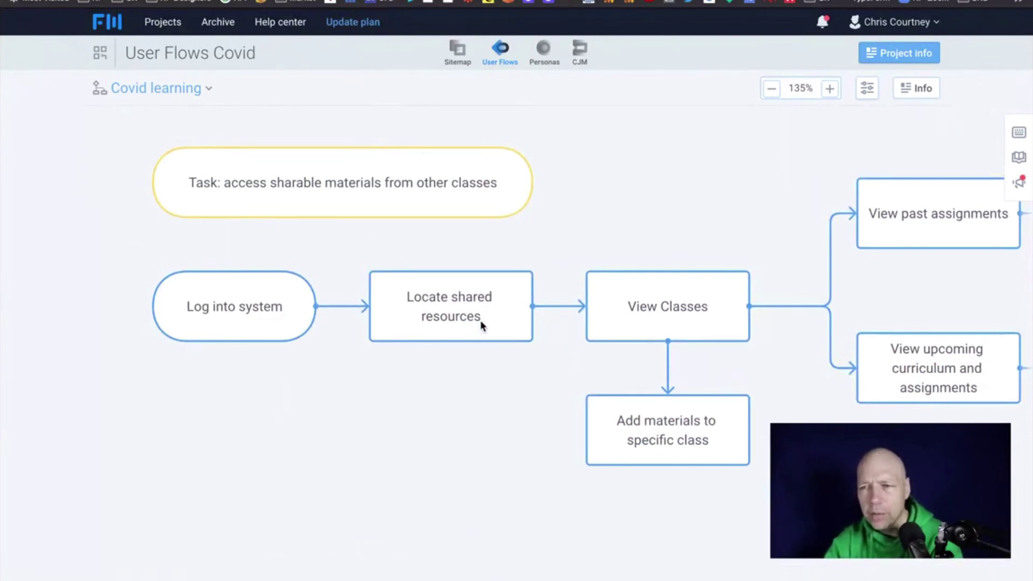
{"action": "scroll", "coordinate": [480, 320], "scroll_direction": "down", "scroll_amount": 5}
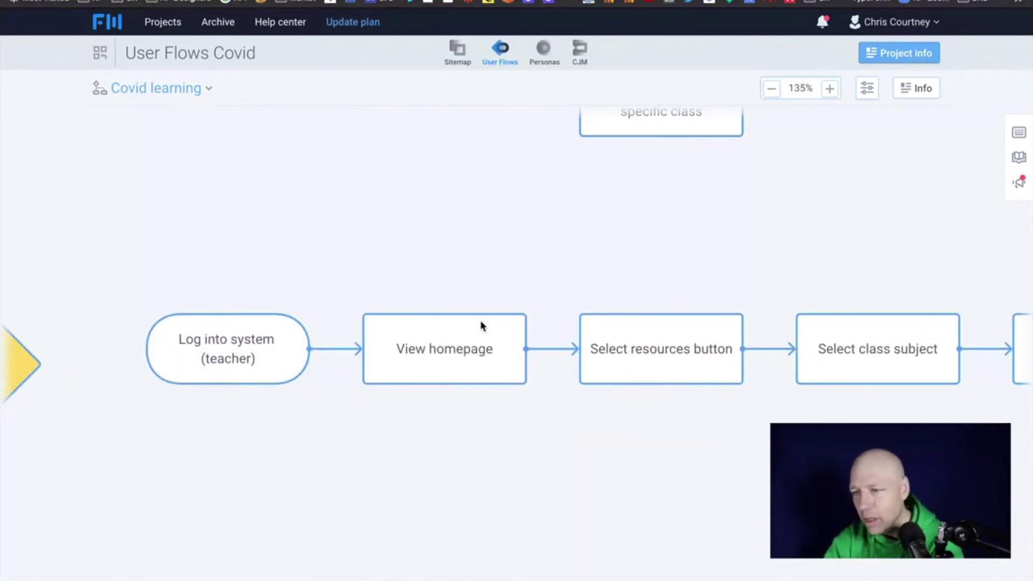
{"action": "scroll", "coordinate": [482, 325], "scroll_direction": "down", "scroll_amount": 1}
Pan right past the Filter by Type of class / All classes branches to the Saving options decision
{"action": "scroll", "coordinate": [482, 325], "scroll_direction": "right", "scroll_amount": 1}
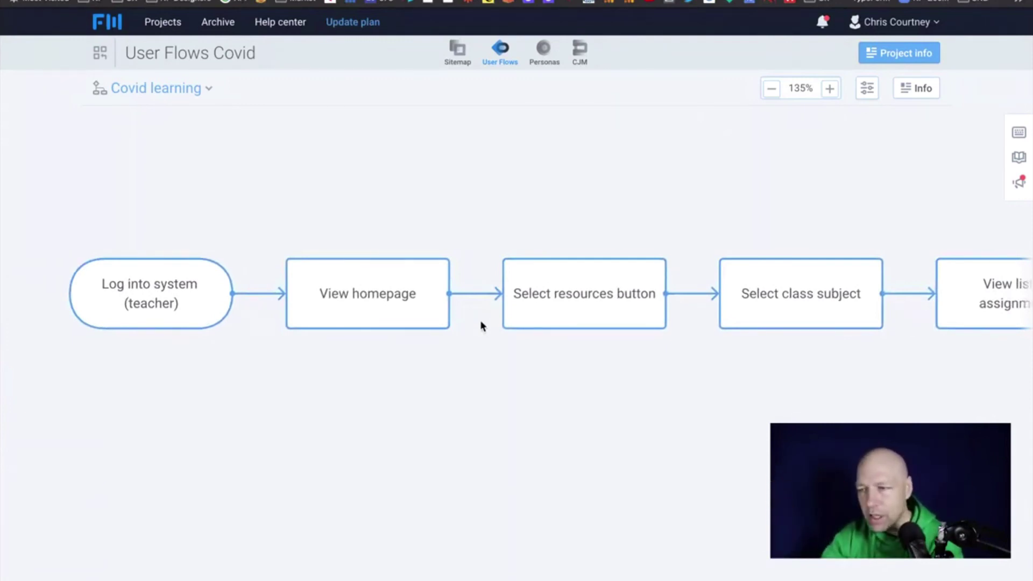
{"action": "scroll", "coordinate": [481, 323], "scroll_direction": "right", "scroll_amount": 1}
{"action": "scroll", "coordinate": [481, 322], "scroll_direction": "down", "scroll_amount": 1}
{"action": "scroll", "coordinate": [480, 325], "scroll_direction": "right", "scroll_amount": 5}
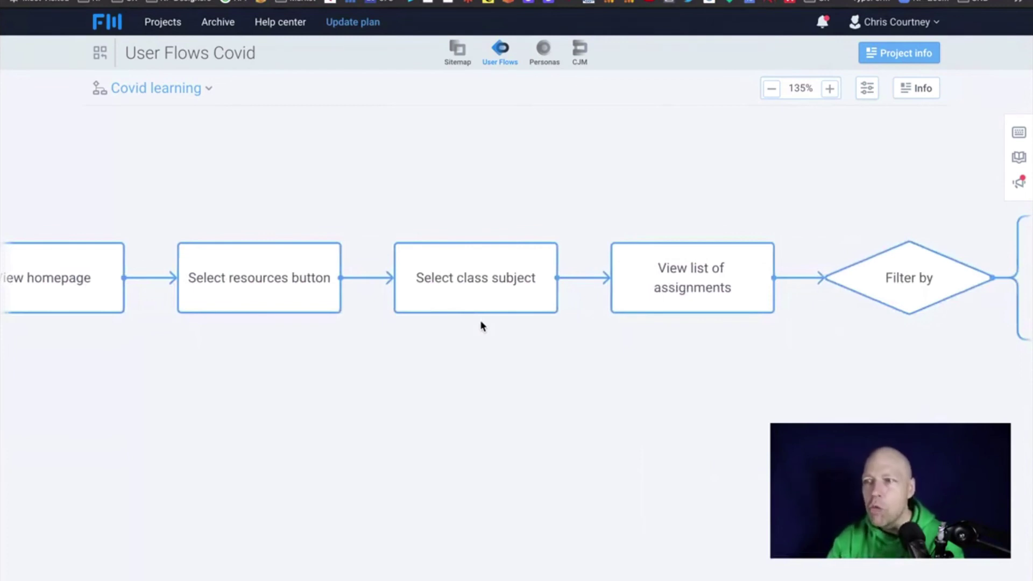
{"action": "scroll", "coordinate": [482, 326], "scroll_direction": "right", "scroll_amount": 8}
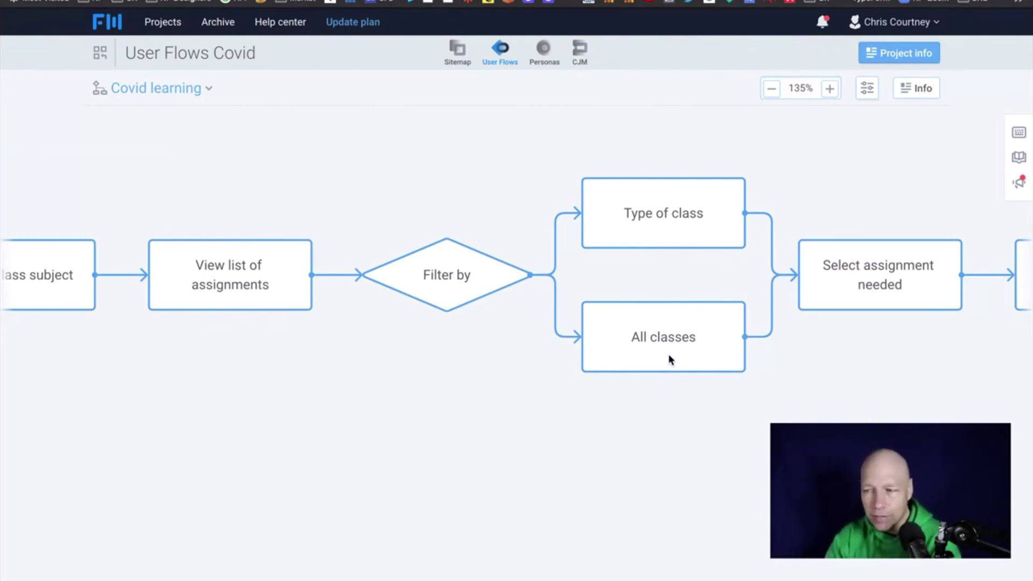
{"action": "scroll", "coordinate": [670, 356], "scroll_direction": "right", "scroll_amount": 5}
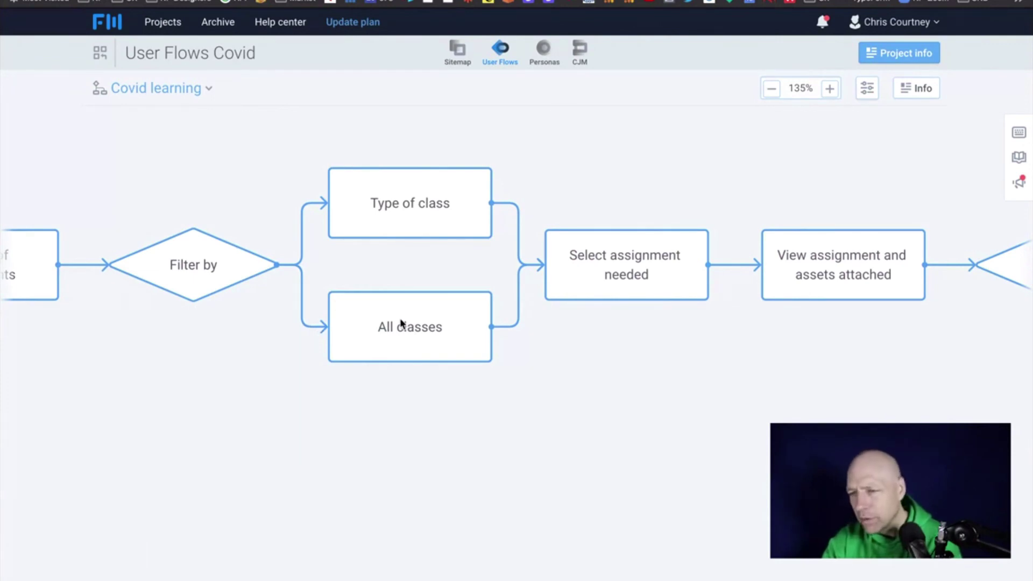
{"action": "scroll", "coordinate": [385, 328], "scroll_direction": "right", "scroll_amount": 6}
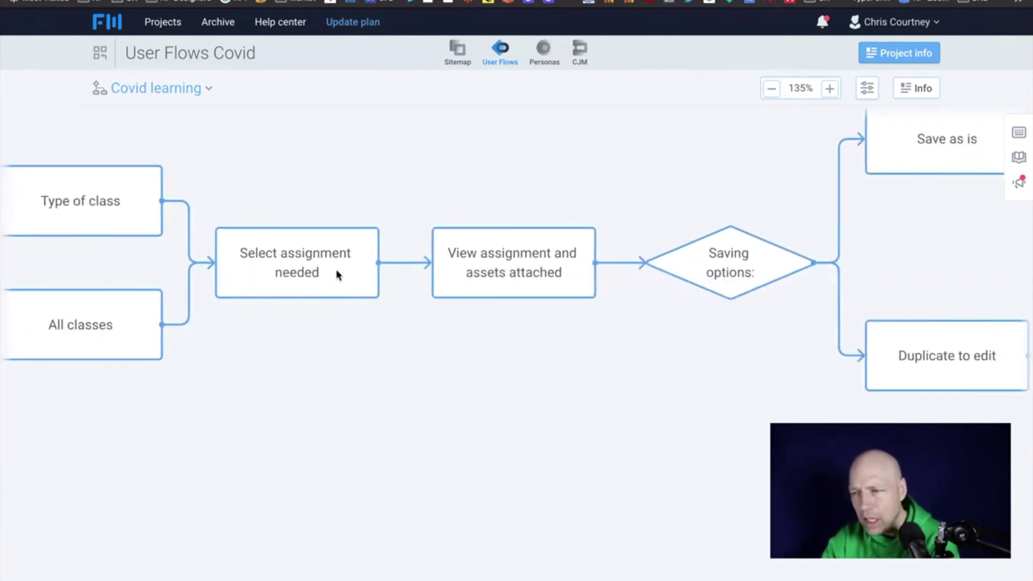
{"action": "scroll", "coordinate": [337, 275], "scroll_direction": "left", "scroll_amount": 6}
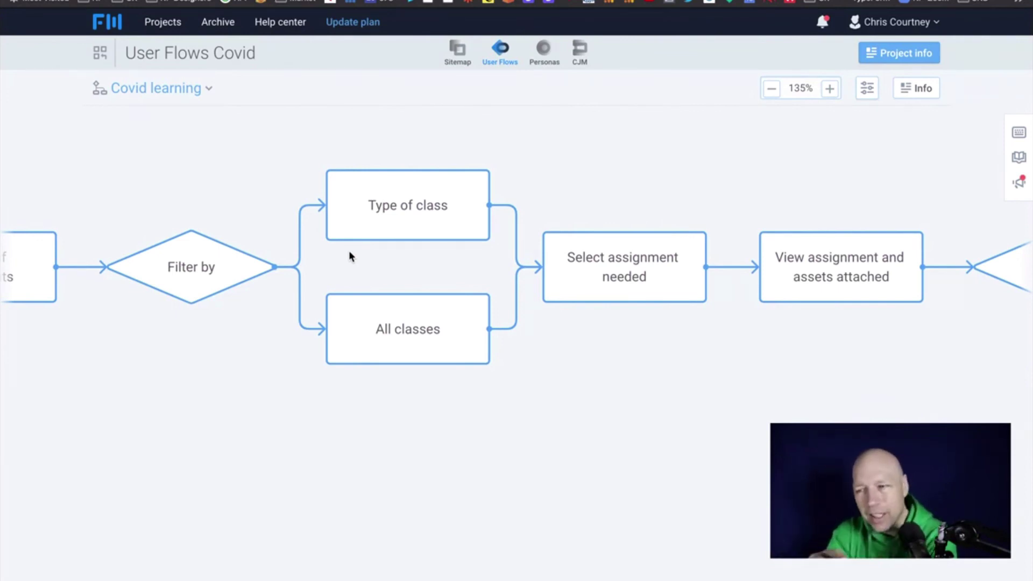
Pan through the Save as is and Duplicate to edit branches, then zoom out to 82% showing save-to-class and archive endings
{"action": "scroll", "coordinate": [349, 250], "scroll_direction": "right", "scroll_amount": 5}
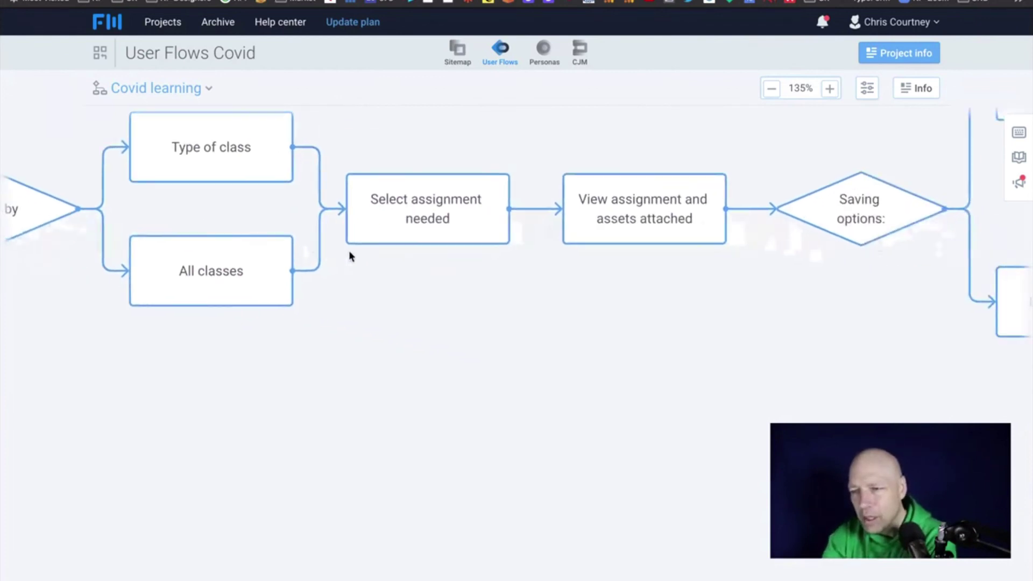
{"action": "scroll", "coordinate": [457, 257], "scroll_direction": "right", "scroll_amount": 5}
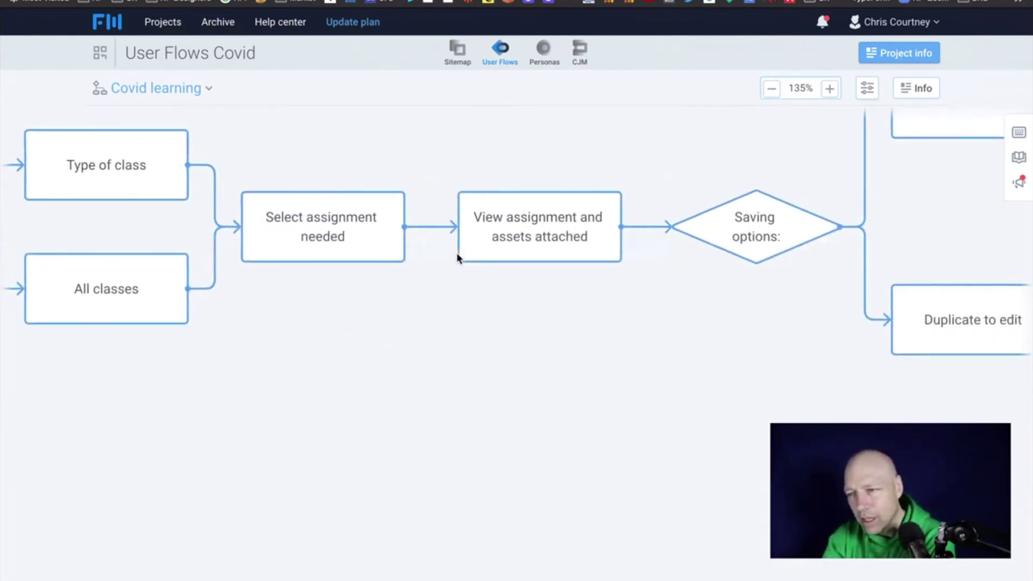
{"action": "scroll", "coordinate": [550, 262], "scroll_direction": "right", "scroll_amount": 5}
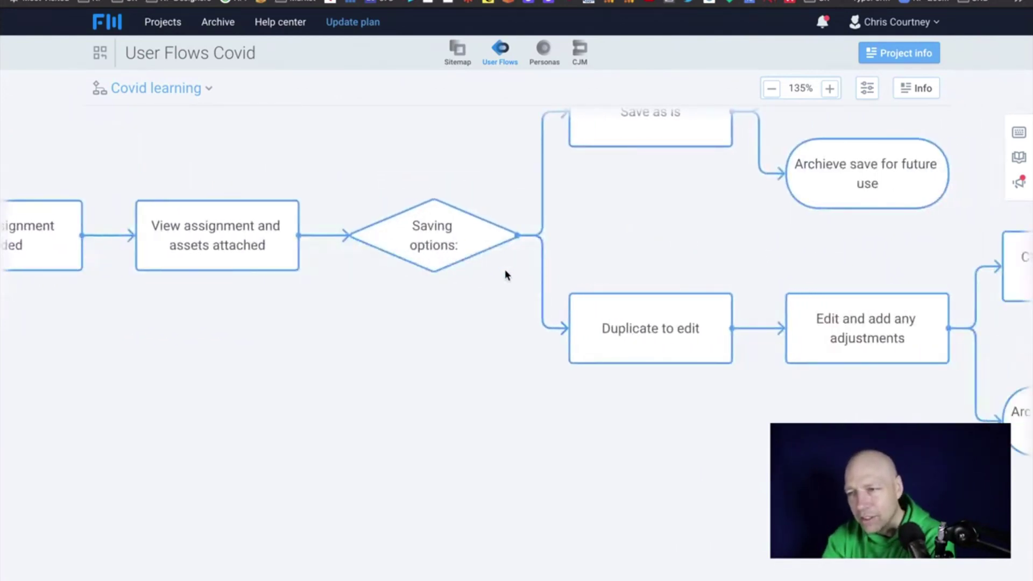
{"action": "scroll", "coordinate": [508, 275], "scroll_direction": "right", "scroll_amount": 4}
{"action": "scroll", "coordinate": [508, 275], "scroll_direction": "up", "scroll_amount": 2}
{"action": "scroll", "coordinate": [505, 275], "scroll_direction": "right", "scroll_amount": 2}
{"action": "scroll", "coordinate": [506, 275], "scroll_direction": "up", "scroll_amount": 1}
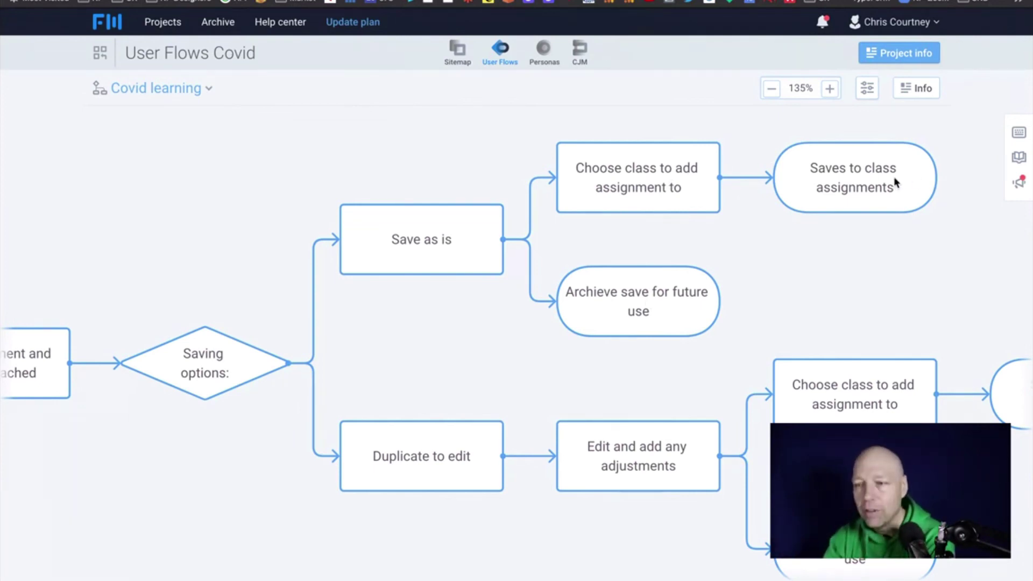
{"action": "scroll", "coordinate": [894, 176], "scroll_direction": "down", "scroll_amount": 3}
{"action": "scroll", "coordinate": [893, 177], "scroll_direction": "right", "scroll_amount": 3}
{"action": "scroll", "coordinate": [895, 181], "scroll_direction": "right", "scroll_amount": 1}
{"action": "scroll", "coordinate": [895, 182], "scroll_direction": "up", "scroll_amount": 1}
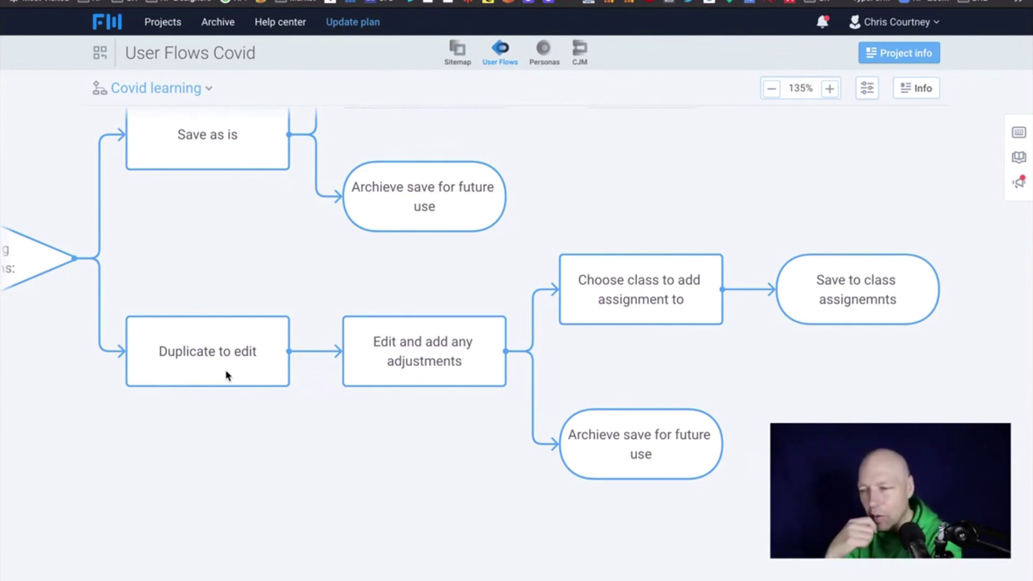
Zoom in close on the start of the student tutoring sign-up flow
{"action": "scroll", "coordinate": [226, 375], "scroll_direction": "down", "scroll_amount": 5}
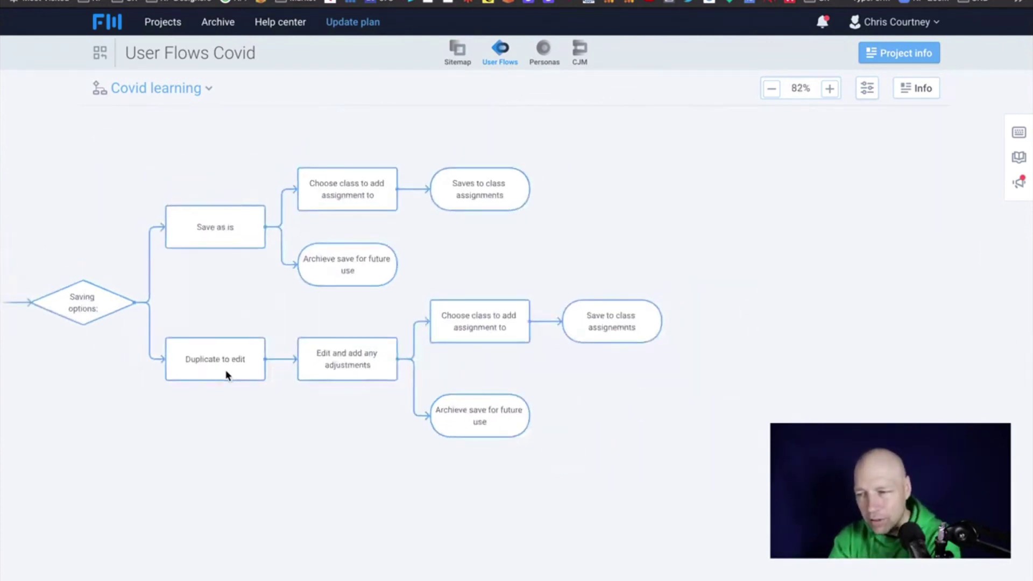
{"action": "scroll", "coordinate": [226, 375], "scroll_direction": "left", "scroll_amount": 10}
{"action": "scroll", "coordinate": [226, 375], "scroll_direction": "left", "scroll_amount": 10}
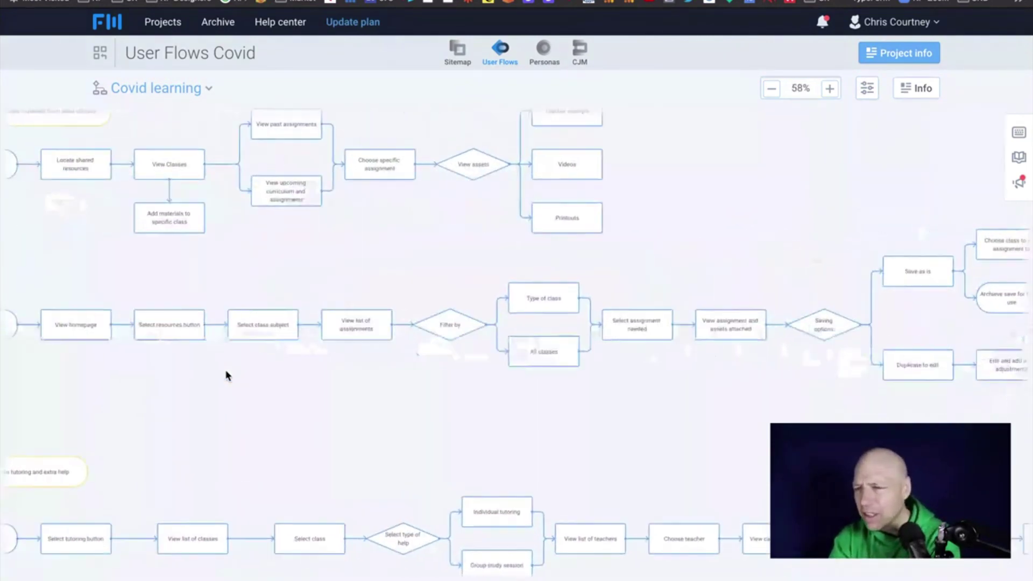
{"action": "scroll", "coordinate": [226, 375], "scroll_direction": "left", "scroll_amount": 3}
{"action": "scroll", "coordinate": [226, 375], "scroll_direction": "down", "scroll_amount": 2}
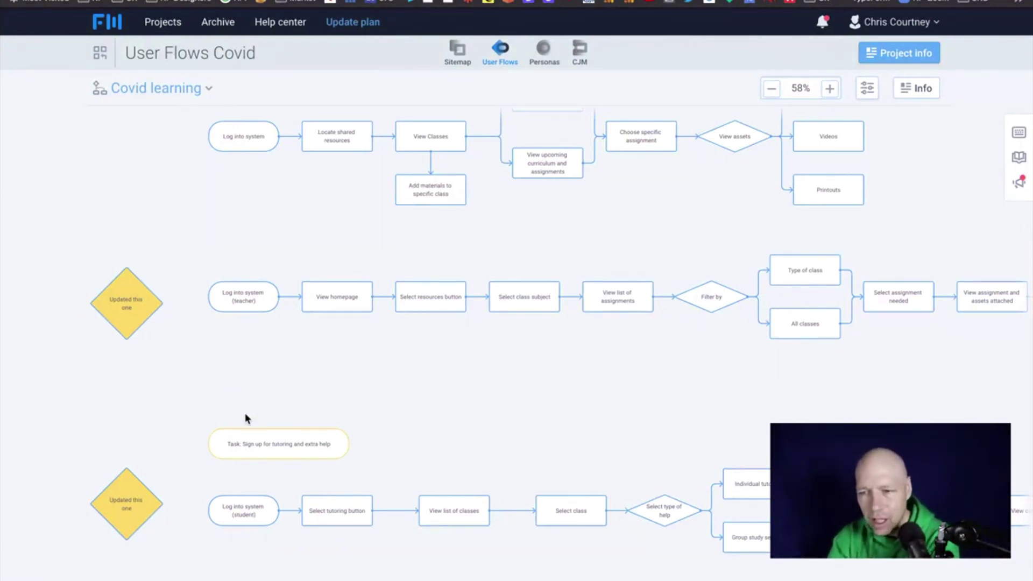
{"action": "scroll", "coordinate": [254, 437], "scroll_direction": "up", "scroll_amount": 5}
{"action": "scroll", "coordinate": [254, 438], "scroll_direction": "down", "scroll_amount": 5}
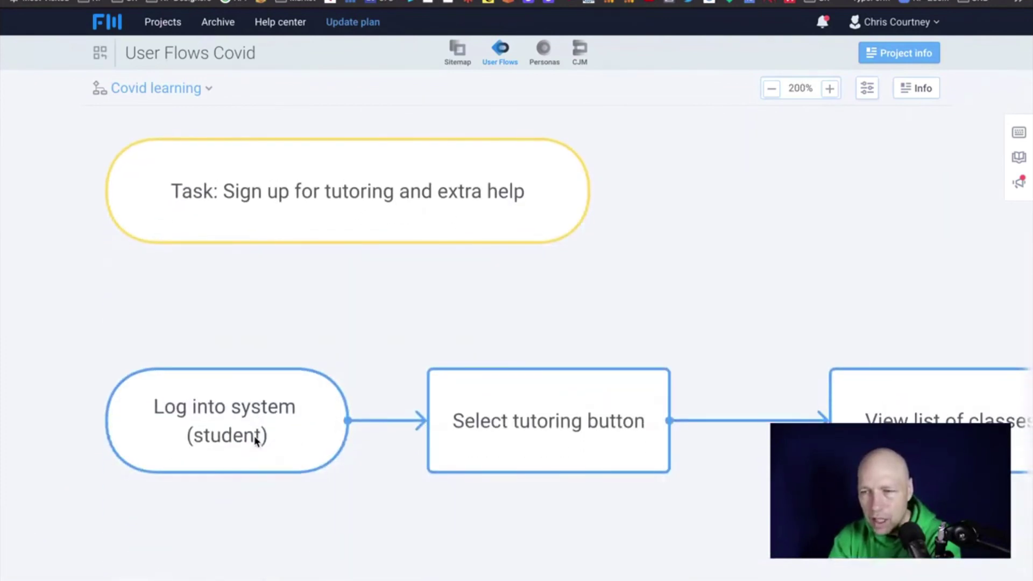
{"action": "scroll", "coordinate": [255, 439], "scroll_direction": "down", "scroll_amount": 3}
{"action": "scroll", "coordinate": [255, 438], "scroll_direction": "down", "scroll_amount": 3}
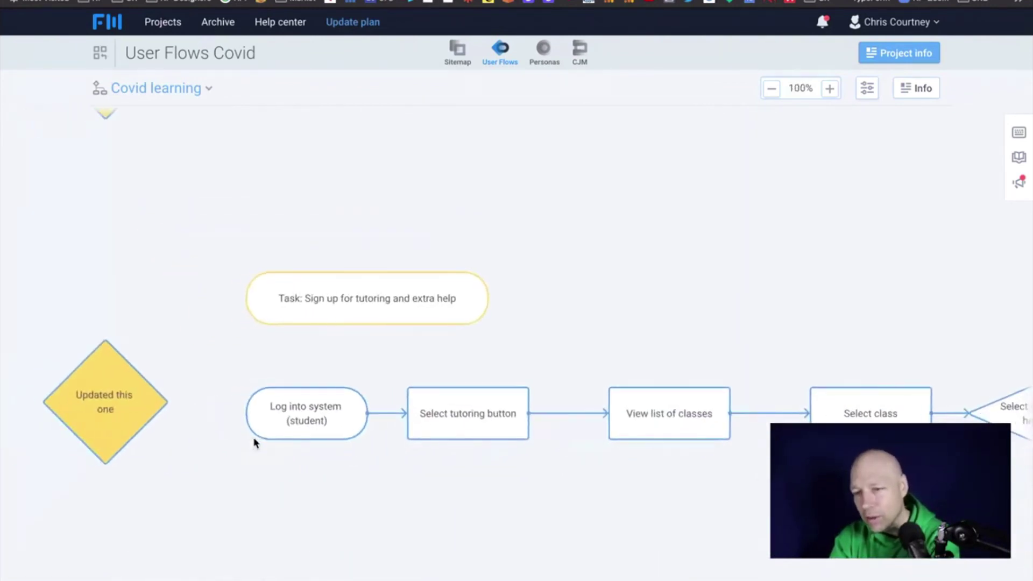
Follow the tutoring row right through the calendar pop-up and available dates steps
{"action": "scroll", "coordinate": [256, 442], "scroll_direction": "right", "scroll_amount": 3}
{"action": "scroll", "coordinate": [255, 442], "scroll_direction": "down", "scroll_amount": 2}
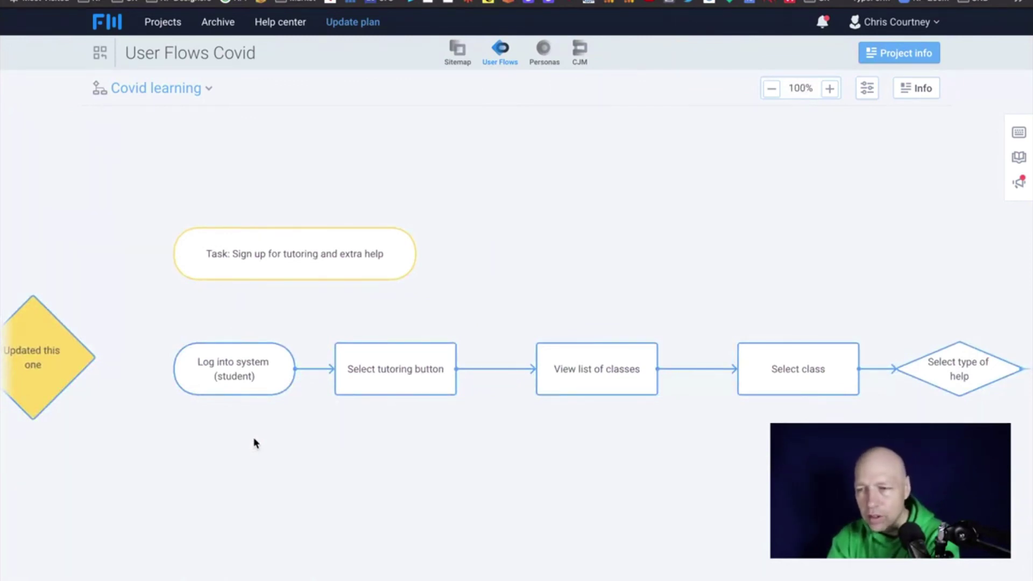
{"action": "scroll", "coordinate": [255, 443], "scroll_direction": "right", "scroll_amount": 4}
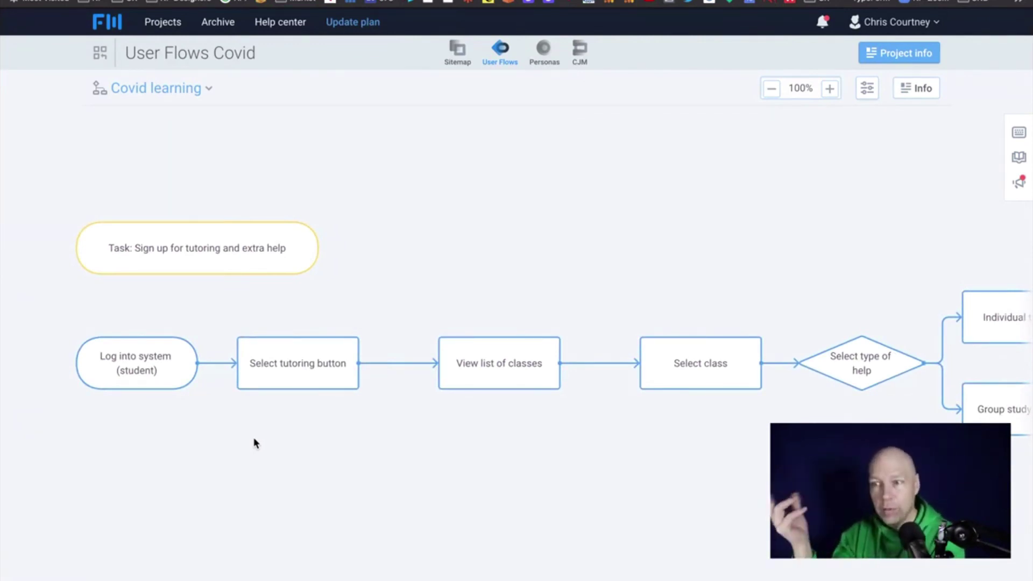
{"action": "scroll", "coordinate": [255, 443], "scroll_direction": "right", "scroll_amount": 3}
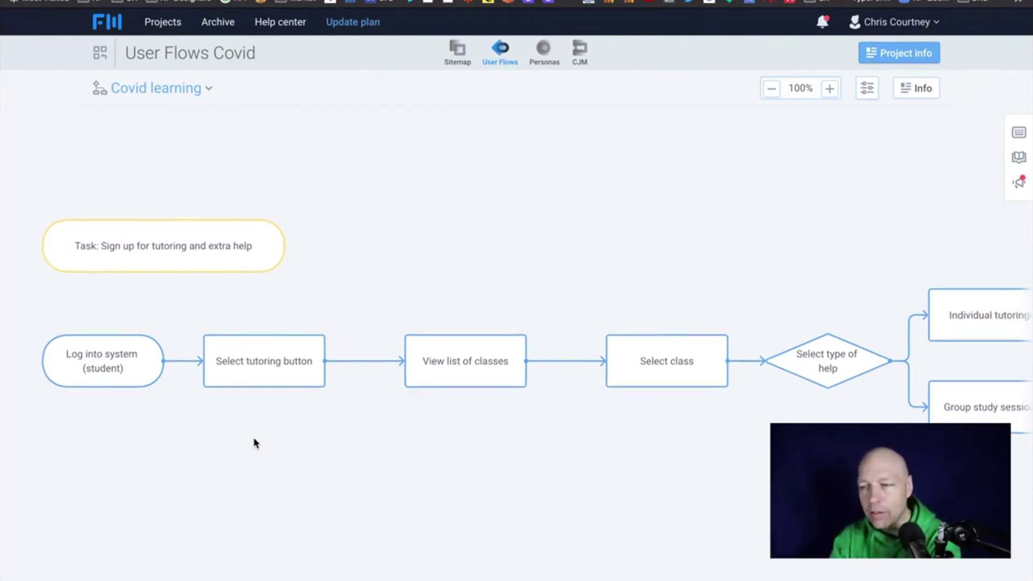
{"action": "scroll", "coordinate": [255, 443], "scroll_direction": "right", "scroll_amount": 10}
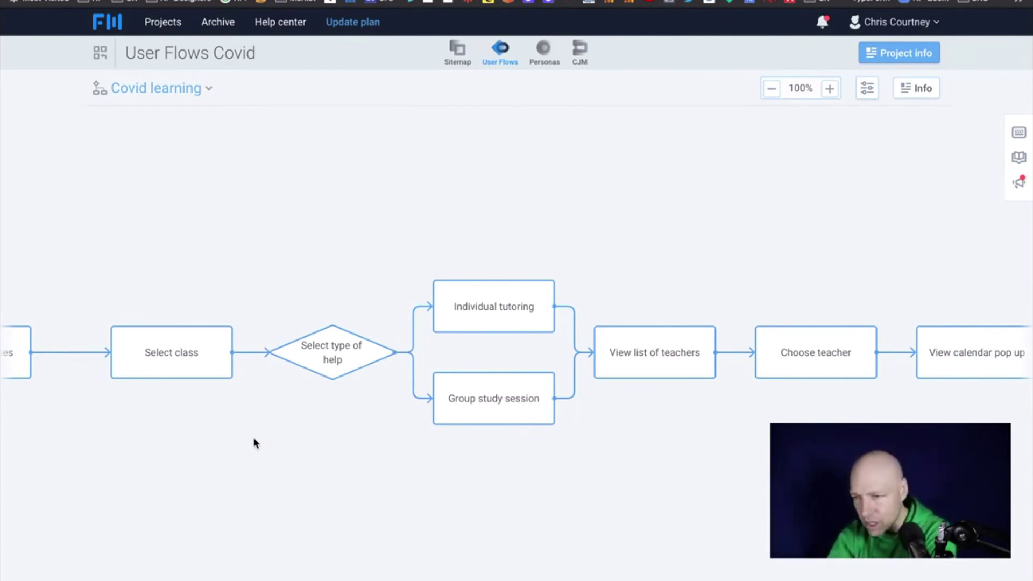
{"action": "scroll", "coordinate": [254, 443], "scroll_direction": "right", "scroll_amount": 10}
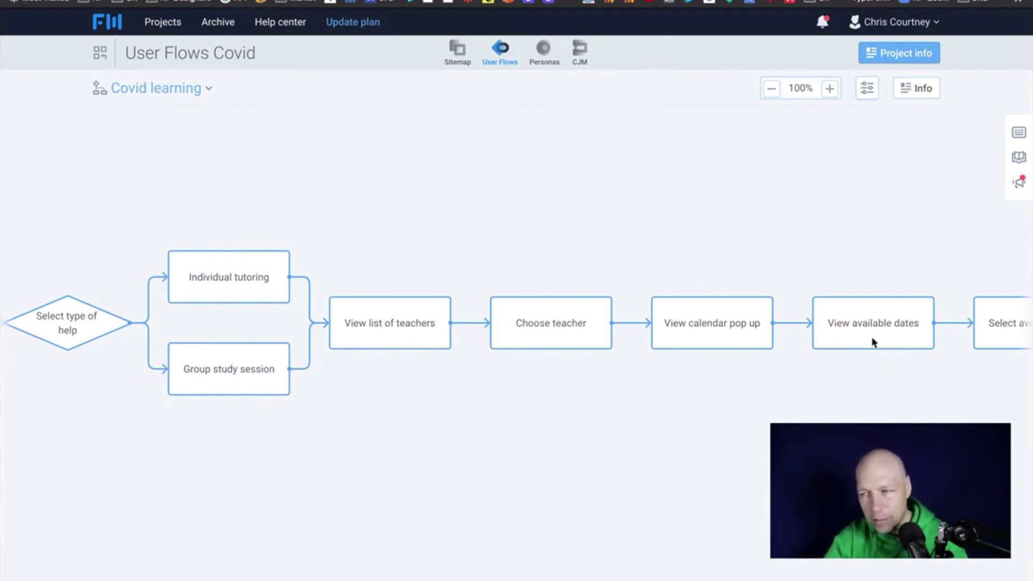
Continue right past Select time and request overview to the Submit request node
{"action": "scroll", "coordinate": [872, 342], "scroll_direction": "right", "scroll_amount": 3}
{"action": "scroll", "coordinate": [872, 343], "scroll_direction": "right", "scroll_amount": 3}
{"action": "scroll", "coordinate": [872, 342], "scroll_direction": "right", "scroll_amount": 6}
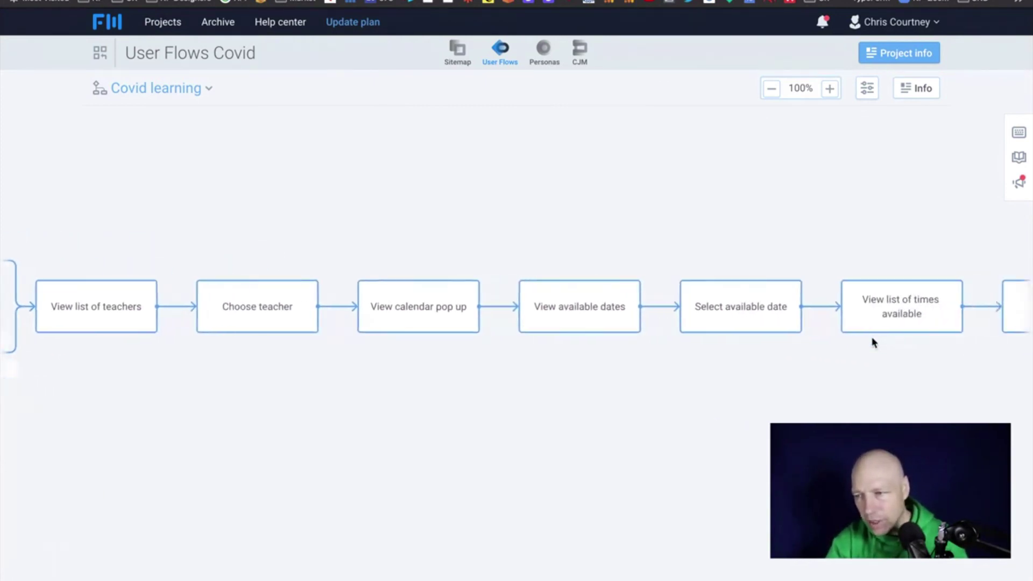
{"action": "scroll", "coordinate": [847, 329], "scroll_direction": "right", "scroll_amount": 2}
{"action": "scroll", "coordinate": [847, 329], "scroll_direction": "right", "scroll_amount": 6}
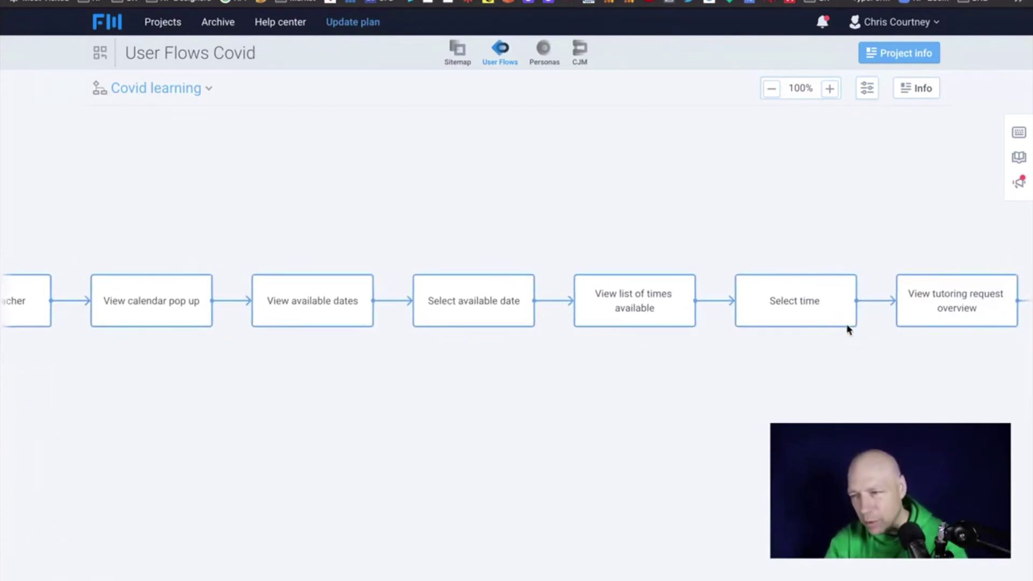
{"action": "scroll", "coordinate": [848, 328], "scroll_direction": "right", "scroll_amount": 4}
{"action": "scroll", "coordinate": [847, 324], "scroll_direction": "right", "scroll_amount": 6}
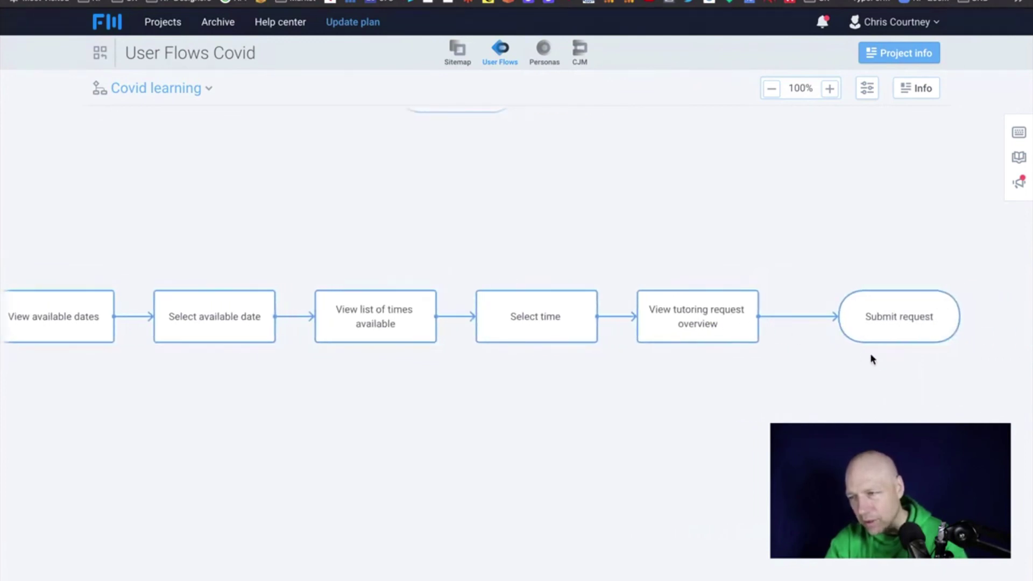
{"action": "scroll", "coordinate": [611, 325], "scroll_direction": "left", "scroll_amount": 8}
Pan back left to show View list of teachers, Choose teacher and View calendar pop up
{"action": "scroll", "coordinate": [612, 325], "scroll_direction": "left", "scroll_amount": 1}
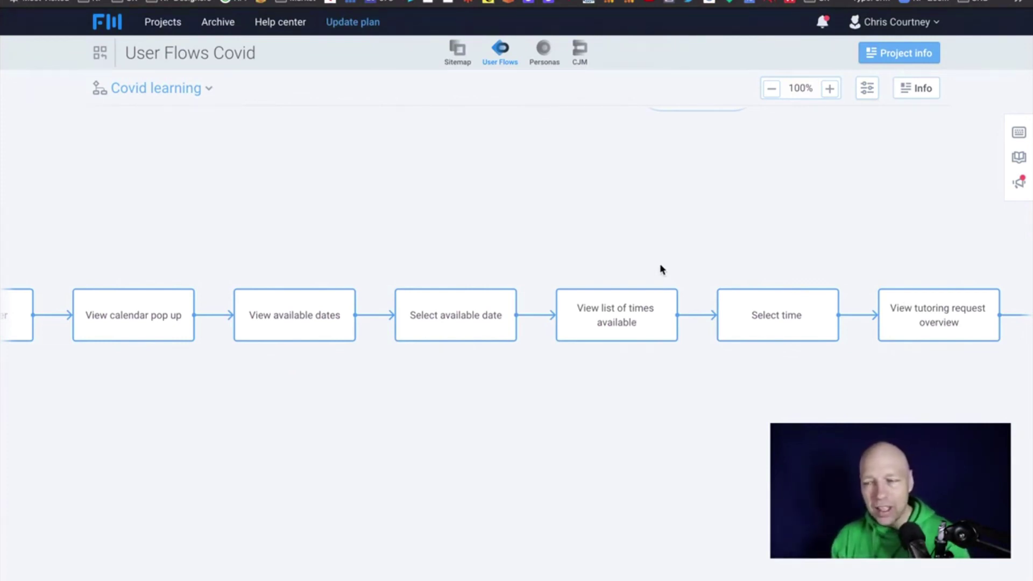
{"action": "scroll", "coordinate": [660, 263], "scroll_direction": "left", "scroll_amount": 10}
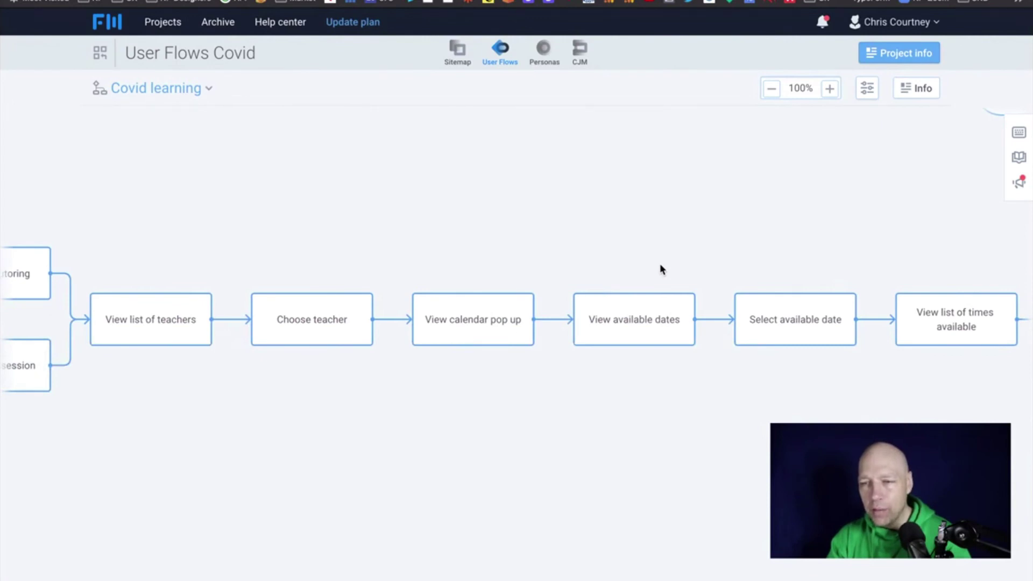
Zoom out partway and pan around the flows, passing the Log grade, Attach any feedback, Submit grading ending
{"action": "scroll", "coordinate": [660, 263], "scroll_direction": "left", "scroll_amount": 15}
{"action": "scroll", "coordinate": [660, 263], "scroll_direction": "down", "scroll_amount": 5}
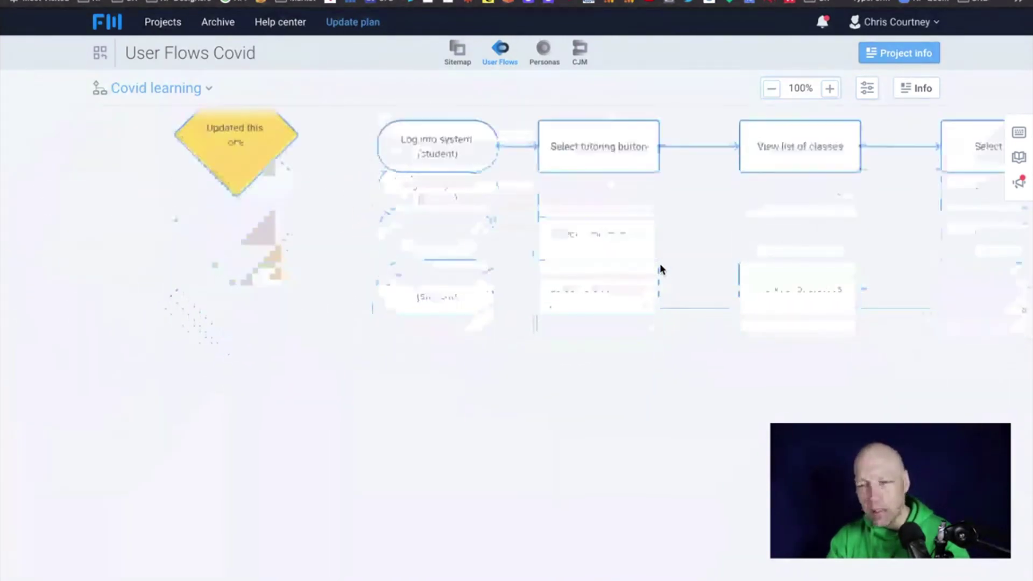
{"action": "scroll", "coordinate": [660, 263], "scroll_direction": "down", "scroll_amount": 2}
{"action": "scroll", "coordinate": [659, 269], "scroll_direction": "up", "scroll_amount": 5}
{"action": "scroll", "coordinate": [660, 269], "scroll_direction": "right", "scroll_amount": 3}
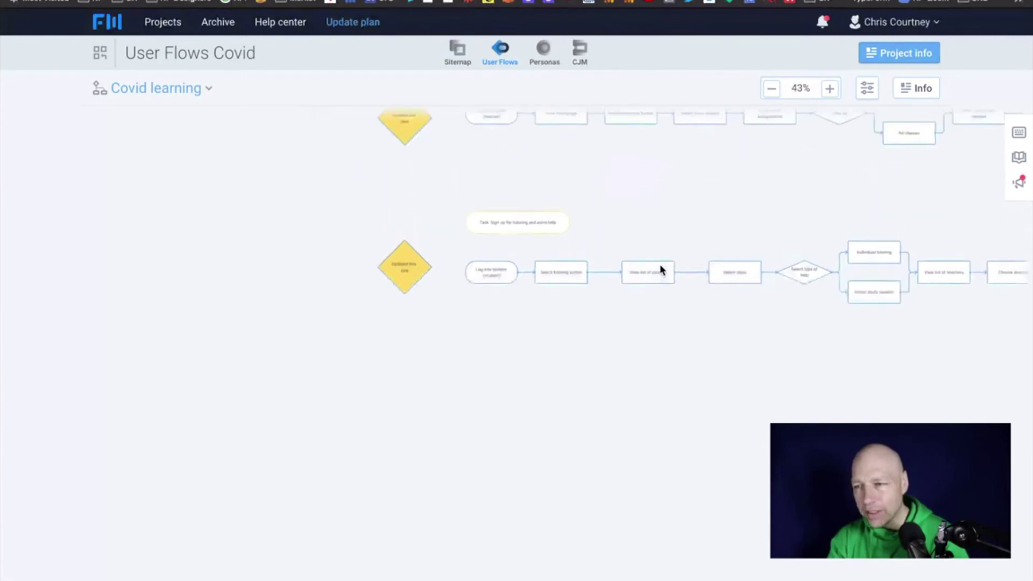
{"action": "scroll", "coordinate": [370, 304], "scroll_direction": "up", "scroll_amount": 5}
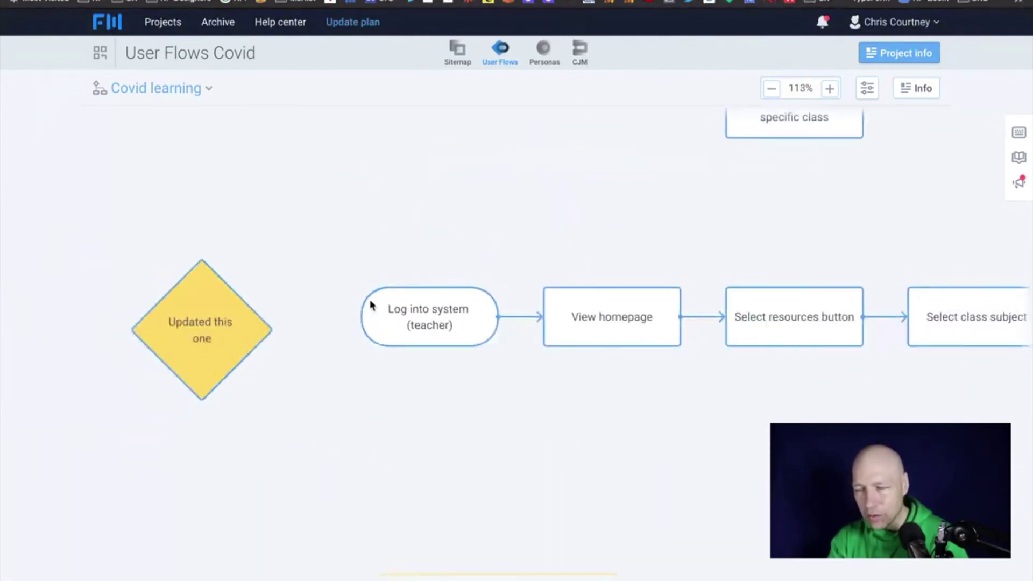
{"action": "scroll", "coordinate": [371, 305], "scroll_direction": "down", "scroll_amount": 5}
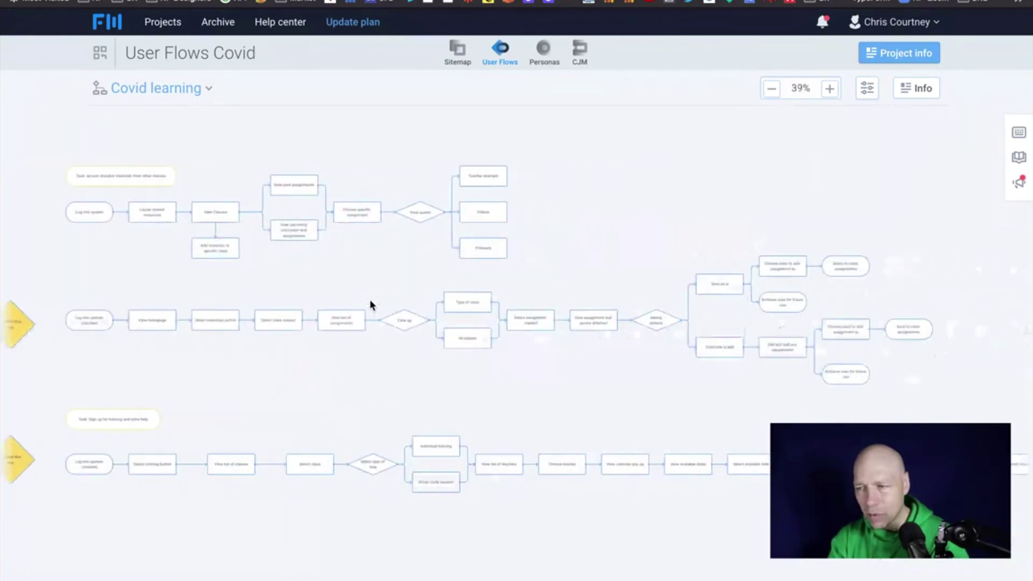
{"action": "scroll", "coordinate": [710, 347], "scroll_direction": "right", "scroll_amount": 10}
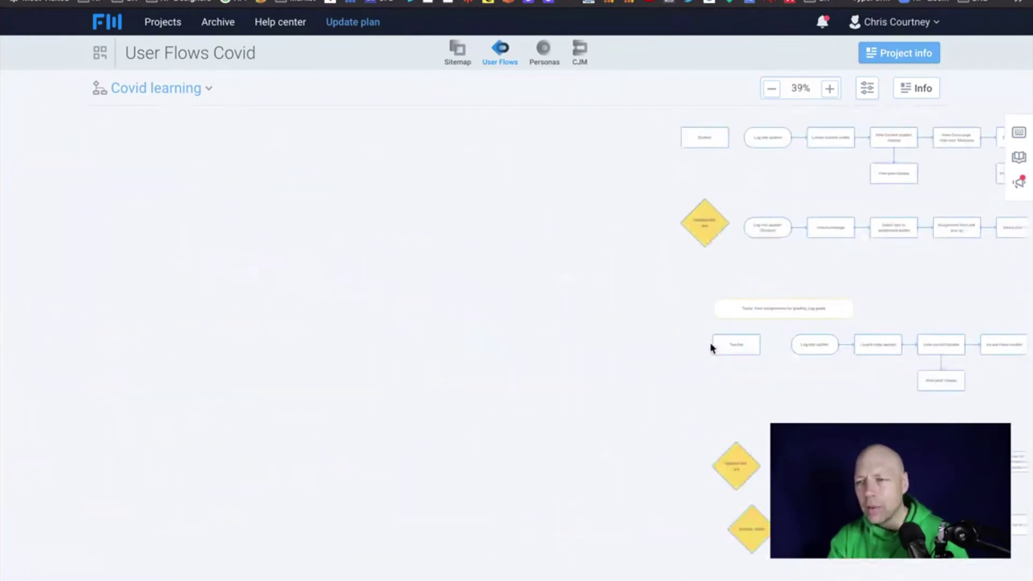
{"action": "scroll", "coordinate": [709, 345], "scroll_direction": "right", "scroll_amount": 10}
{"action": "scroll", "coordinate": [710, 345], "scroll_direction": "up", "scroll_amount": 3}
{"action": "scroll", "coordinate": [709, 345], "scroll_direction": "down", "scroll_amount": 2}
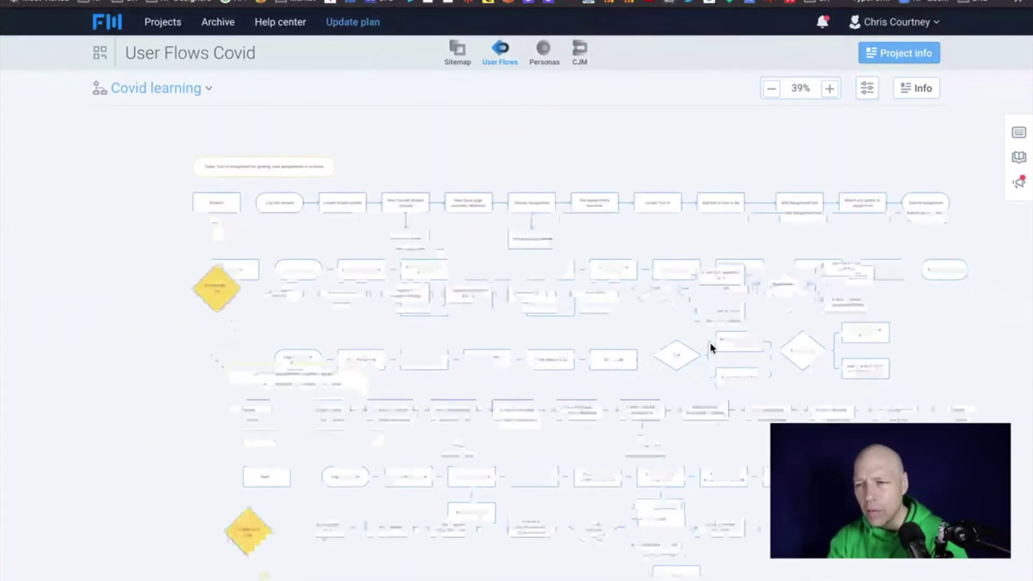
{"action": "scroll", "coordinate": [709, 345], "scroll_direction": "down", "scroll_amount": 5}
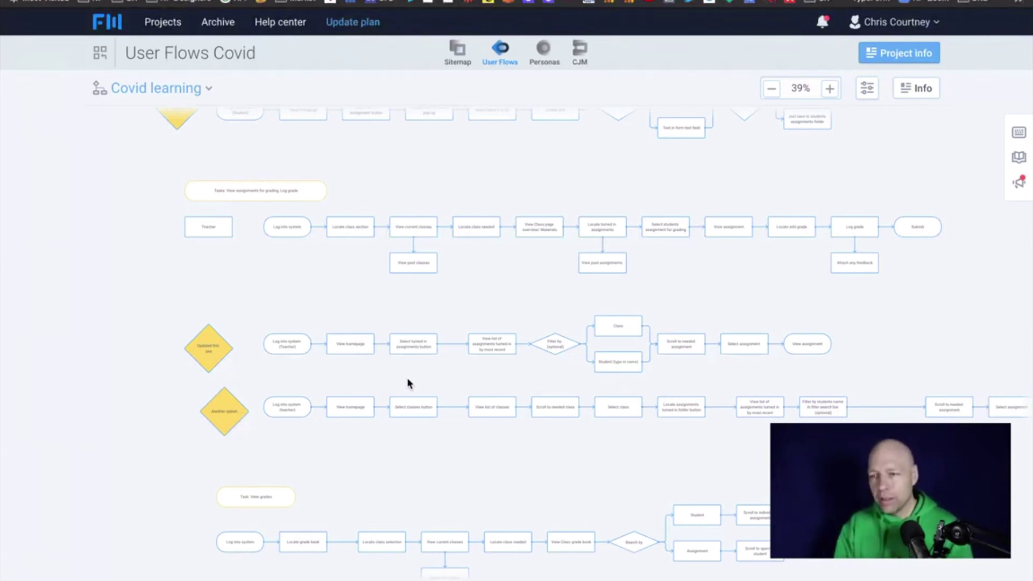
Zoom out to 16% to see every flow row and its yellow update diamonds
{"action": "scroll", "coordinate": [407, 381], "scroll_direction": "down", "scroll_amount": 5}
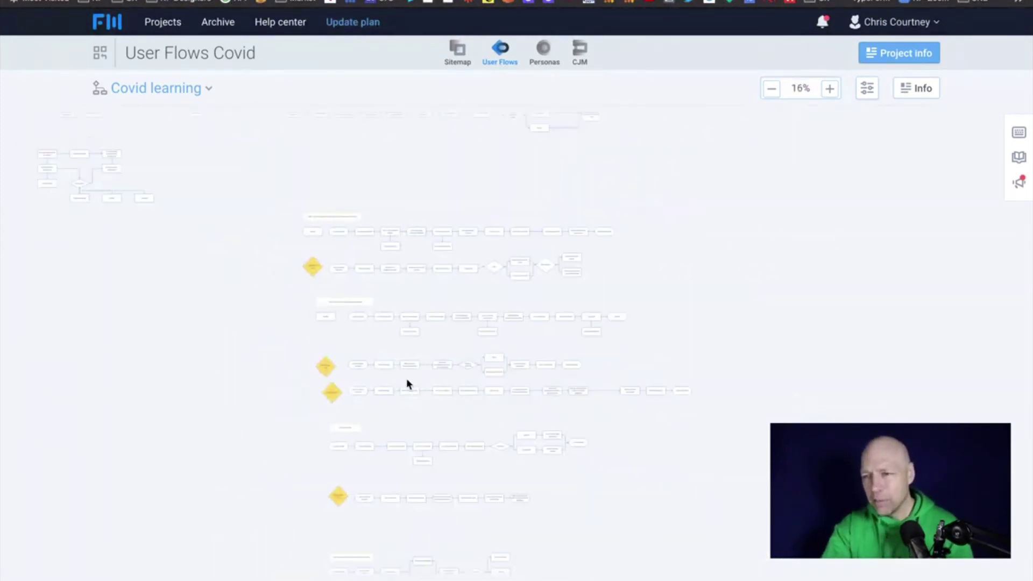
{"action": "scroll", "coordinate": [407, 383], "scroll_direction": "down", "scroll_amount": 3}
{"action": "scroll", "coordinate": [405, 379], "scroll_direction": "down", "scroll_amount": 2}
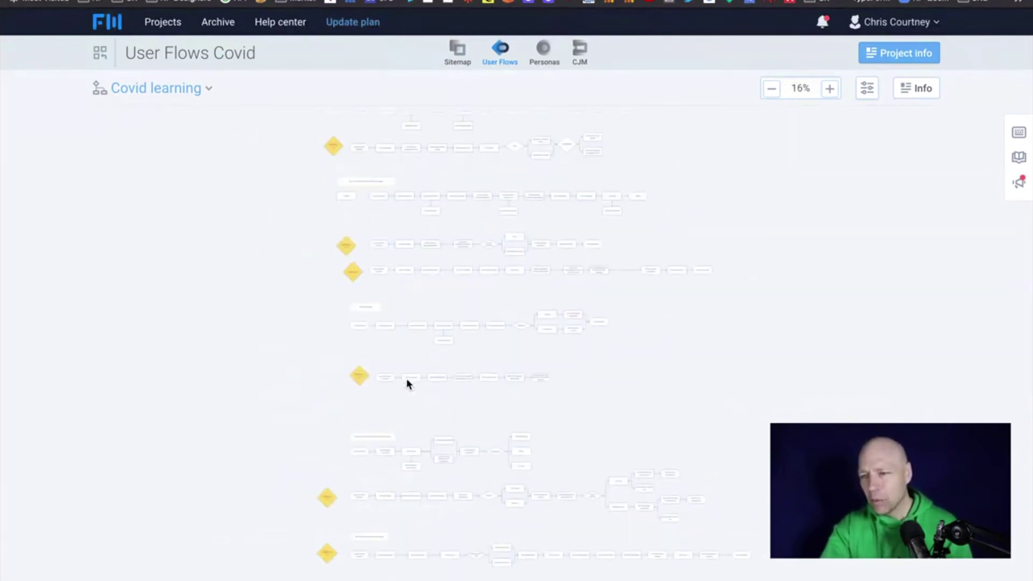